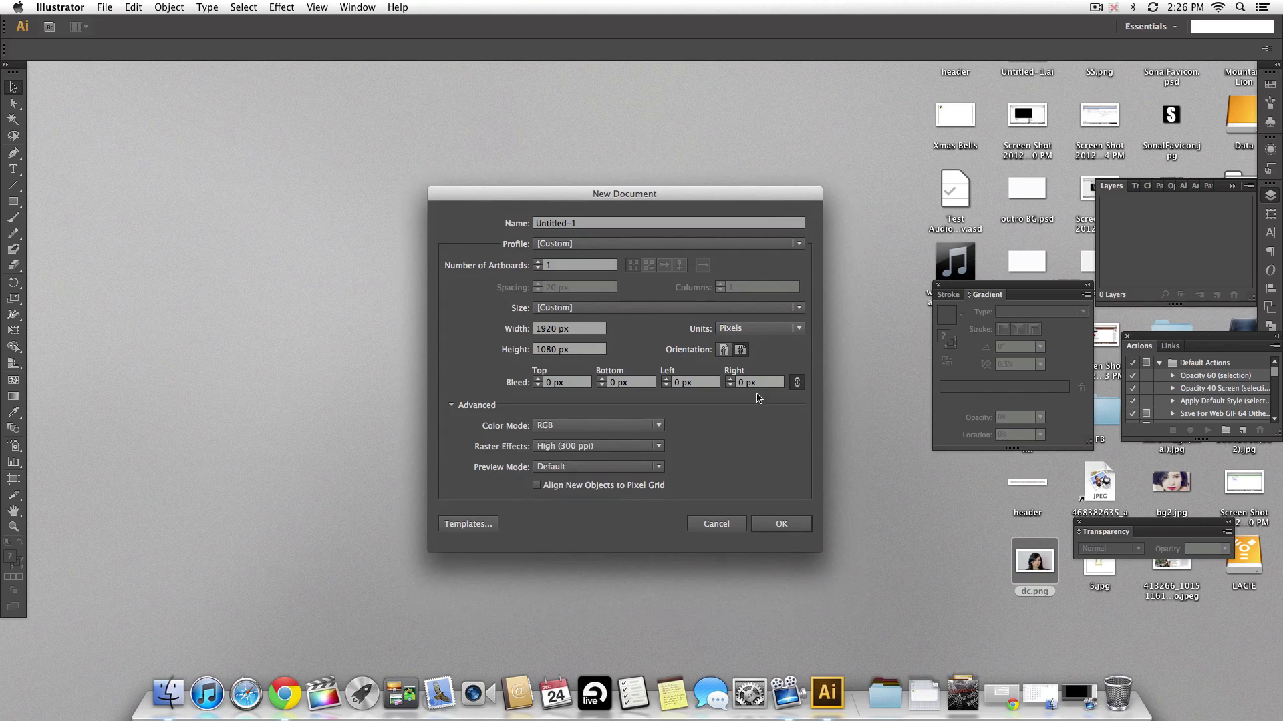
Step: Create a new document measured in points, 500 pt wide and 500 pt high
click(739, 336)
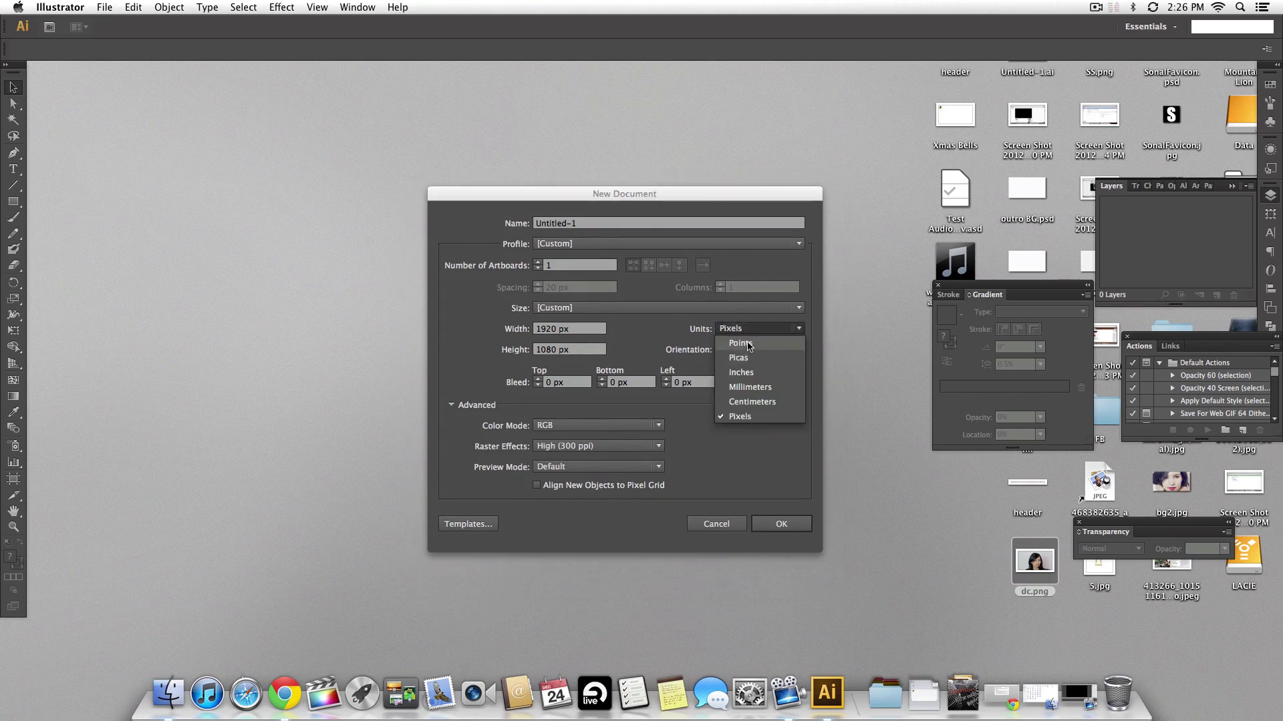
click(742, 343)
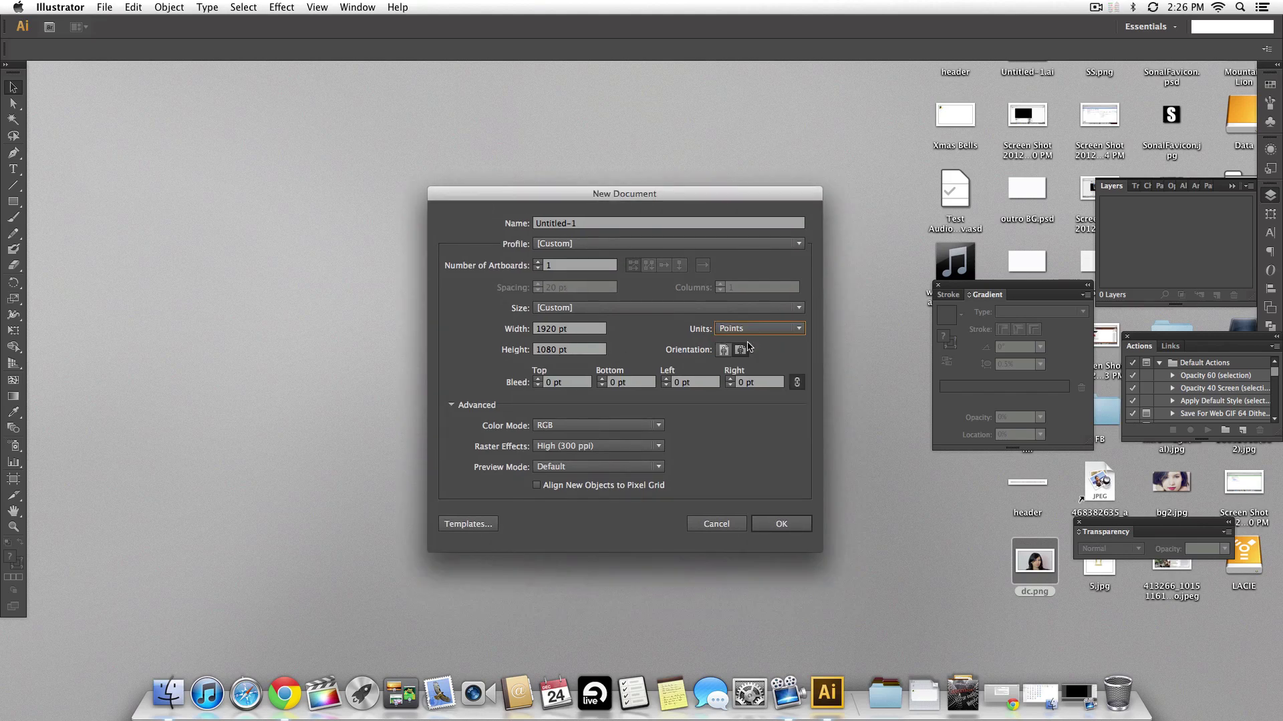
double_click(554, 331)
text(500)
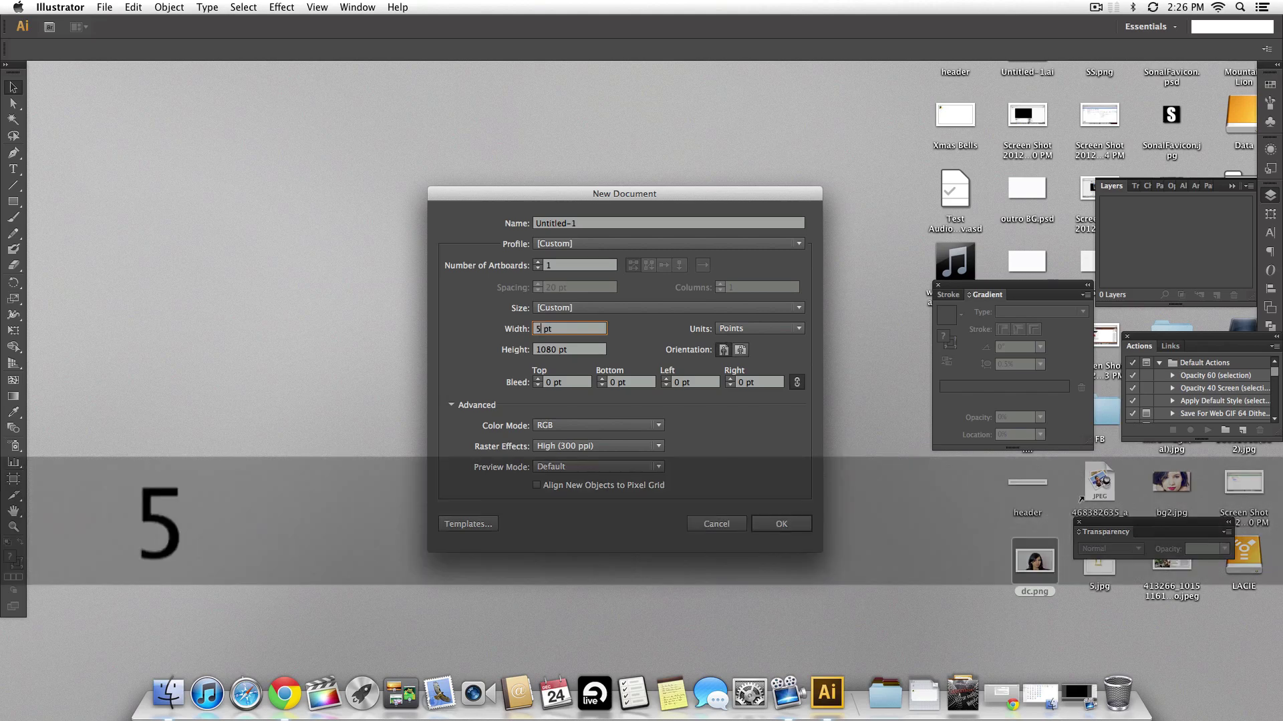
double_click(554, 350)
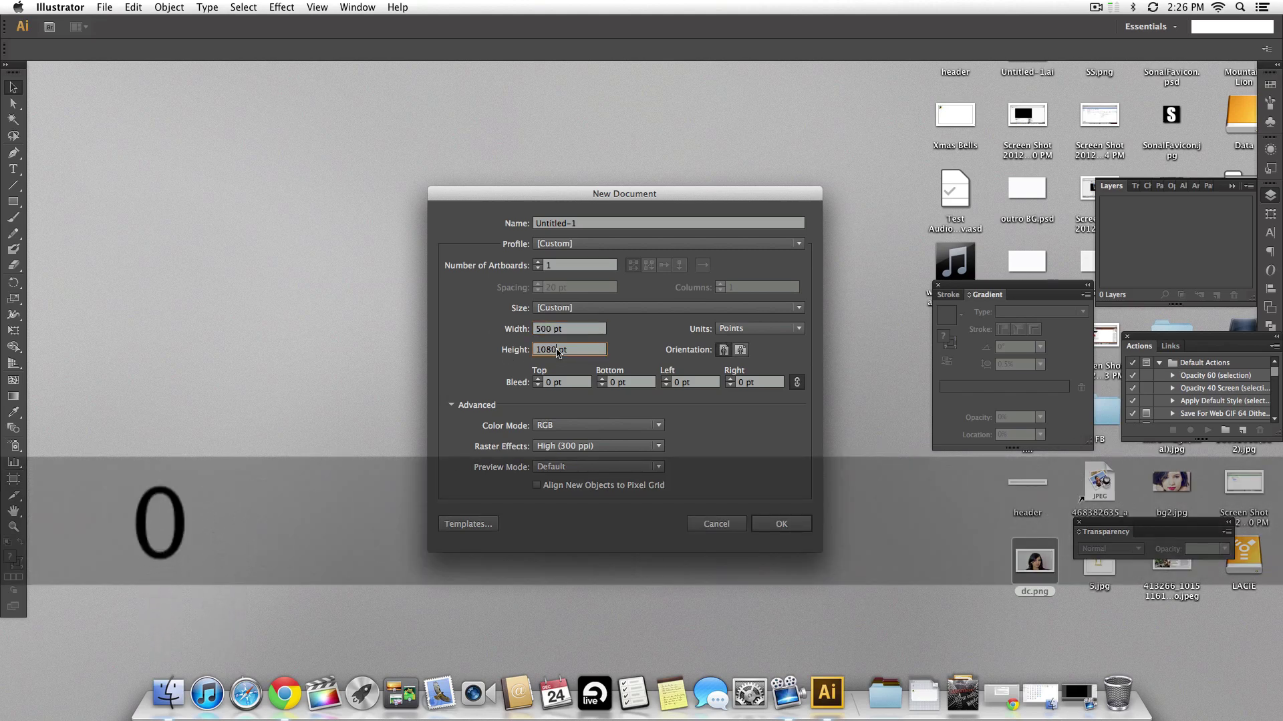
text(500)
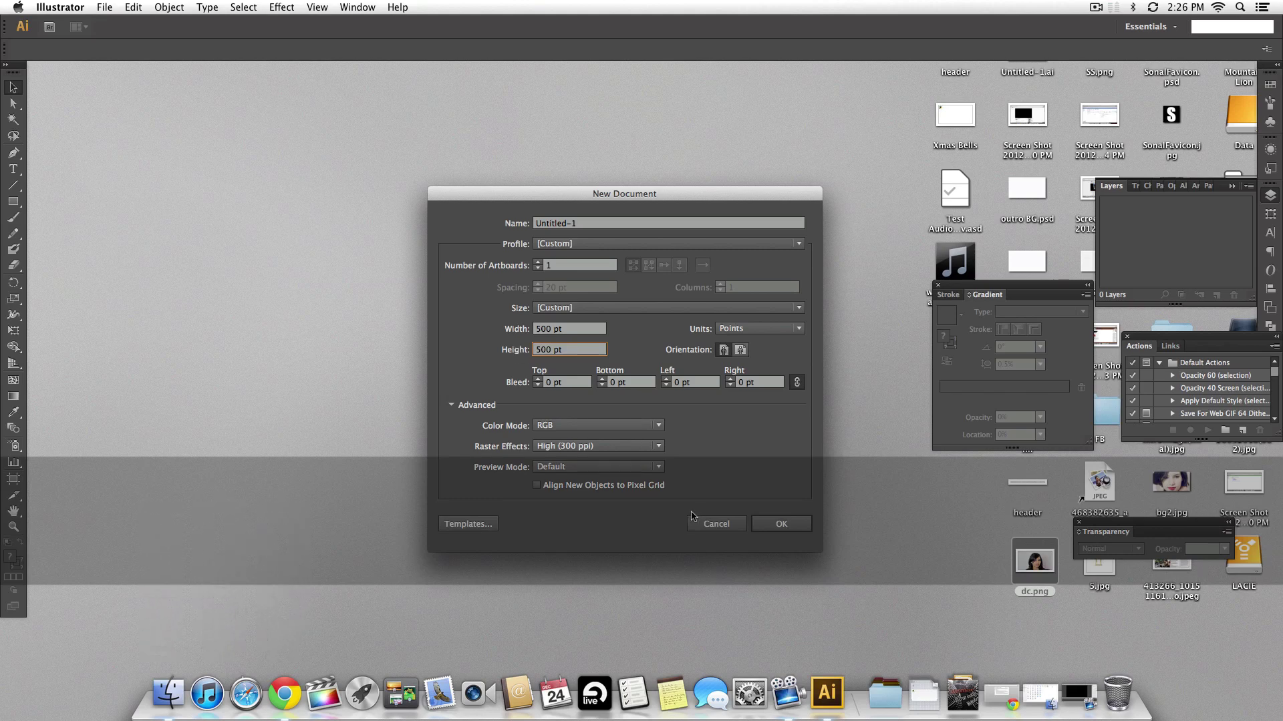
click(764, 524)
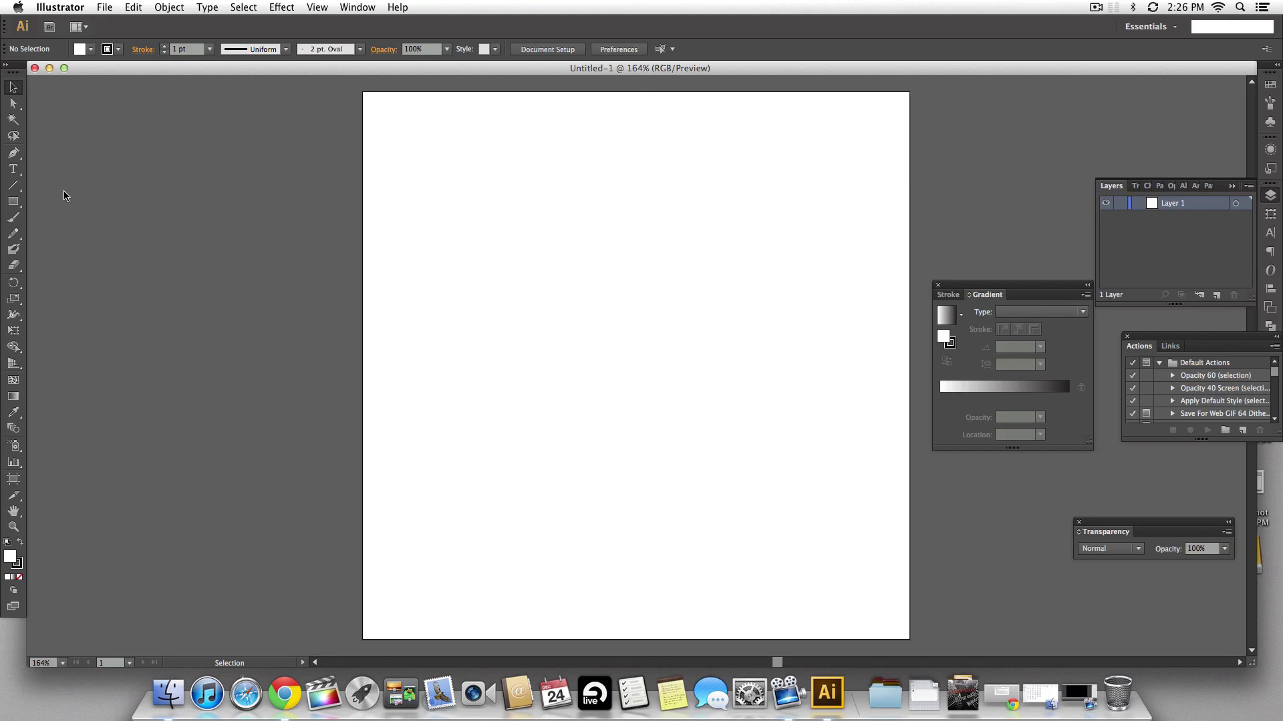
Step: Draw an arc with a 3 pt stroke near the artboard's centre, about 70 pt wide and 65 pt high
alt+click(12, 185)
click(209, 49)
click(228, 138)
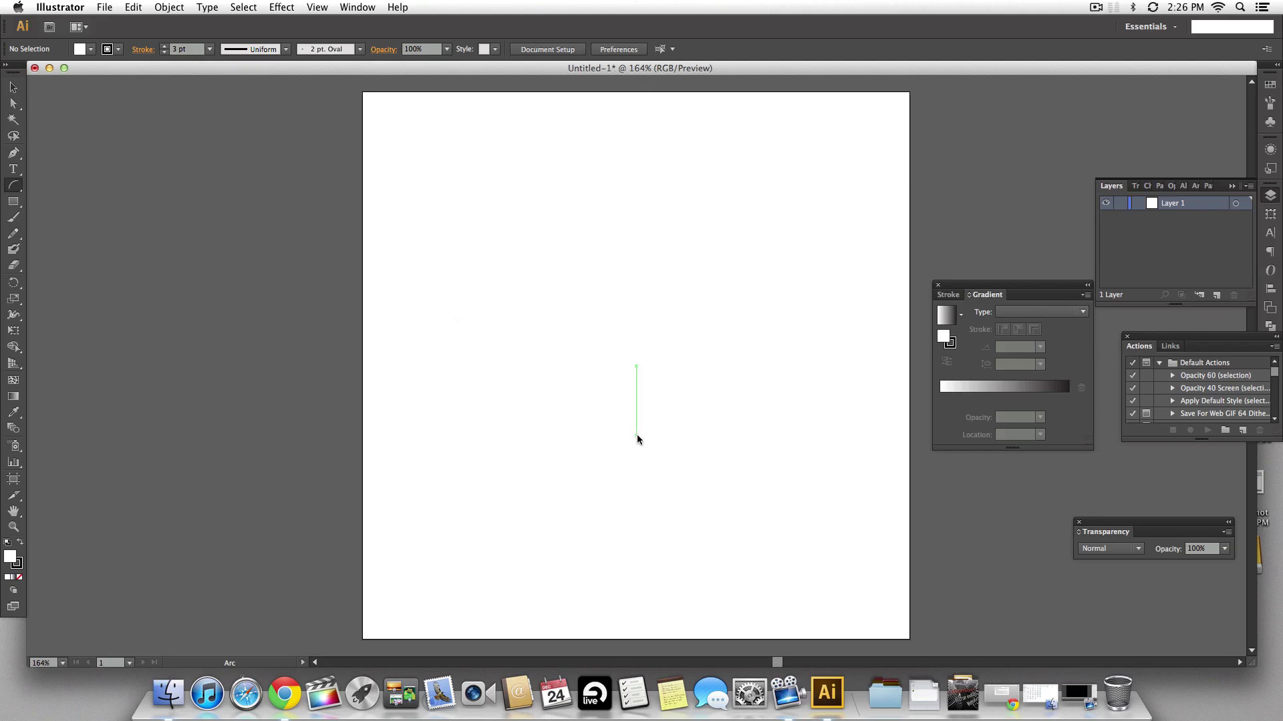
drag(637, 436, 704, 365)
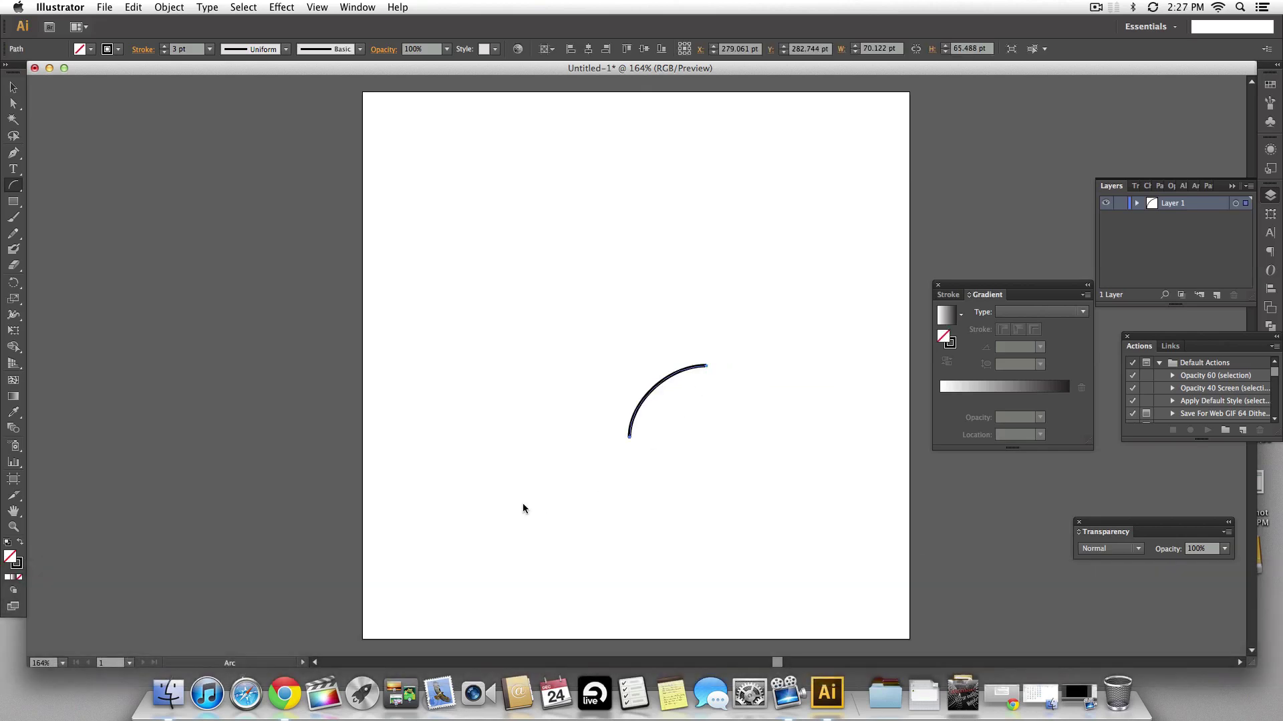
Step: Rotate the arc a quarter turn so it curves down from upper left to lower right, and position it above the artboard's centre
key(v)
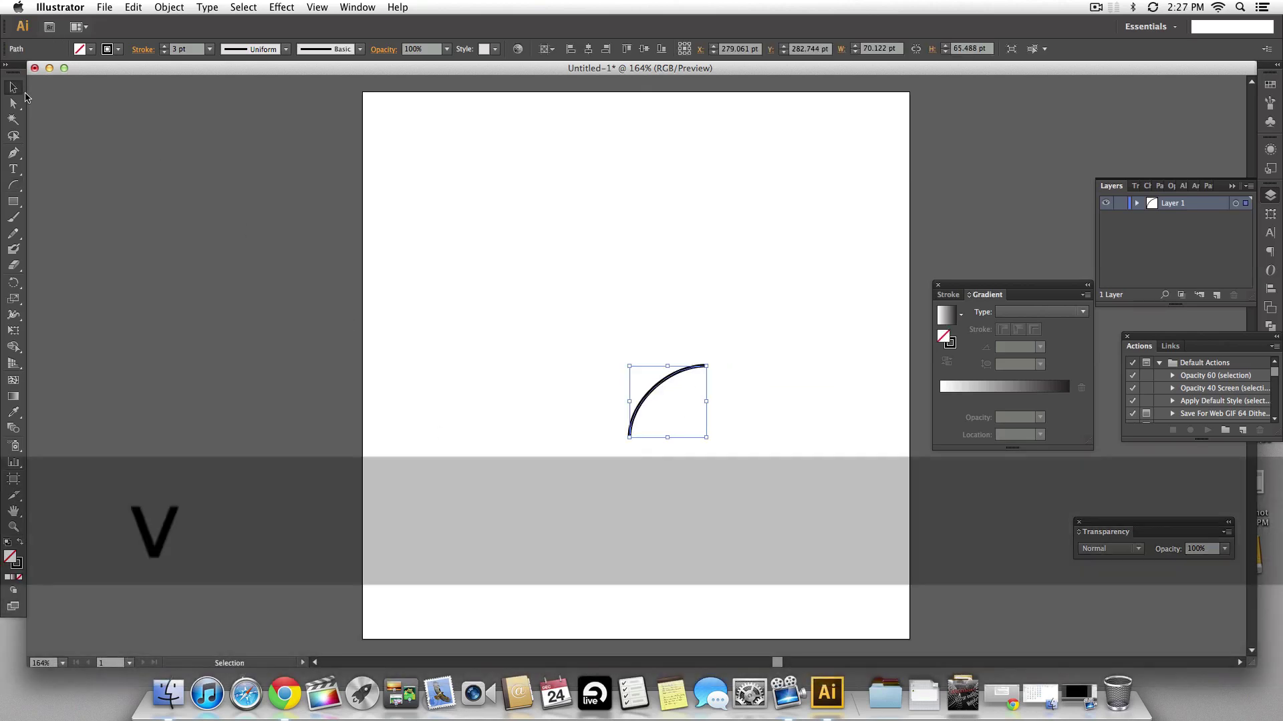
drag(663, 383, 649, 295)
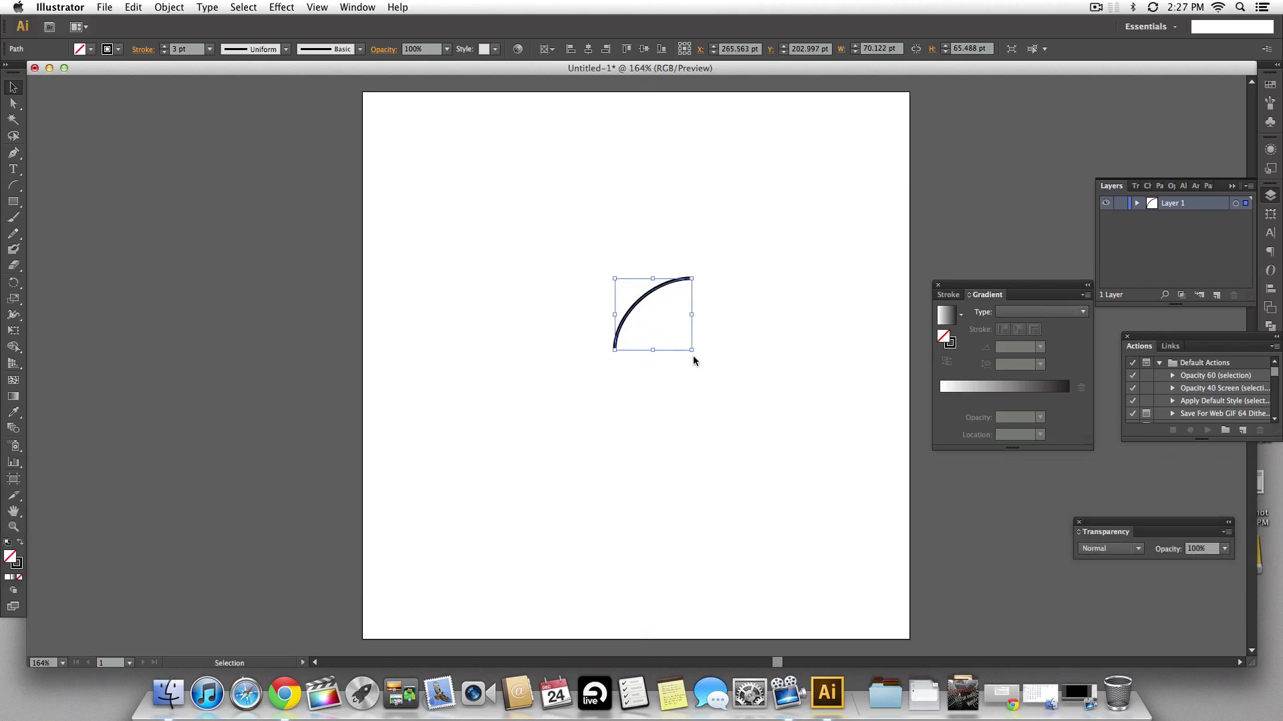
drag(694, 361, 729, 243)
drag(653, 338, 702, 310)
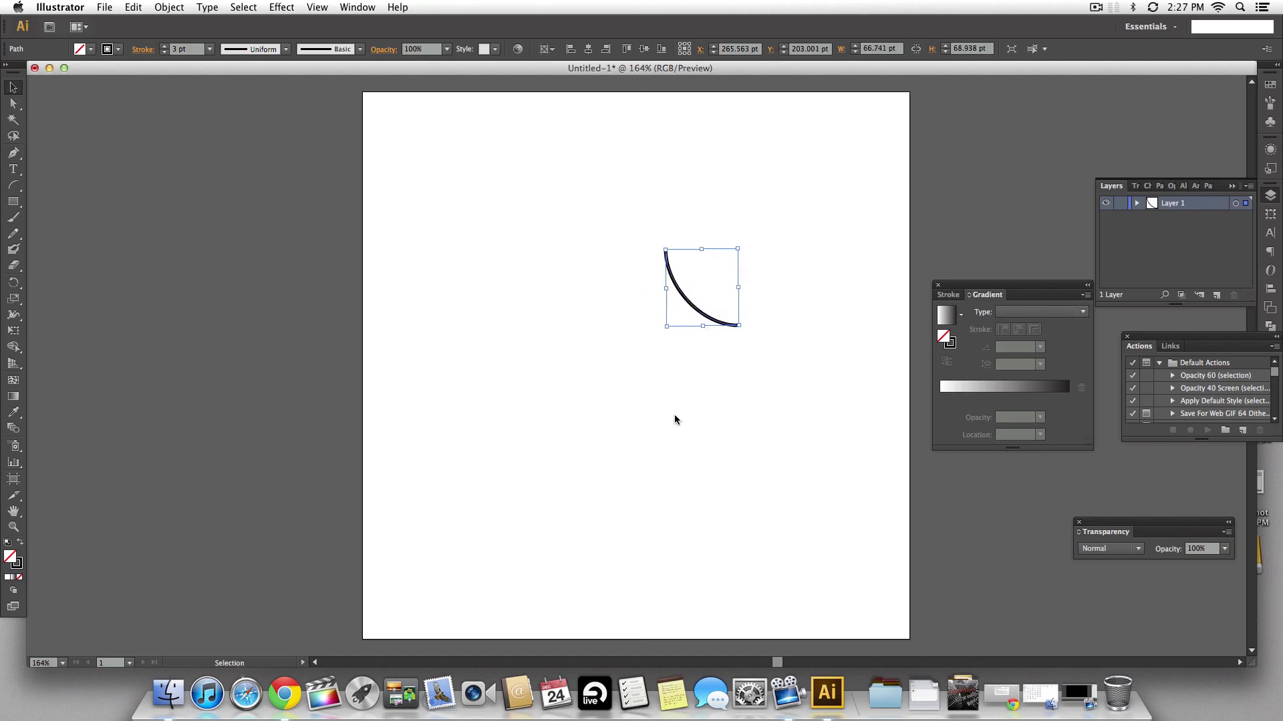
Step: Duplicate the arc to its left and reflect the copy about the vertical axis
key(alt)
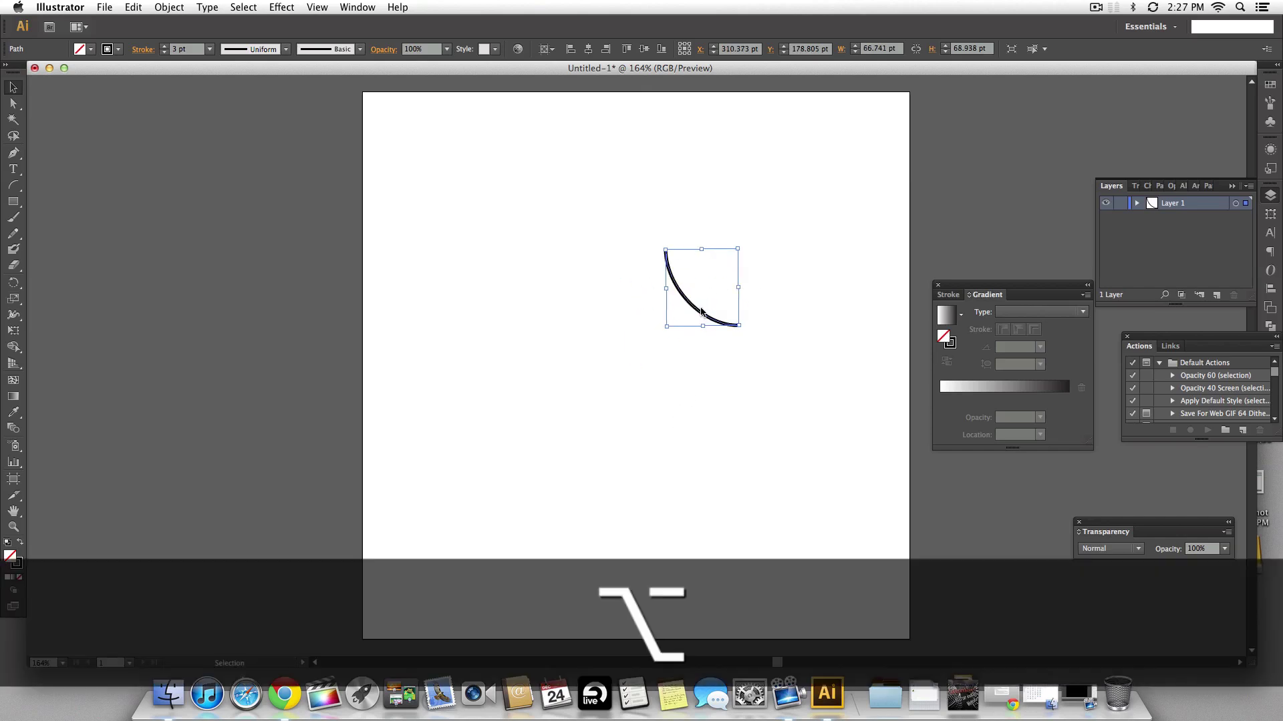
drag(701, 314, 629, 315)
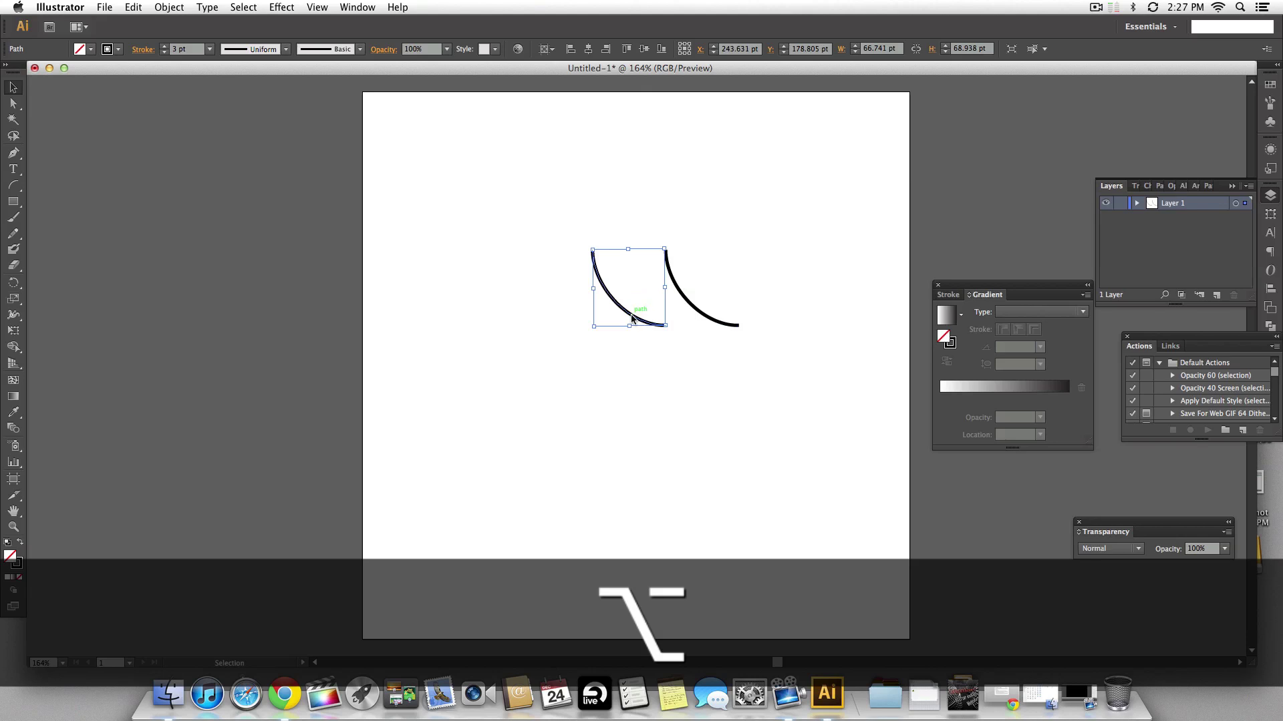
right_click(631, 318)
mouse_move(709, 487)
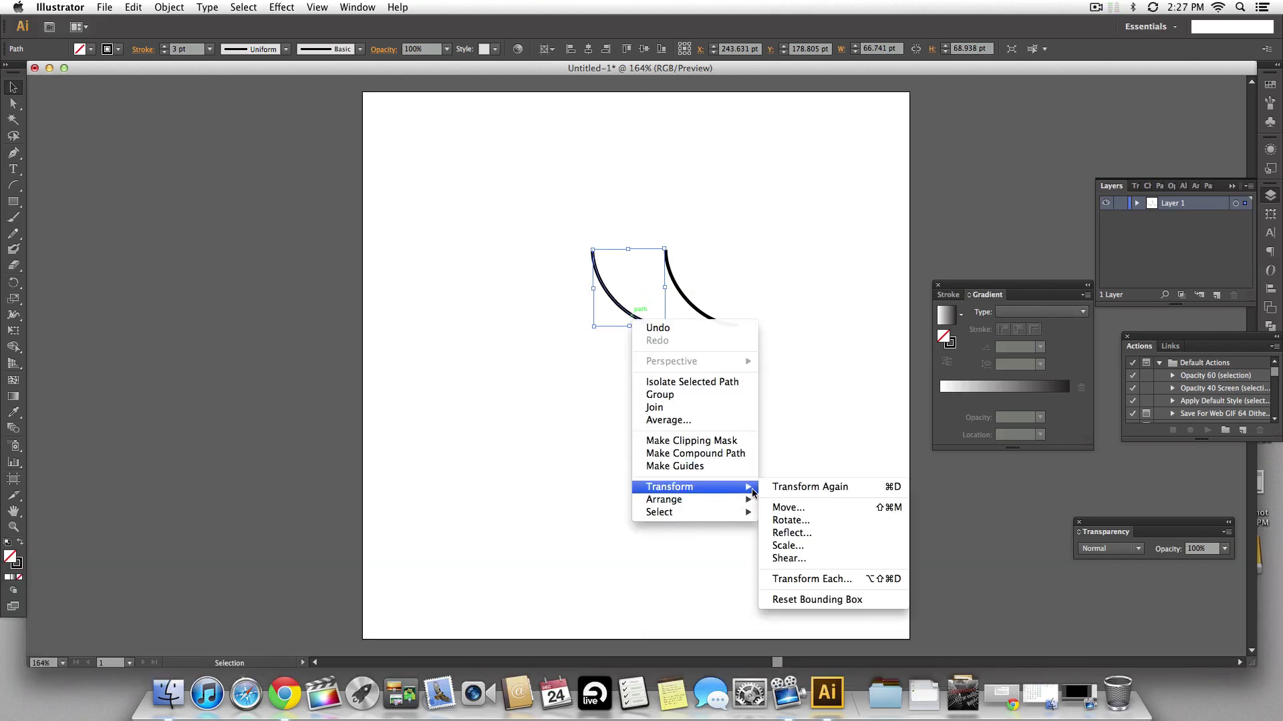
click(790, 533)
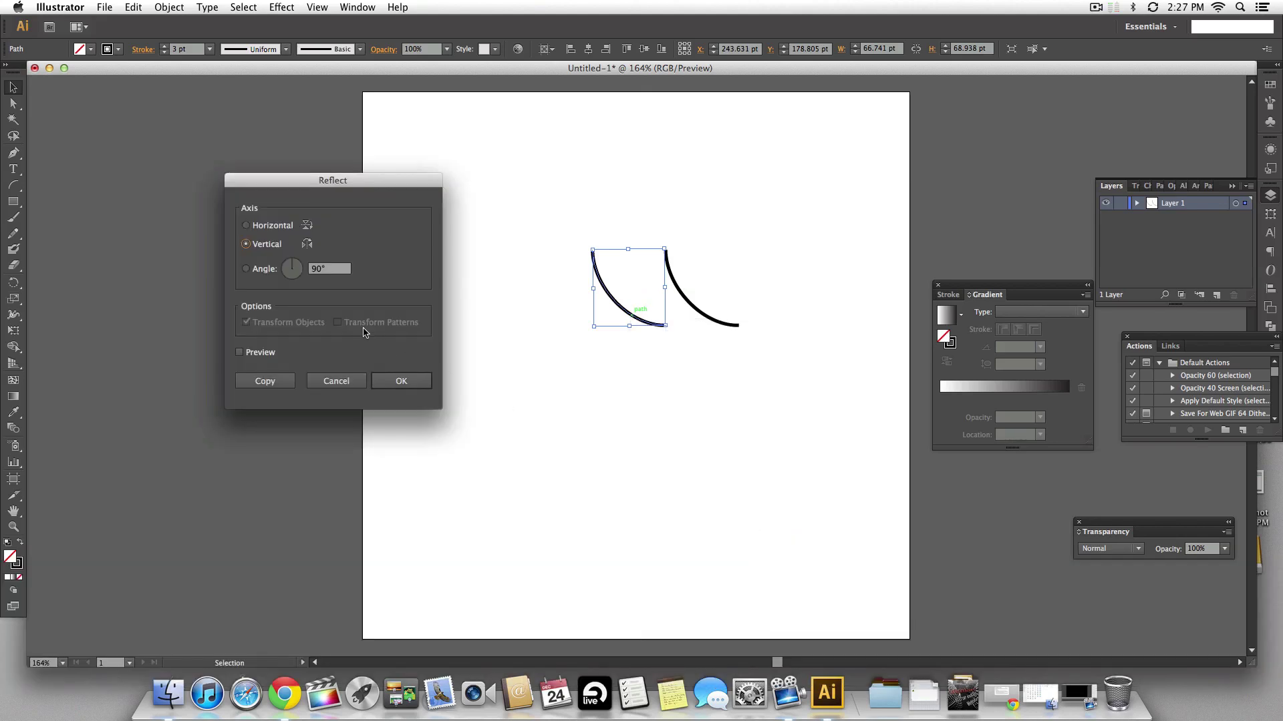
click(403, 378)
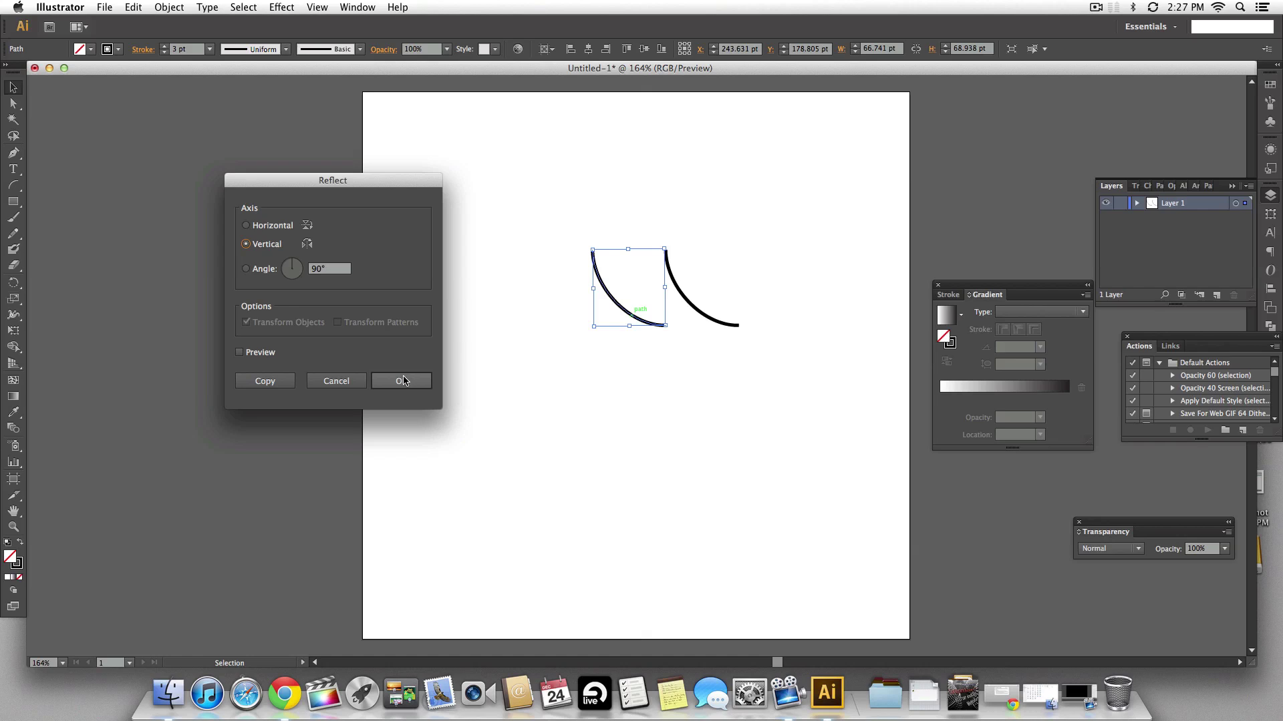
Step: Move the mirrored arc so its upper end meets the original arc's upper end, forming a pointed peak
click(661, 425)
drag(656, 287, 641, 292)
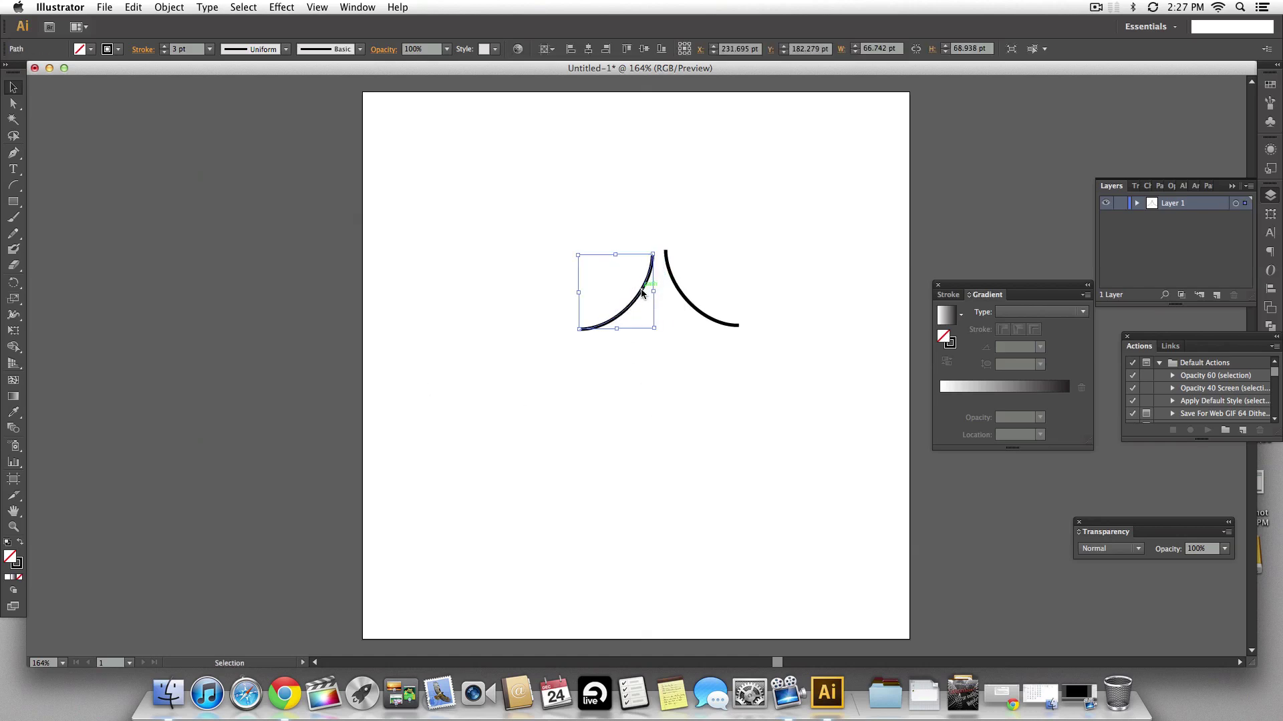
click(316, 7)
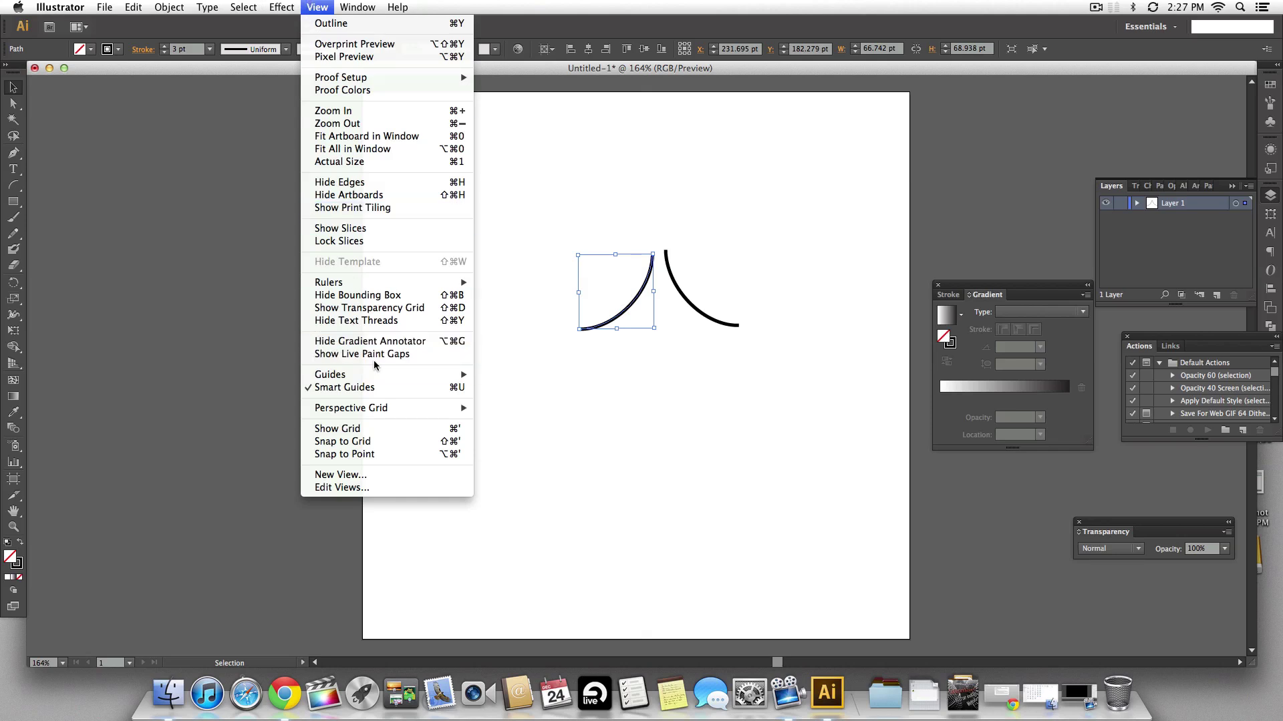
click(378, 455)
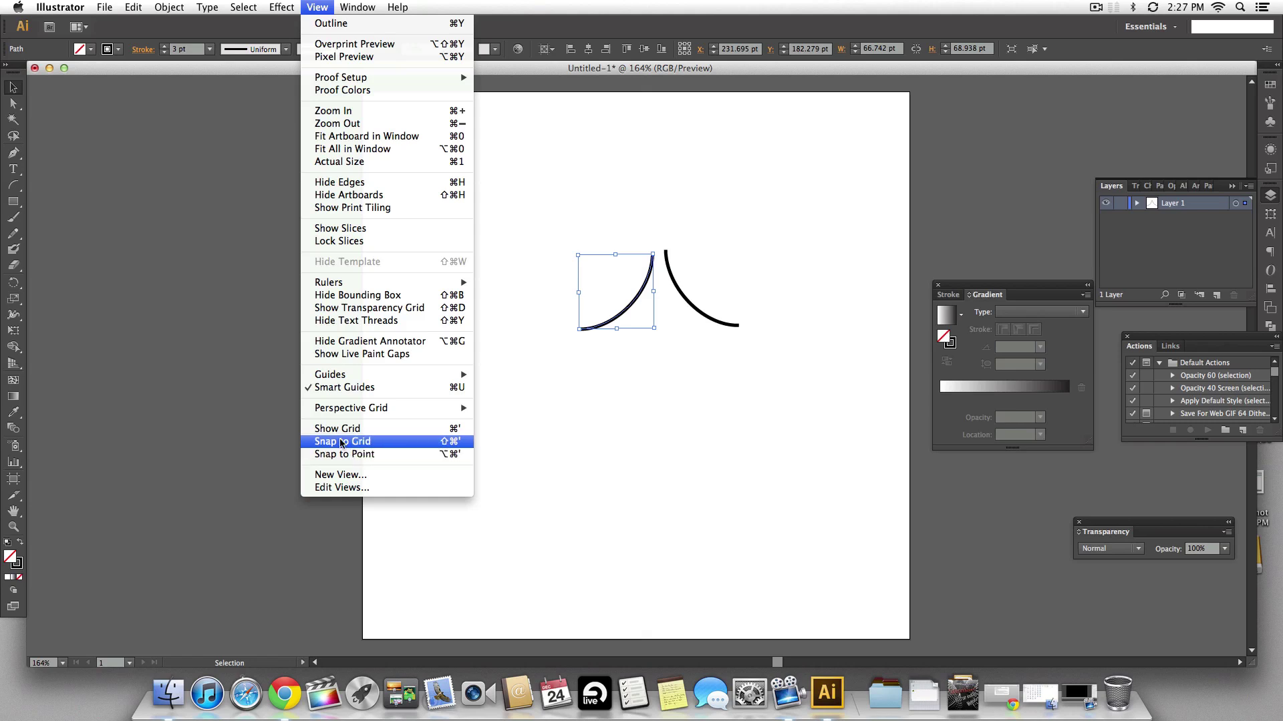
click(605, 366)
drag(634, 291, 650, 294)
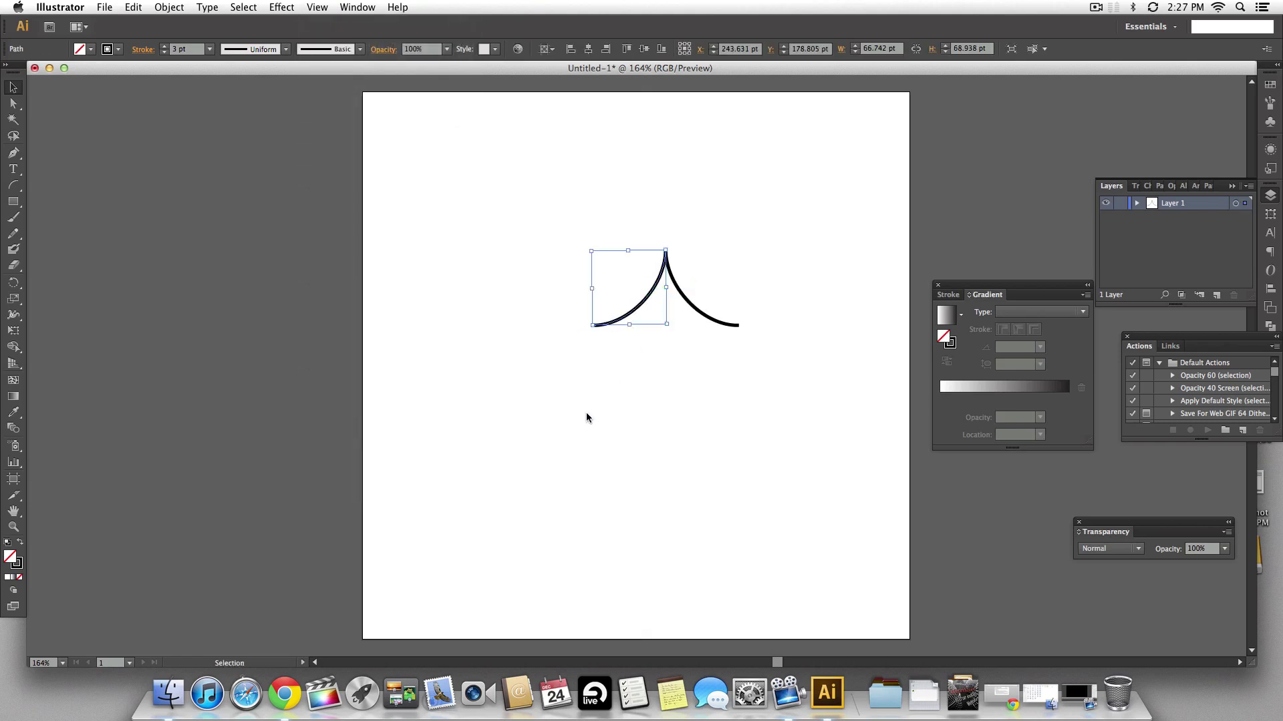
click(530, 415)
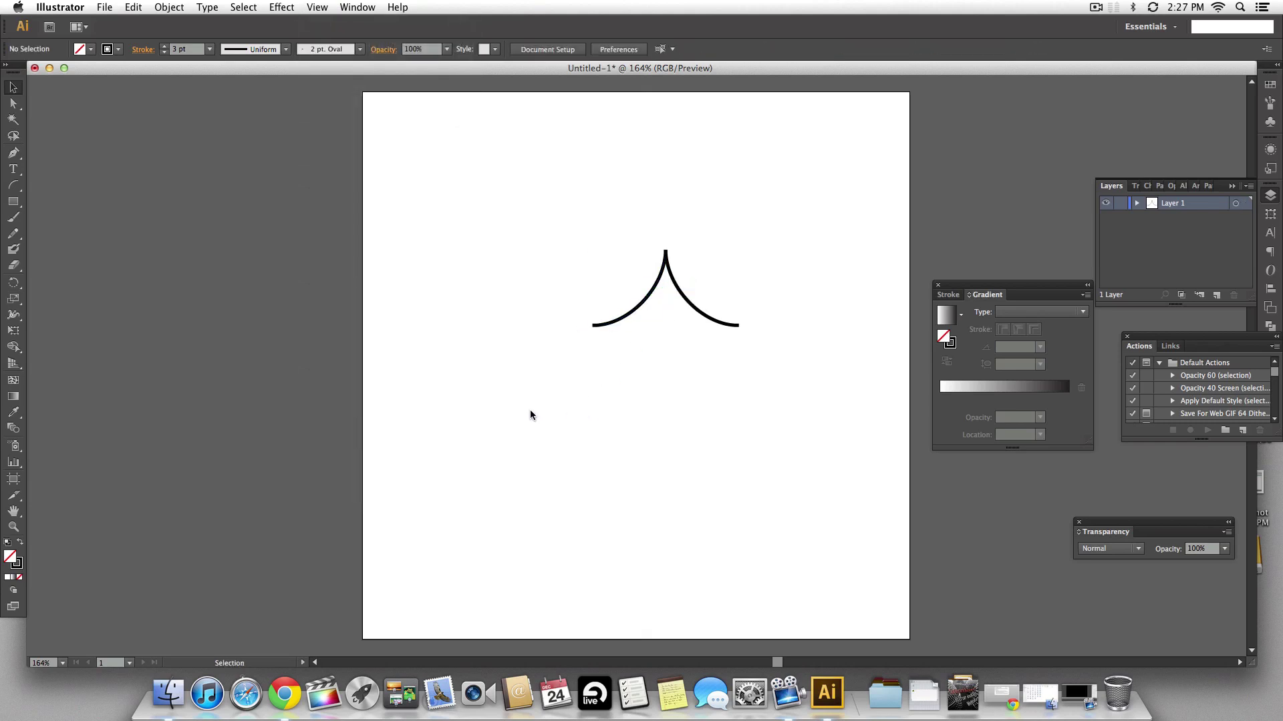
Step: Duplicate the left arc downward, rotate the copy to bow inward, and attach it to the peak's lower left end
click(626, 324)
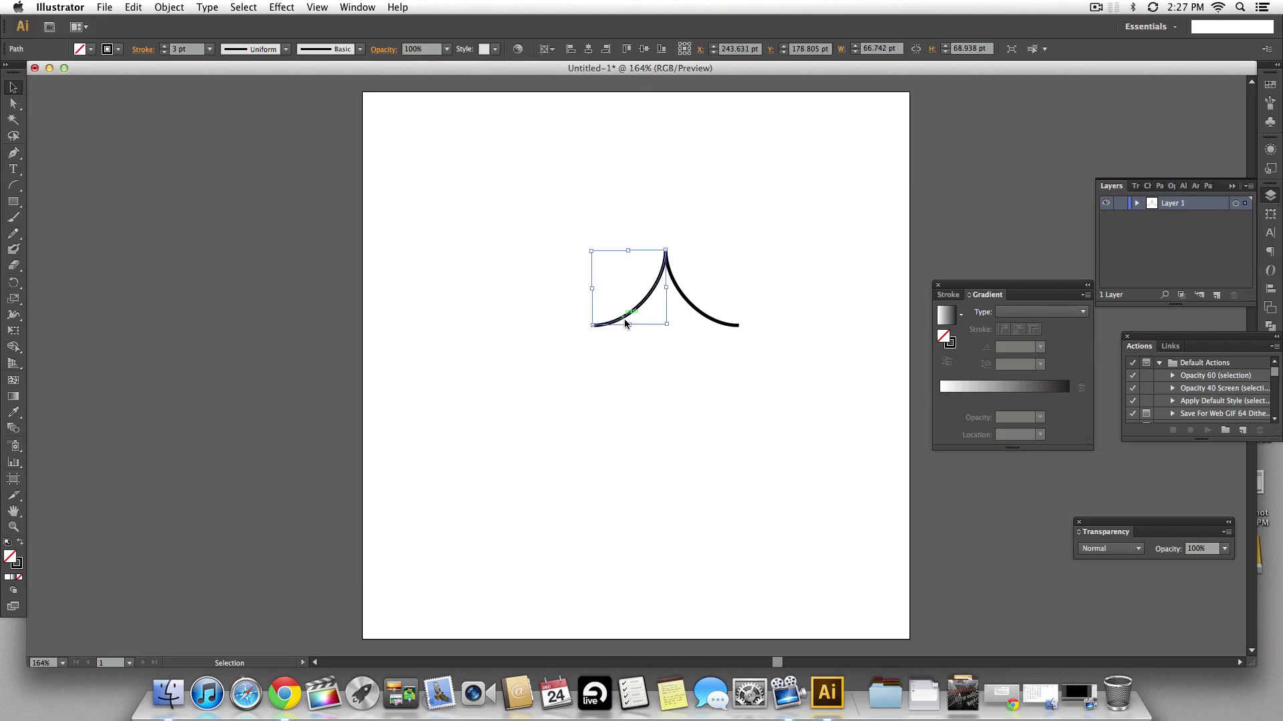
drag(626, 323, 626, 391)
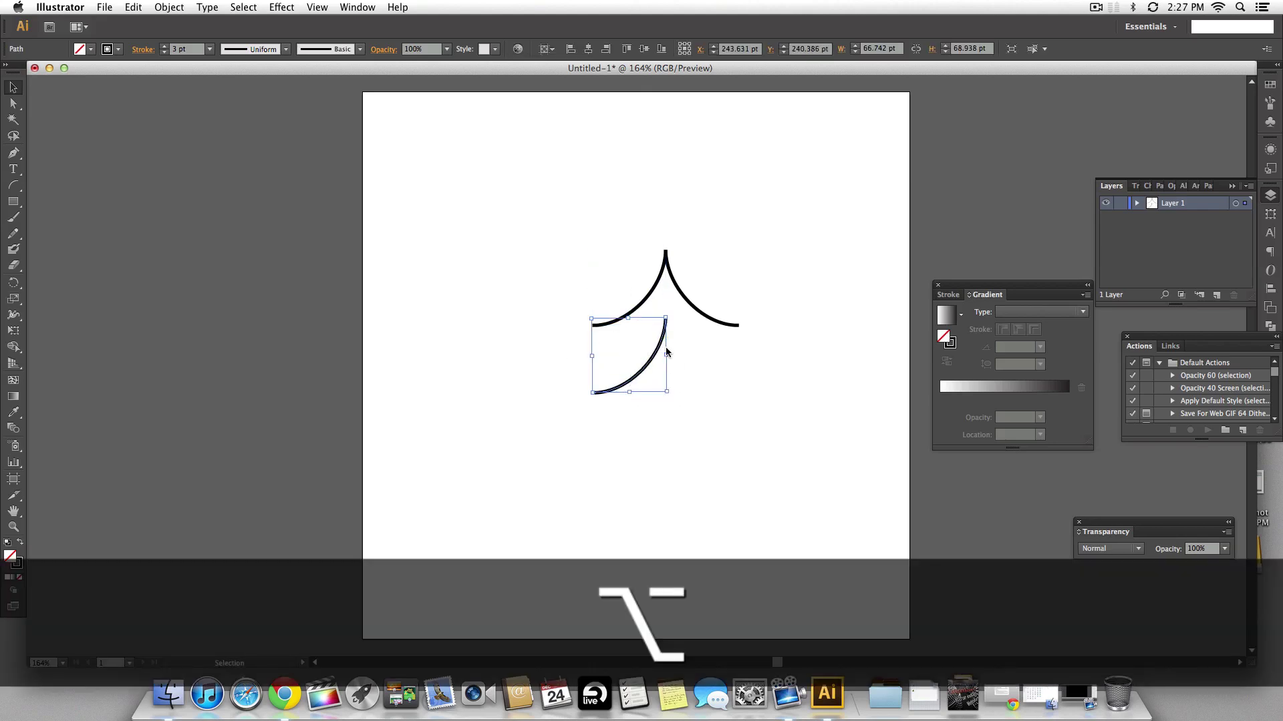
drag(676, 322, 631, 297)
drag(628, 355, 622, 368)
drag(624, 426, 598, 435)
drag(625, 386, 602, 385)
click(682, 419)
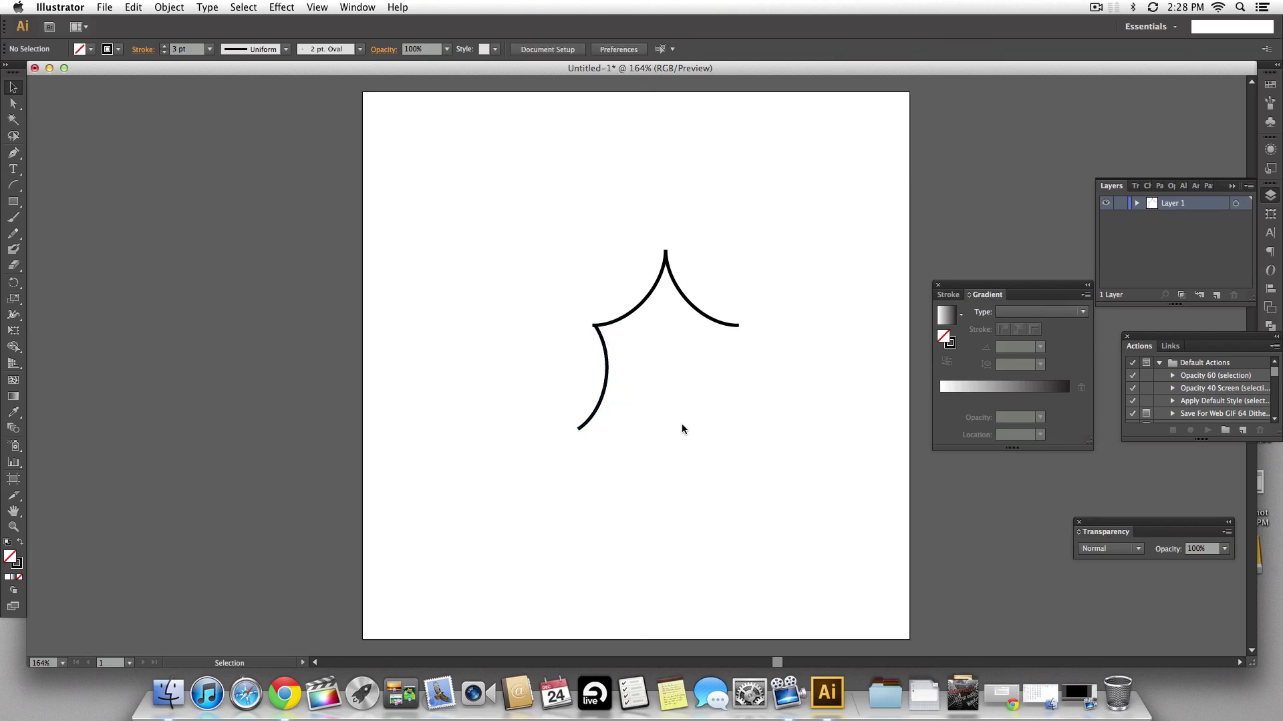
Step: Duplicate the left side arc to the right side and reflect the copy about the vertical axis
click(589, 419)
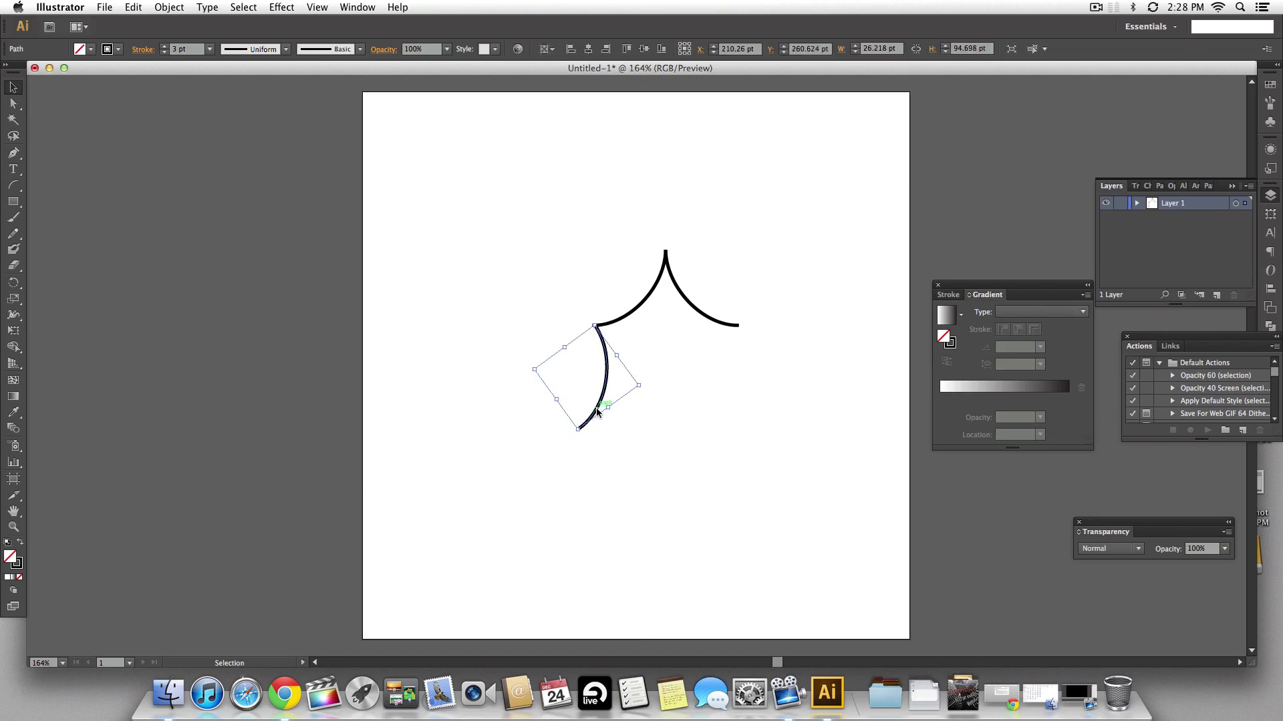
key(super)
key(alt)
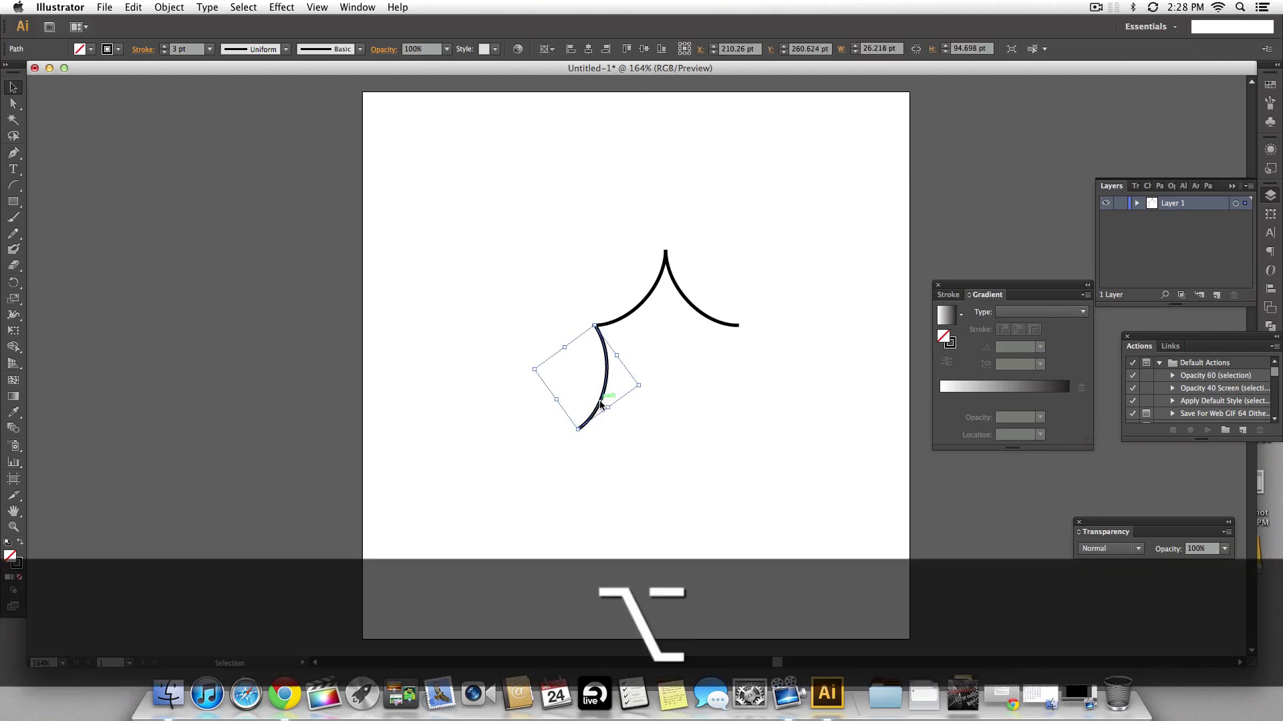
drag(597, 410, 720, 408)
right_click(720, 411)
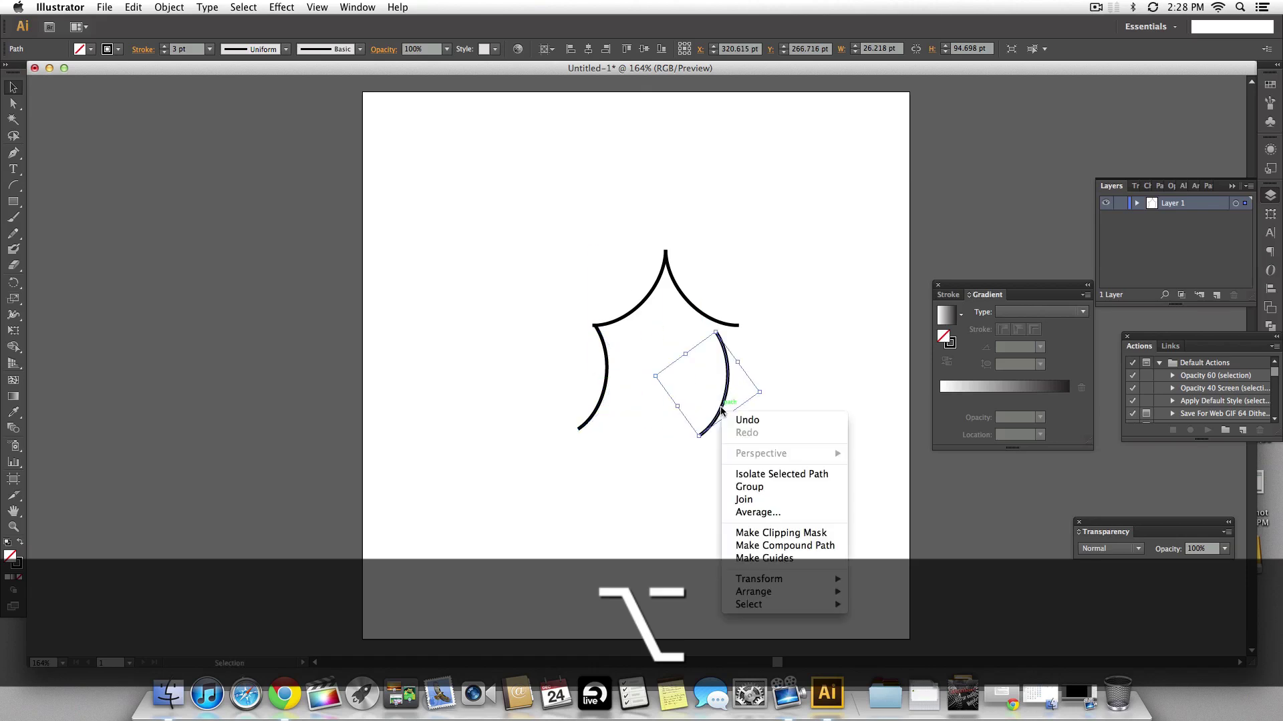
mouse_move(783, 581)
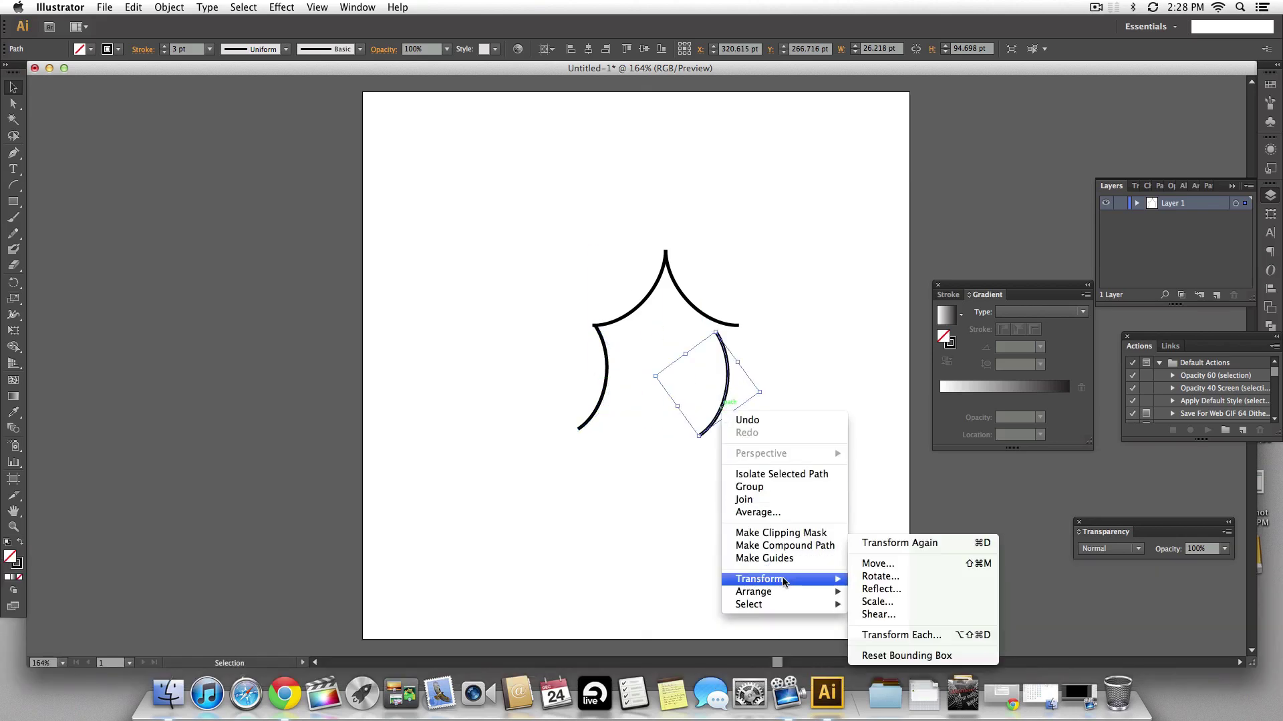
click(876, 589)
click(395, 378)
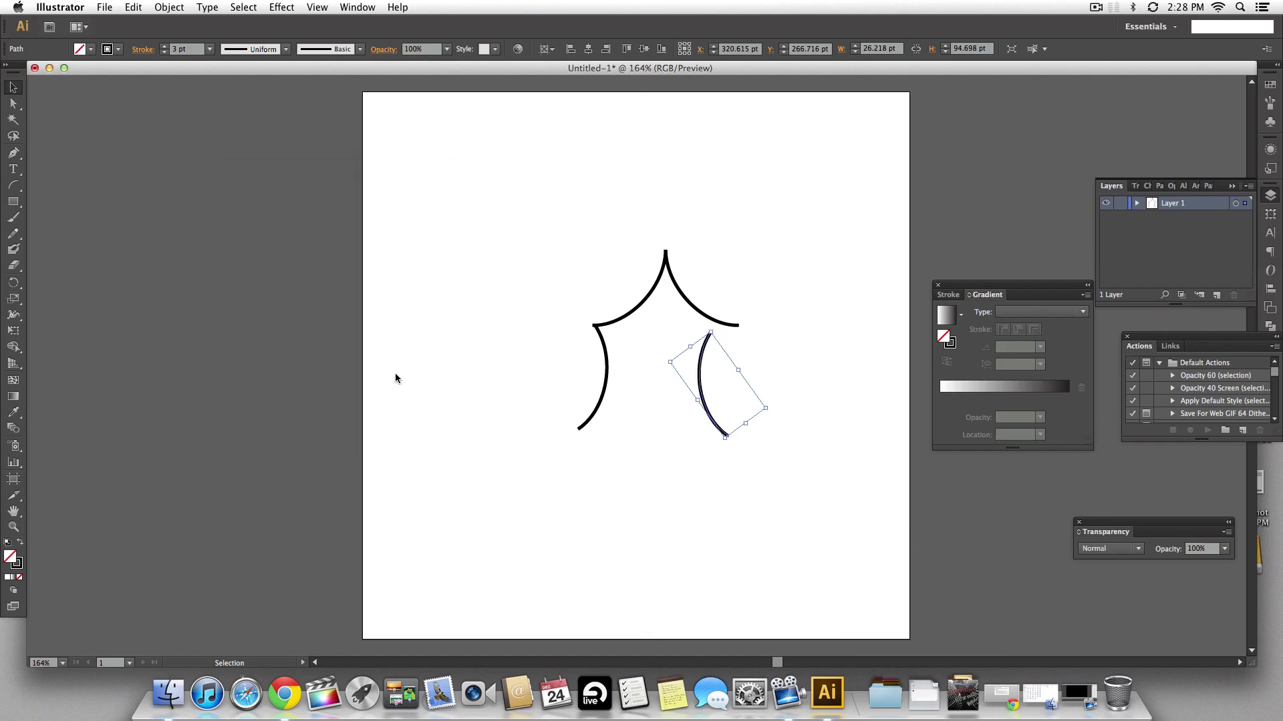
Step: Move the reflected side arc so its upper end meets the peak's lower right end
drag(699, 371, 727, 362)
click(725, 478)
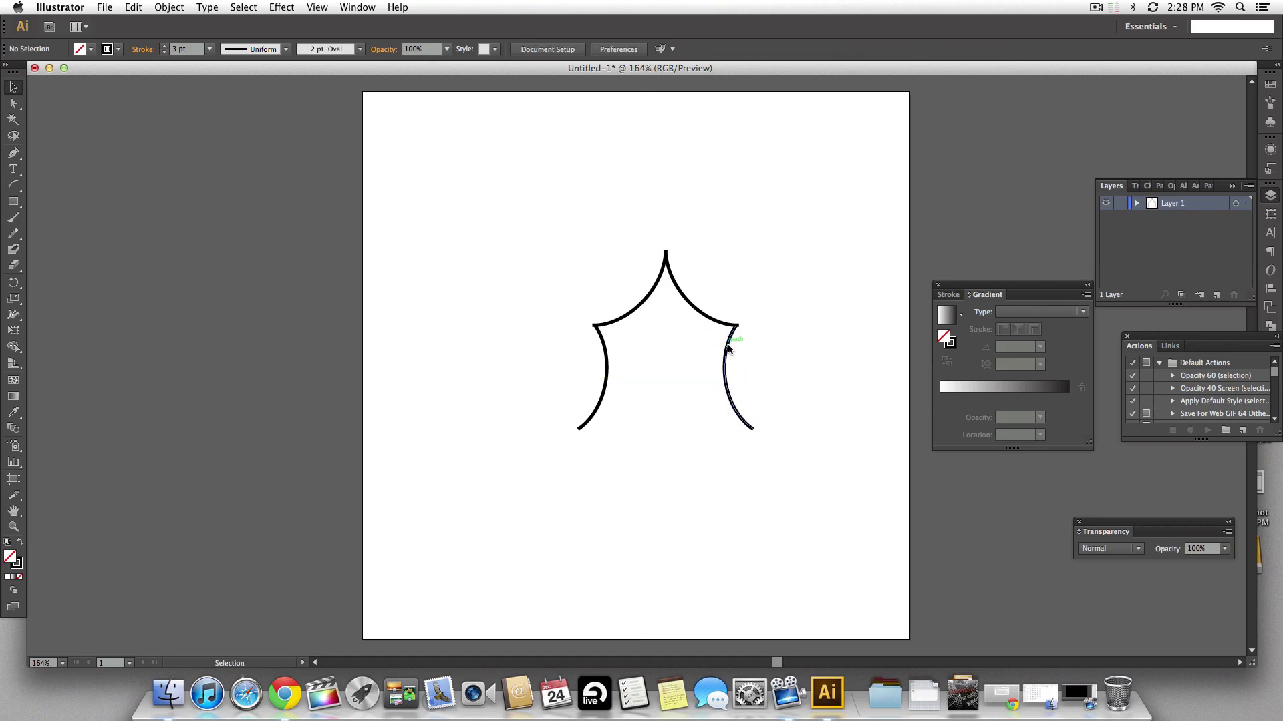
drag(728, 349, 729, 348)
click(775, 342)
Step: Duplicate the left side arc below itself, rotate the copy toward the centre, and attach it to the side arc's lower end
drag(604, 389, 594, 495)
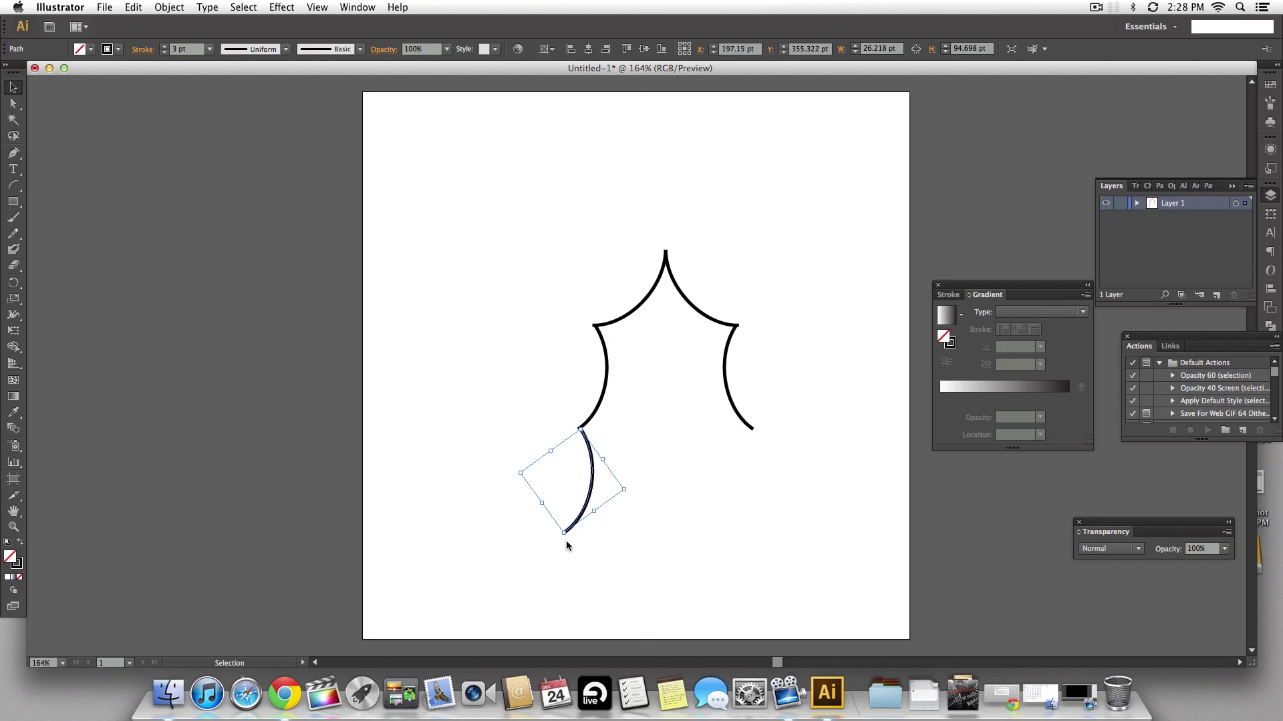
drag(566, 542, 607, 585)
drag(587, 475, 616, 471)
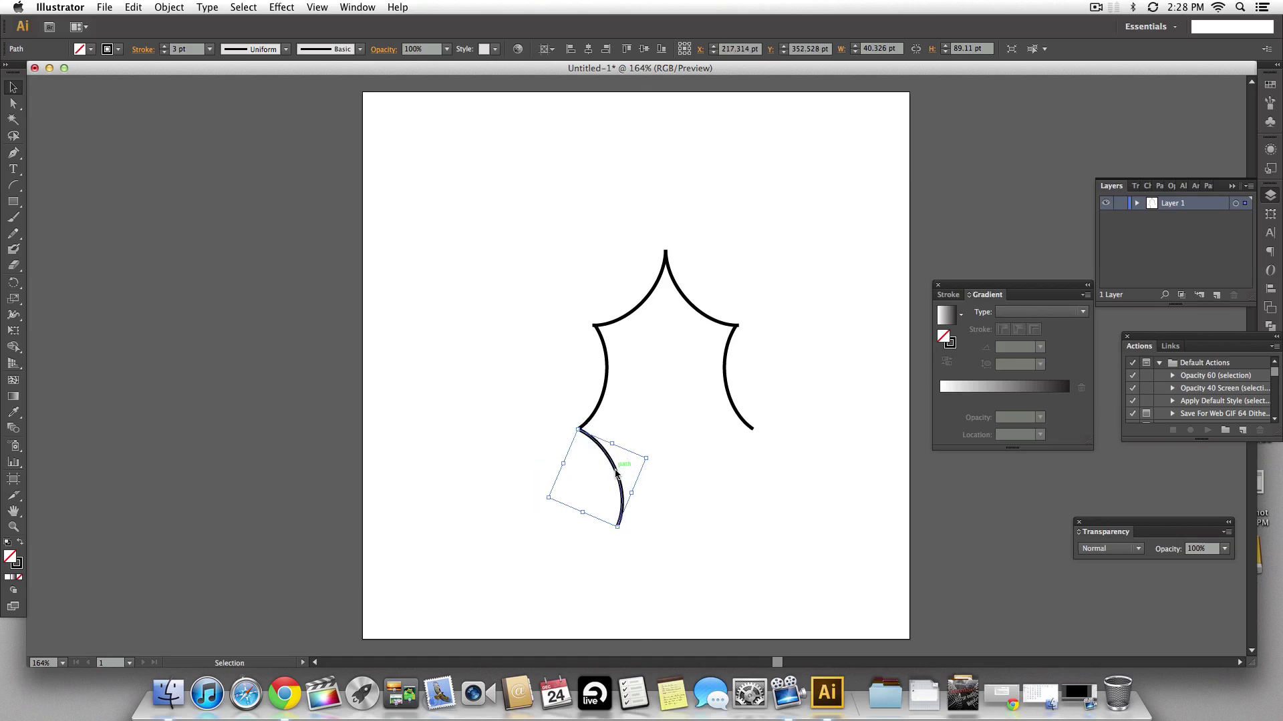
Step: Duplicate the lower left arc to the right, reflect the copy about the vertical axis, and attach it to the right side arc's lower end
key(alt)
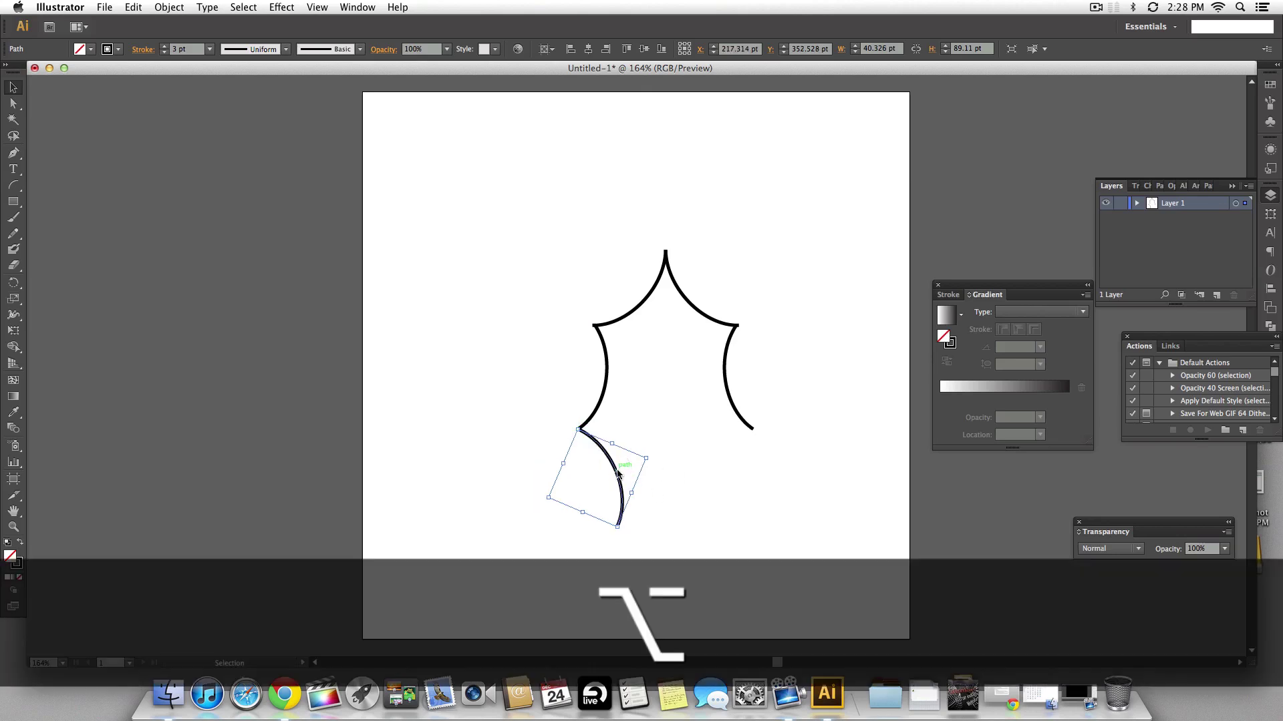
drag(617, 474, 748, 488)
right_click(748, 486)
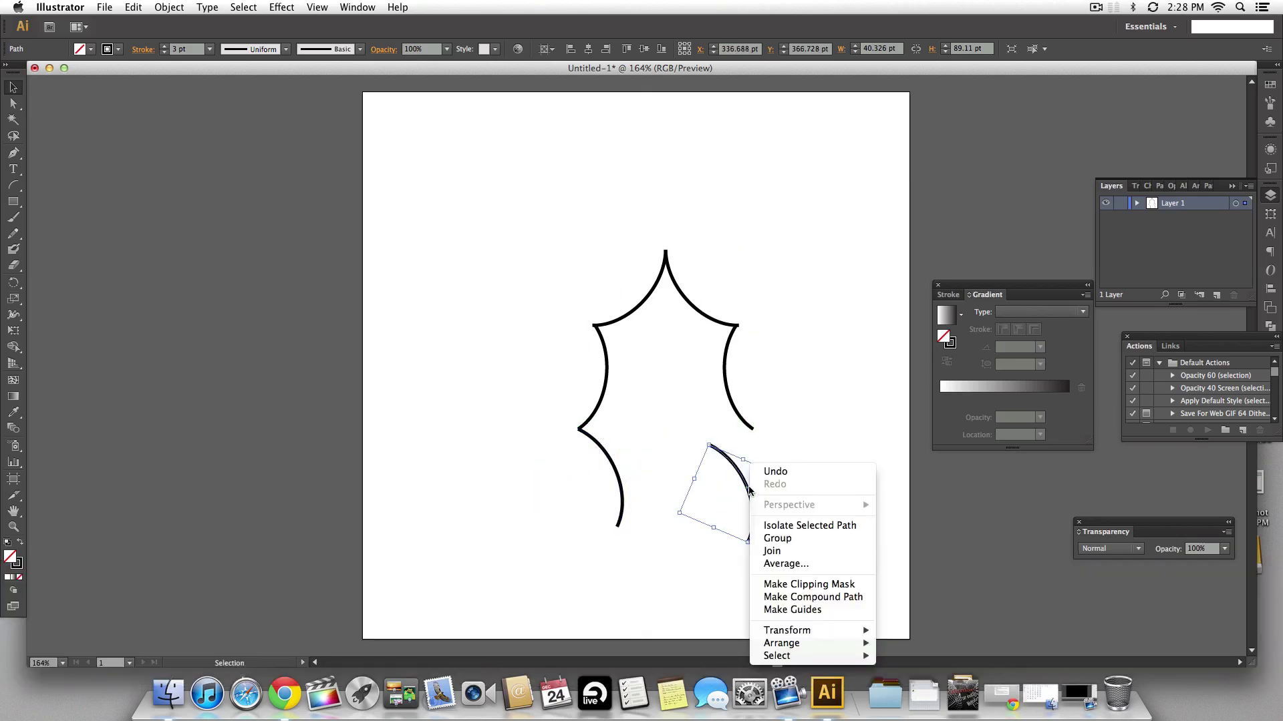
mouse_move(841, 635)
click(906, 590)
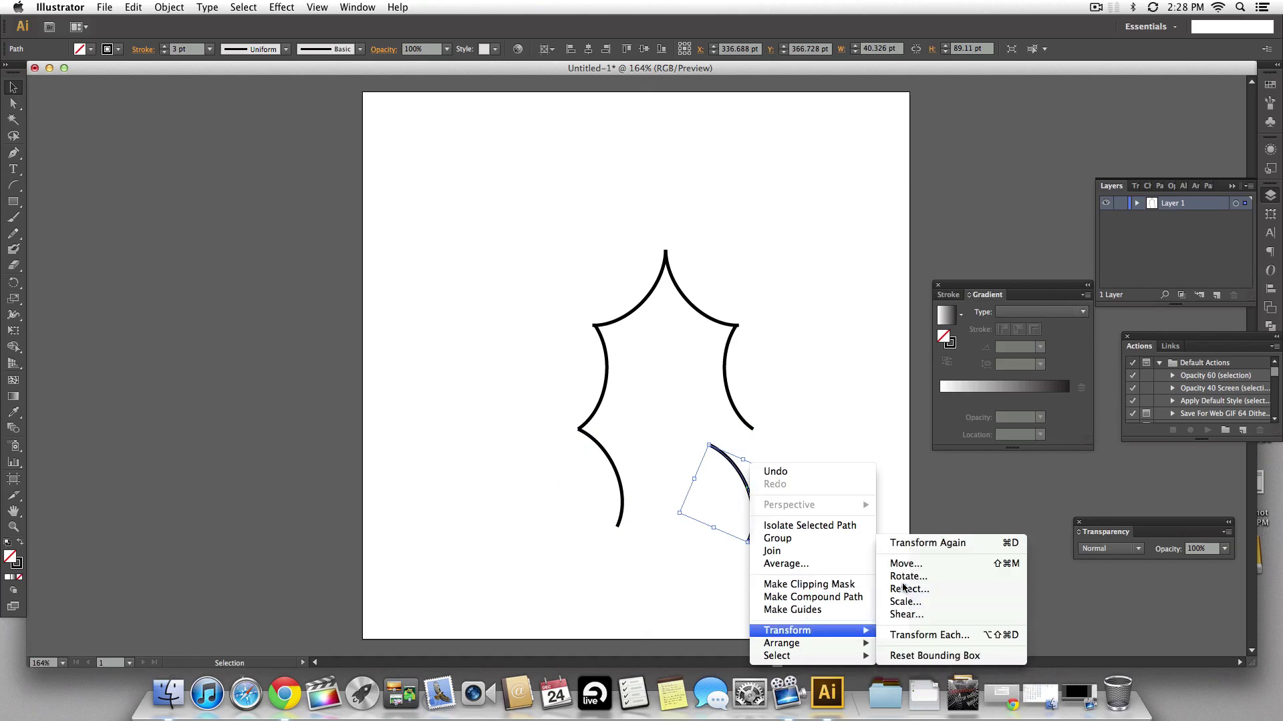
key(Return)
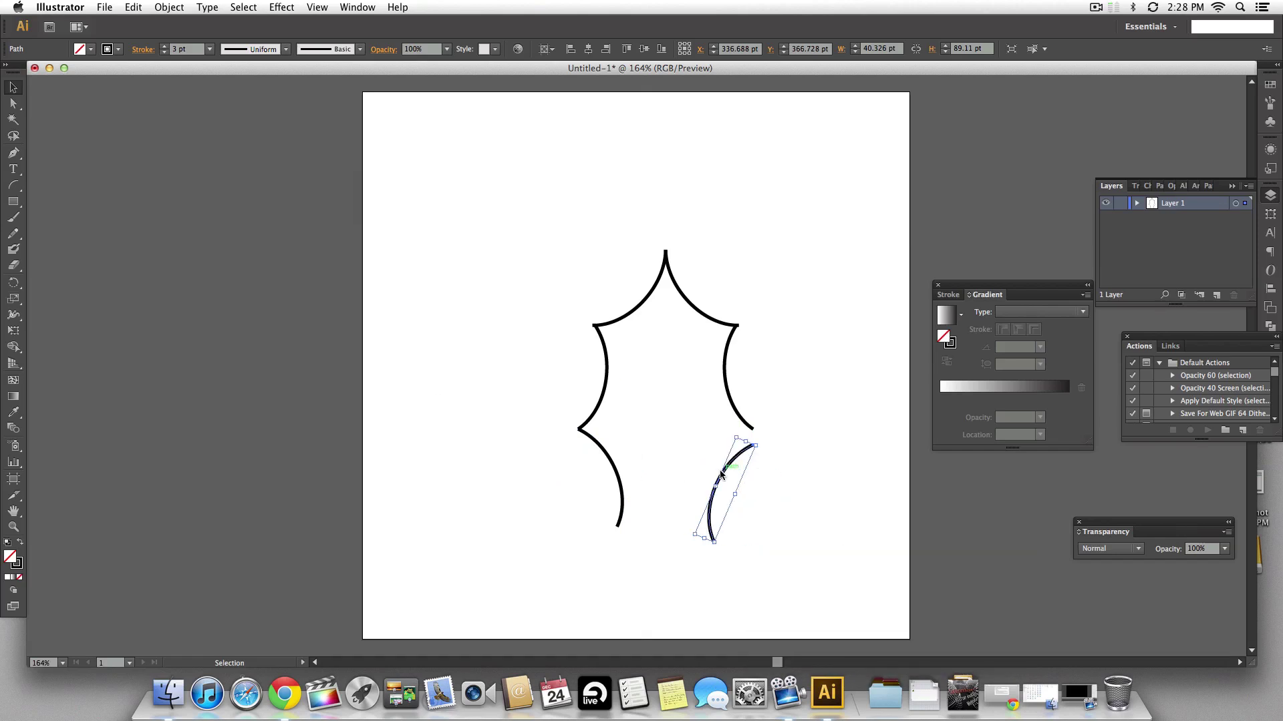
drag(721, 474, 721, 460)
click(780, 443)
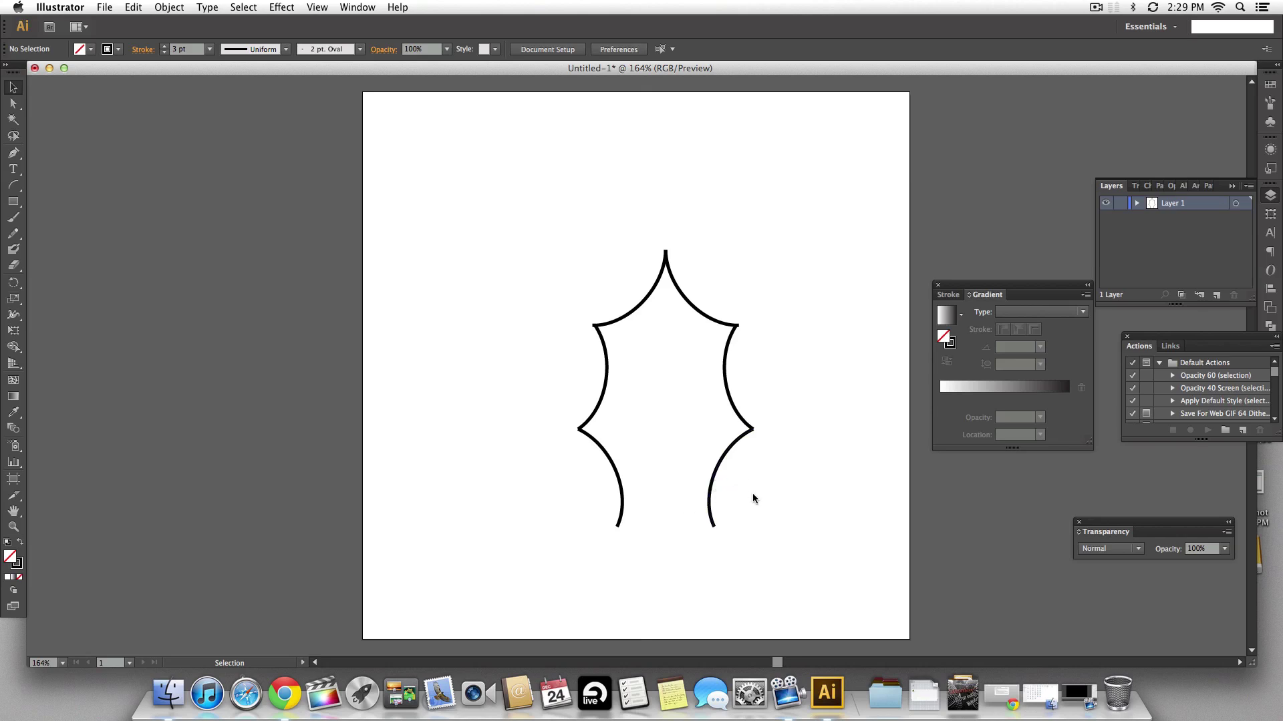
Step: Draw a small arc about 42 pt wide and 45 pt high below the open bottom of the outline
click(14, 185)
drag(597, 572, 642, 609)
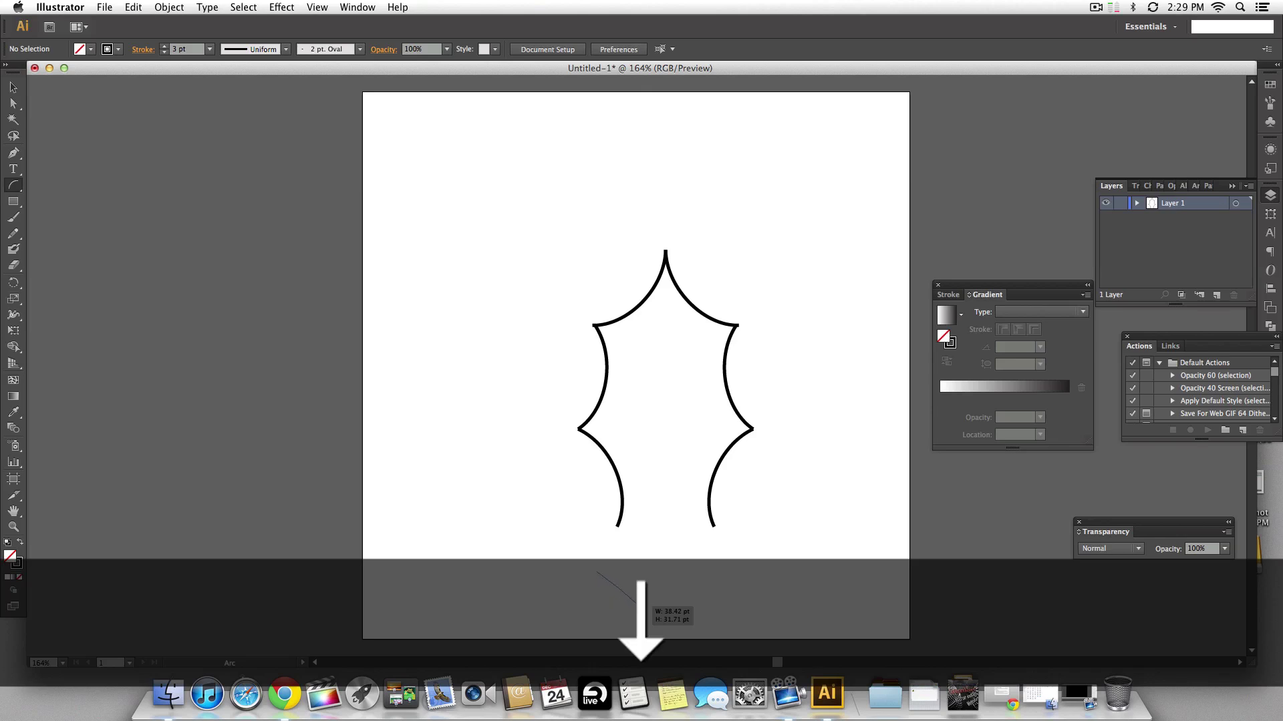
drag(642, 609, 643, 621)
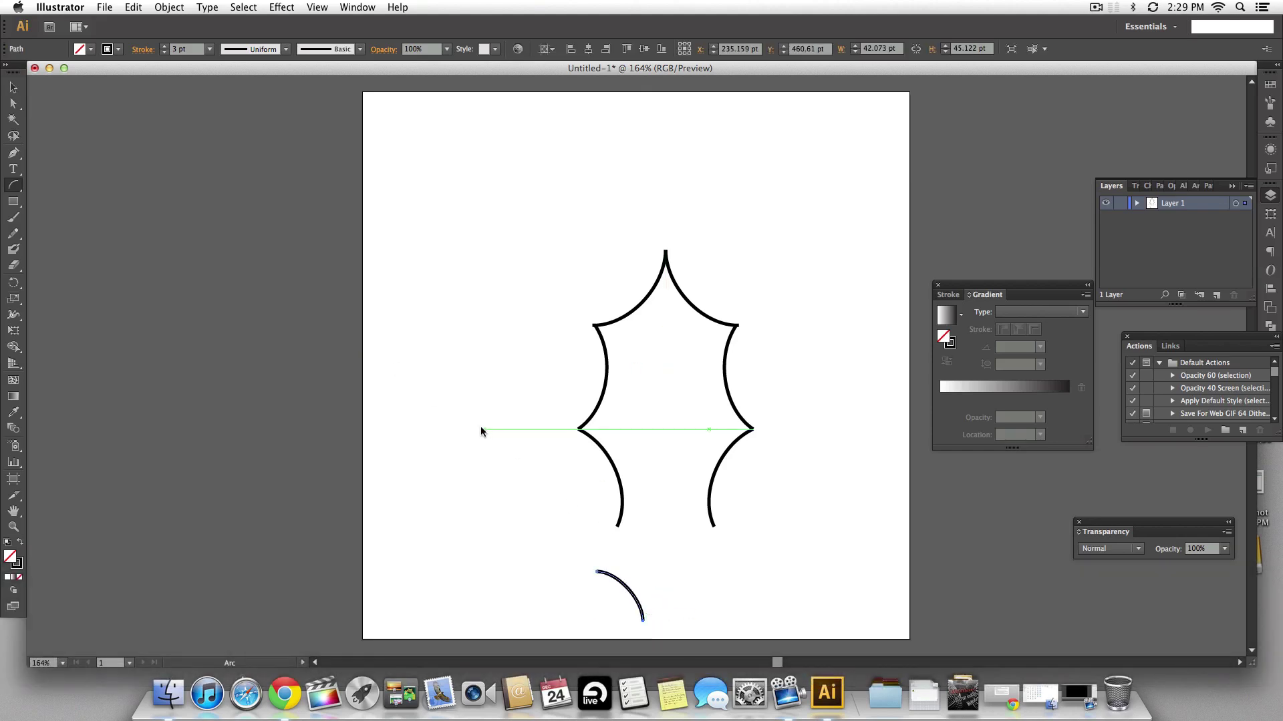
Step: Attach the small arc to the outline's lower left end and close the bottom tip with a copy reflected about the vertical axis
key(v)
drag(634, 598, 676, 553)
click(701, 579)
right_click(677, 553)
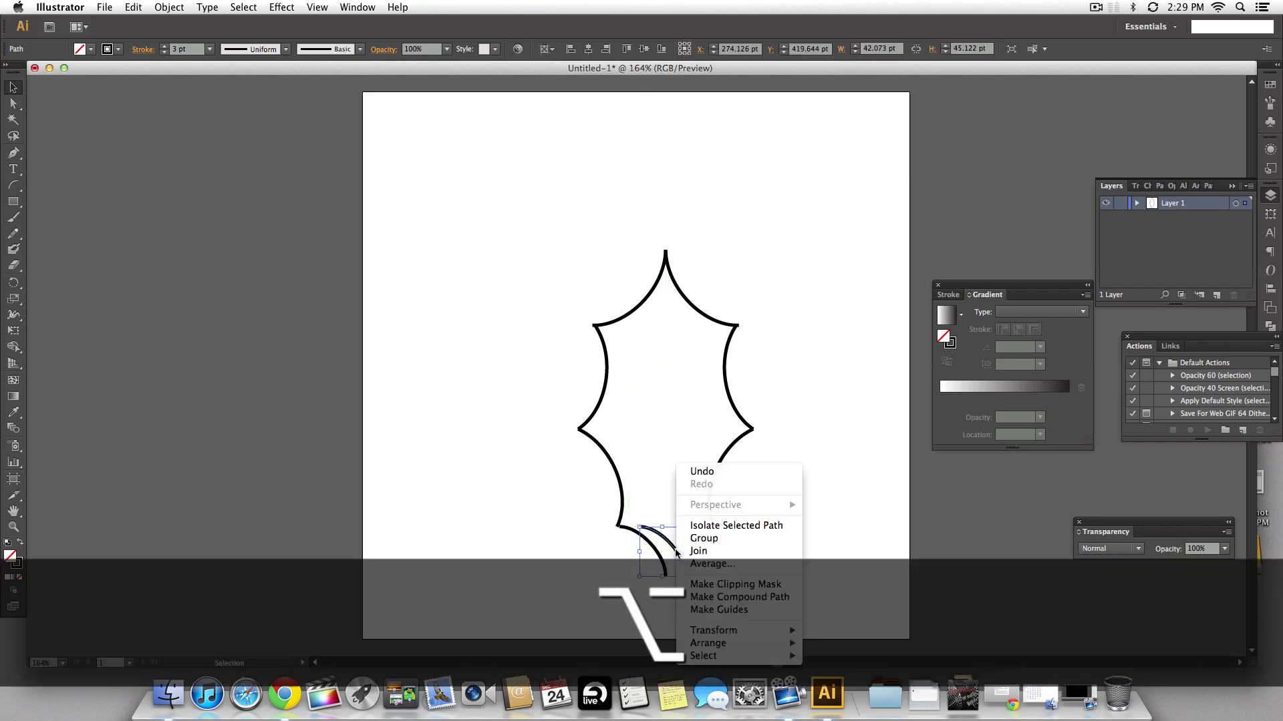
mouse_move(734, 630)
click(812, 588)
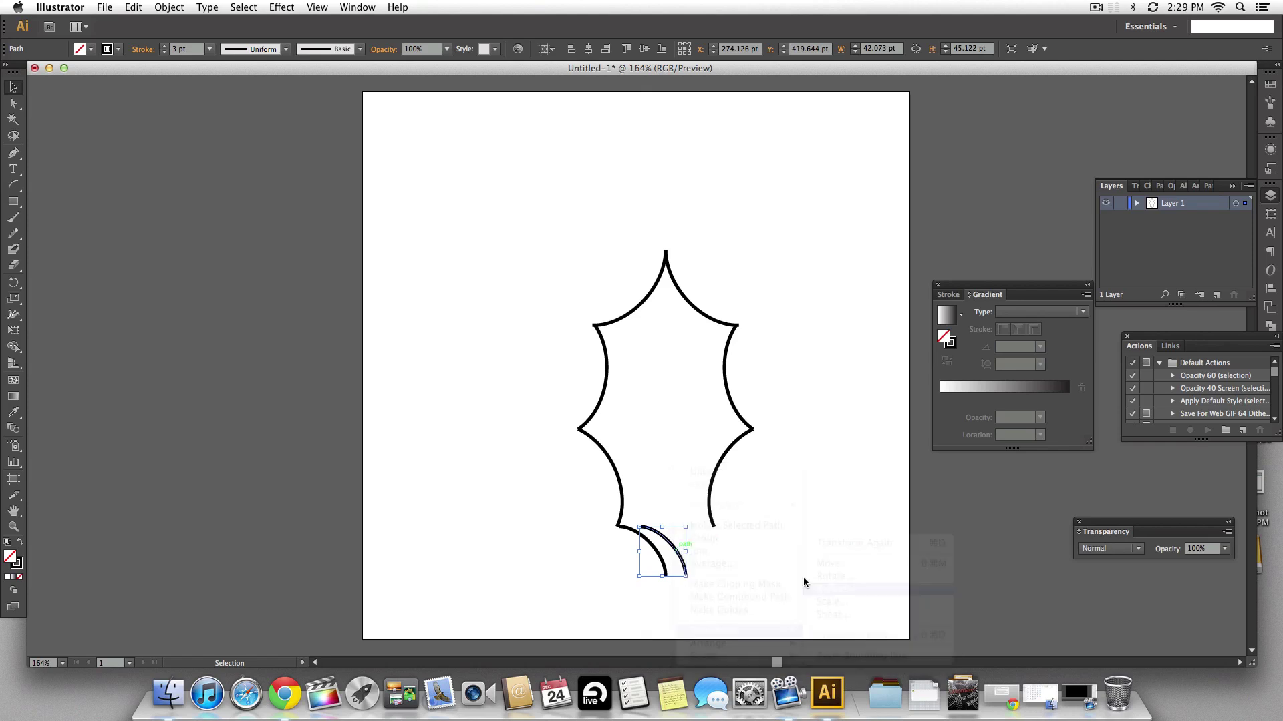
click(407, 377)
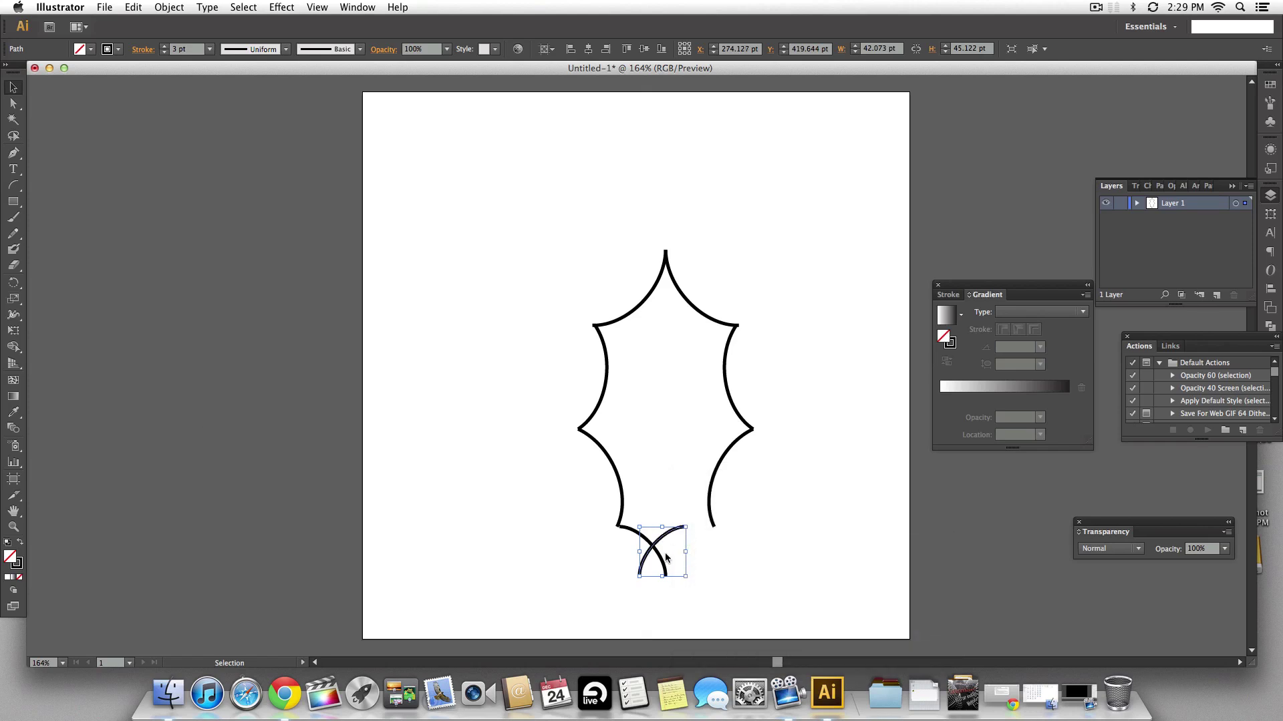
drag(665, 537, 686, 543)
click(768, 542)
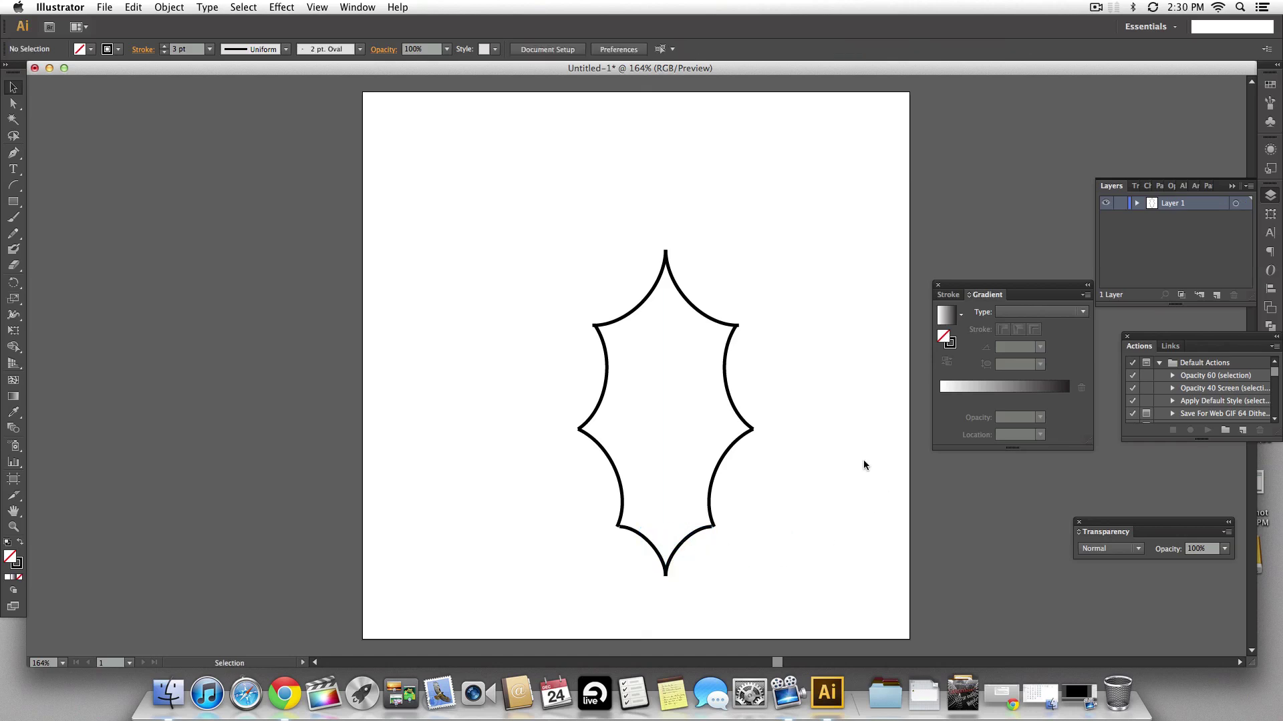
Step: Join the overlapping arc endpoints at the top peak and at both upper side corners of the outline
click(13, 104)
drag(731, 339, 732, 339)
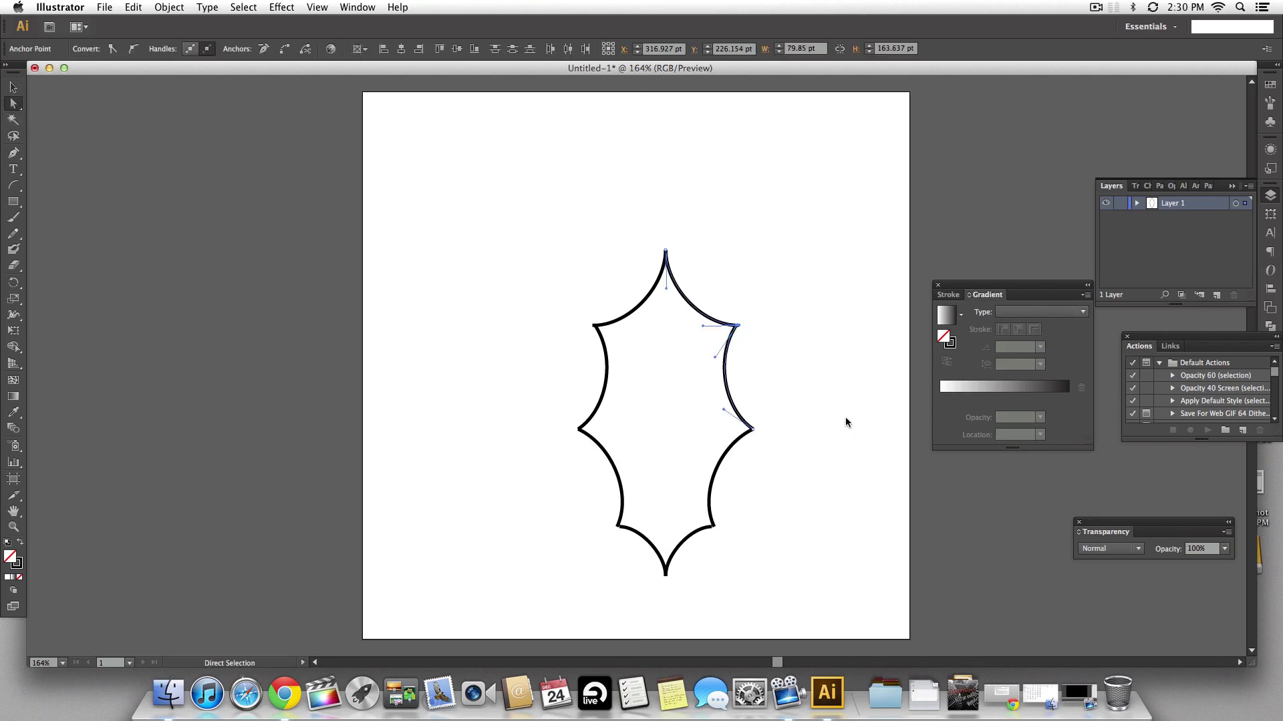
key(super+j)
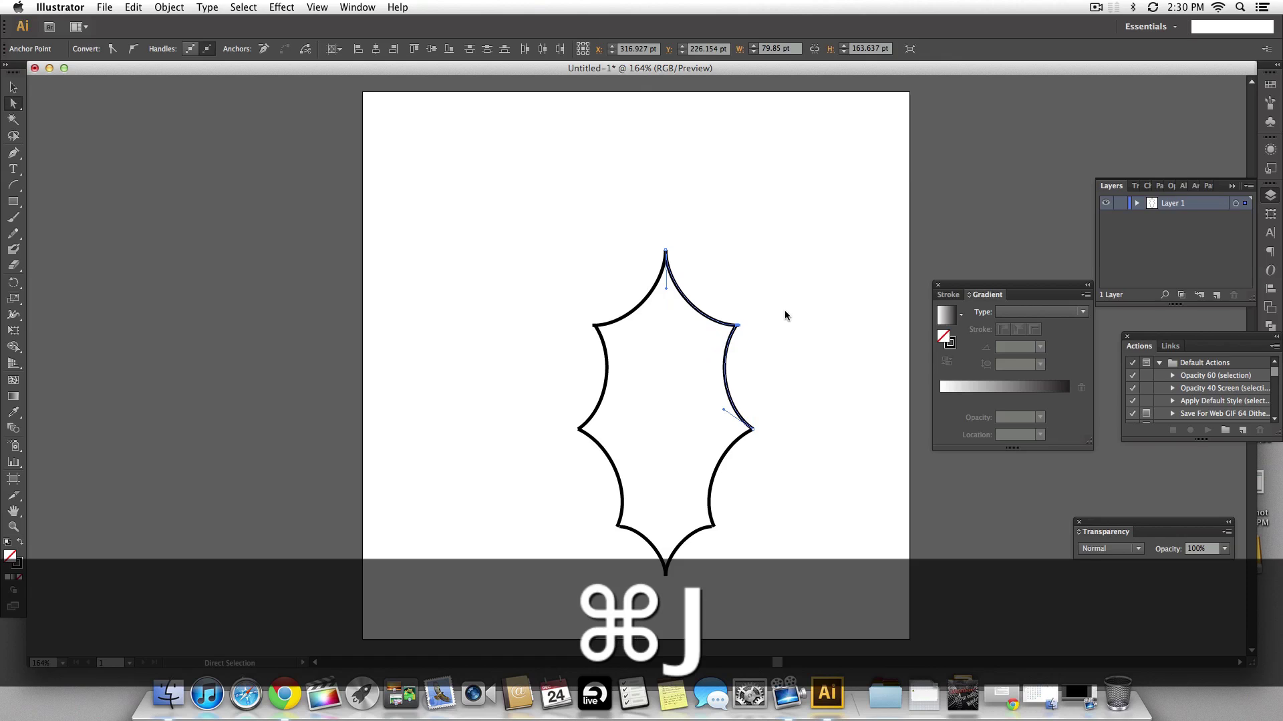
click(777, 336)
drag(678, 265, 676, 259)
key(super+j)
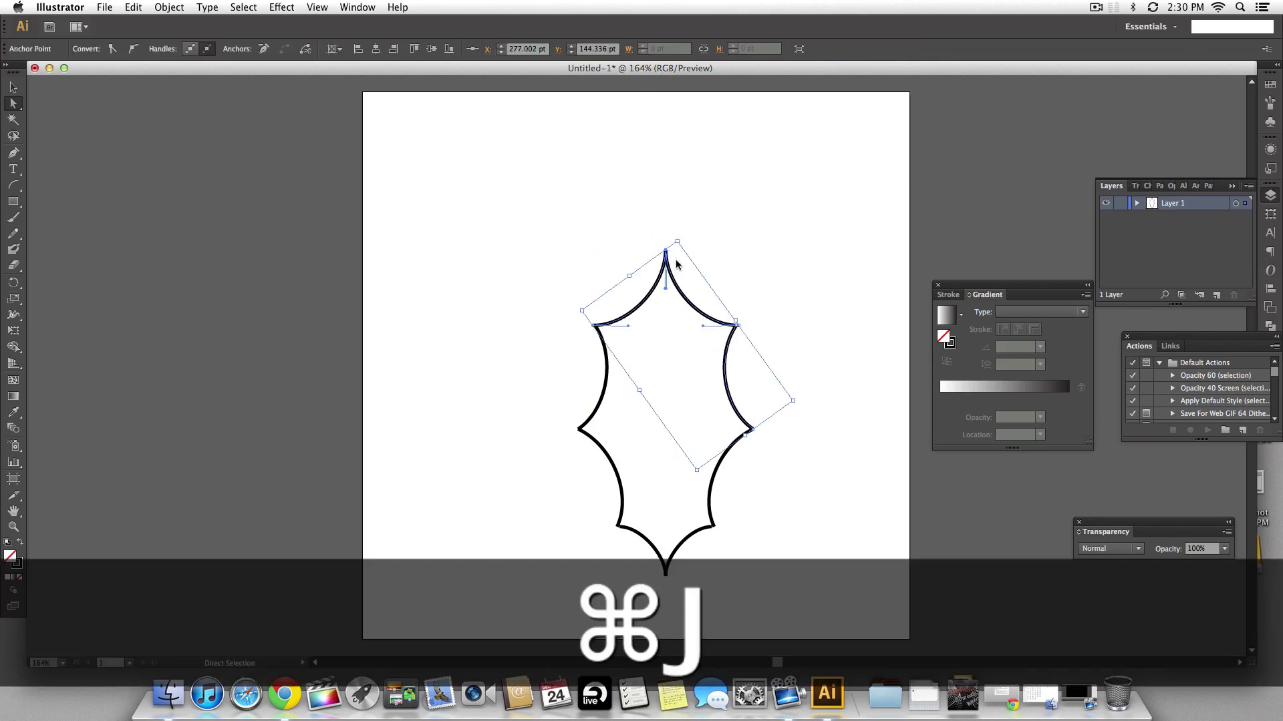
click(634, 300)
click(600, 336)
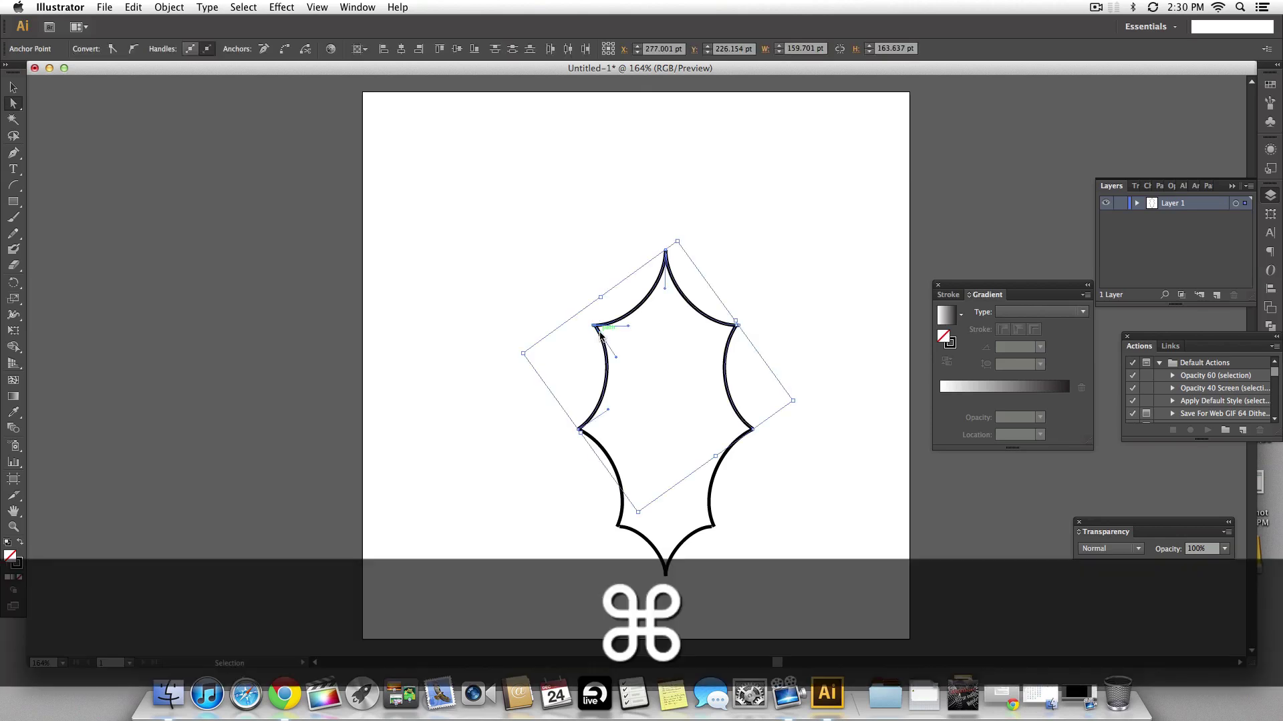
key(super+j)
Step: Join the overlapping arc endpoints at the outline's widest left and right points
click(566, 343)
drag(584, 443, 586, 444)
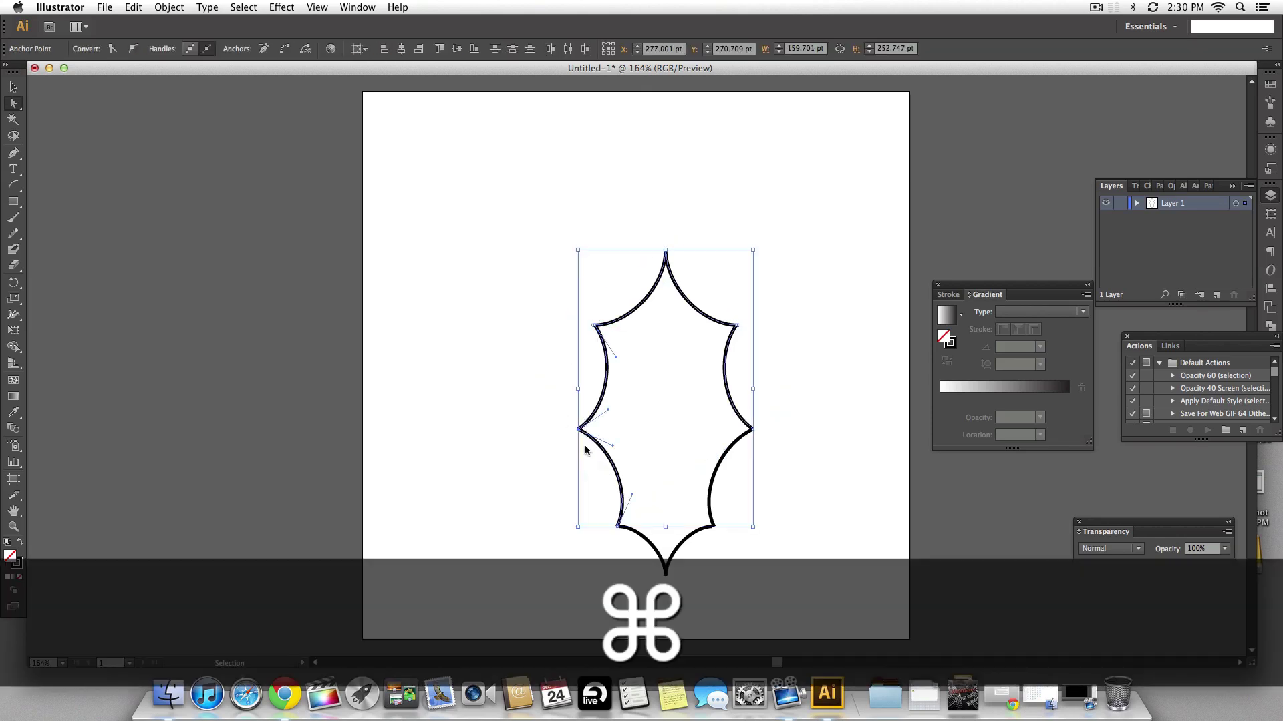
key(super+j)
drag(745, 438, 746, 436)
key(super+j)
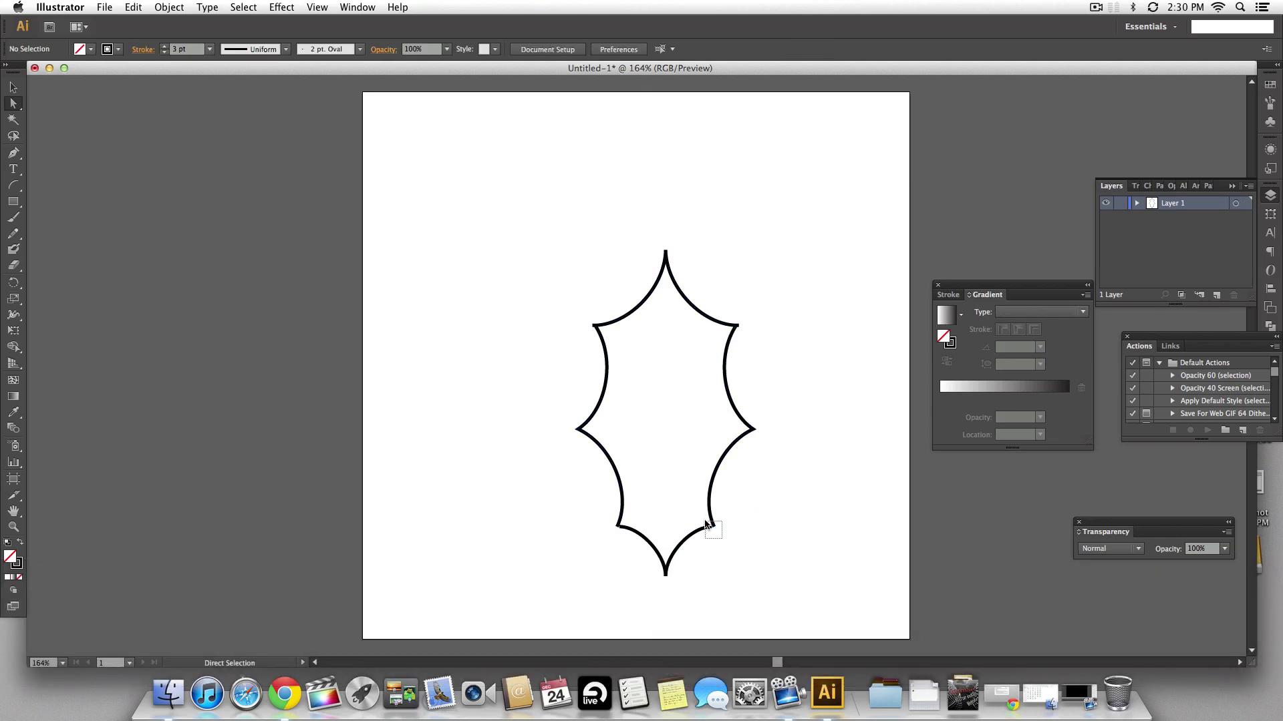
Step: Join the overlapping arc endpoints at both lower corners and at the bottom tip of the outline
drag(706, 525, 706, 526)
key(super+j)
click(598, 525)
drag(612, 528, 620, 533)
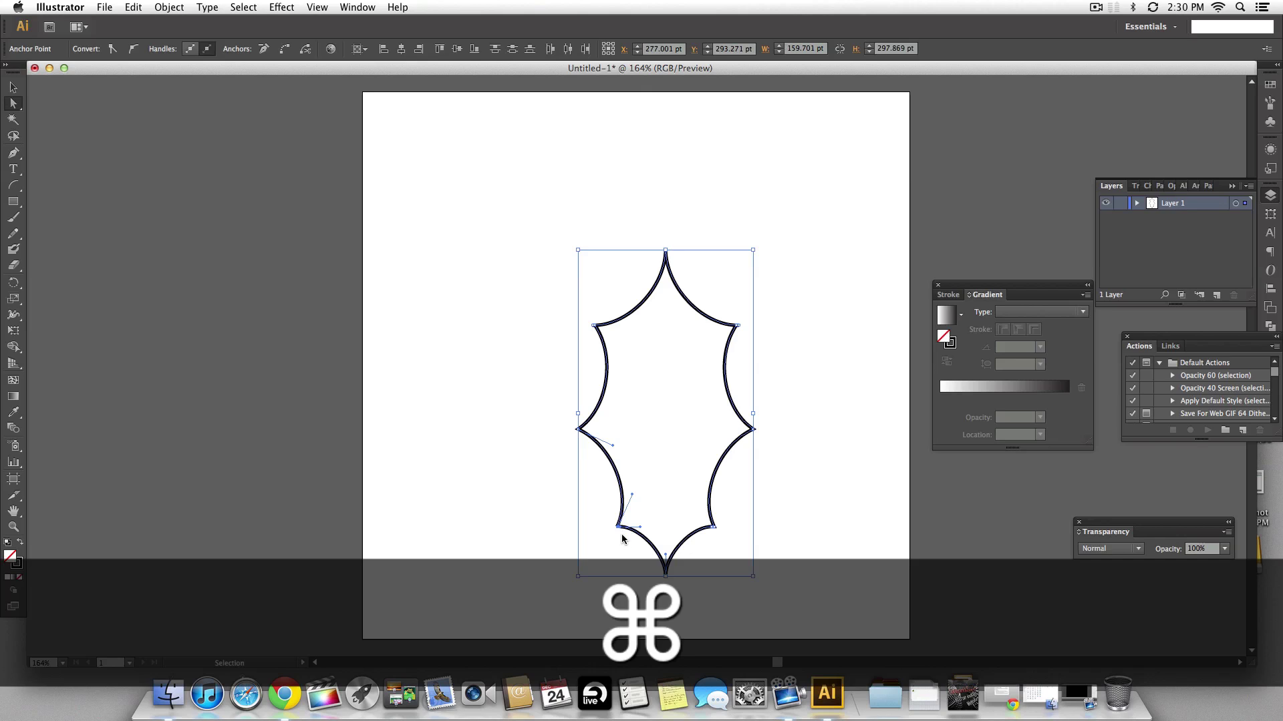
key(super+j)
click(616, 533)
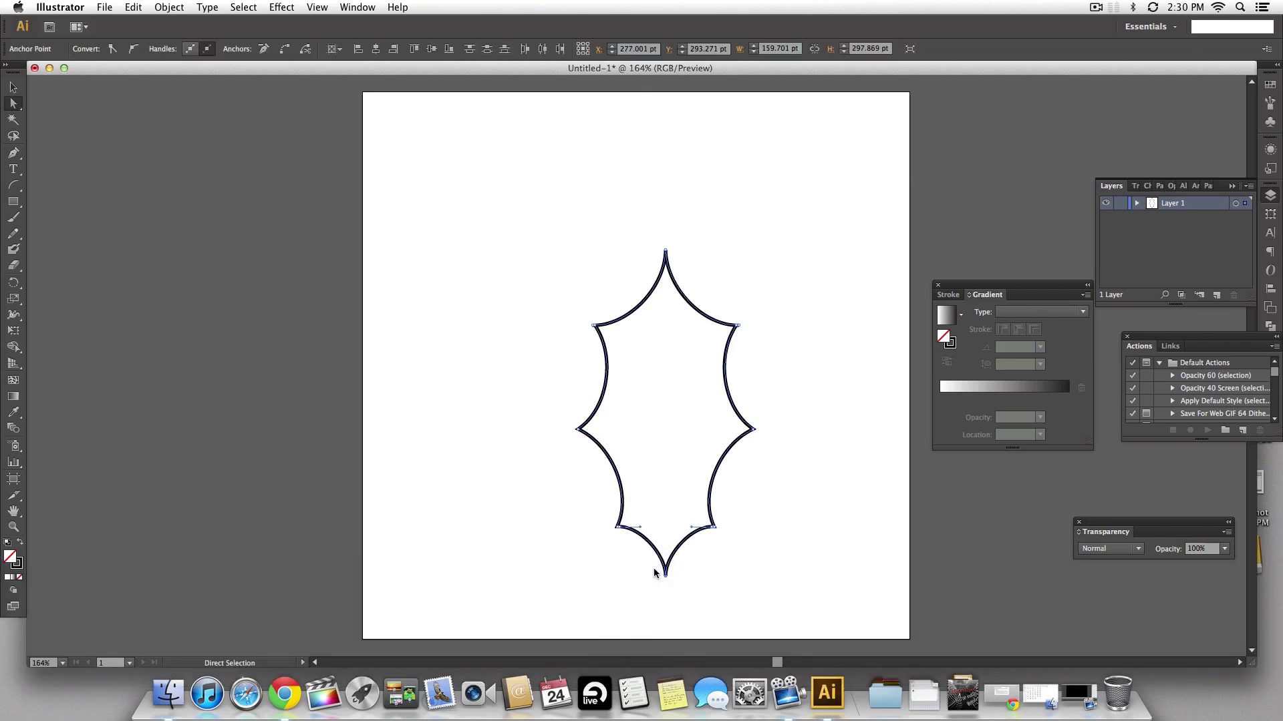
drag(659, 568, 672, 581)
key(super+j)
click(799, 514)
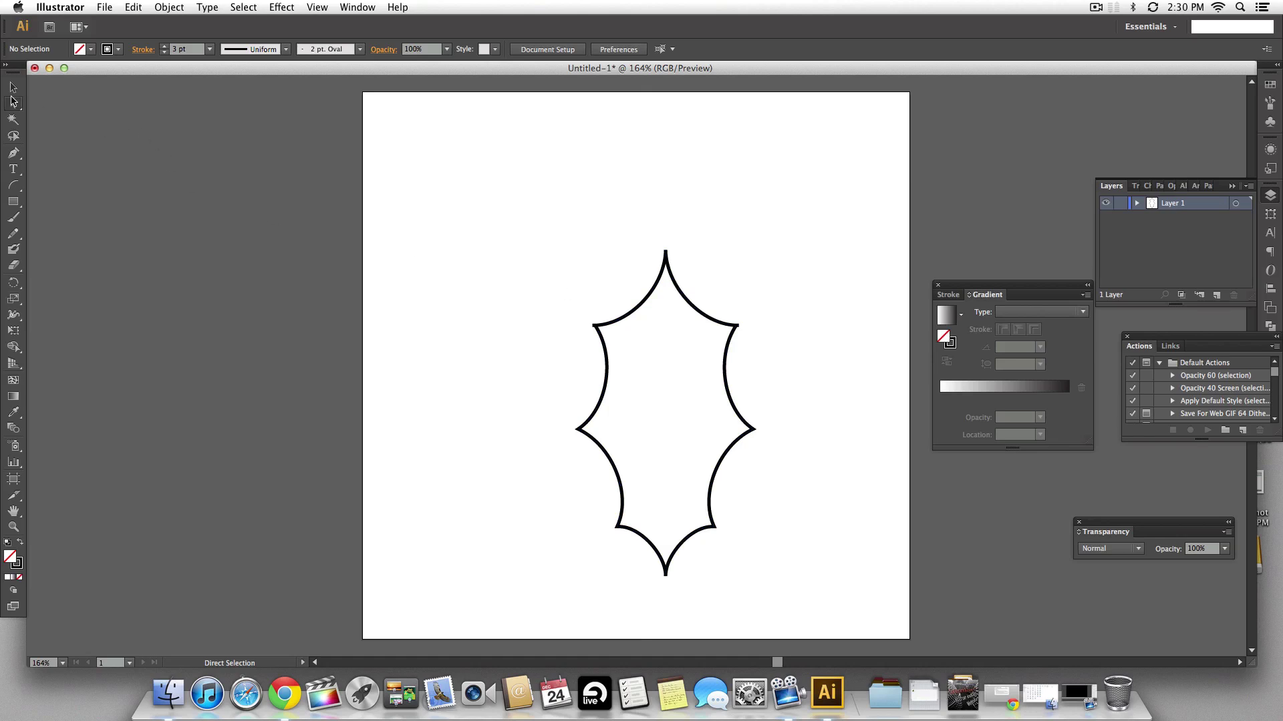
Step: Move the joined outline up and left toward the centre of the page and fill it with dark green
click(14, 87)
drag(601, 403, 553, 369)
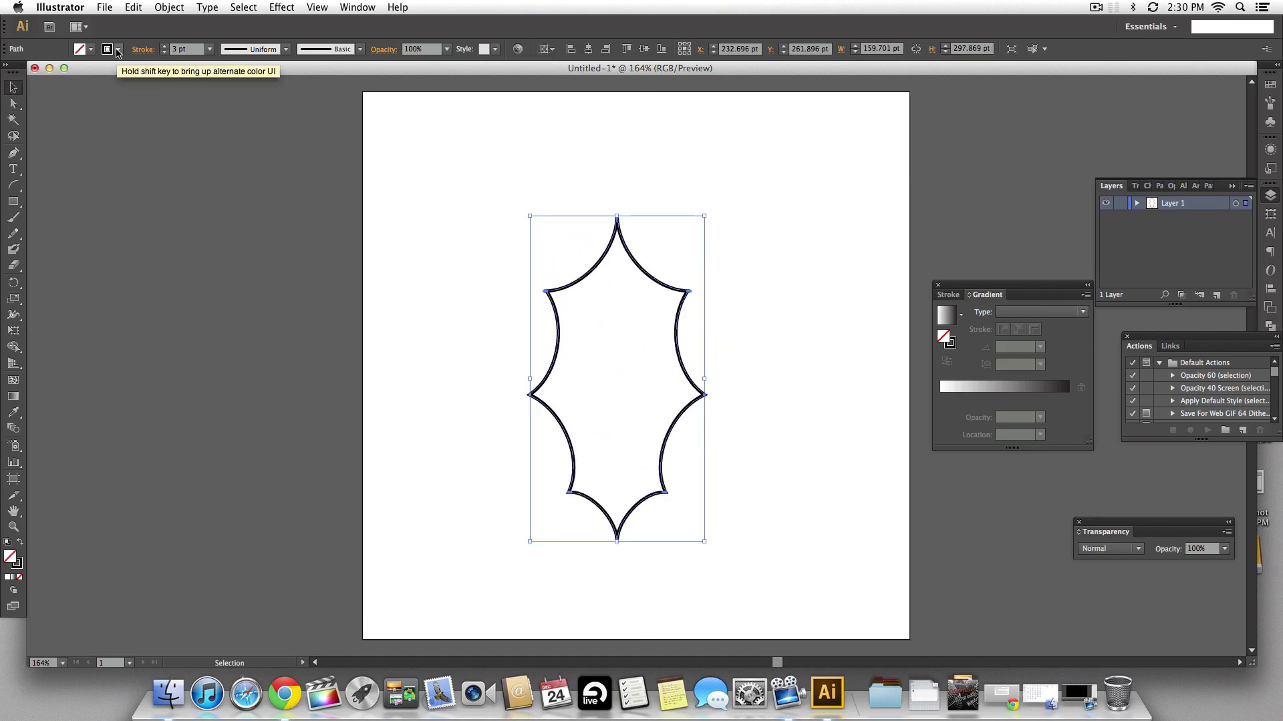
click(92, 50)
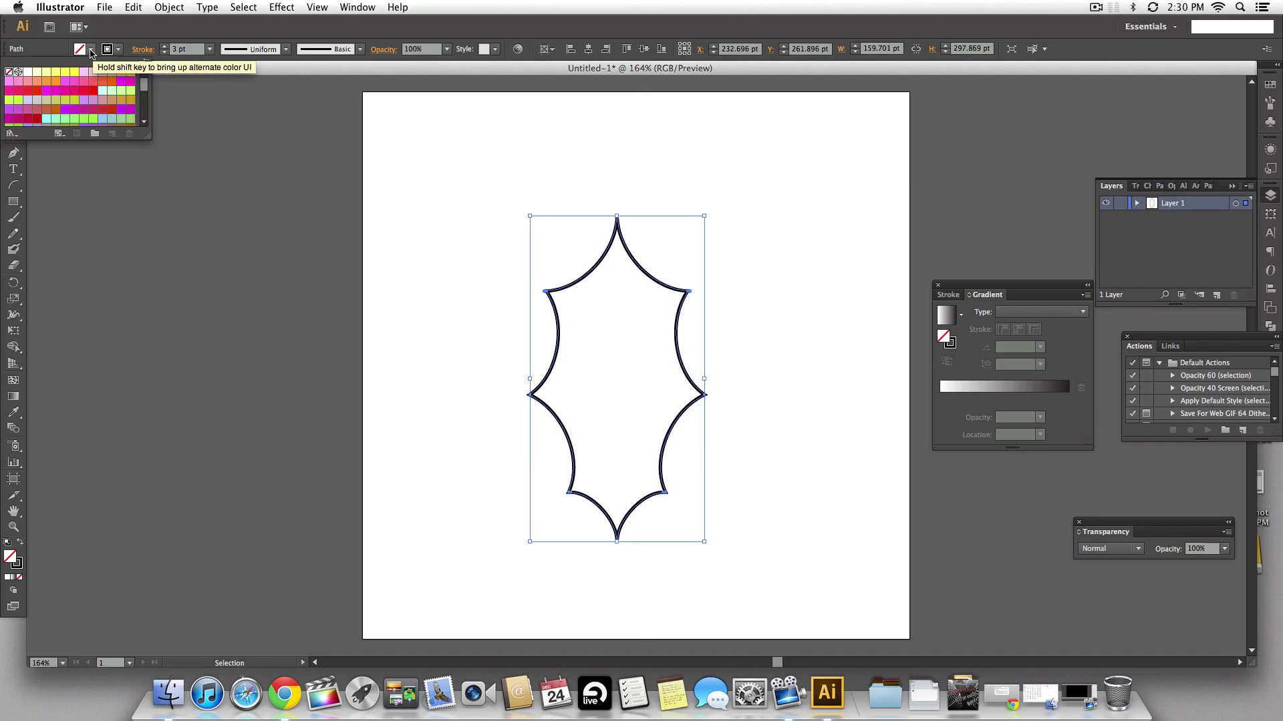
scroll(74, 97, down, 5)
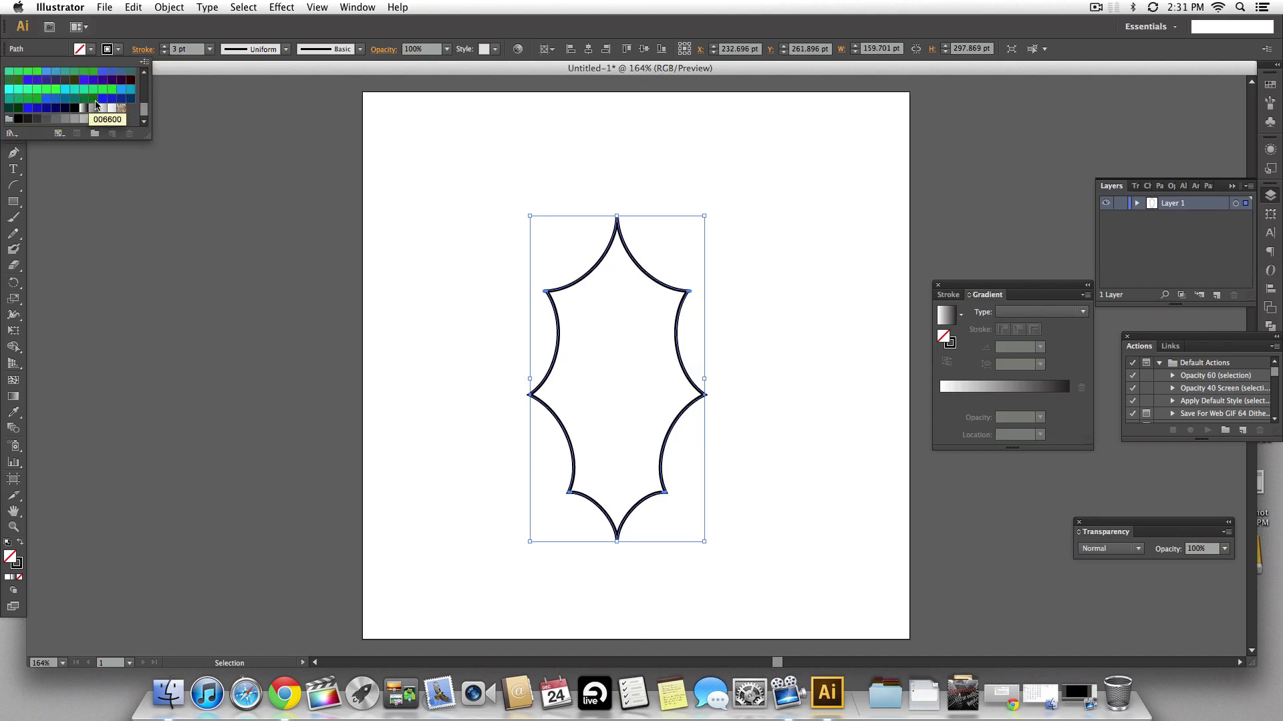
click(94, 100)
Step: Set the leaf's stroke to None and deselect it
click(108, 49)
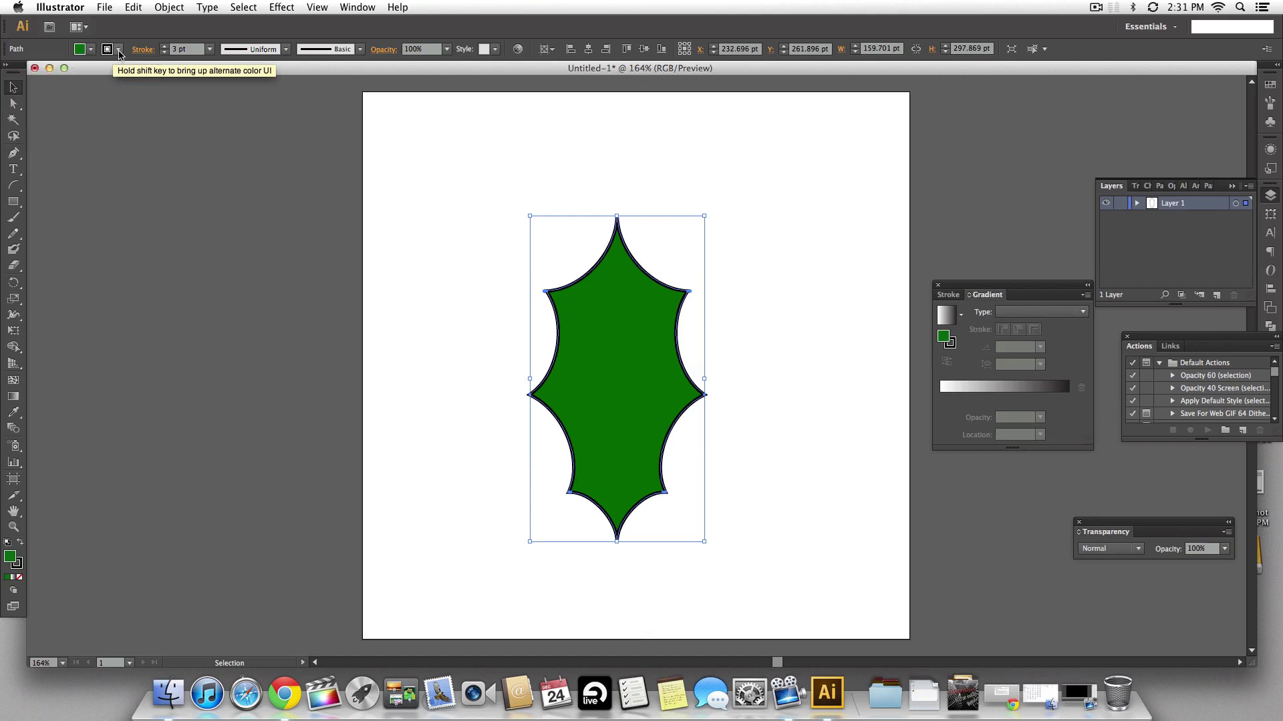
scroll(18, 82, up, 5)
click(13, 71)
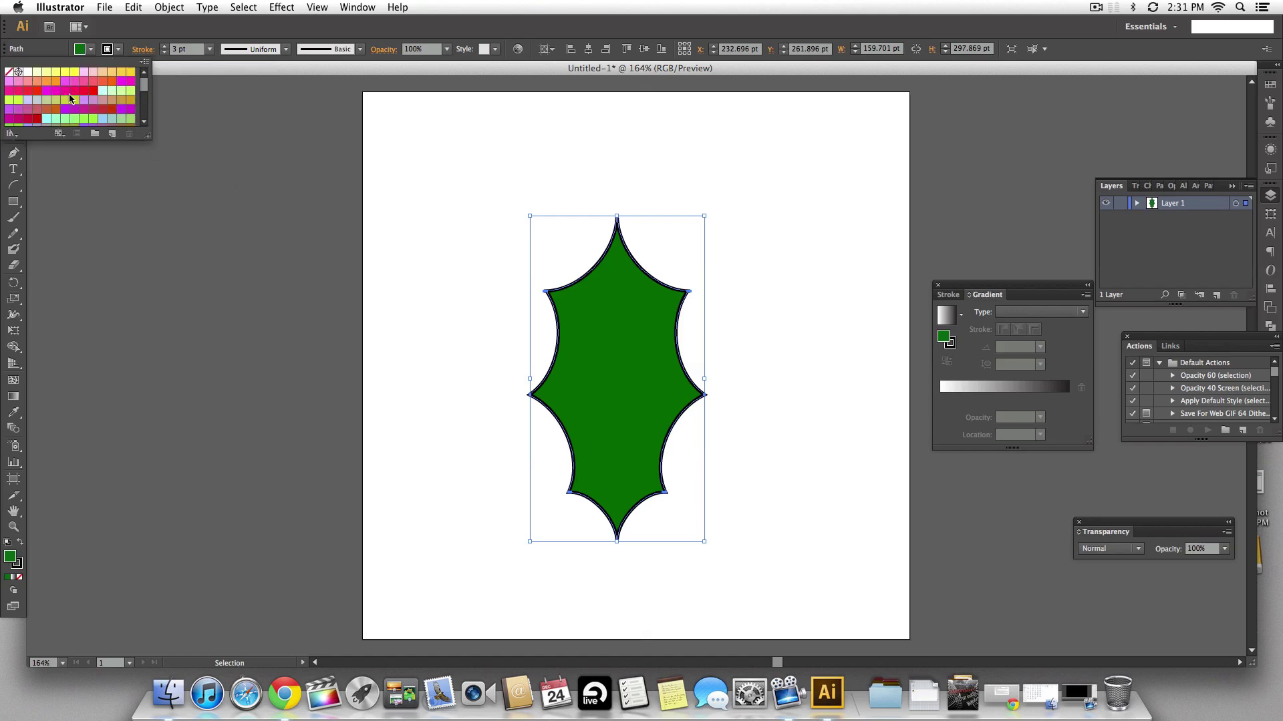
click(8, 71)
click(708, 254)
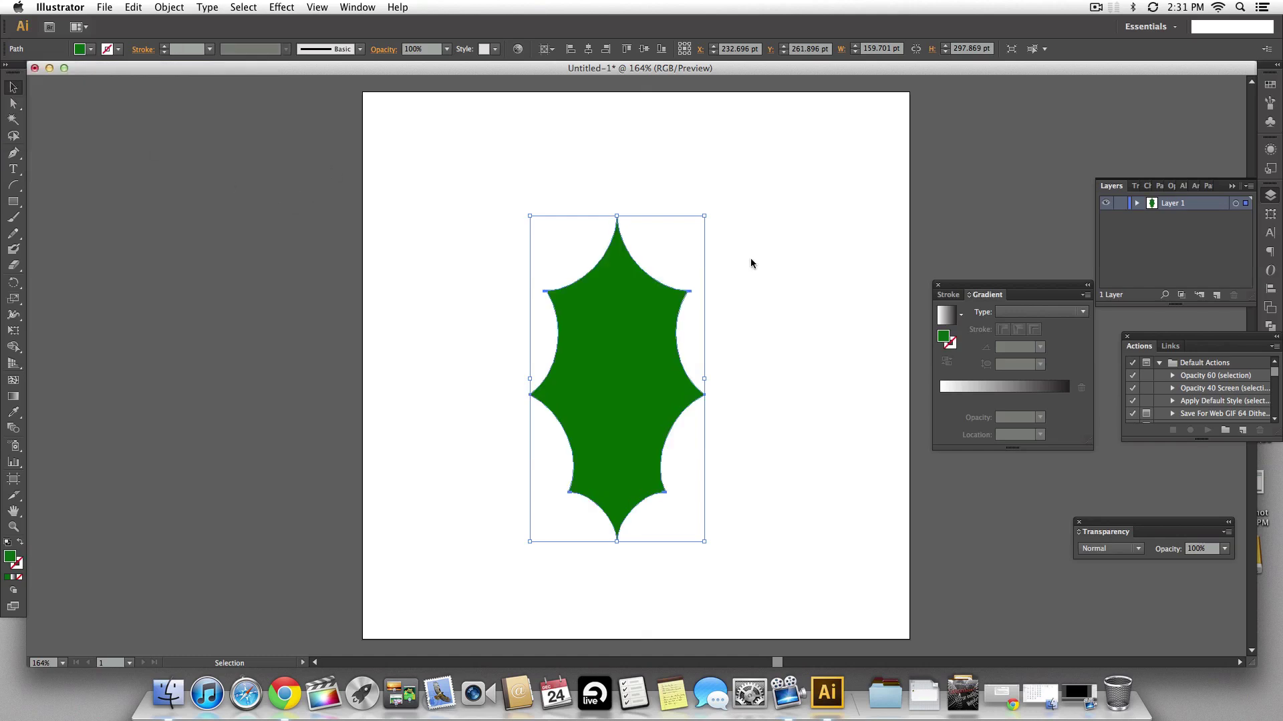
click(750, 259)
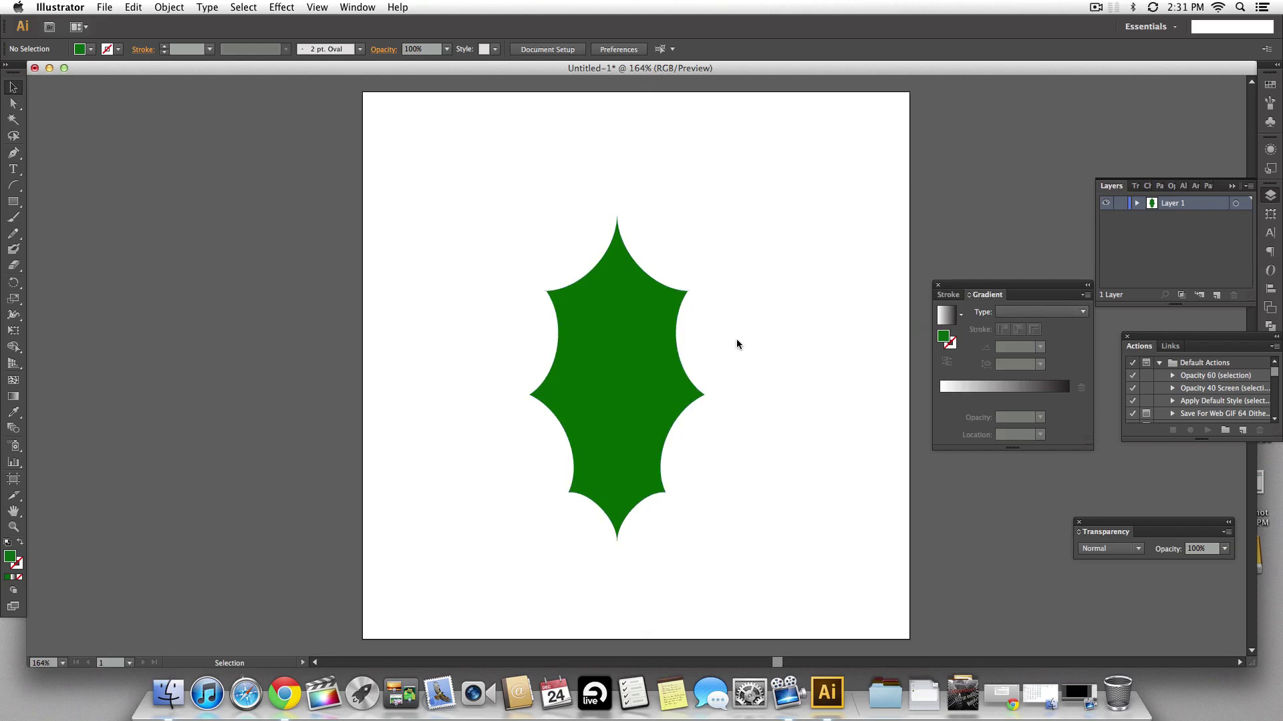
Step: Examine the edges and pointed tips of the leaf's upper half at close range
key(super+equal)
key(super+equal)
key(super+equal)
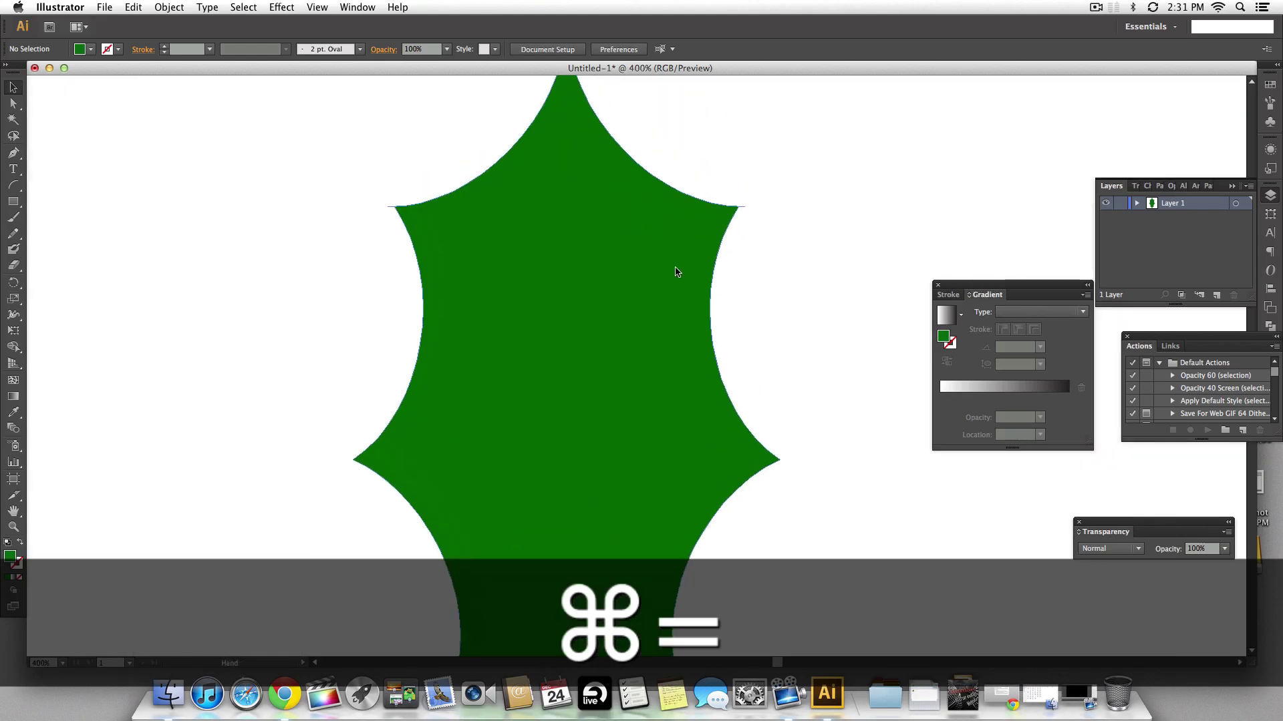
scroll(676, 270, up, 3)
scroll(677, 271, right, 2)
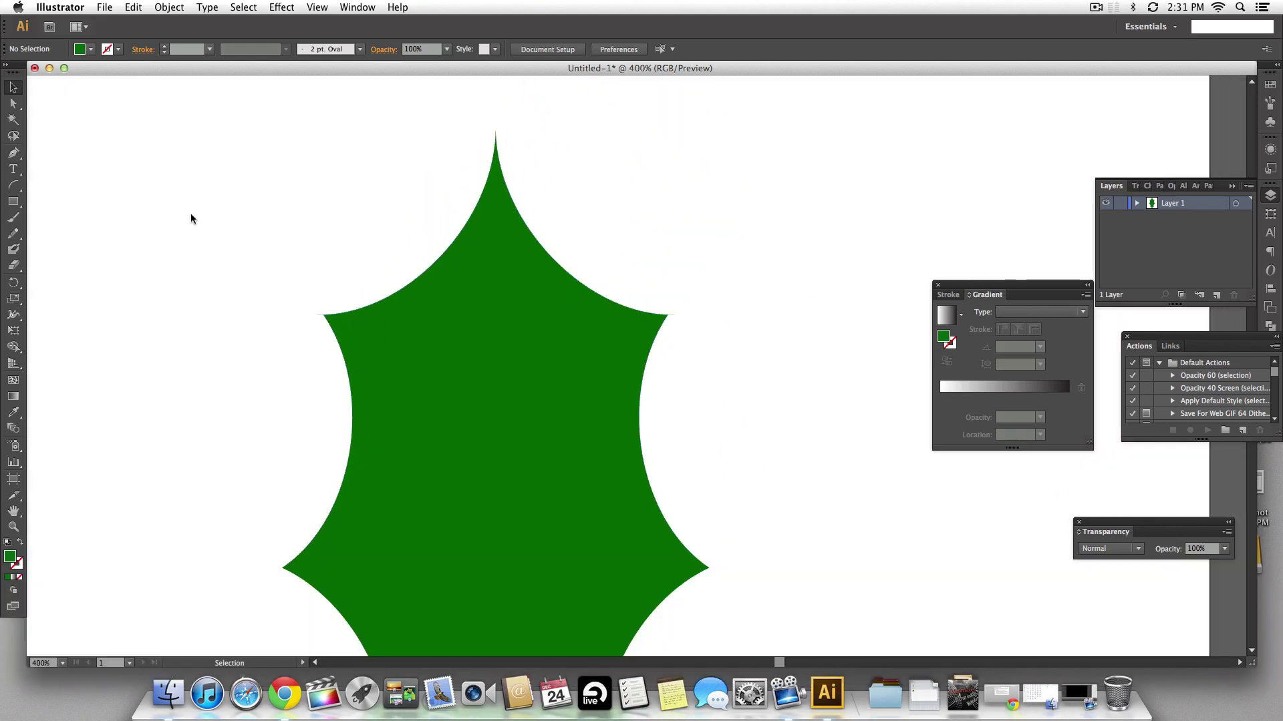
click(14, 265)
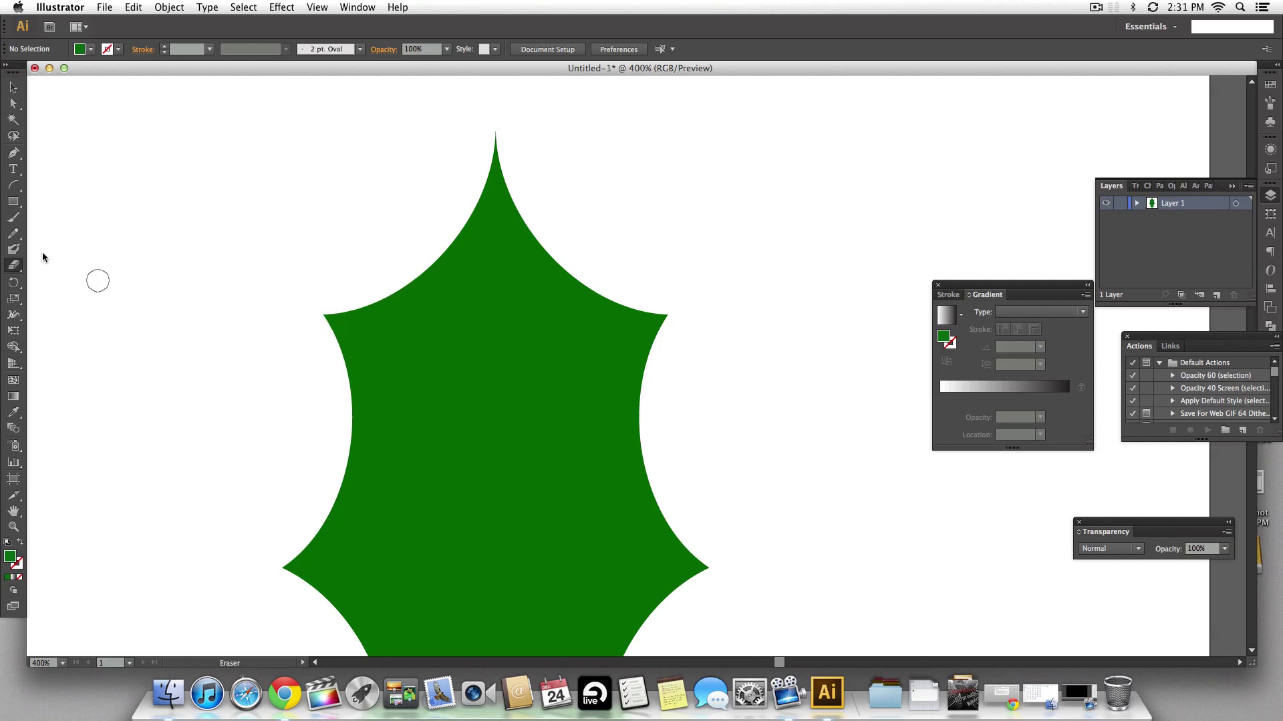
click(13, 87)
key(super+minus)
key(super+minus)
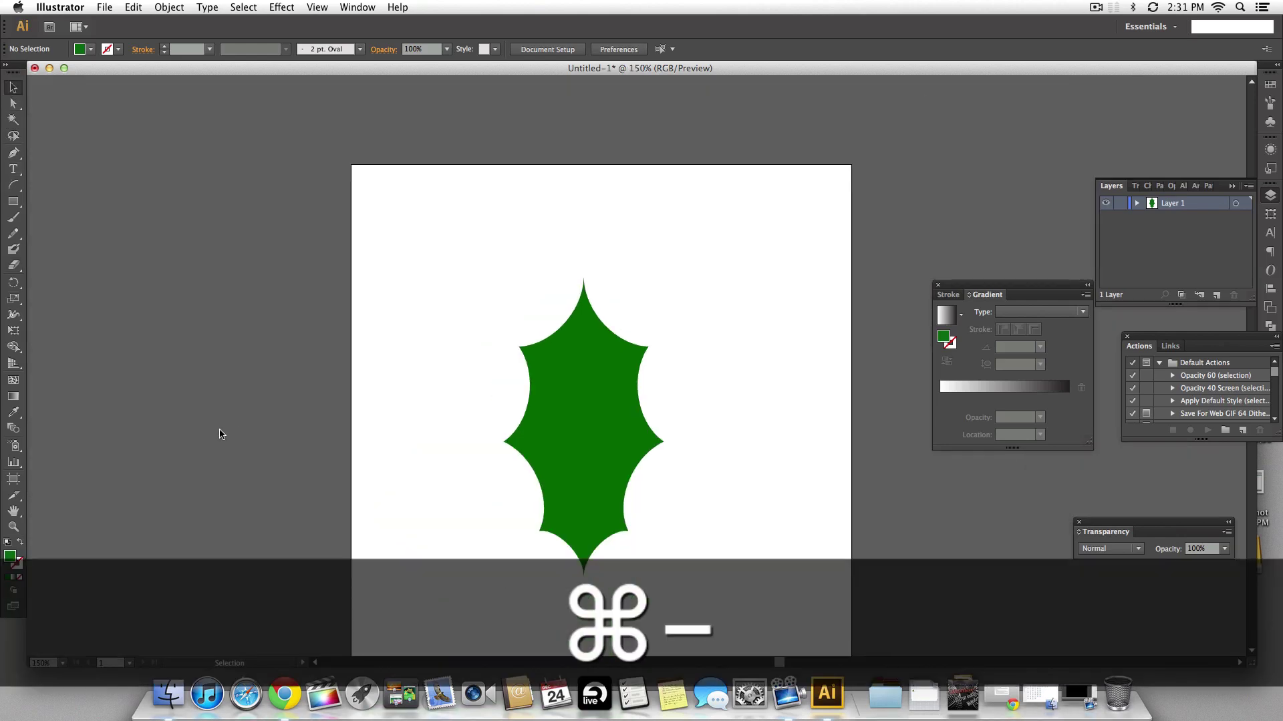
Step: Scale the leaf down to a small size and place it in the upper left corner of the page
drag(581, 452, 501, 376)
drag(587, 503, 466, 399)
drag(444, 244, 392, 220)
click(503, 287)
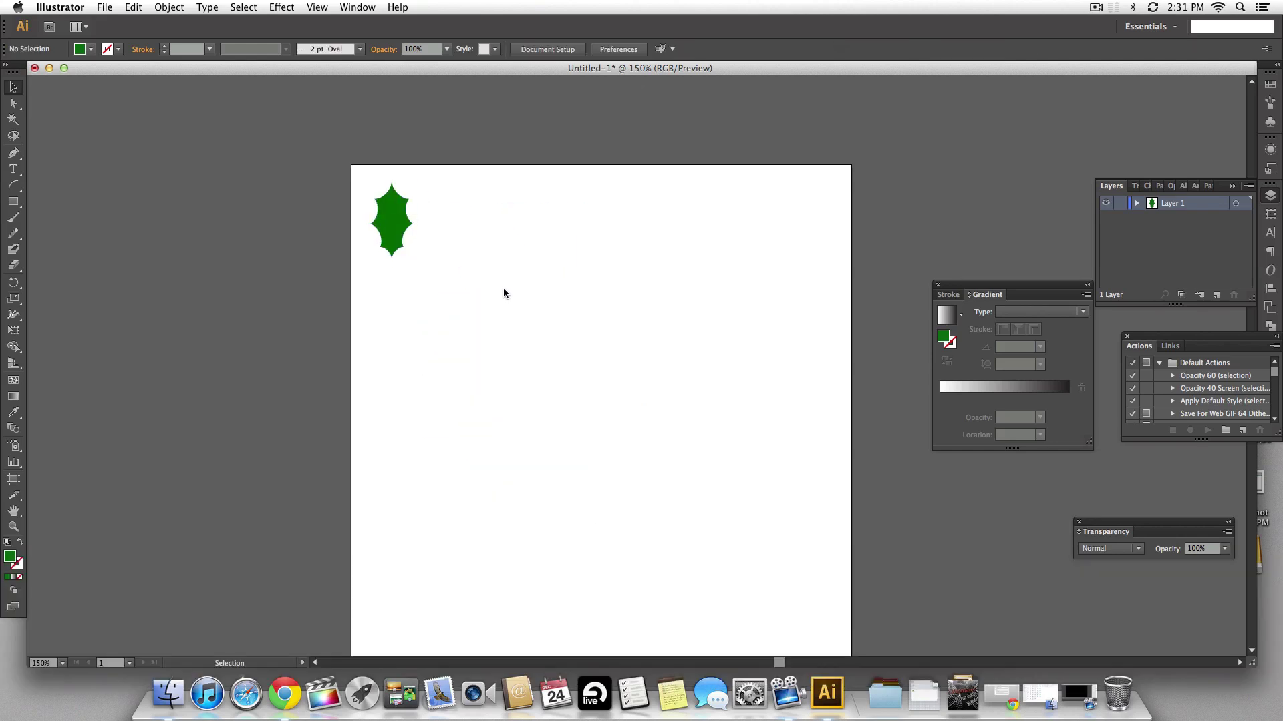
scroll(408, 401, down, 1)
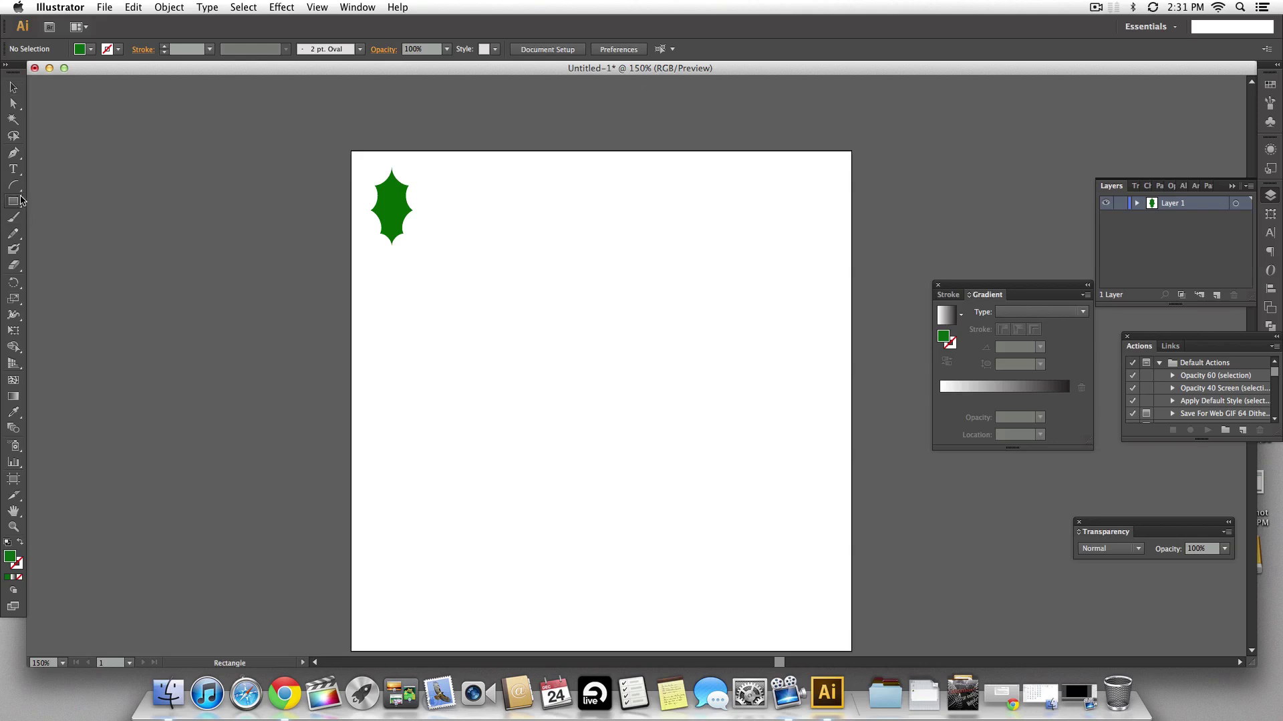
Step: Draw a flat ellipse about 127 × 18 pt in the lower half of the page and set its fill to None
drag(13, 201, 61, 233)
drag(547, 493, 676, 515)
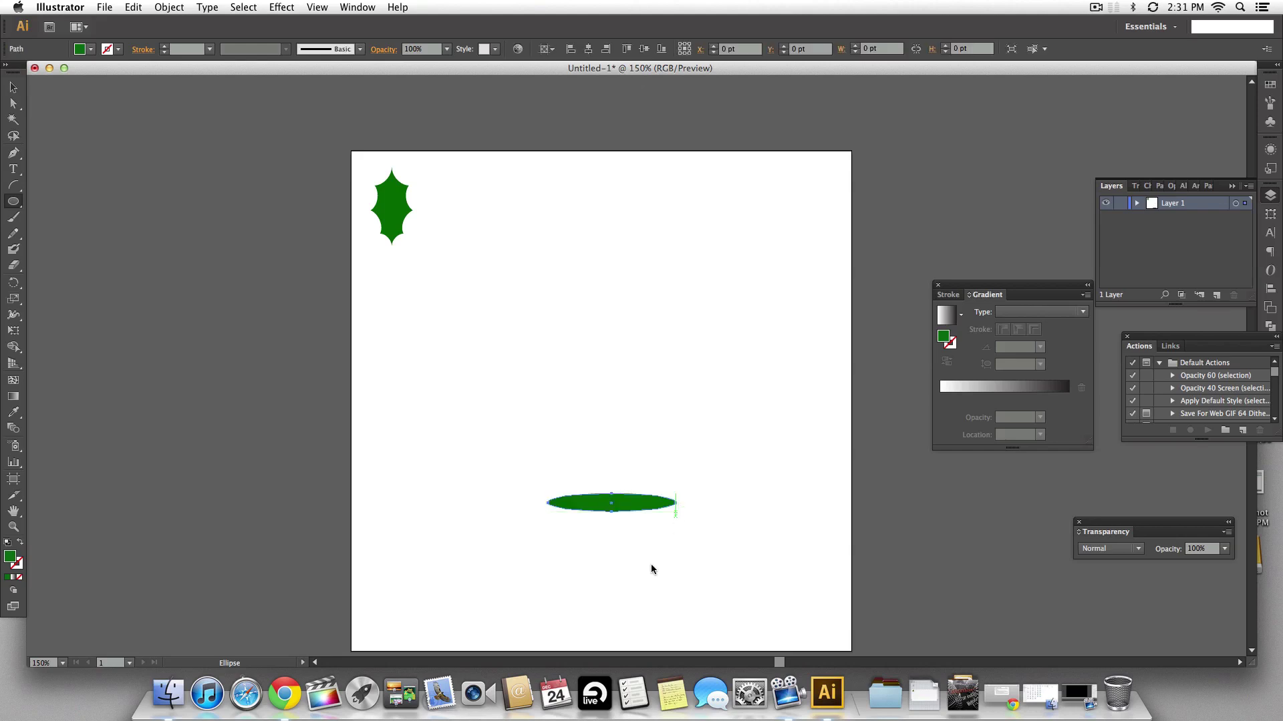
click(90, 48)
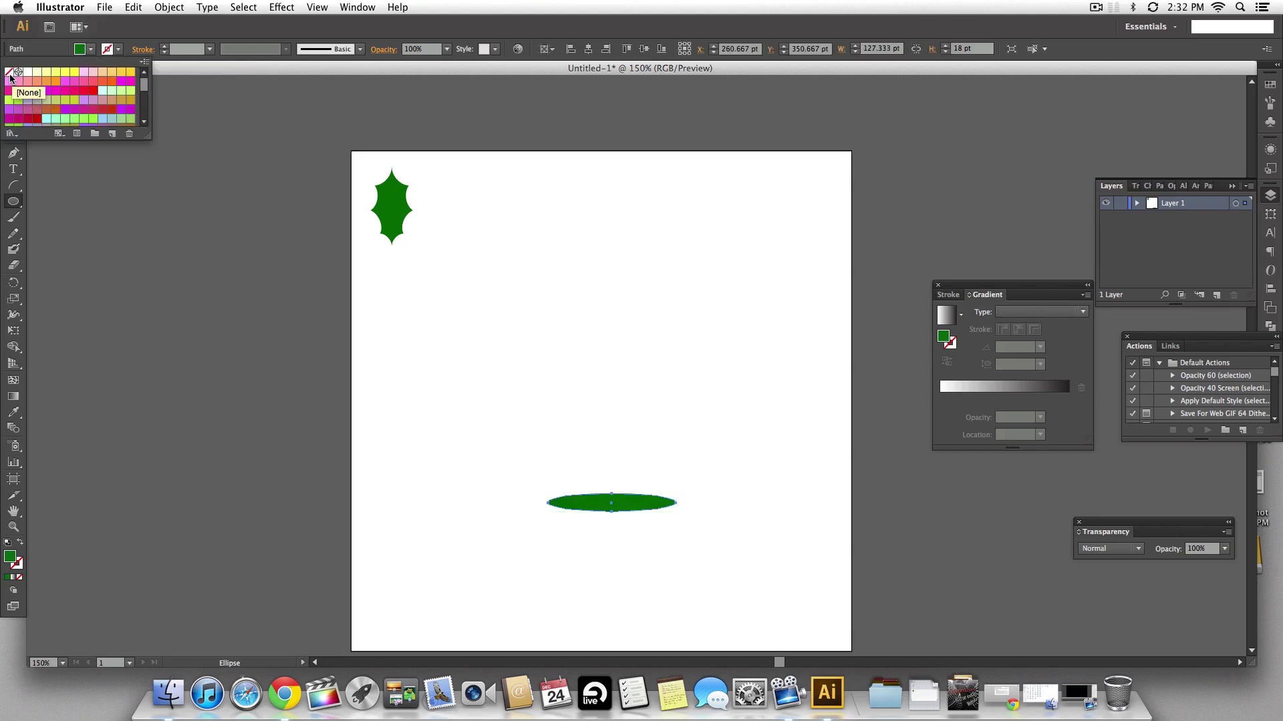
click(10, 74)
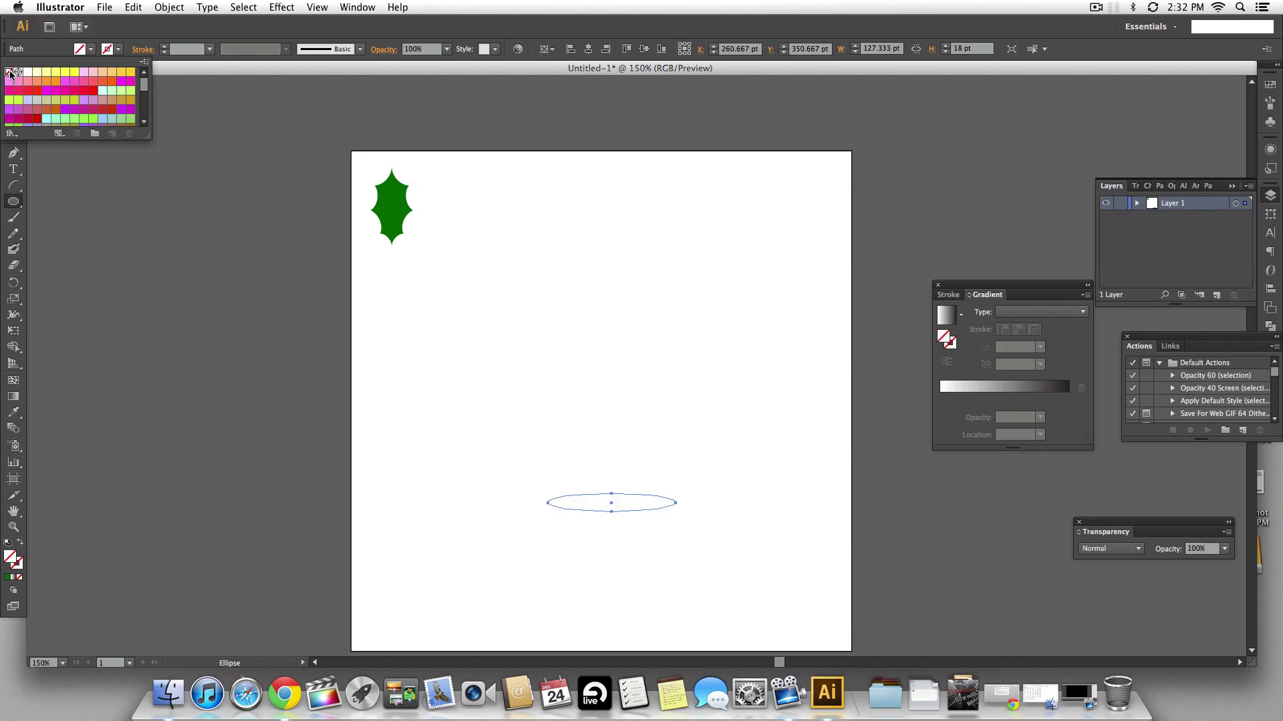
Step: Give the ellipse a black 3 pt stroke and deselect it
click(122, 51)
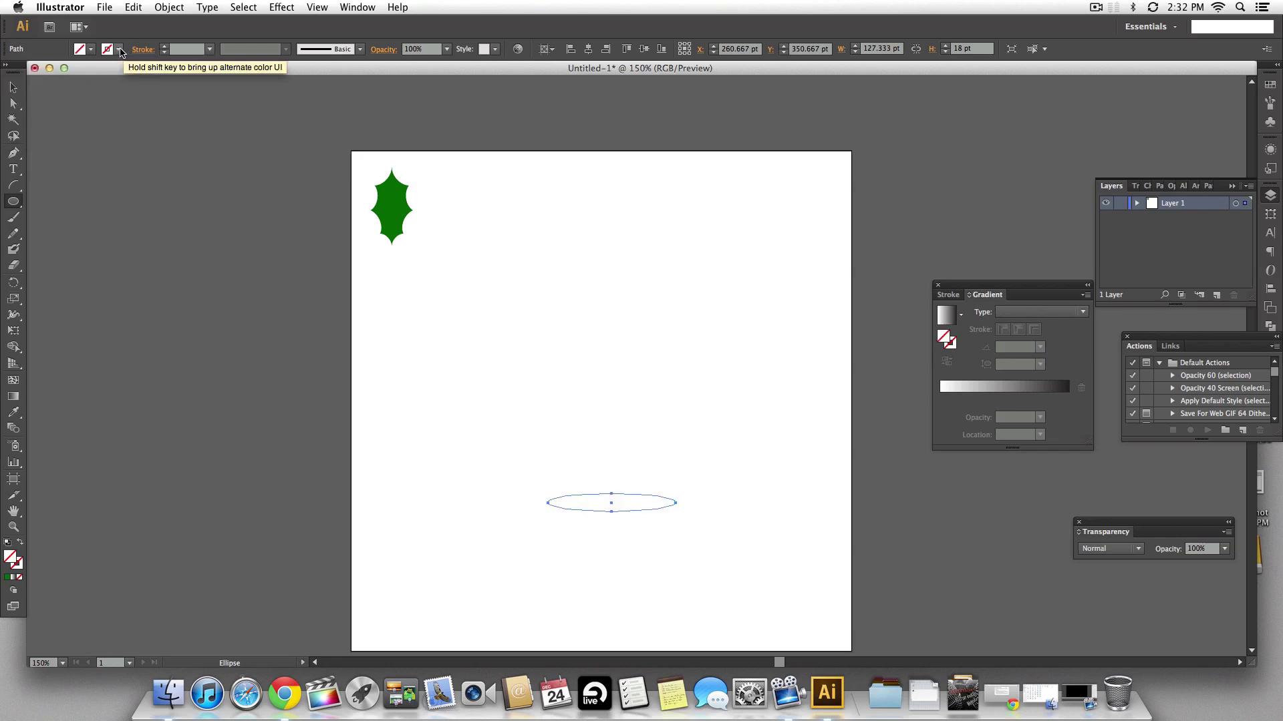
click(121, 50)
scroll(67, 100, down, 5)
click(19, 120)
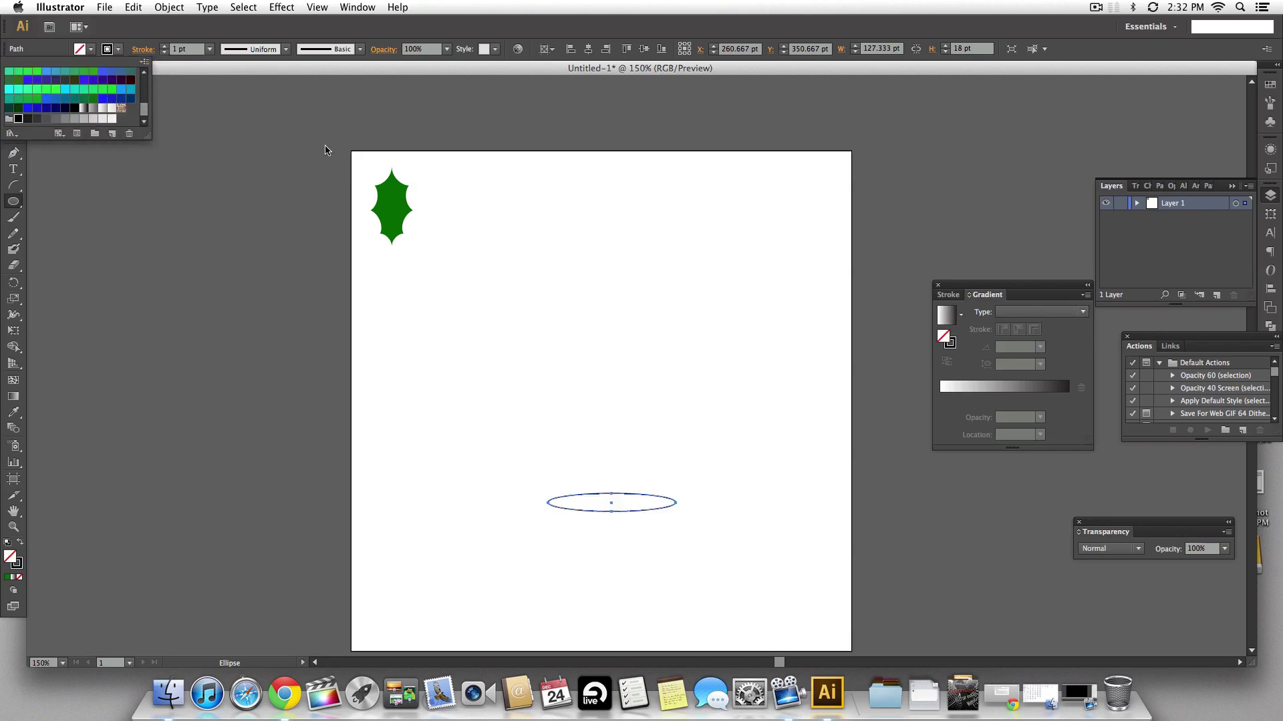
click(209, 54)
click(209, 51)
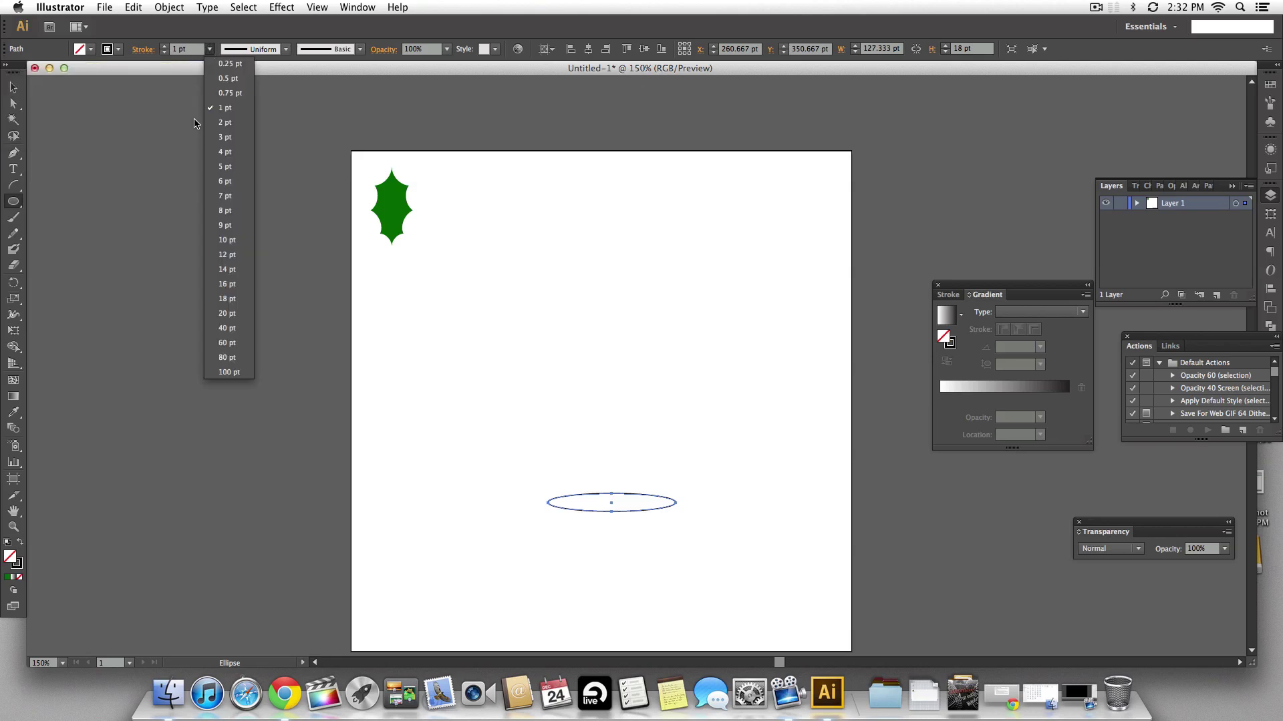
click(224, 142)
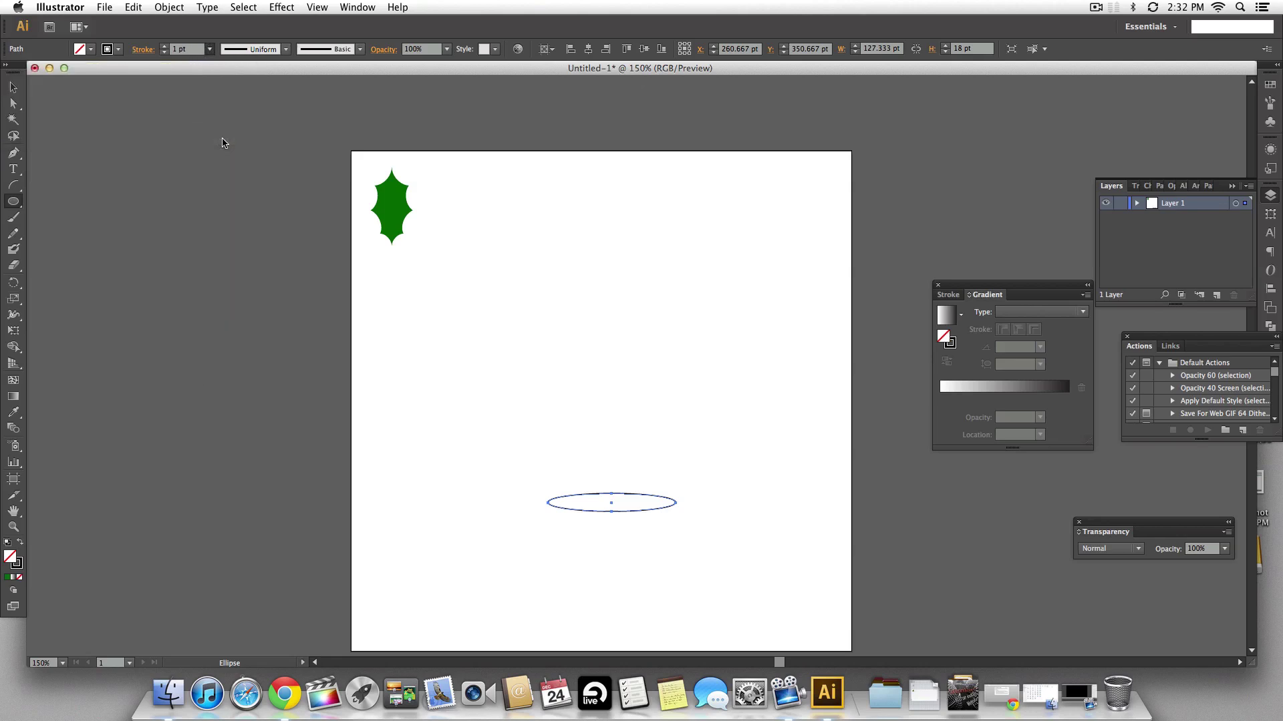
click(12, 88)
click(623, 413)
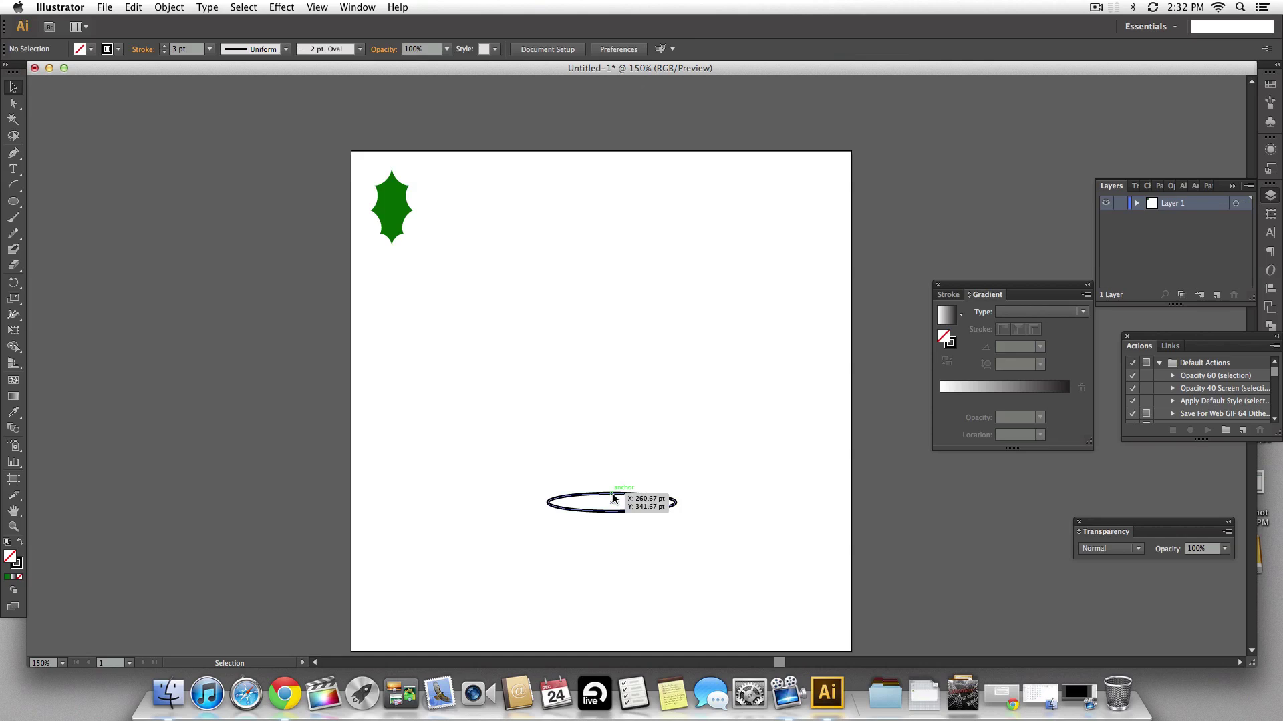
Step: Move the ellipse slightly down and place a duplicate of it straight above
drag(651, 508, 653, 518)
click(641, 495)
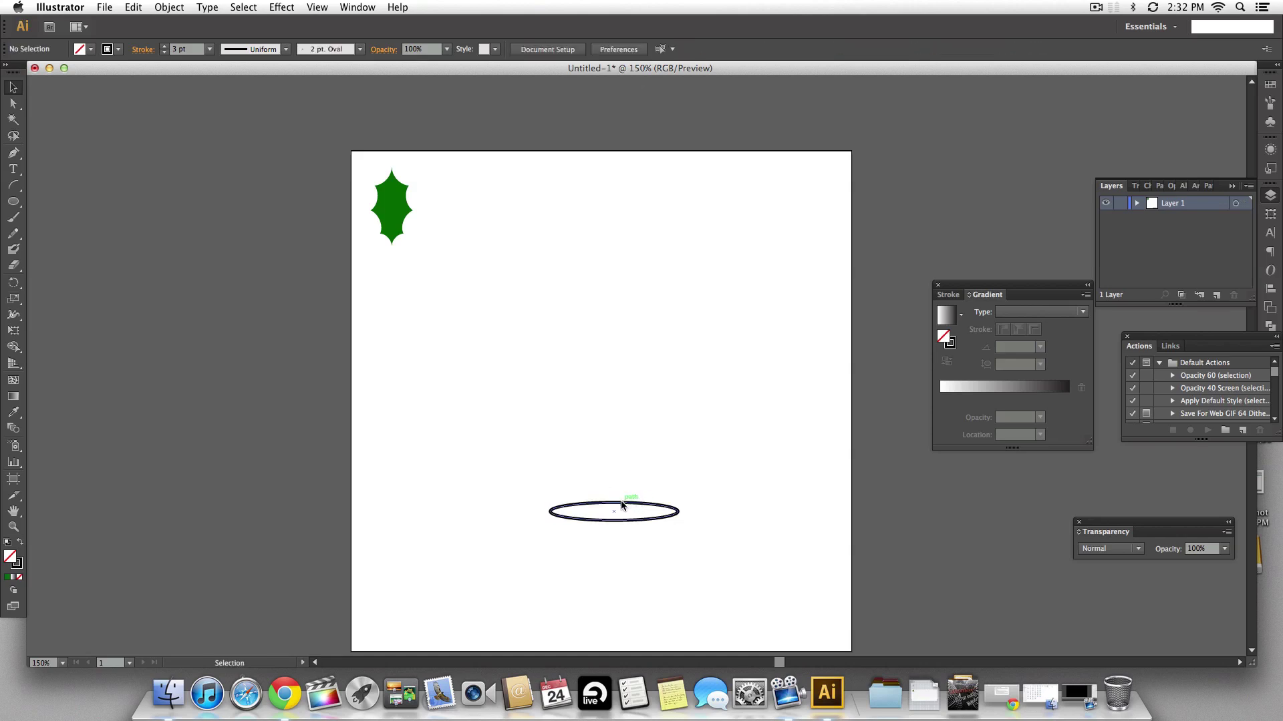
key(alt)
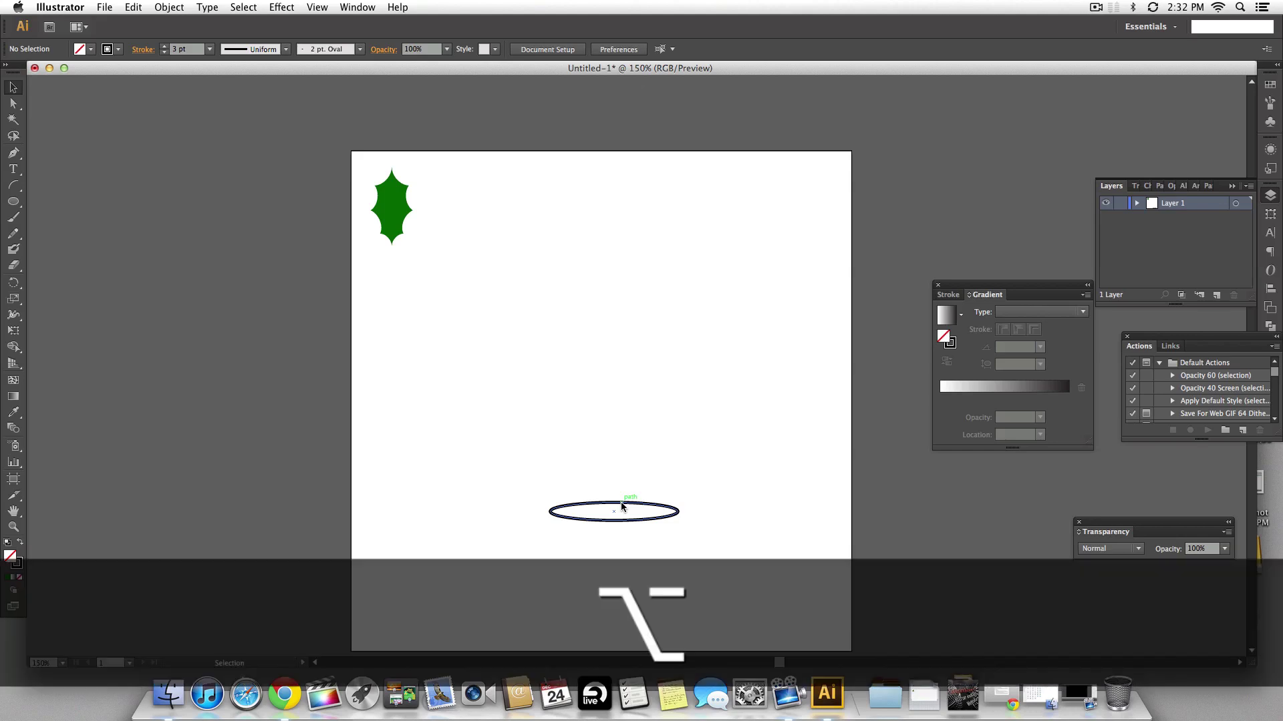
drag(621, 506, 622, 415)
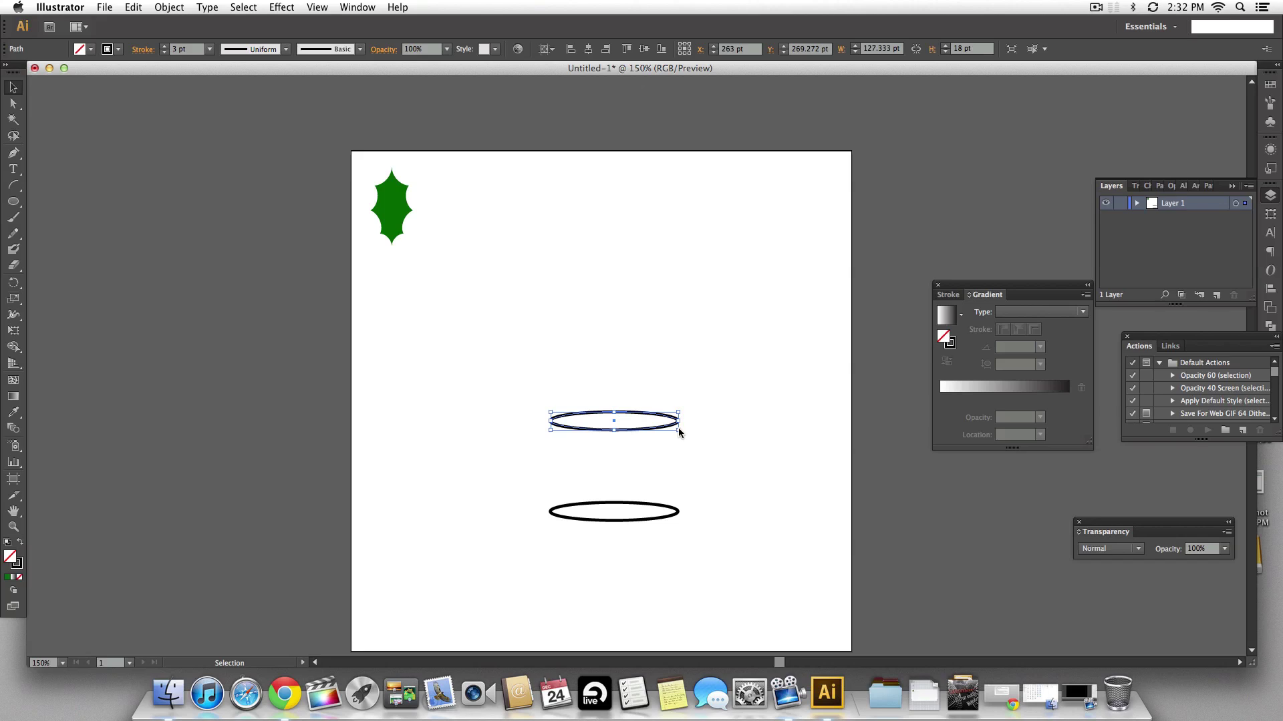
Step: Reshape the upper ellipse about its centre into a small, rounder one roughly a third as wide as the lower ellipse
drag(679, 427, 649, 438)
click(714, 444)
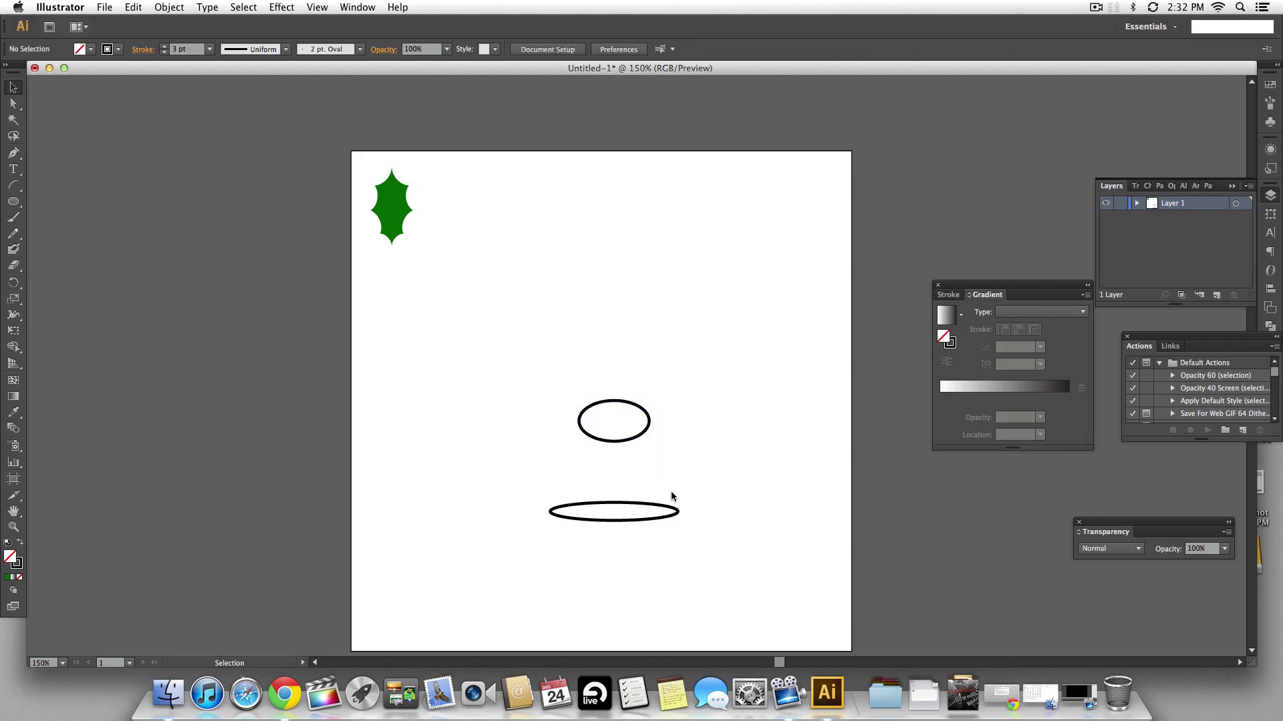
click(636, 401)
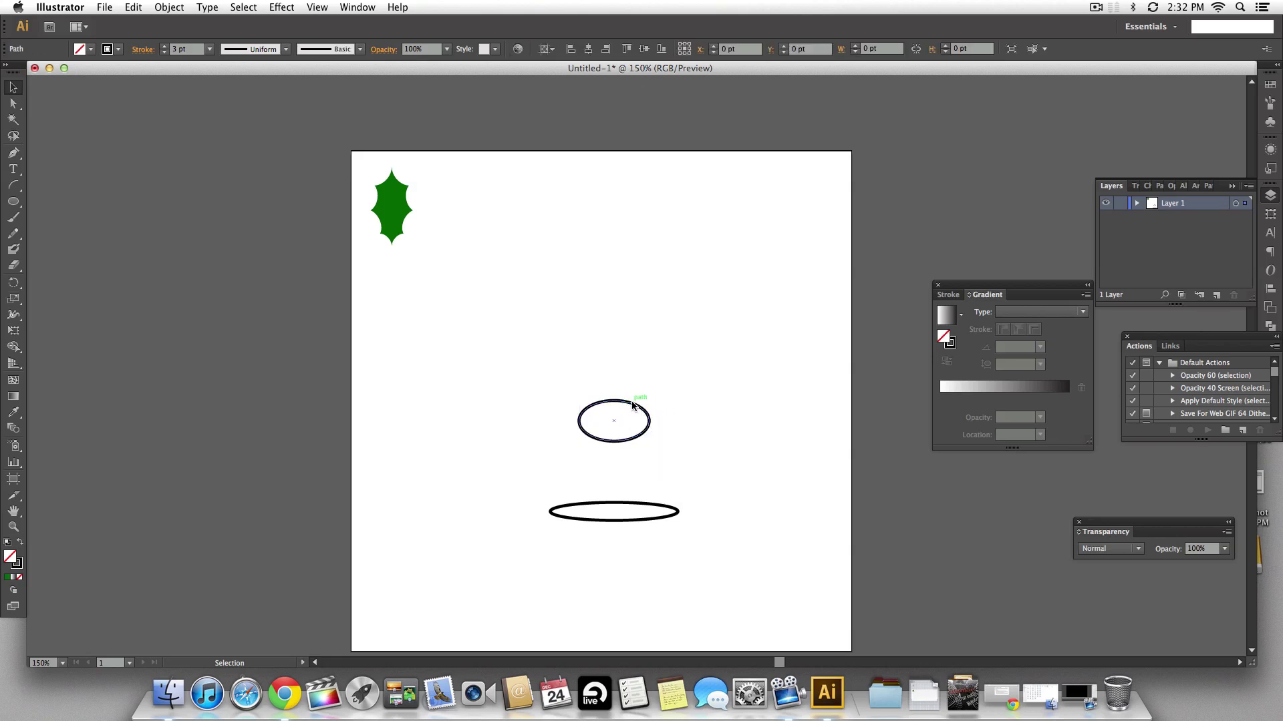
key(alt)
drag(649, 442, 636, 432)
click(664, 439)
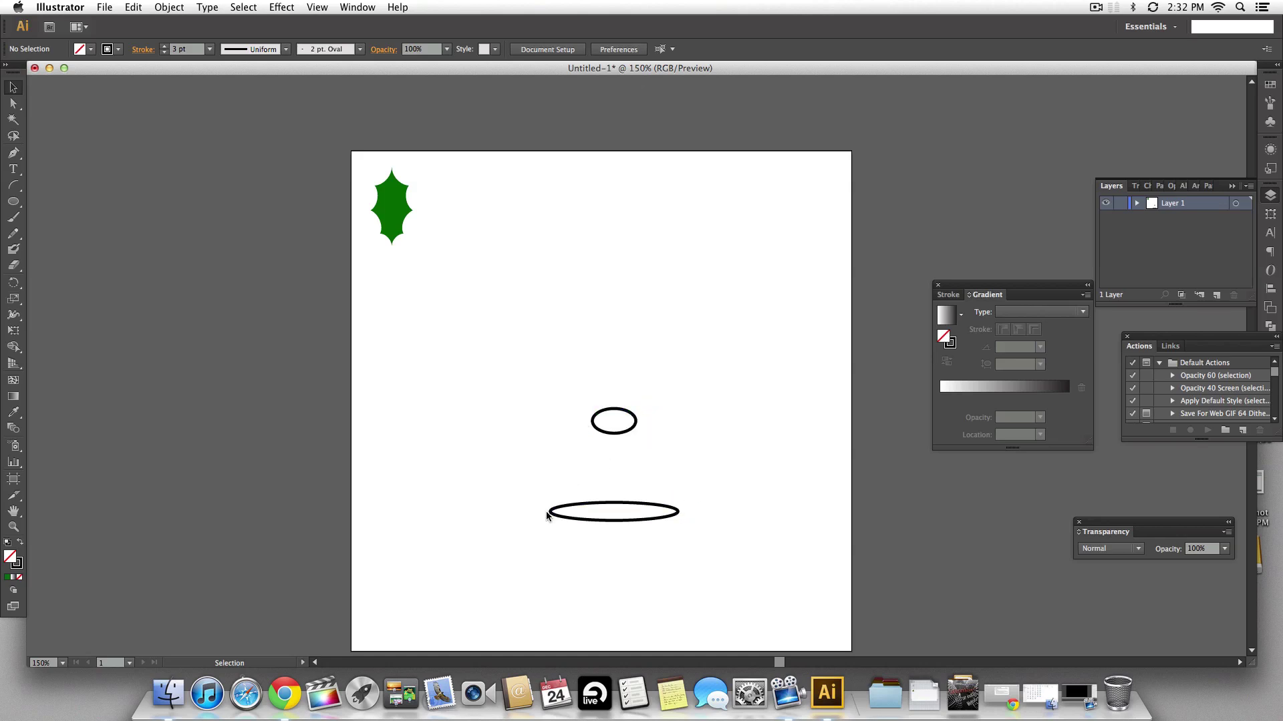
Step: Draw an inward-curving Pen path from the small ellipse's left end down to the large ellipse's left end
click(15, 153)
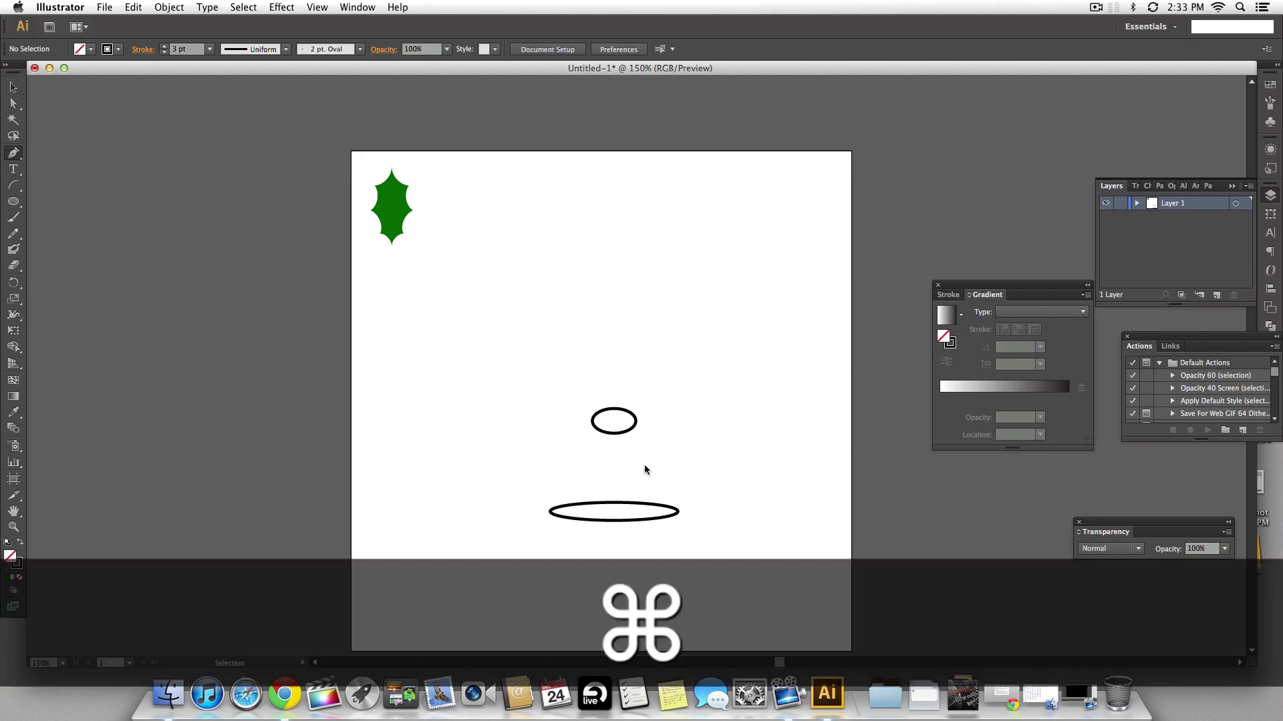
key(super+equal)
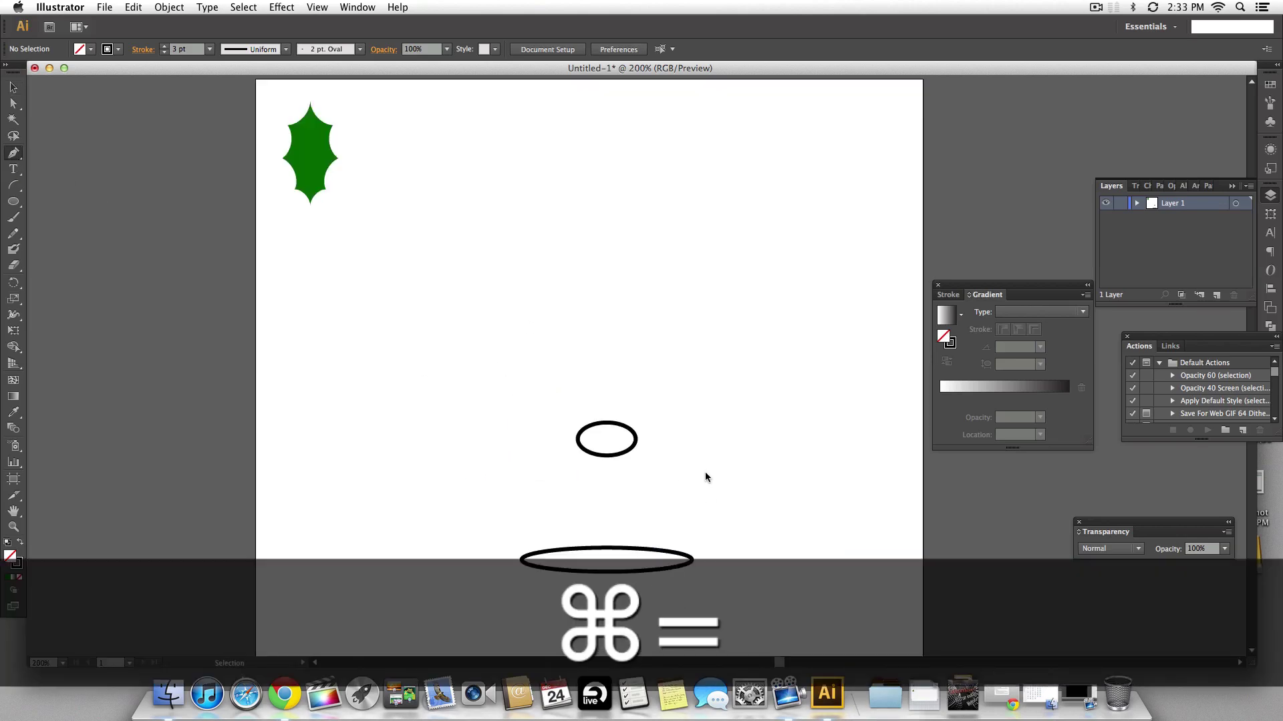
click(578, 440)
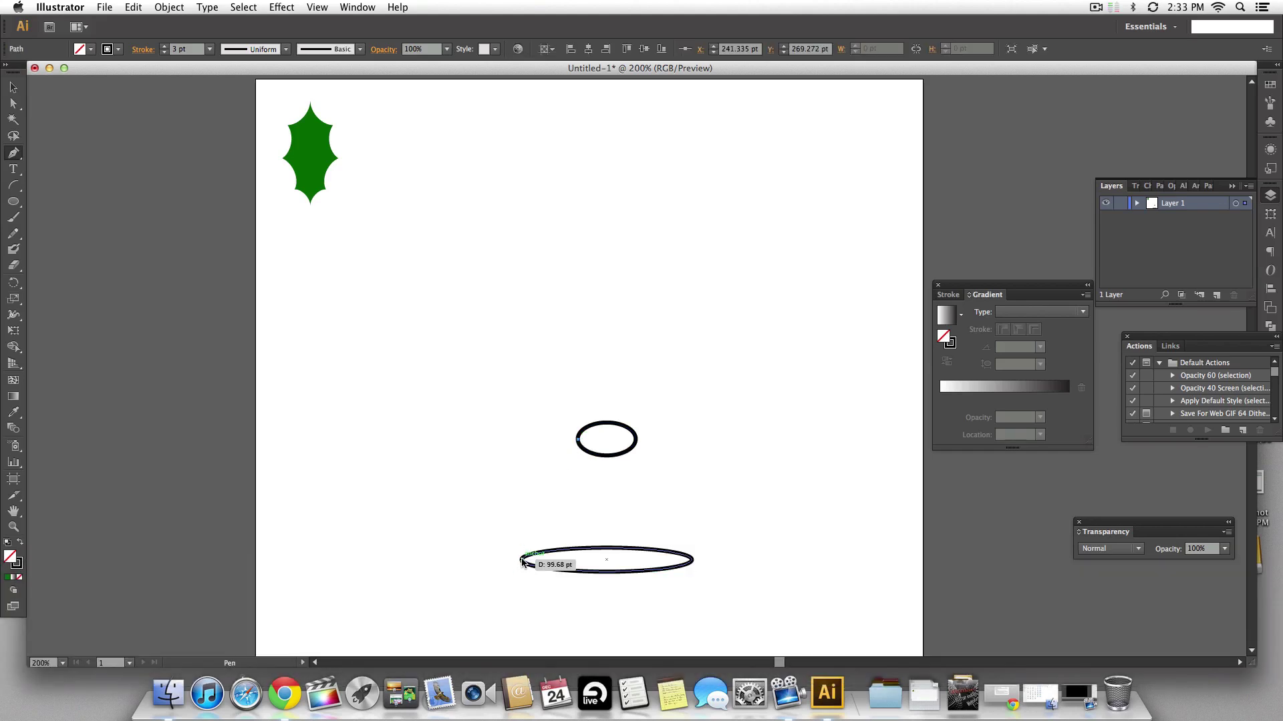
mouse_move(522, 562)
mouse_down()
mouse_move(479, 591)
mouse_move(481, 608)
mouse_move(454, 604)
mouse_move(477, 616)
mouse_move(460, 631)
mouse_move(475, 592)
mouse_up()
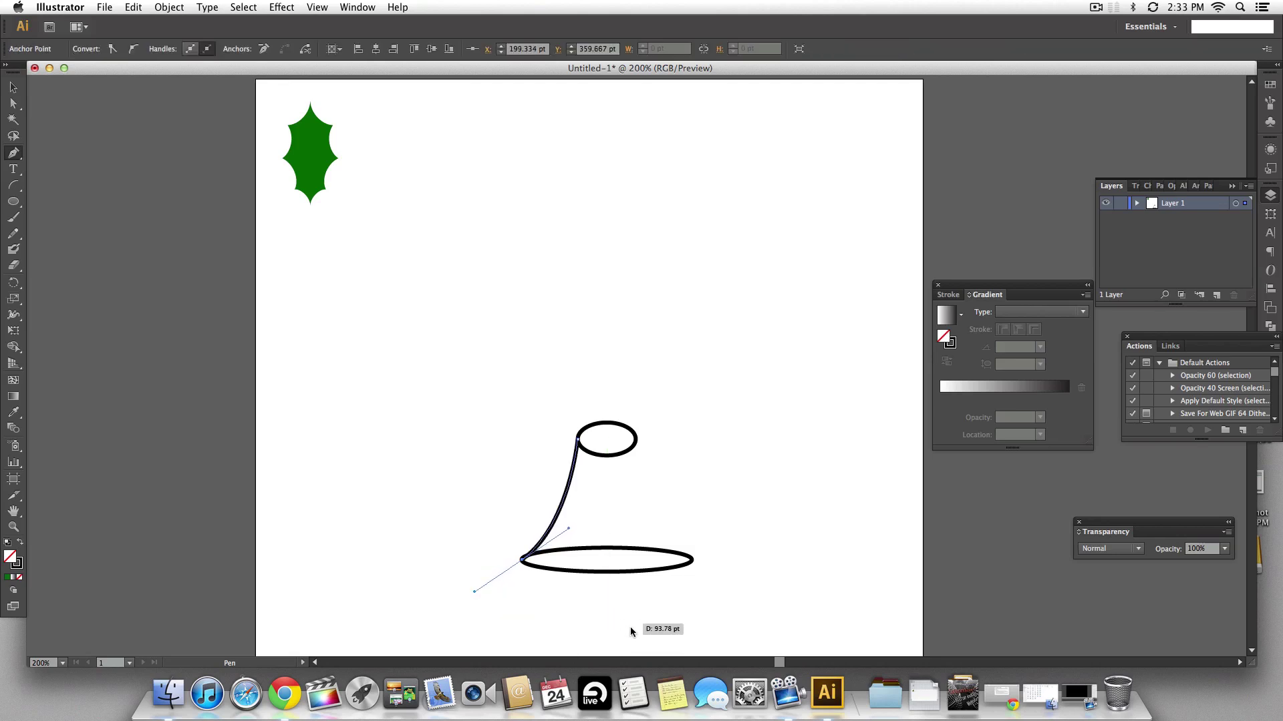
Step: Duplicate the curved side line to the right and reflect the copy across the vertical axis
key(v)
drag(569, 481, 654, 481)
right_click(653, 482)
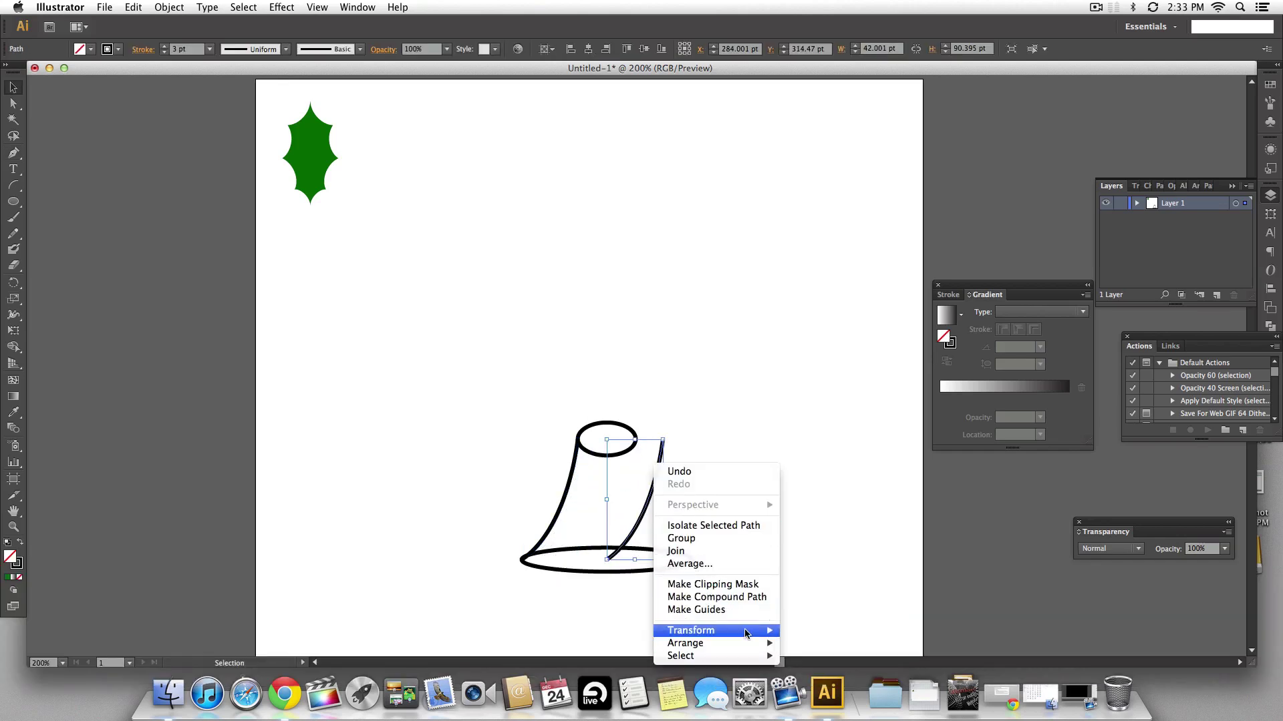
mouse_move(728, 631)
click(812, 589)
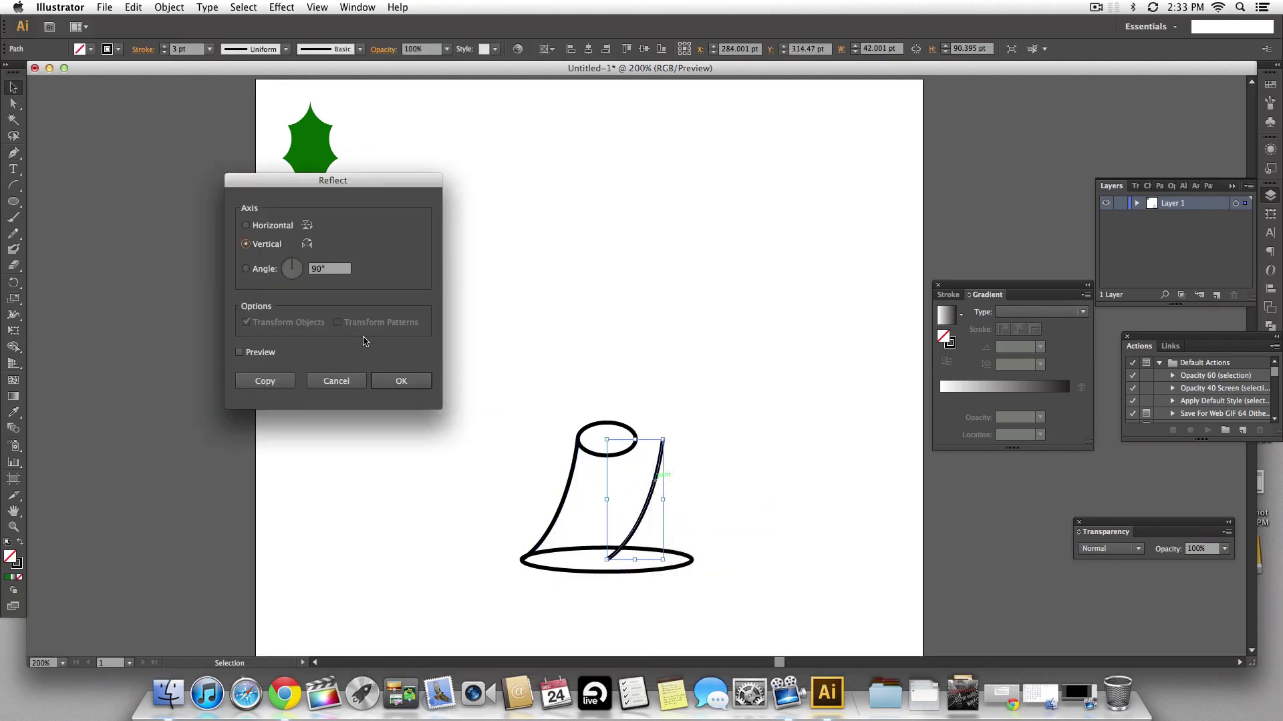
click(401, 381)
Step: Position the reflected curve so it joins the right ends of both ellipses, fine-tune its placement, and deselect it
drag(627, 515, 649, 498)
click(748, 496)
click(729, 499)
click(644, 481)
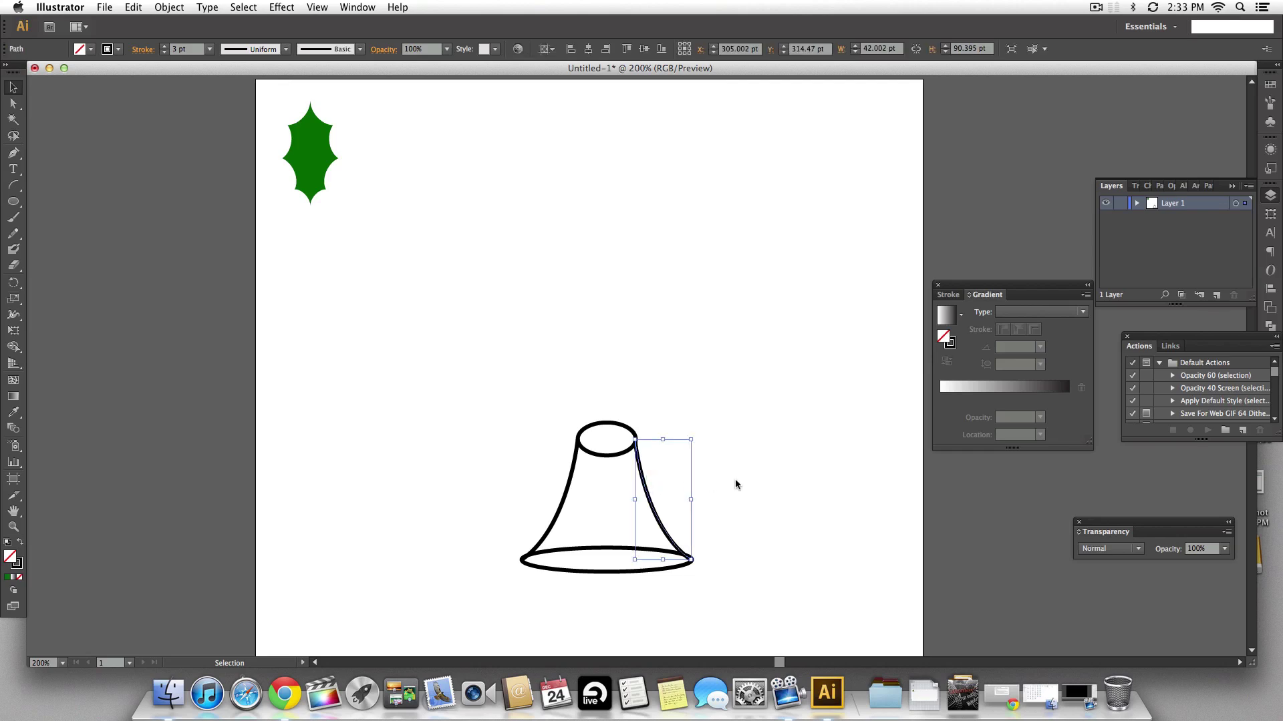
click(735, 479)
click(655, 483)
click(692, 481)
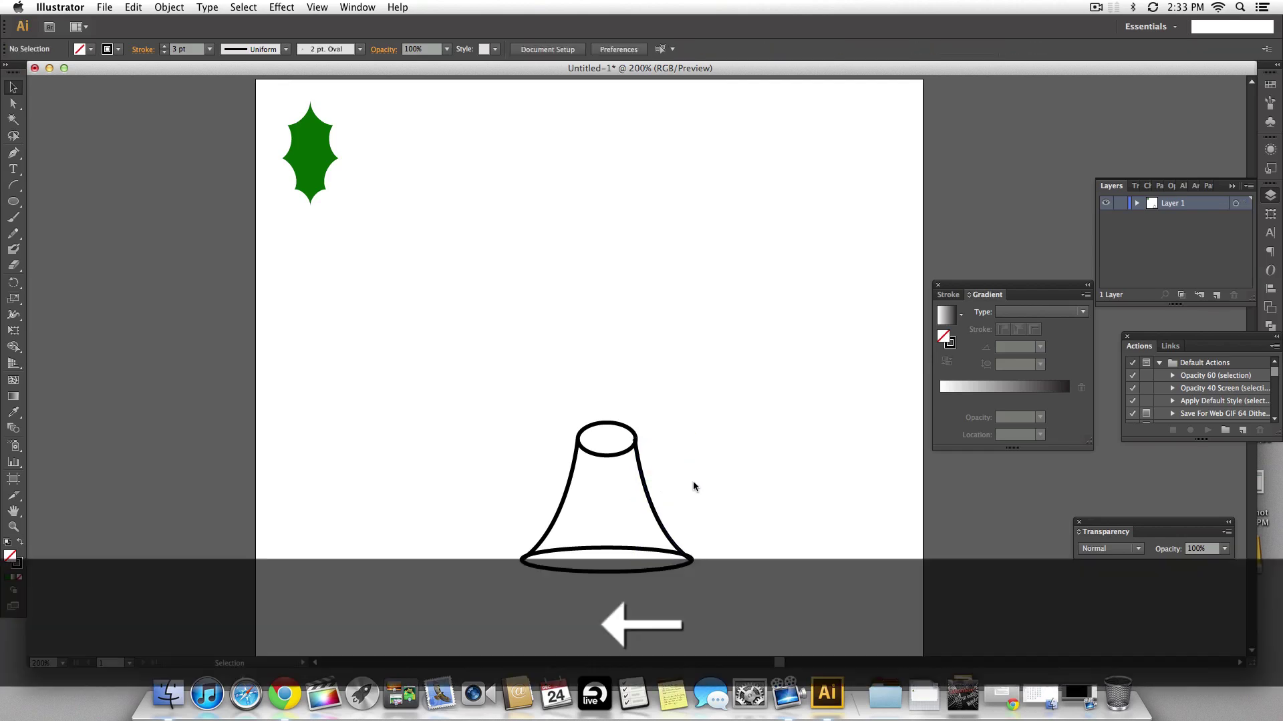
click(651, 497)
click(746, 472)
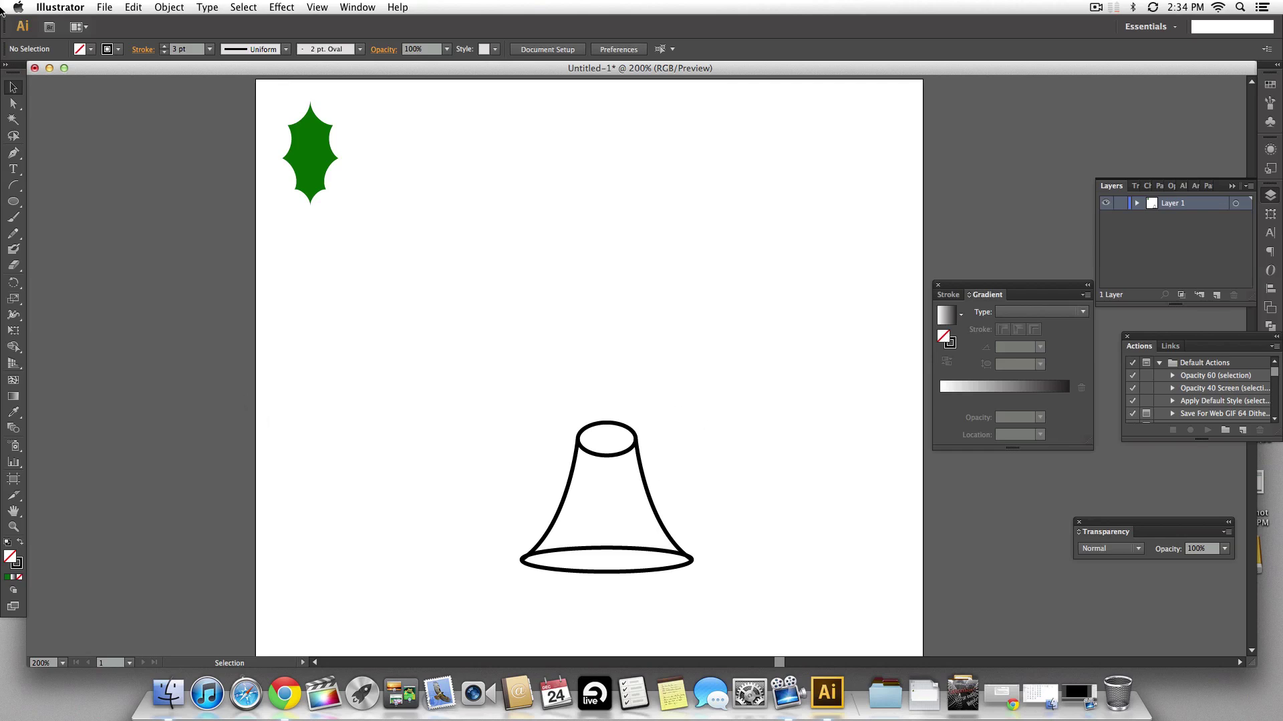
Step: Merge the two ellipses and both side curves into a single bell outline with the Shape Builder
drag(419, 316, 697, 613)
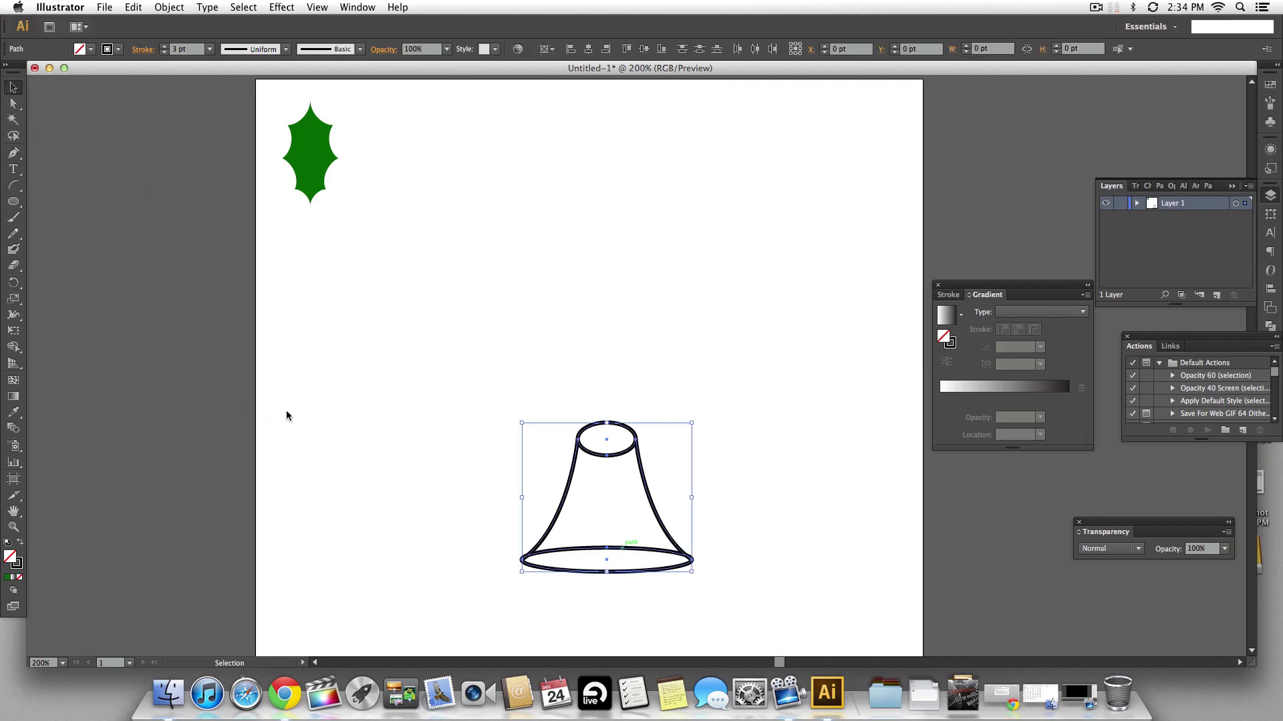
click(16, 350)
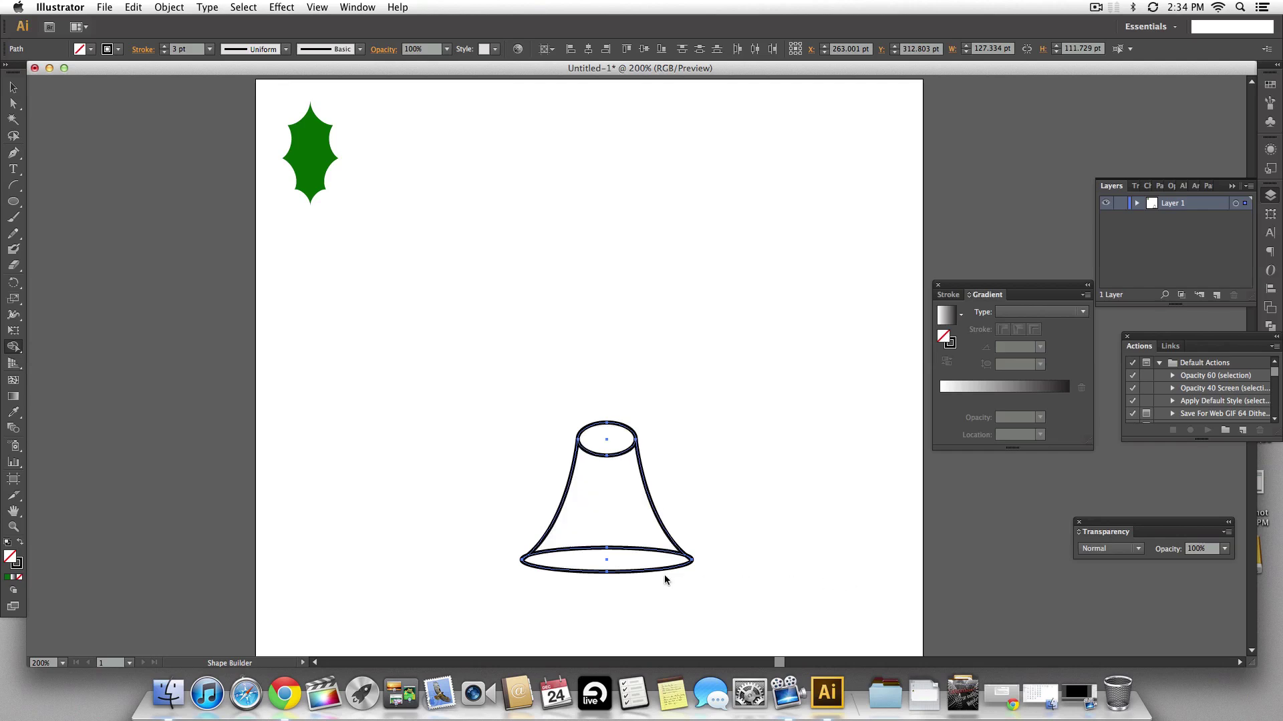
drag(631, 560, 611, 444)
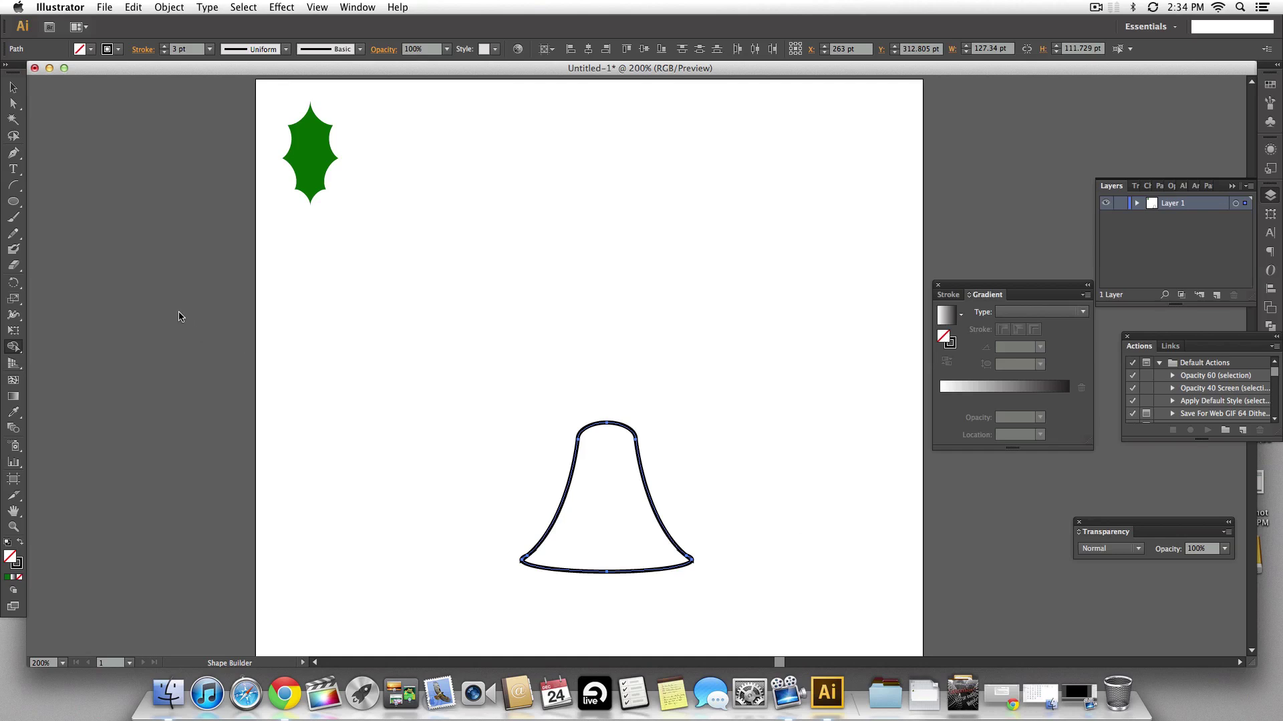
Step: Move the bell off the two leftover corner slivers, delete them, and reposition the bell just below the page's centre
click(13, 87)
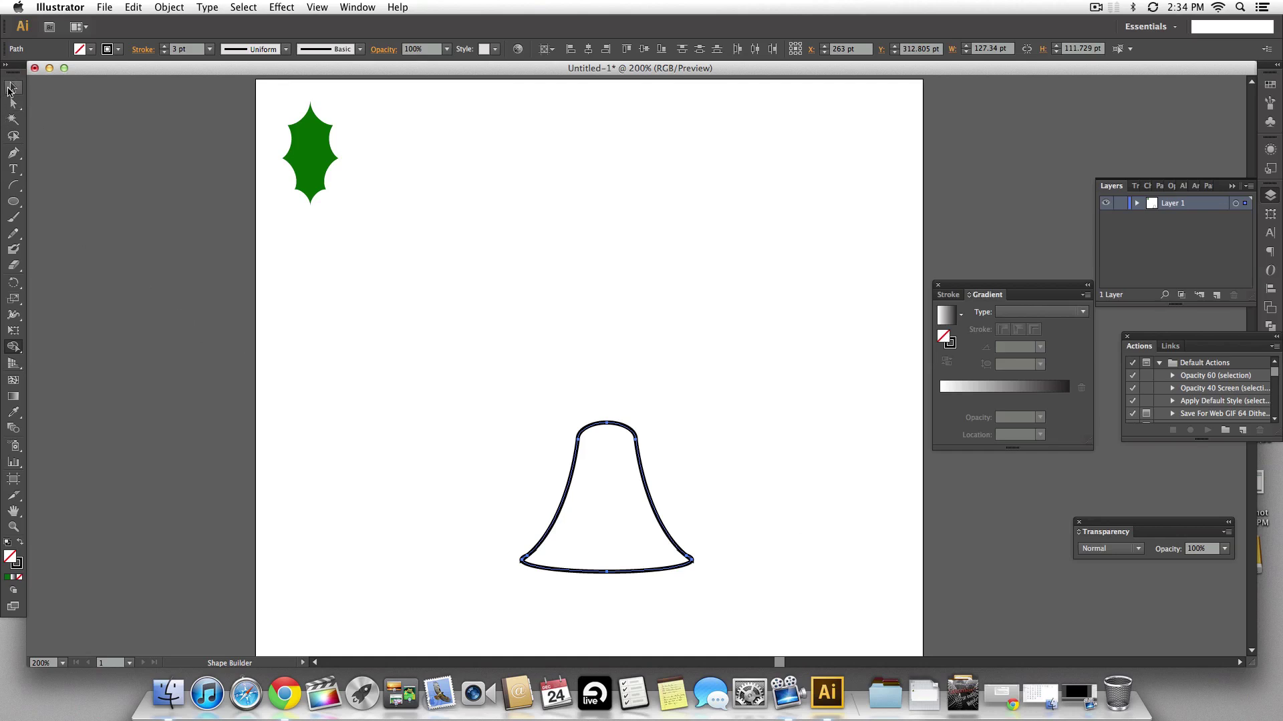
click(765, 433)
drag(664, 527, 647, 414)
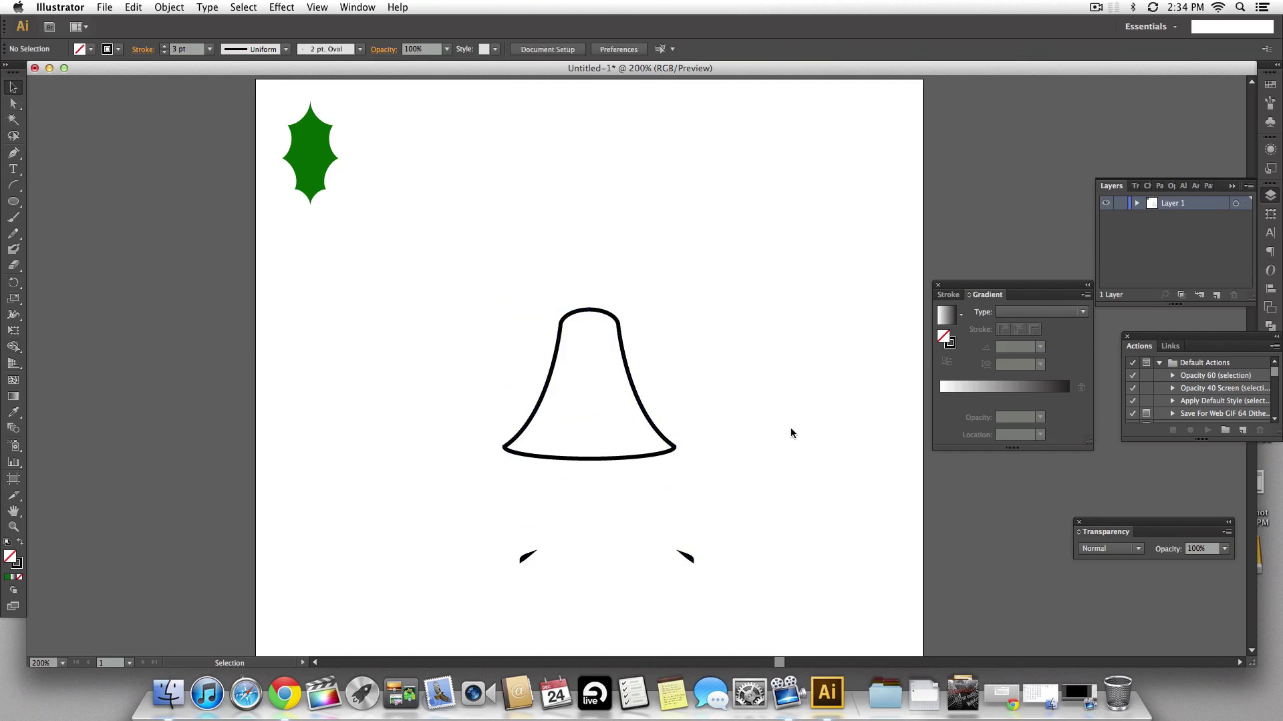
drag(737, 545, 512, 568)
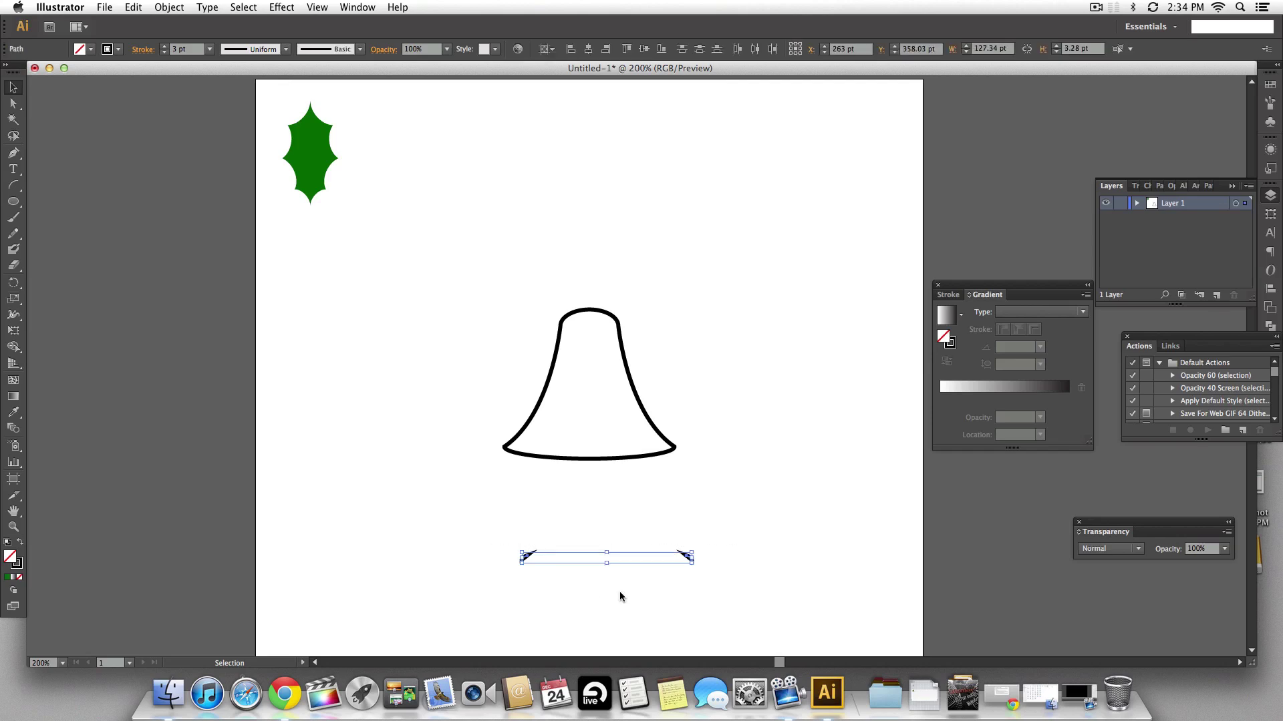
key(Delete)
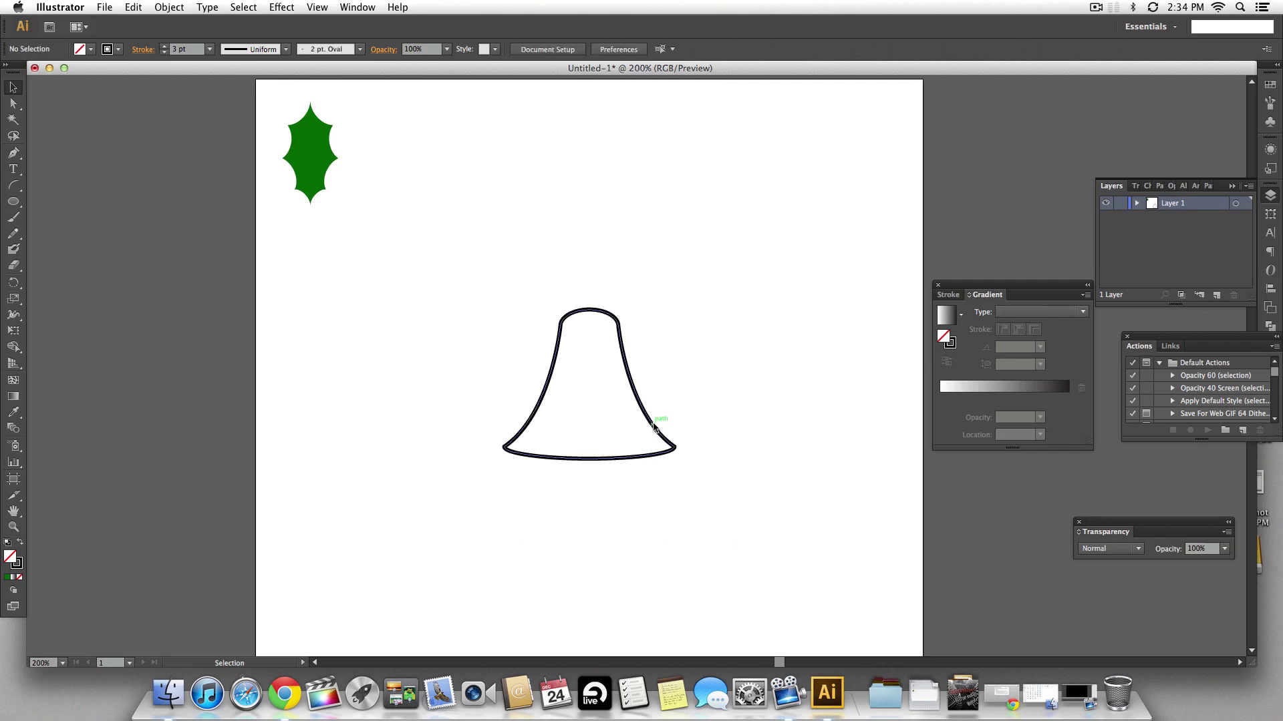
drag(658, 439, 682, 477)
click(745, 445)
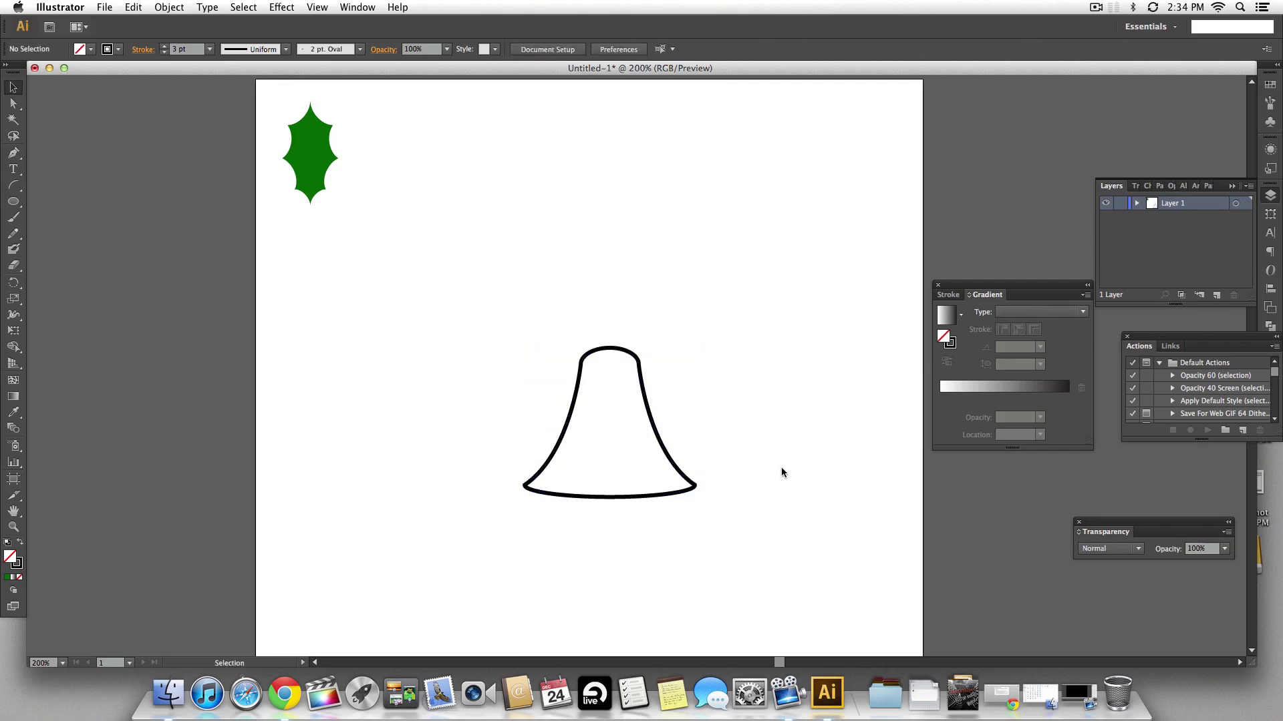
Step: Draw a circle about 20.5 pt across and a narrow rectangle about 8.5 × 22.5 pt below and left of the bell
click(12, 205)
drag(424, 537, 447, 564)
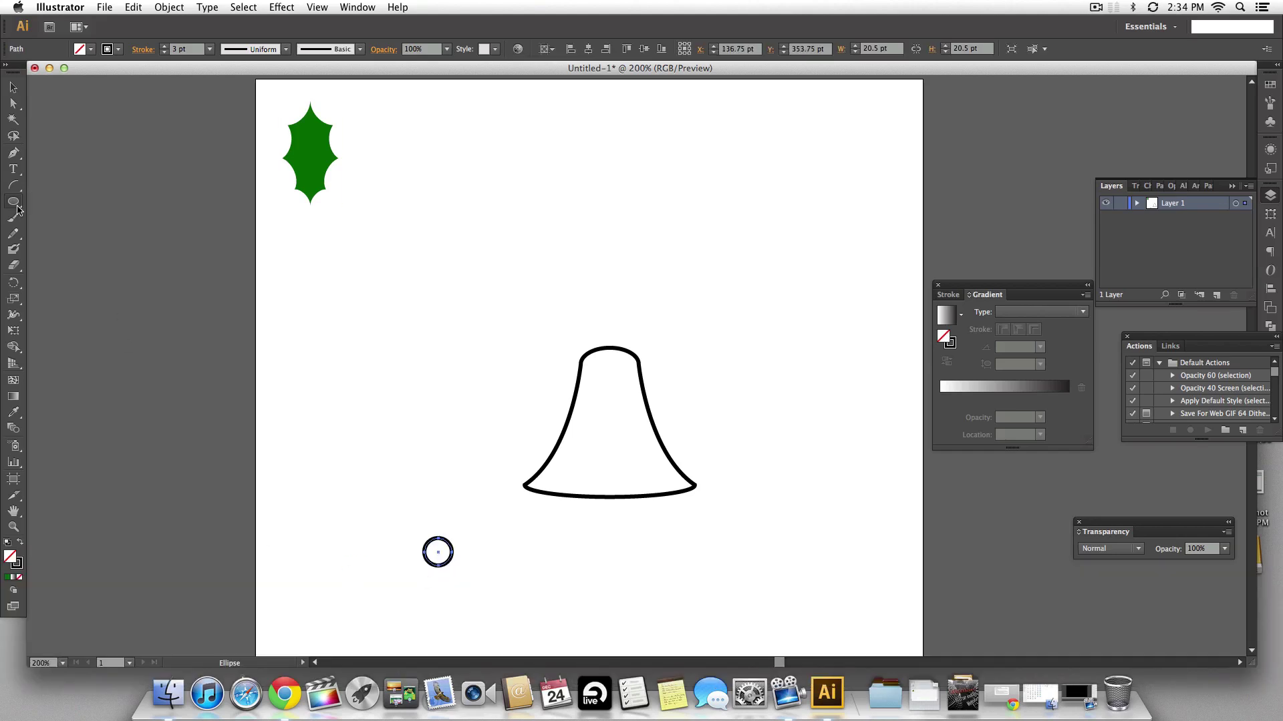
drag(18, 210, 80, 198)
drag(376, 481, 386, 514)
Step: Centre the rectangle over the circle's upper part and merge the two into one clapper outline with the Shape Builder
key(v)
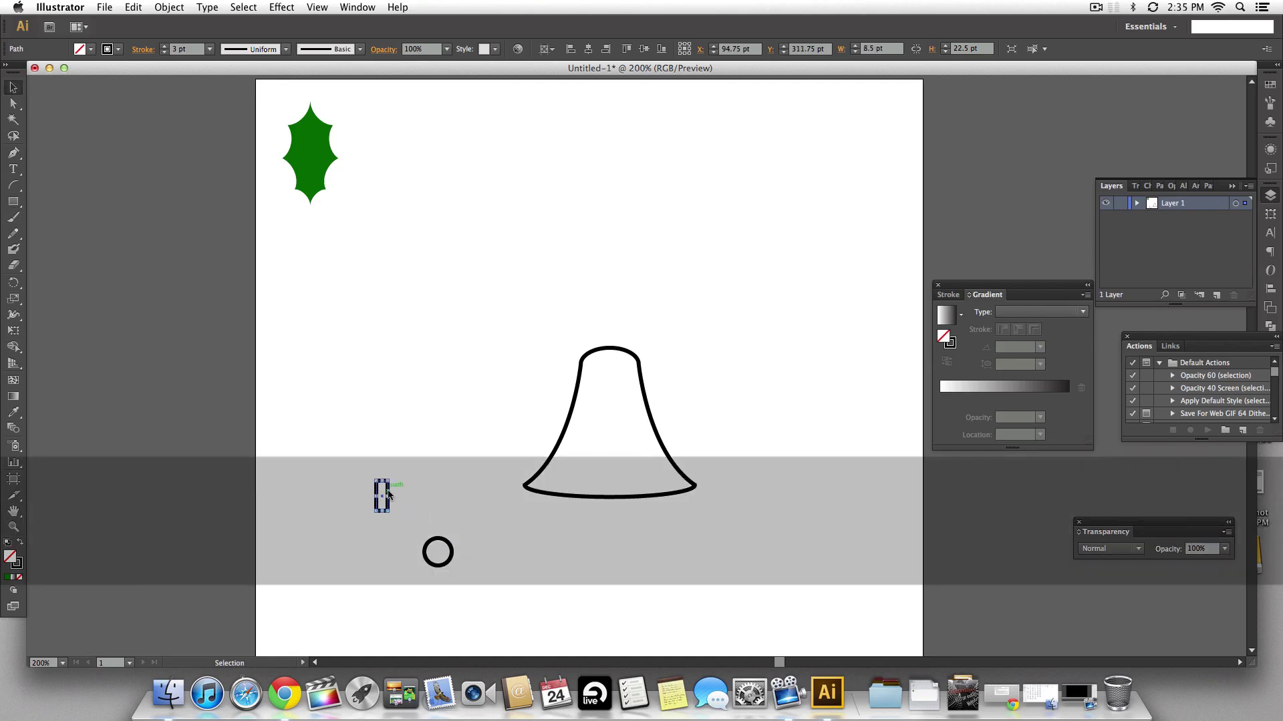
drag(387, 496, 440, 534)
click(512, 556)
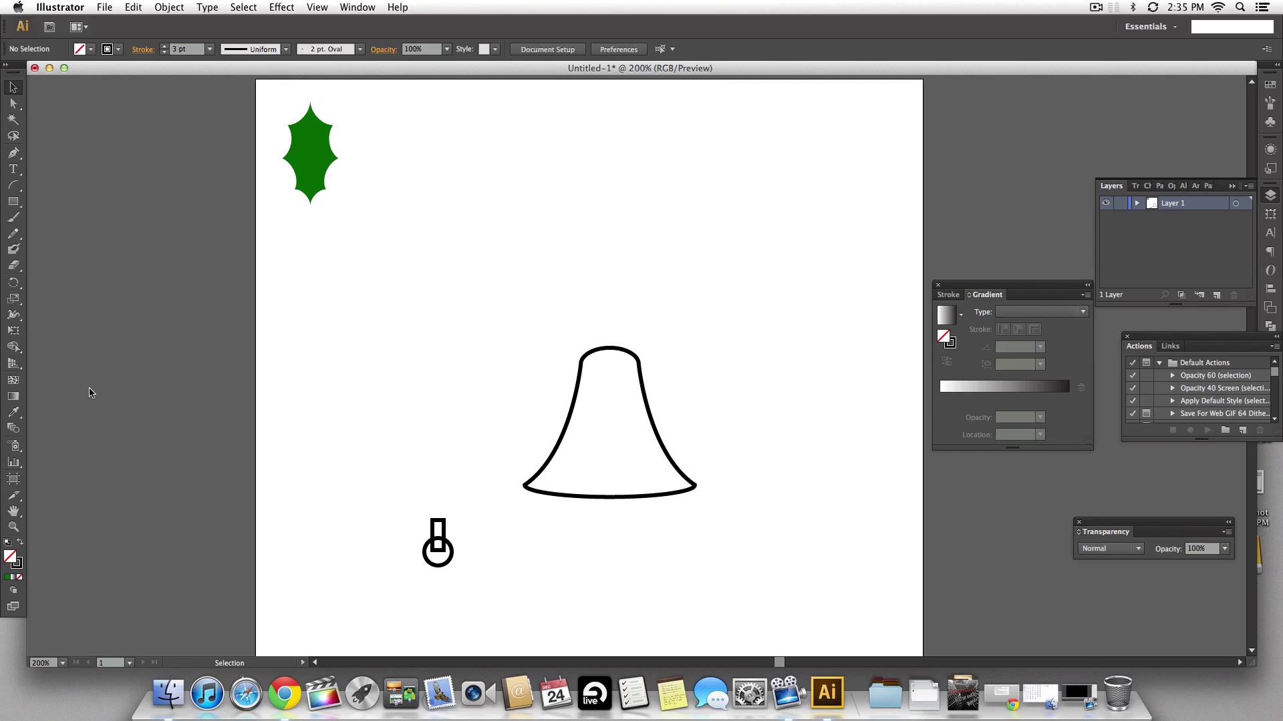
mouse_move(409, 469)
mouse_down()
mouse_move(483, 622)
mouse_move(439, 528)
mouse_up()
key(shift+m)
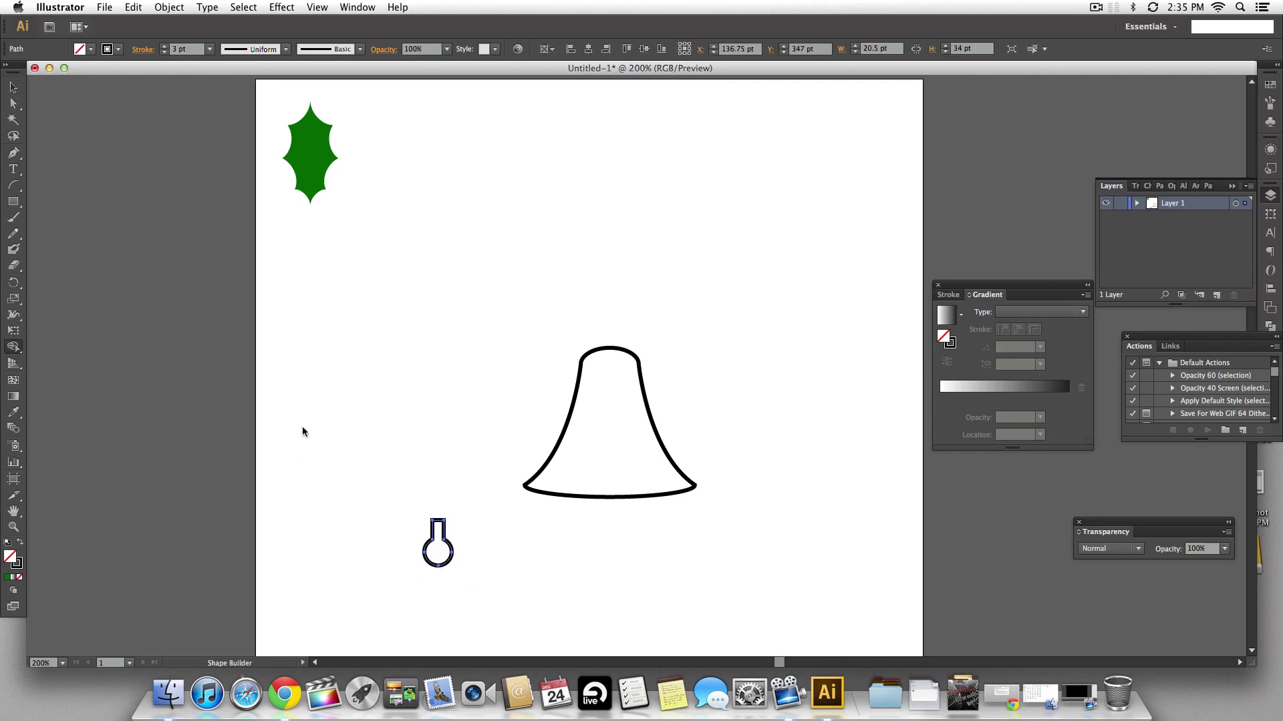
Step: Move the clapper onto the left part of the bell's lower rim and tilt it so its ball swings outward
key(v)
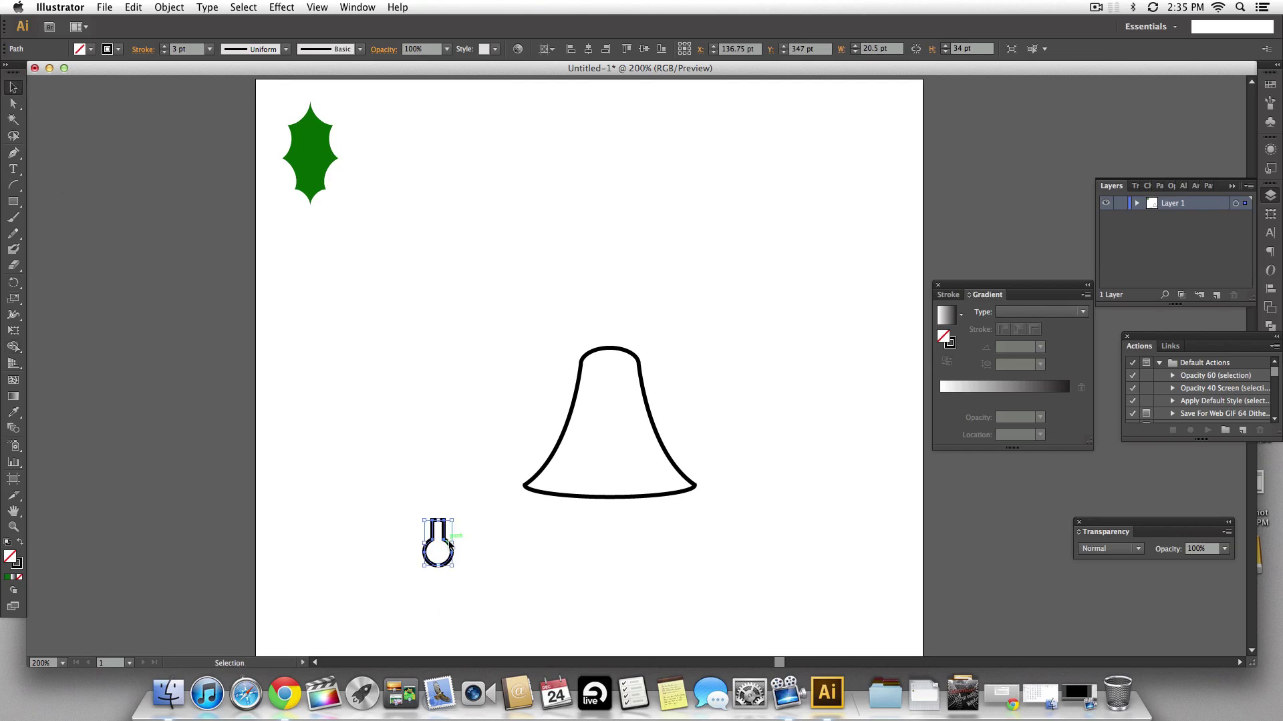
drag(450, 544, 570, 510)
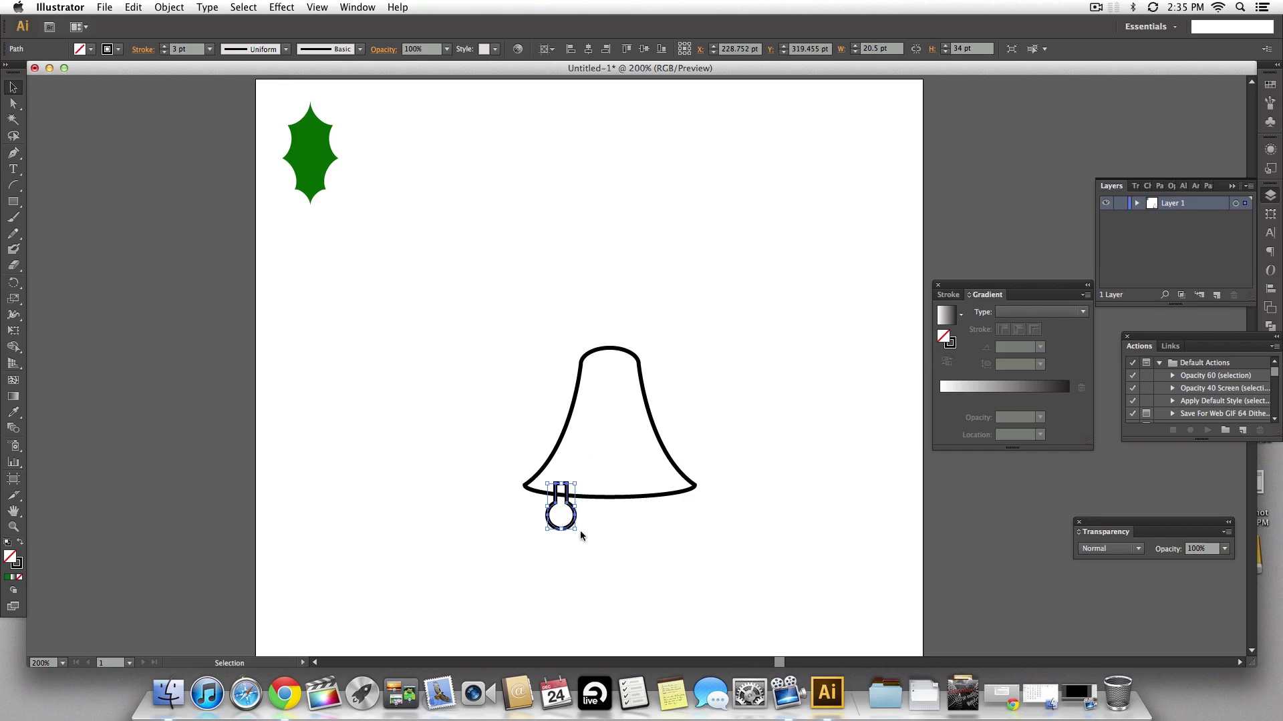
drag(579, 535, 576, 552)
click(575, 511)
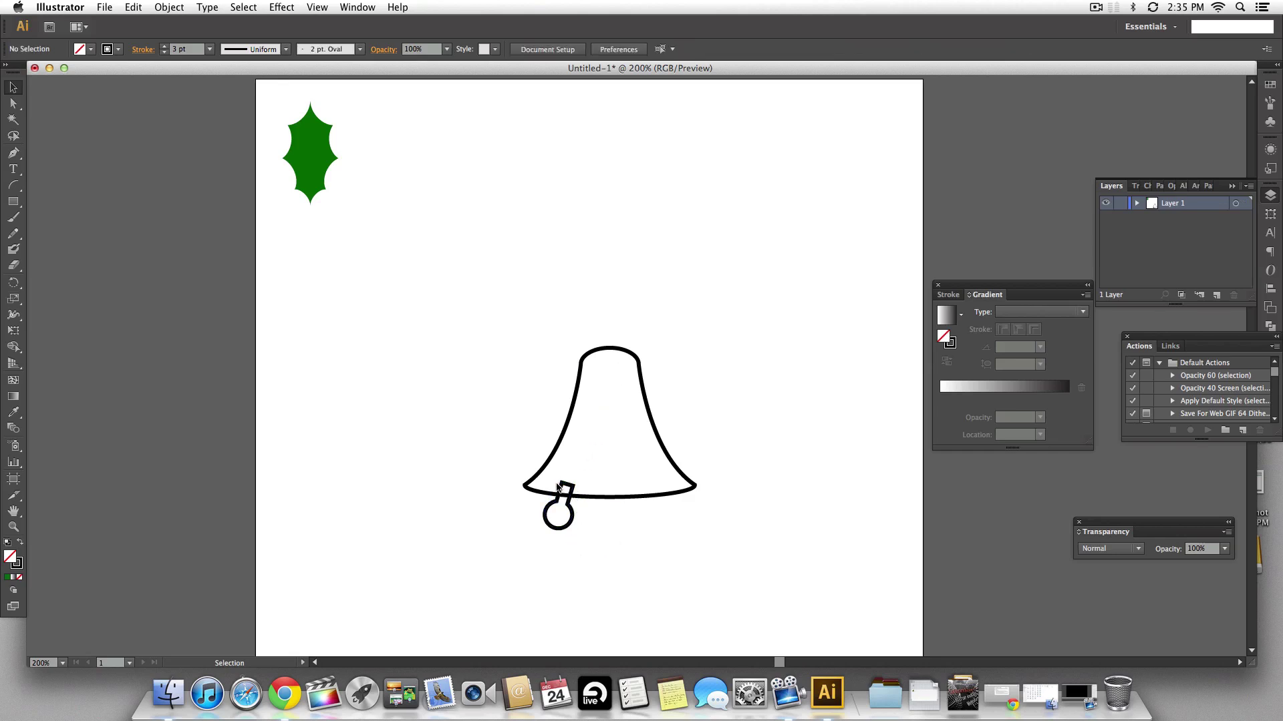
click(569, 526)
drag(571, 537, 569, 544)
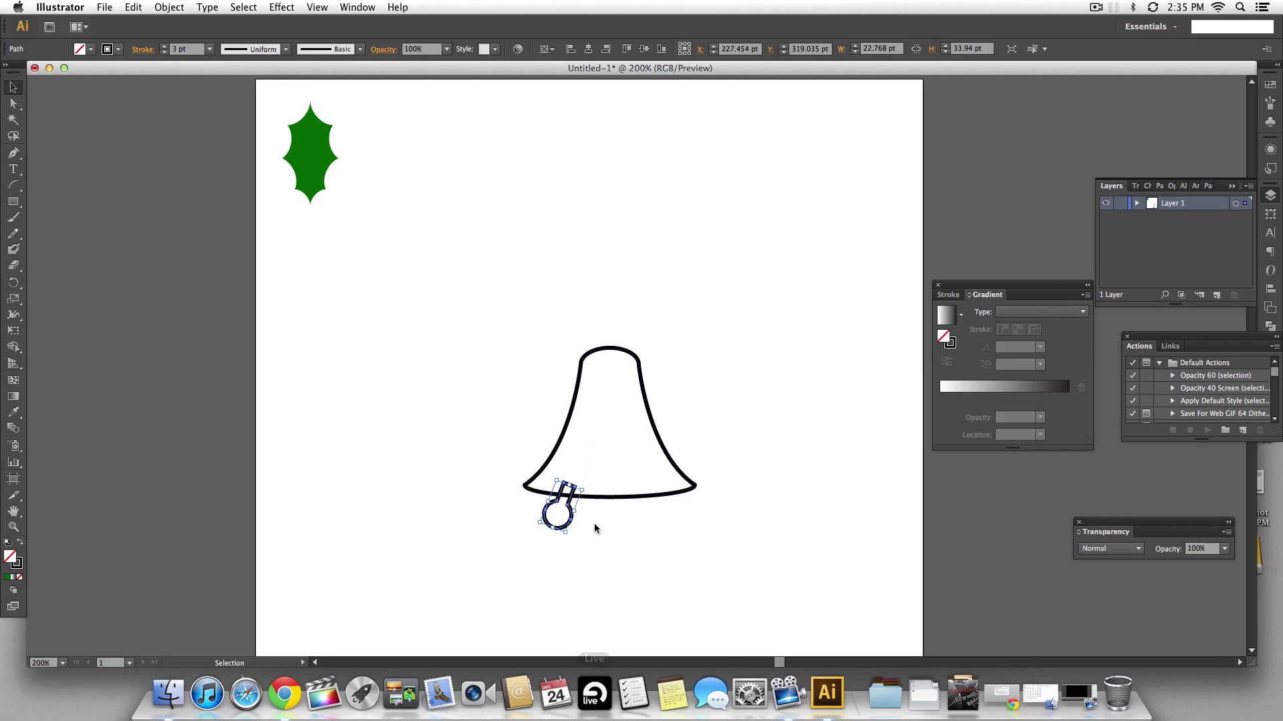
Step: Merge the clapper and the bell into one outline with the Shape Builder
click(570, 622)
drag(747, 564, 461, 309)
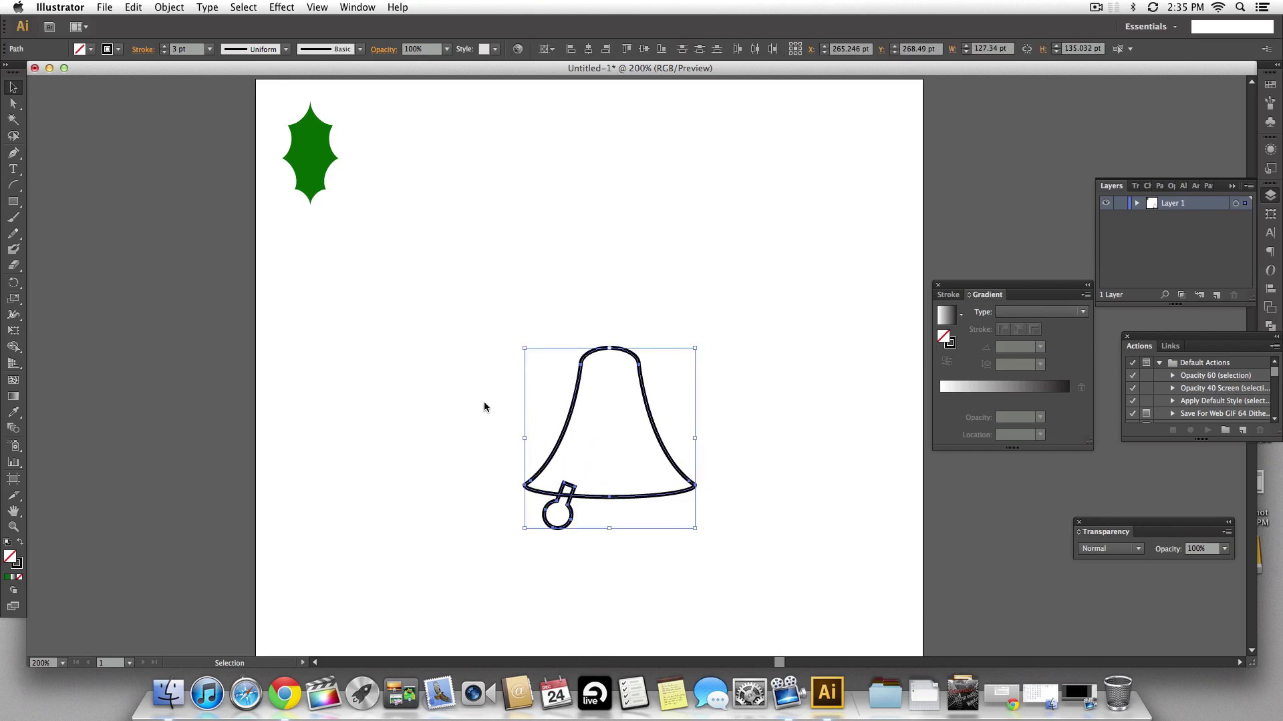
click(13, 347)
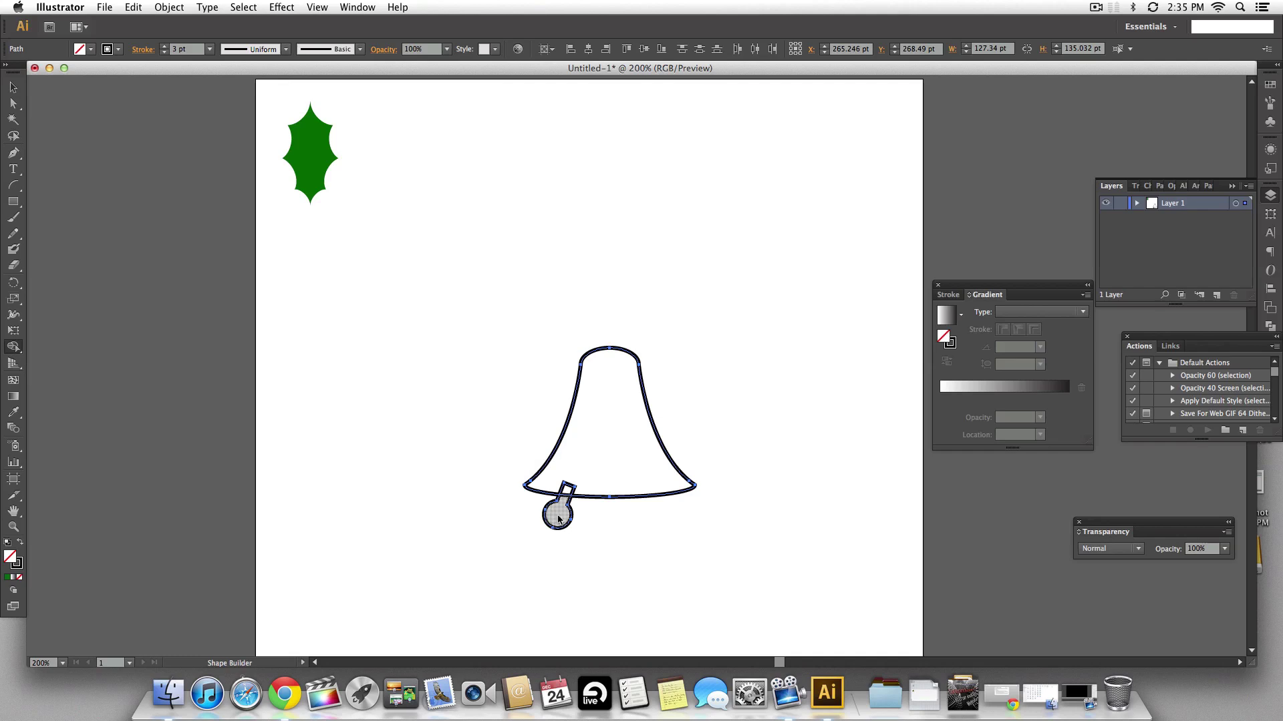
drag(558, 515, 591, 422)
key(v)
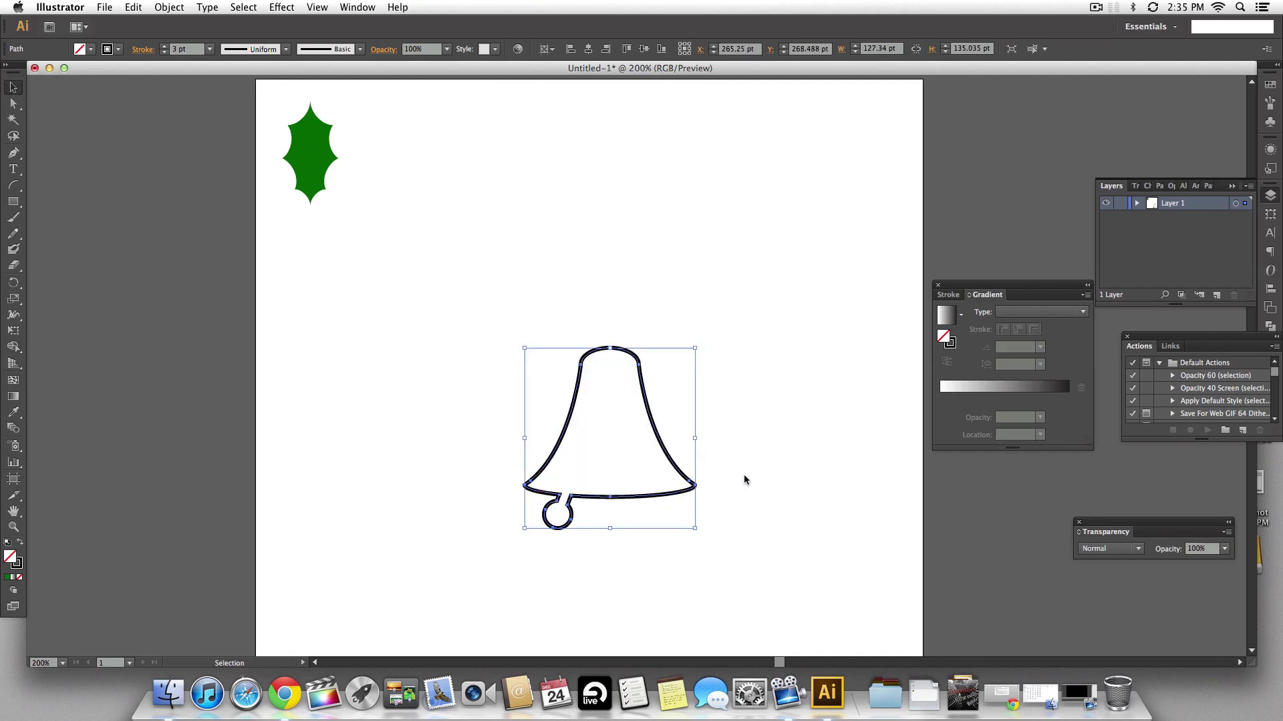
click(718, 506)
click(684, 492)
drag(696, 532, 587, 484)
click(713, 433)
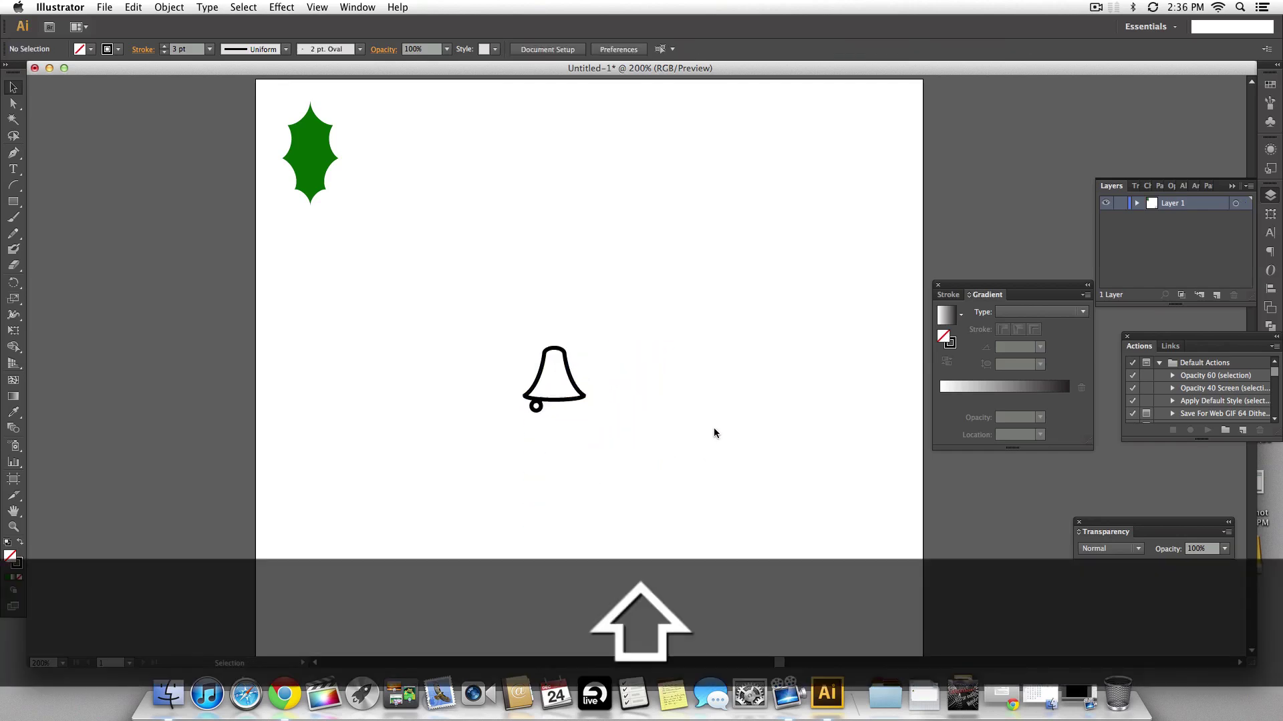
key(super+z)
key(super+z)
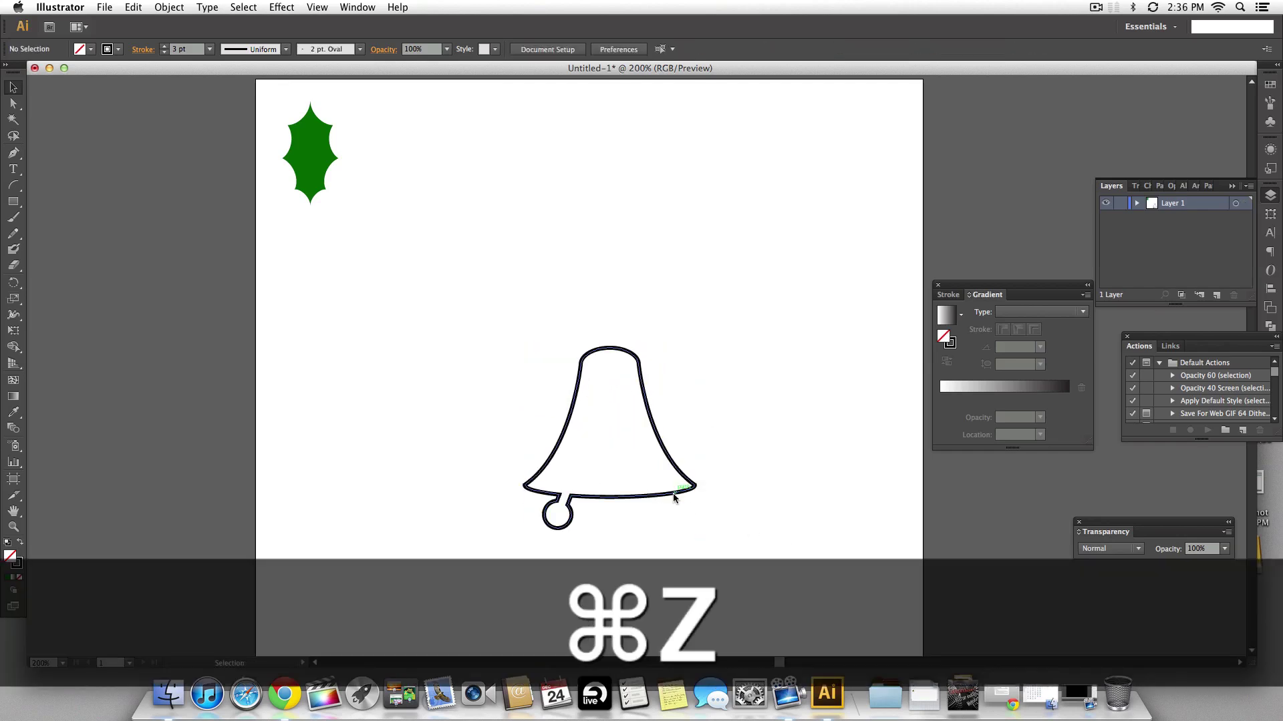
Step: Scale the bell down proportionally to about 38 × 40 pt
click(674, 497)
drag(696, 526, 575, 459)
click(644, 458)
Step: Give the bell a golden-yellow fill with no stroke and move it below and right of the holly leaf
click(540, 394)
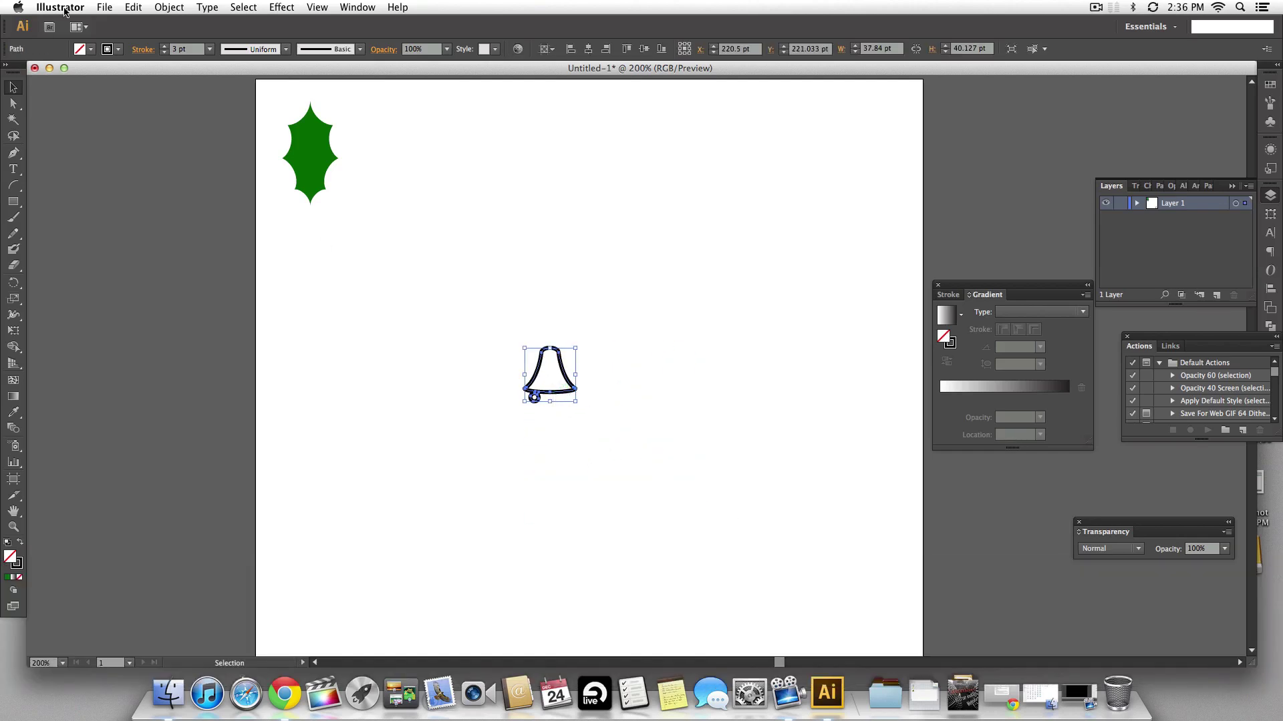
click(118, 49)
scroll(63, 91, up, 3)
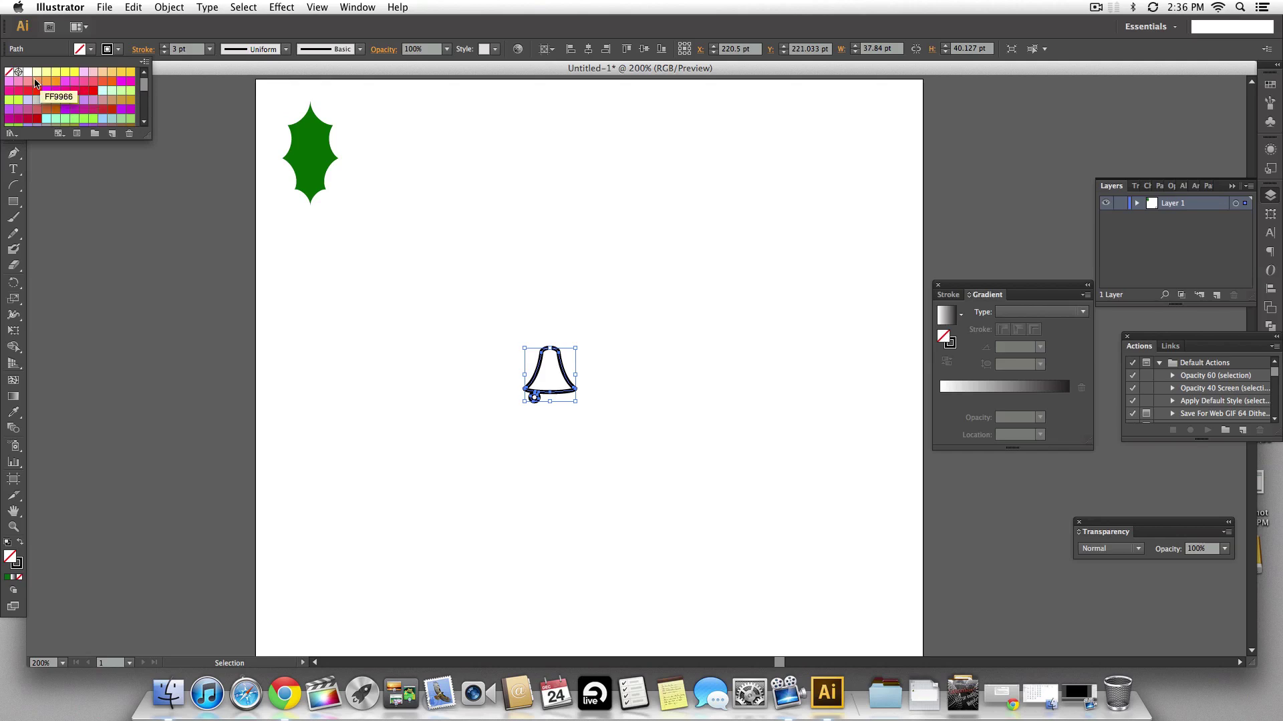
click(8, 71)
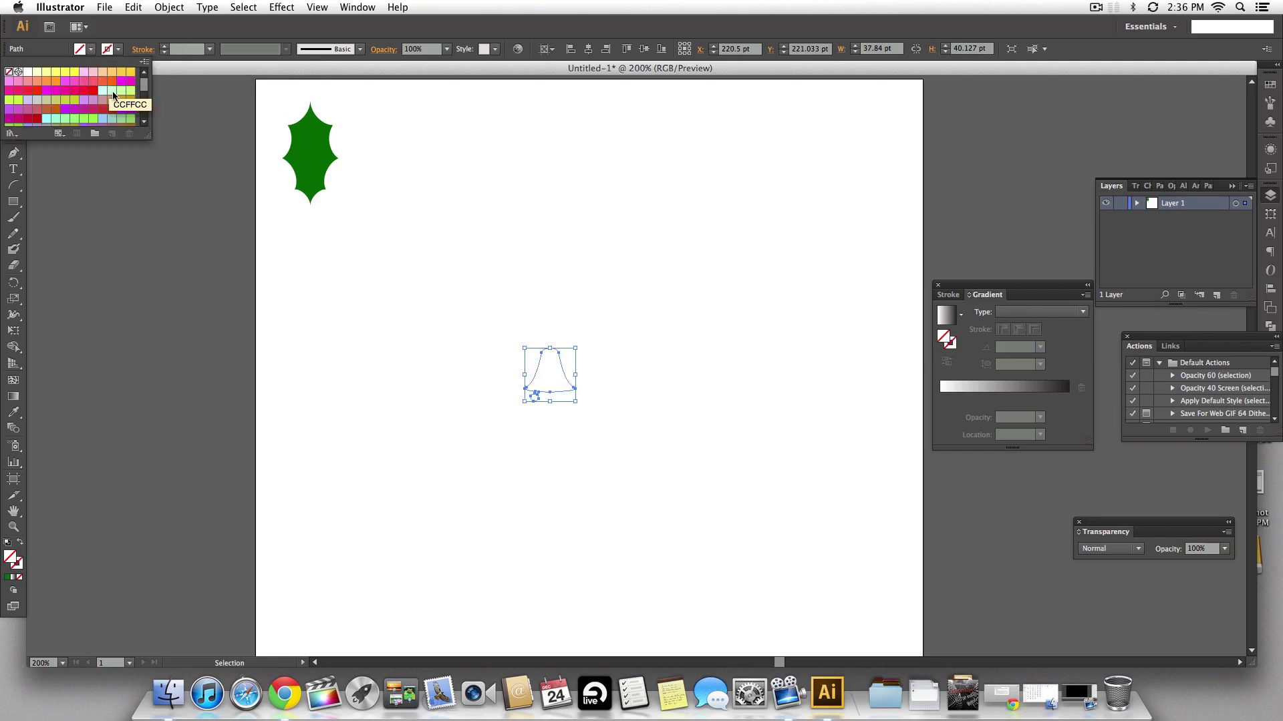
click(130, 71)
click(588, 295)
click(588, 296)
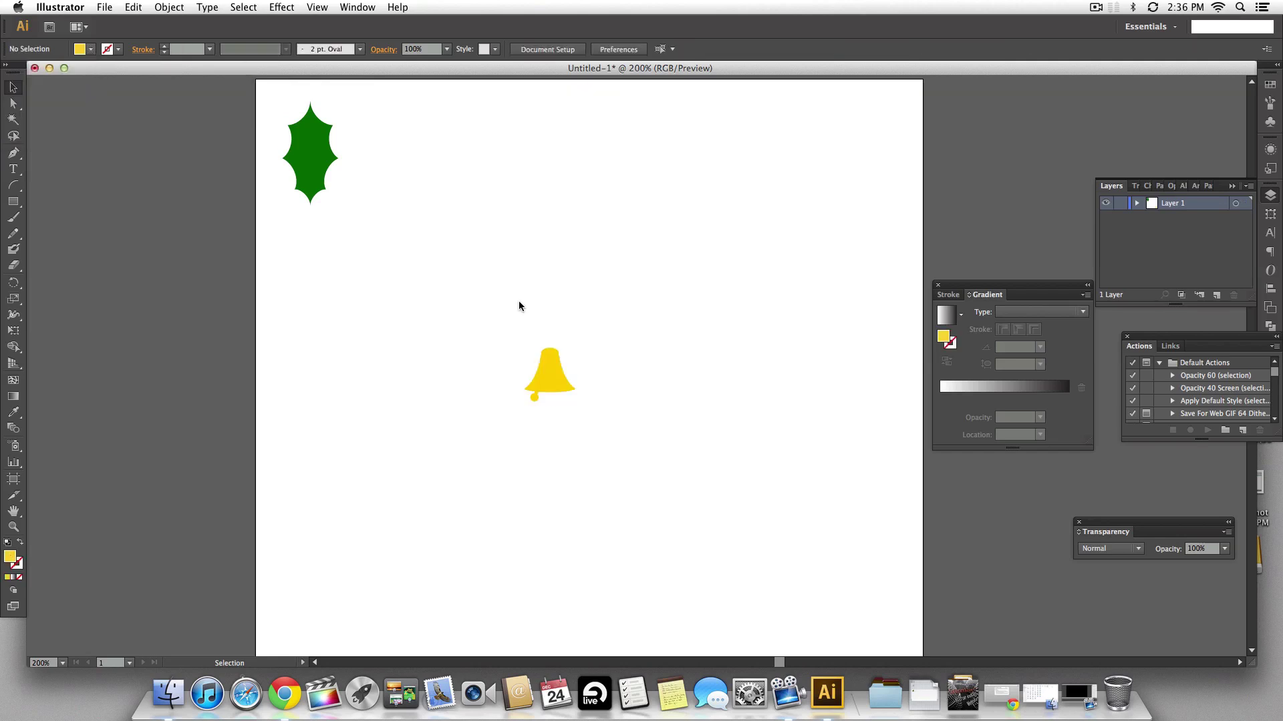
drag(556, 378, 400, 280)
click(411, 209)
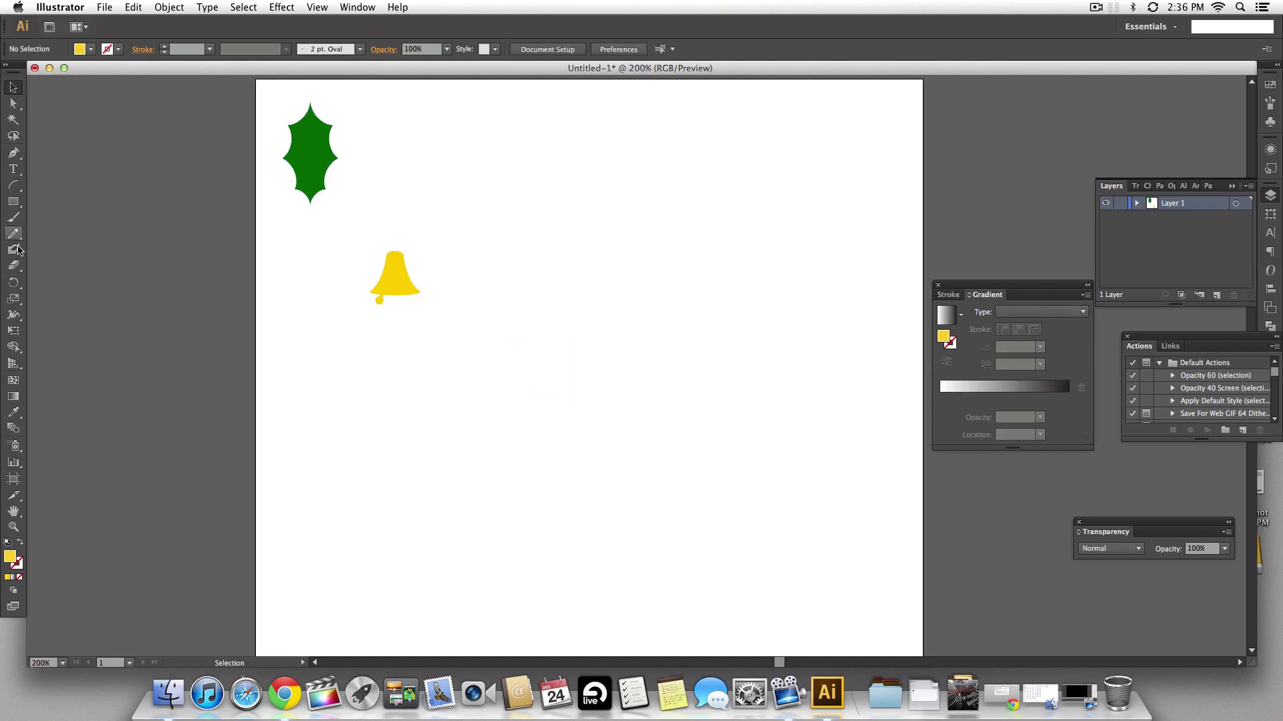
Step: Draw a circle about 13 pt across and place it below and right of the bell
drag(13, 202, 67, 234)
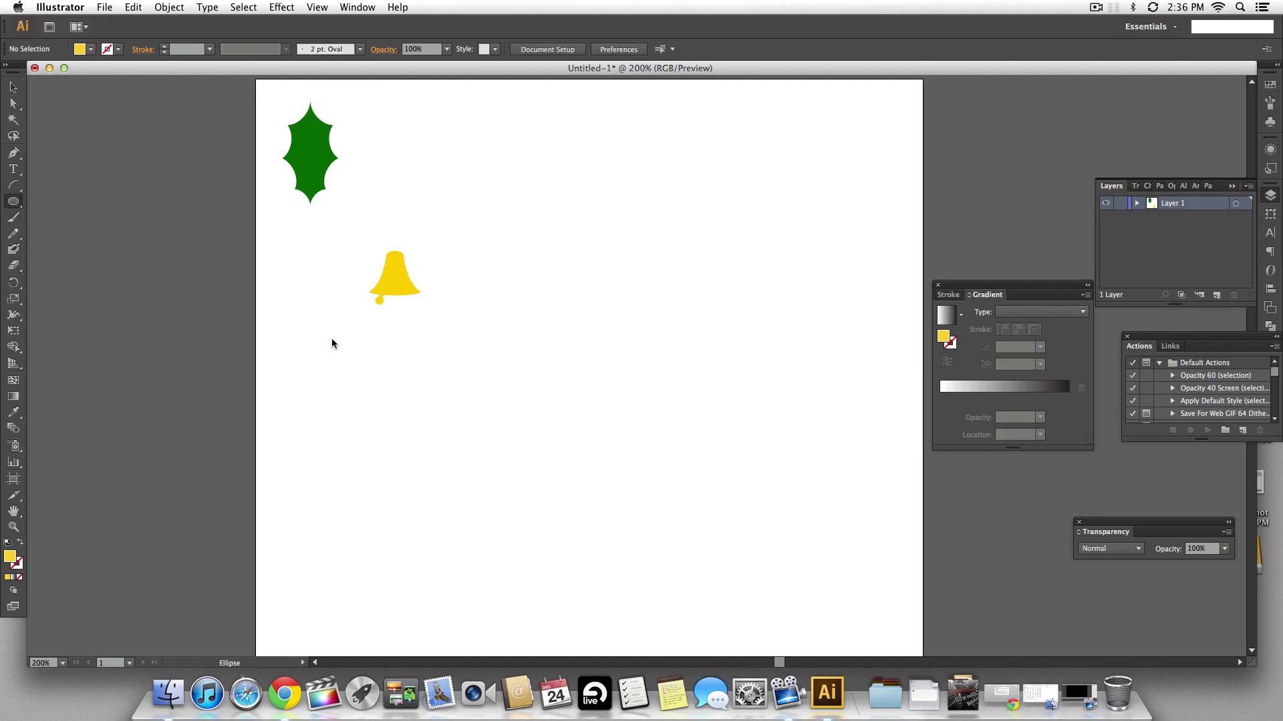
drag(492, 313, 500, 329)
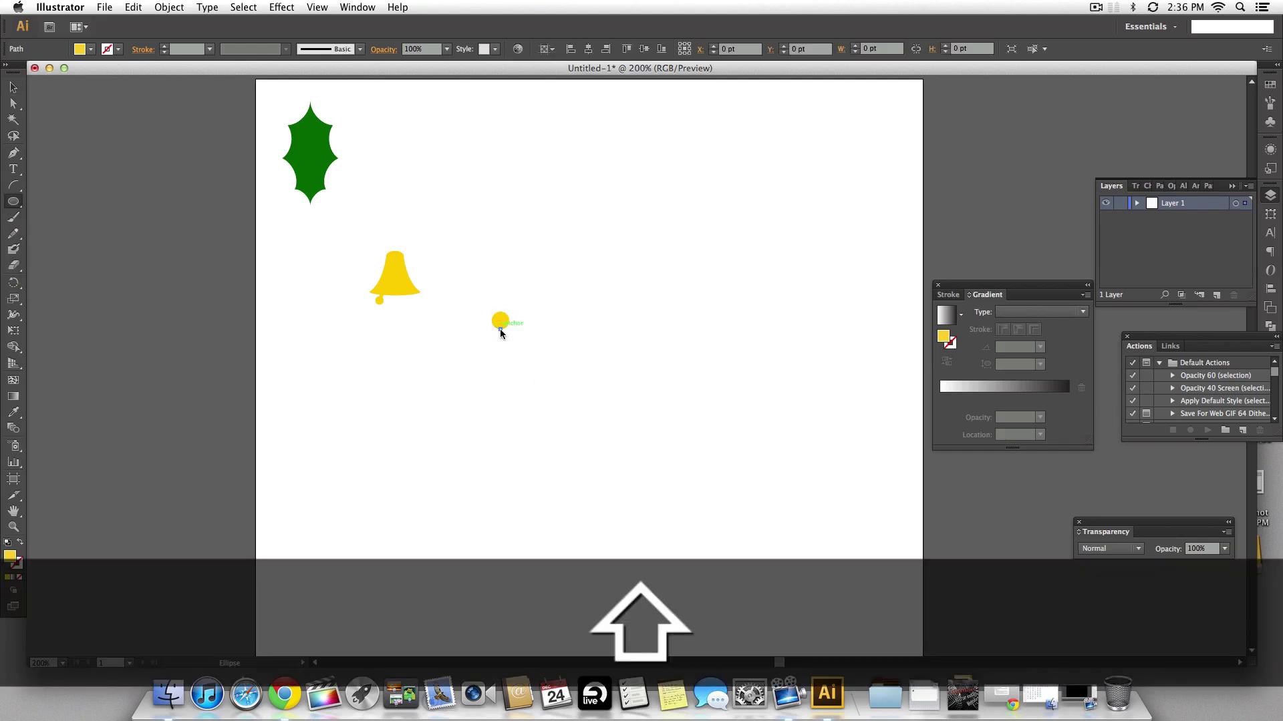
key(v)
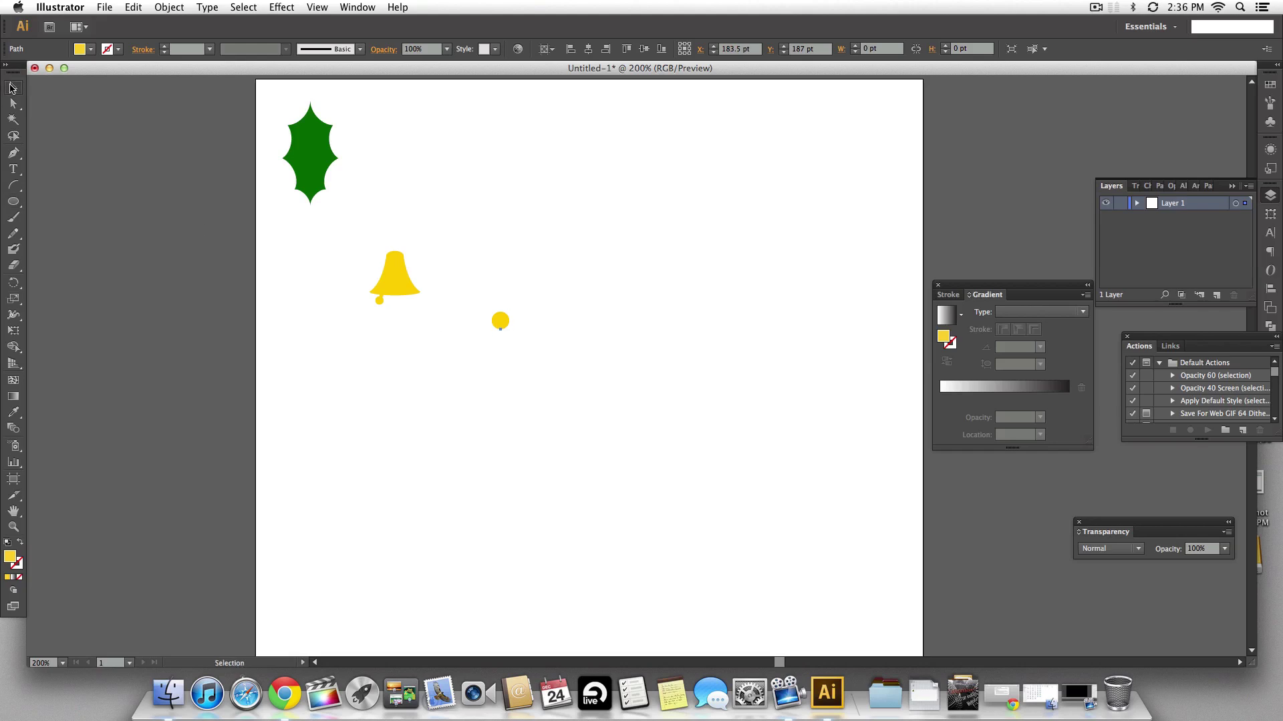
click(559, 360)
click(501, 330)
click(570, 340)
drag(501, 321, 496, 347)
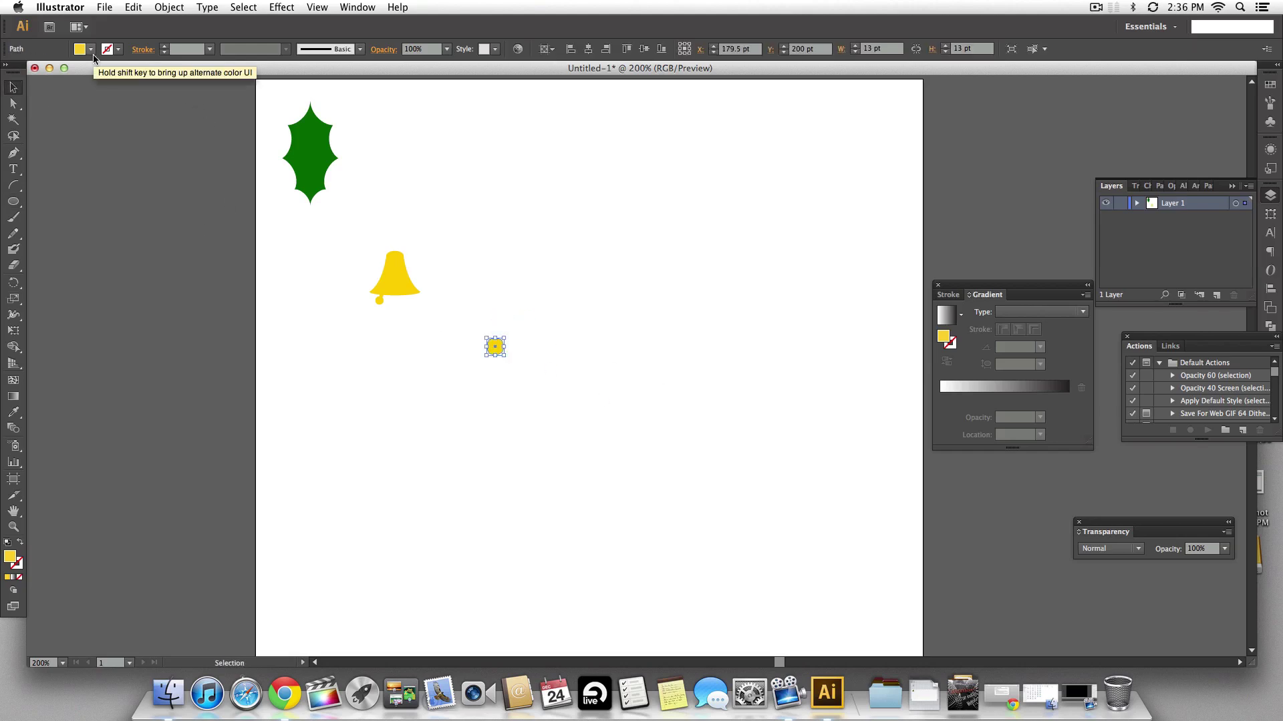
Step: Fill the small circle with dark red to make a berry
click(80, 49)
click(37, 119)
click(332, 202)
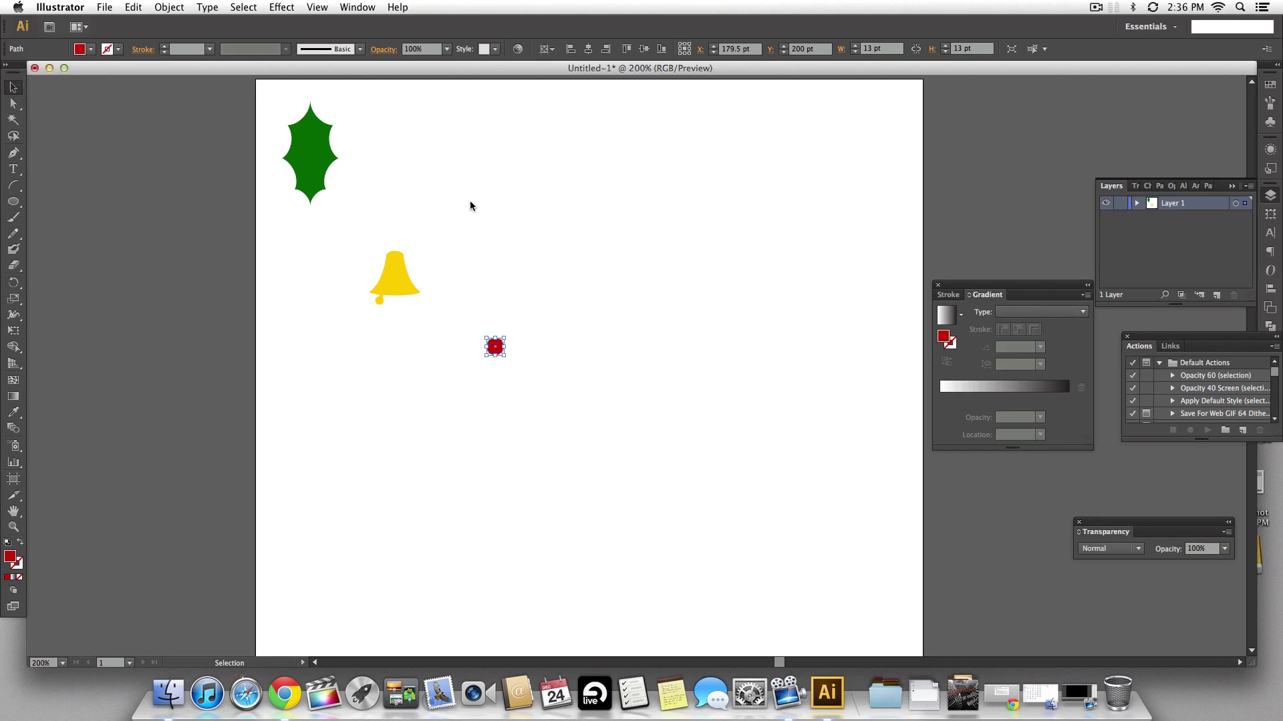
click(470, 201)
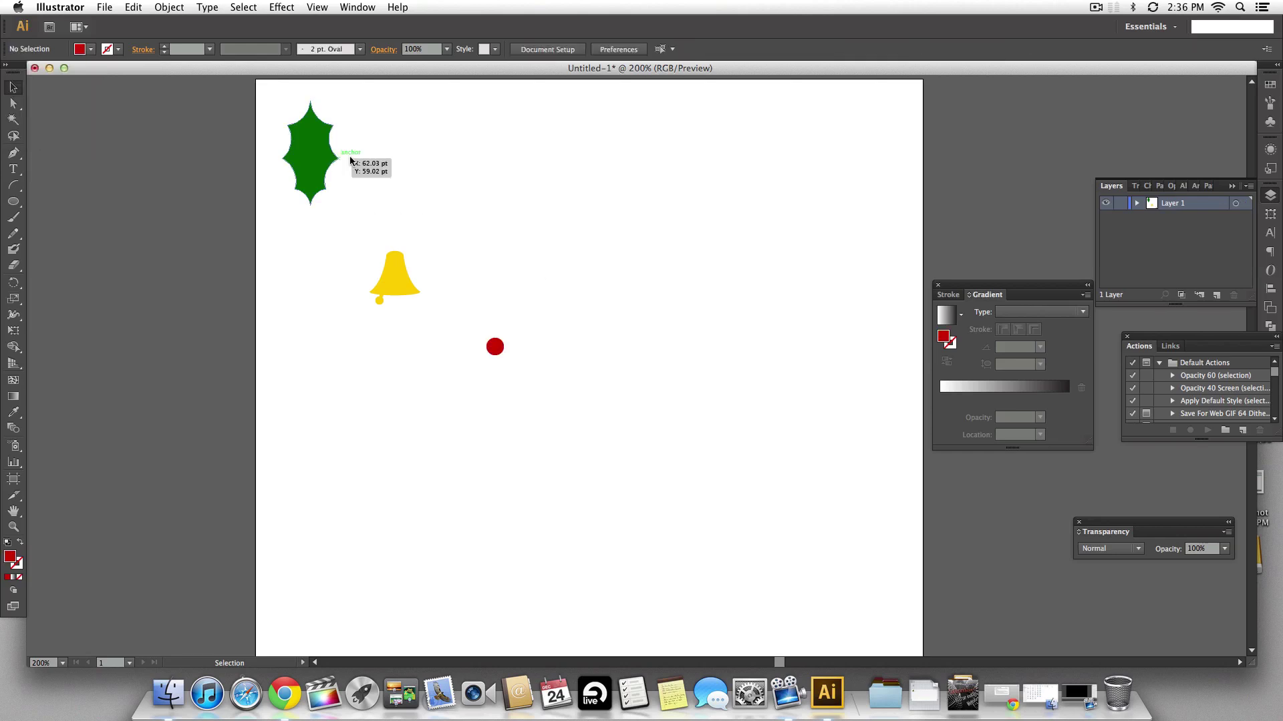
Step: Move the holly leaf toward the middle of the page and duplicate it to get three separate leaves
drag(319, 145, 584, 373)
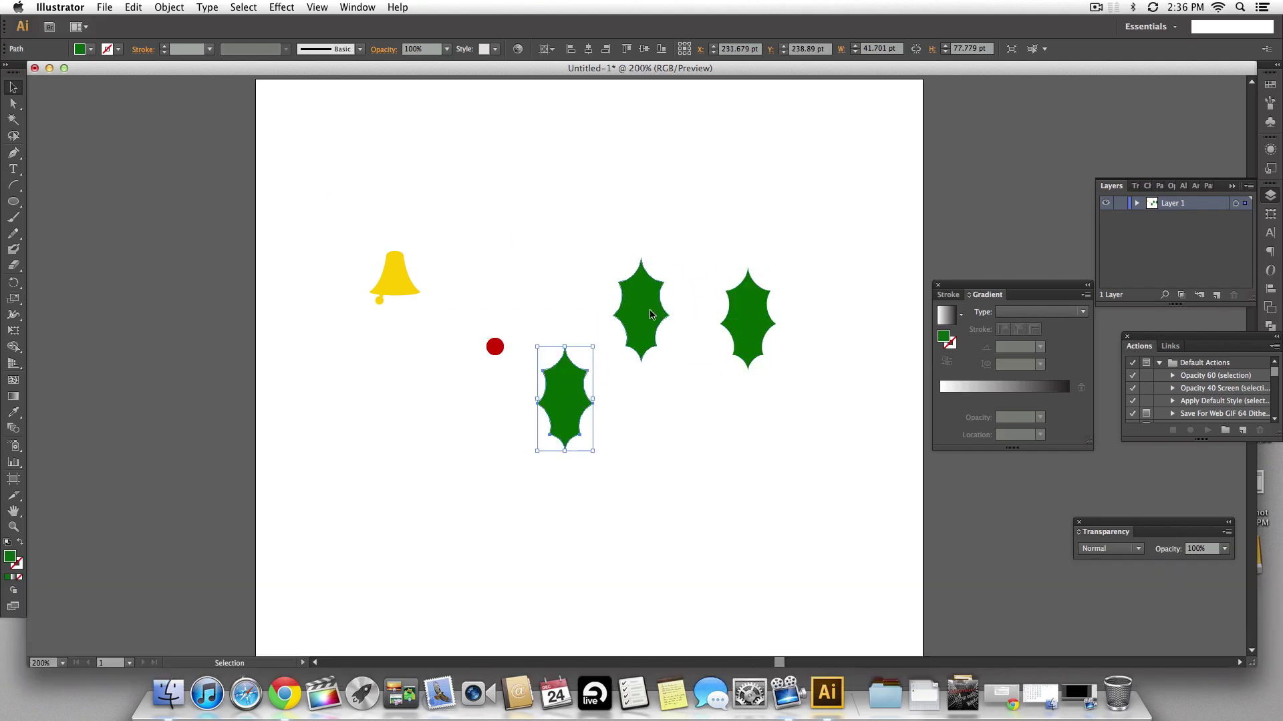
click(820, 474)
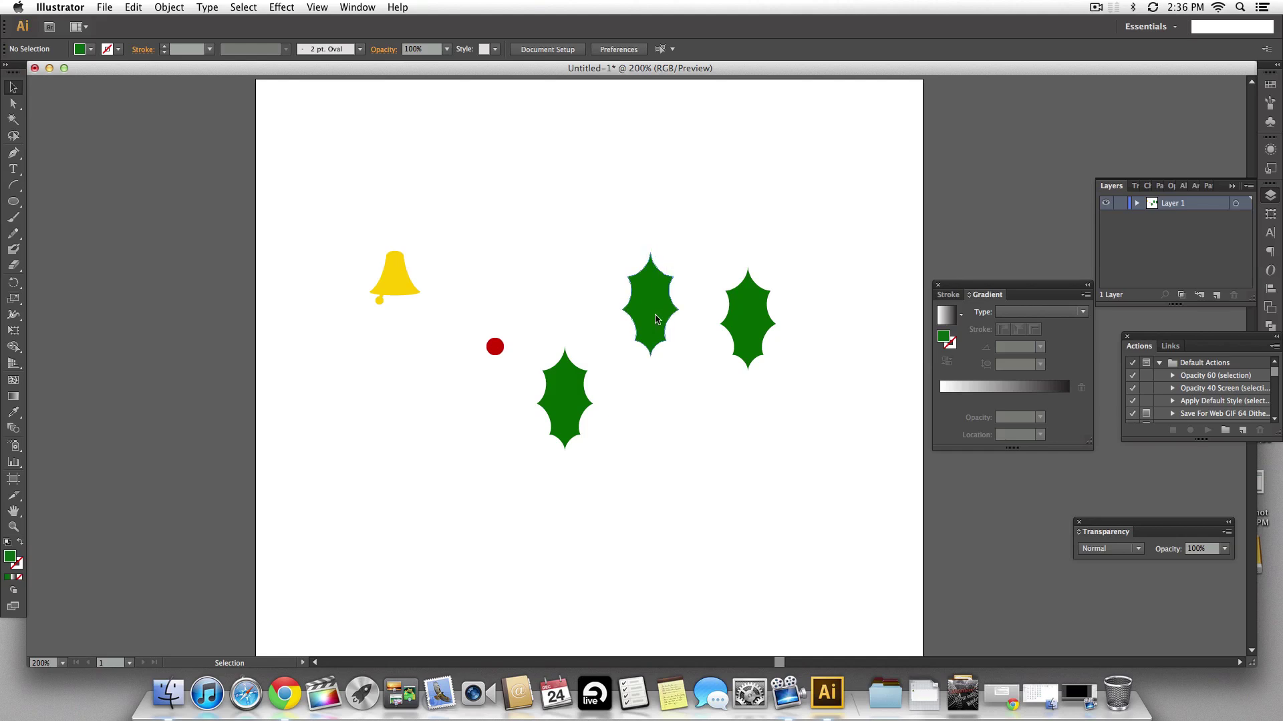
Step: Rotate the middle leaf to slant down toward the right and place it just above the lower leaf, moving the right leaf aside
click(651, 280)
drag(683, 251, 712, 314)
drag(726, 322, 778, 389)
click(735, 321)
click(658, 297)
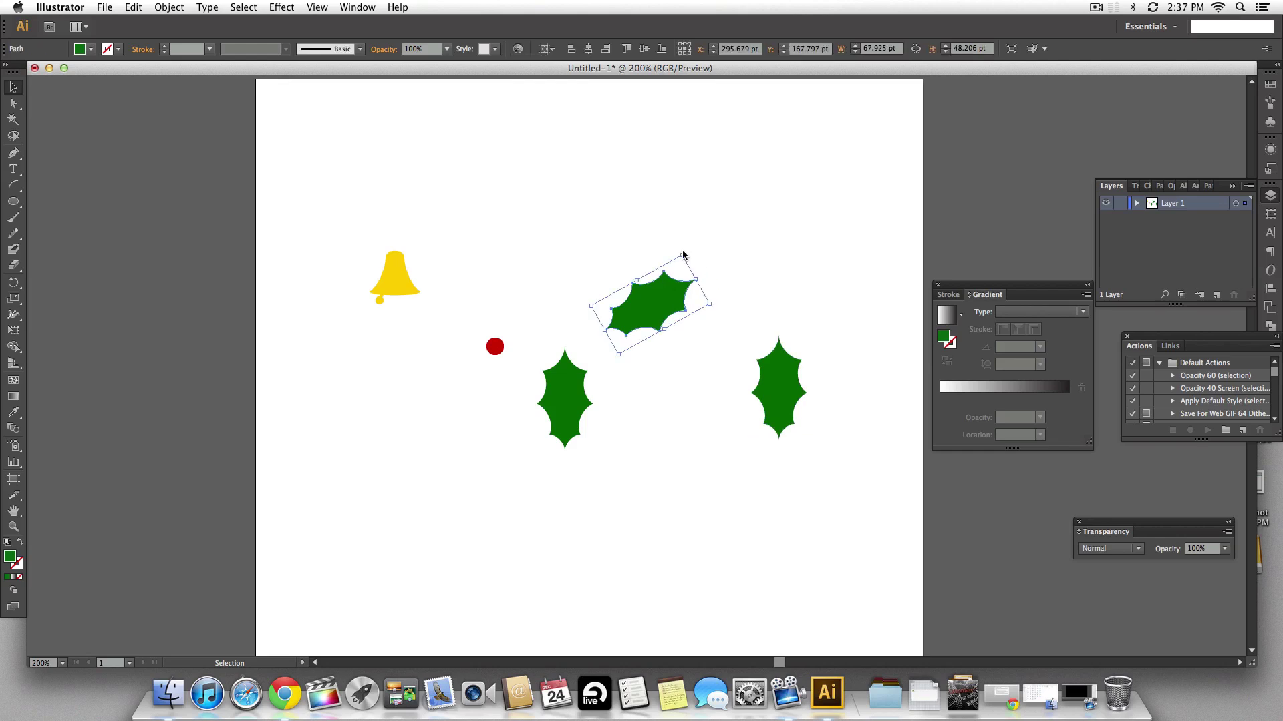
drag(683, 254, 731, 314)
drag(650, 318, 580, 318)
Step: Rotate the right leaf to the opposite slant and place it beside the first slanted leaf with their inner tips nearly meeting
drag(778, 401, 703, 342)
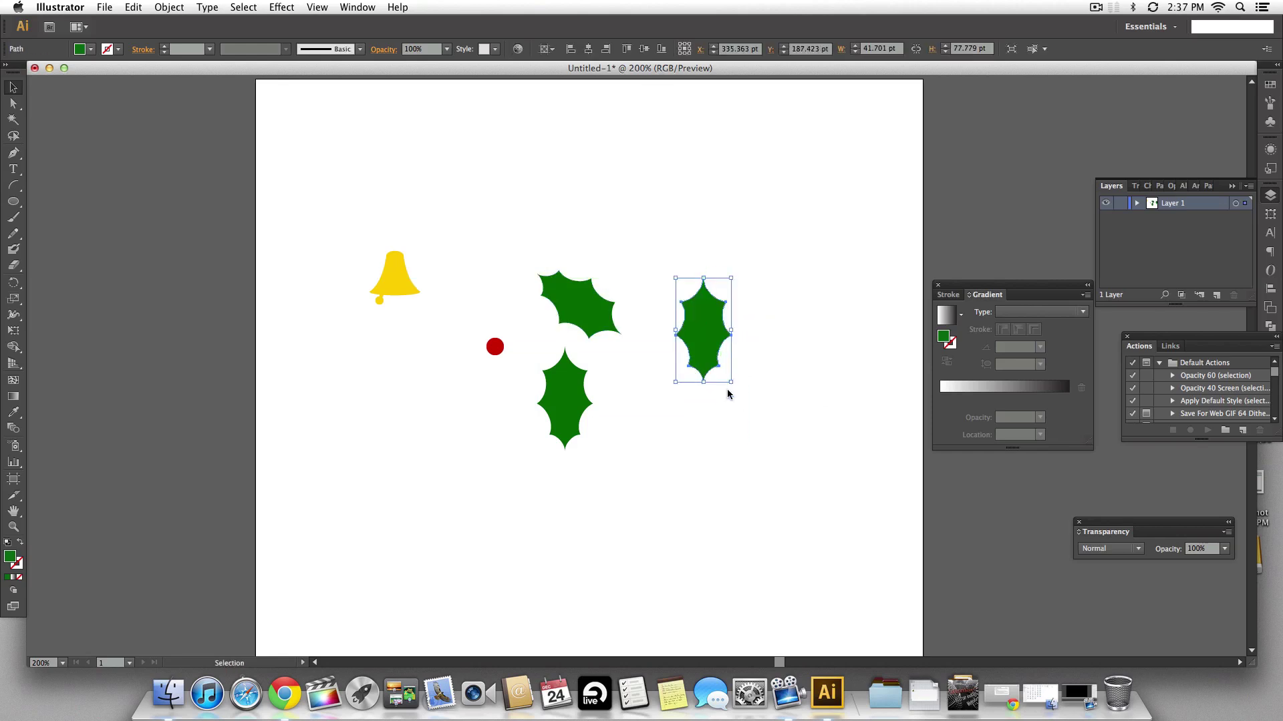
drag(734, 384, 764, 229)
drag(710, 330, 674, 326)
Step: Turn the lower leaf upside down and place it upright between the two slanted leaves
click(574, 409)
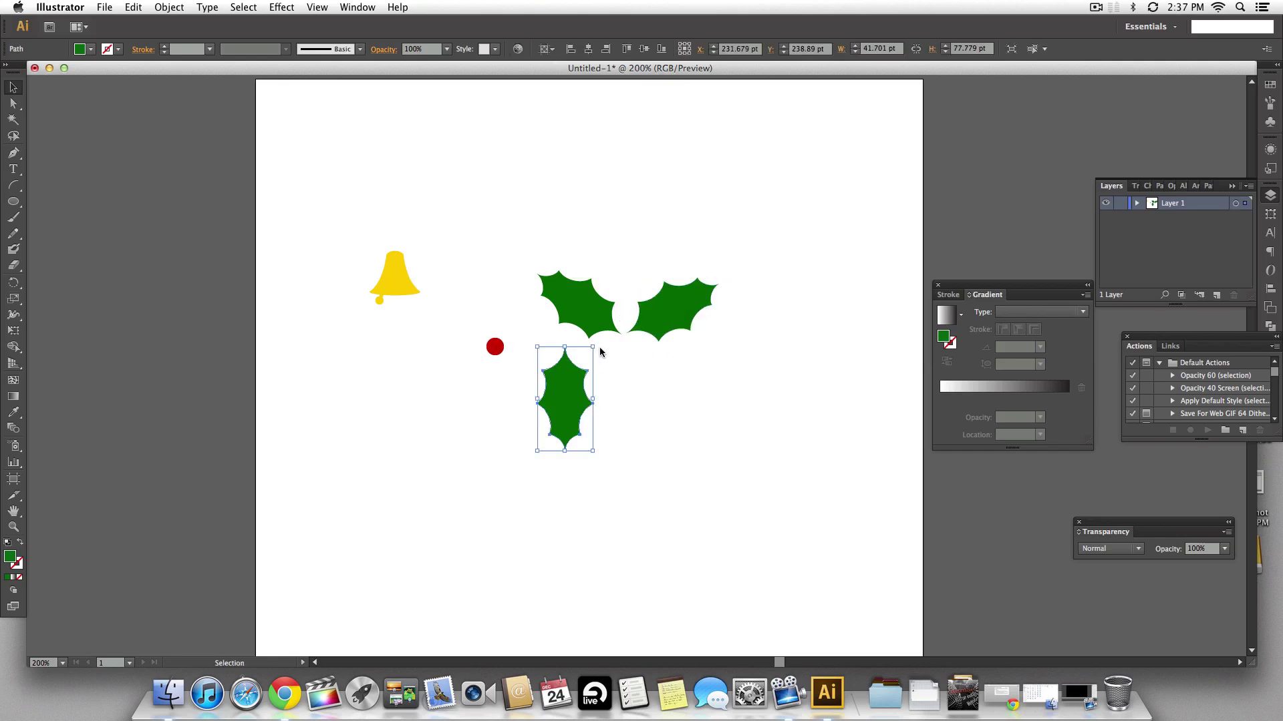
drag(599, 352, 485, 533)
drag(567, 401, 632, 274)
click(719, 390)
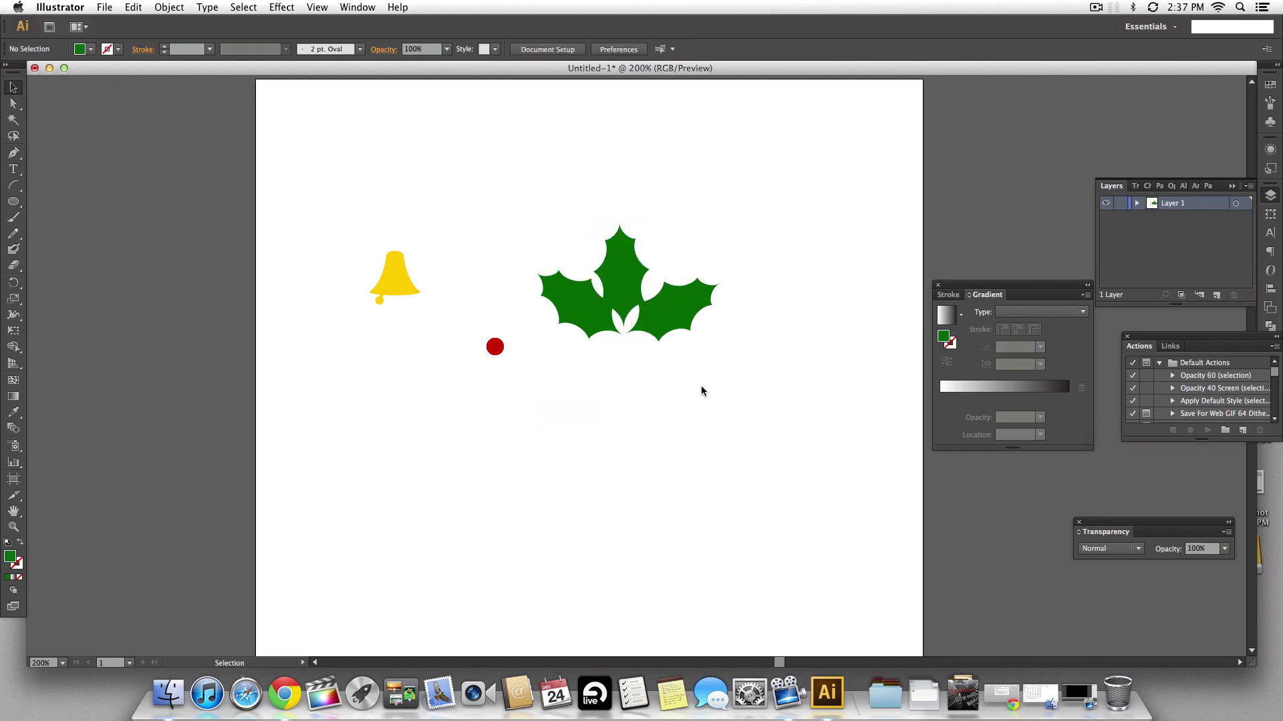
Step: Nudge both side leaves inward to close the gaps and rotate the left leaf slightly counter-clockwise
mouse_move(579, 312)
mouse_down()
mouse_move(572, 318)
mouse_move(596, 326)
mouse_up()
click(779, 350)
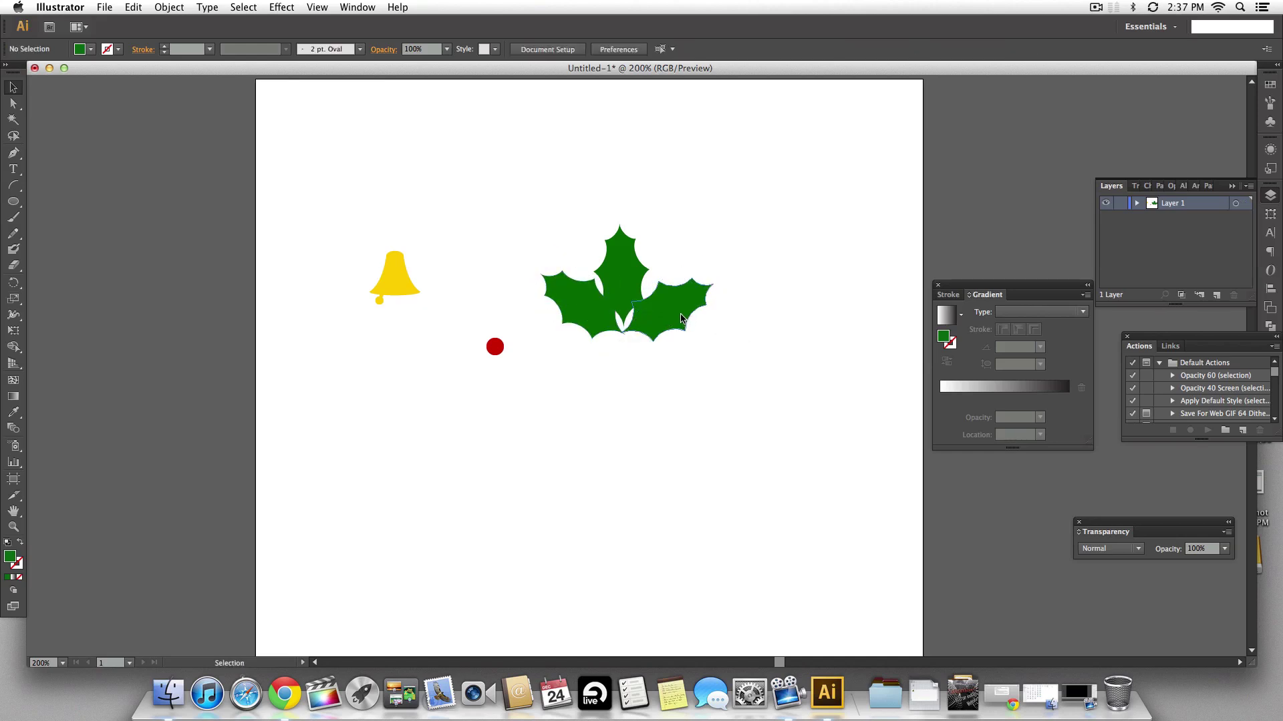
drag(682, 318, 676, 314)
click(785, 362)
click(576, 280)
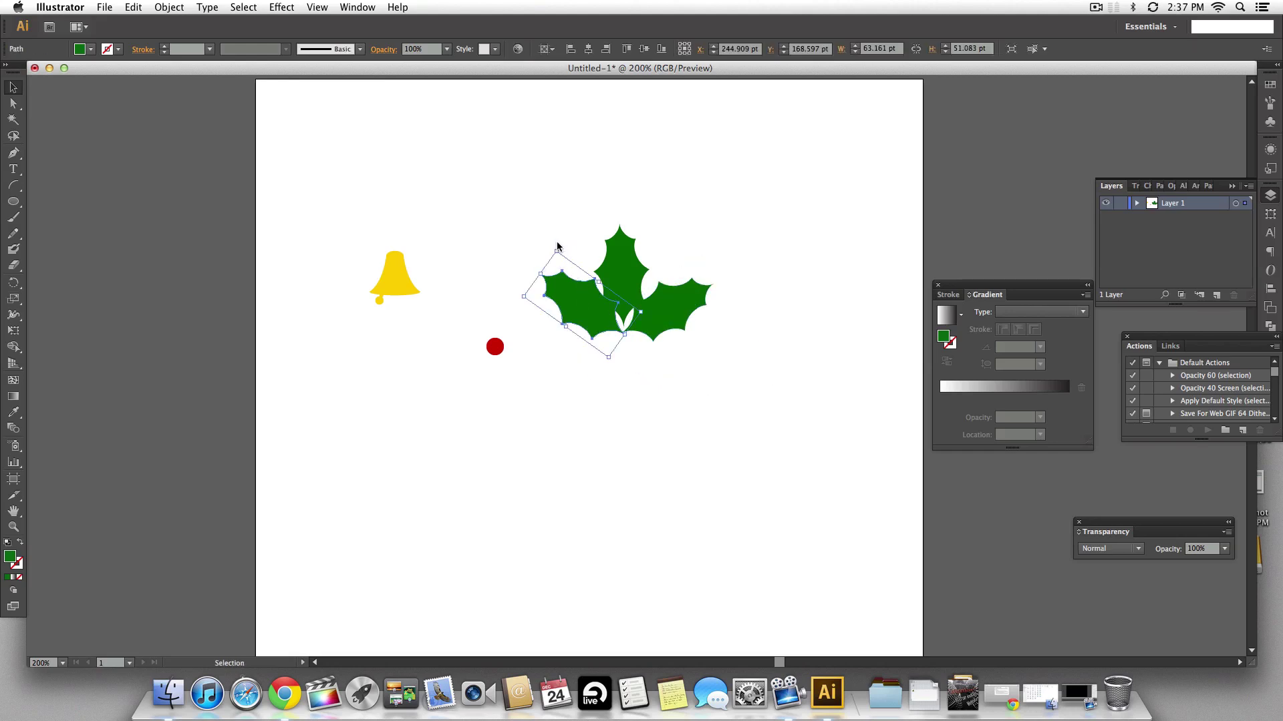
drag(558, 247, 553, 254)
drag(567, 302, 569, 305)
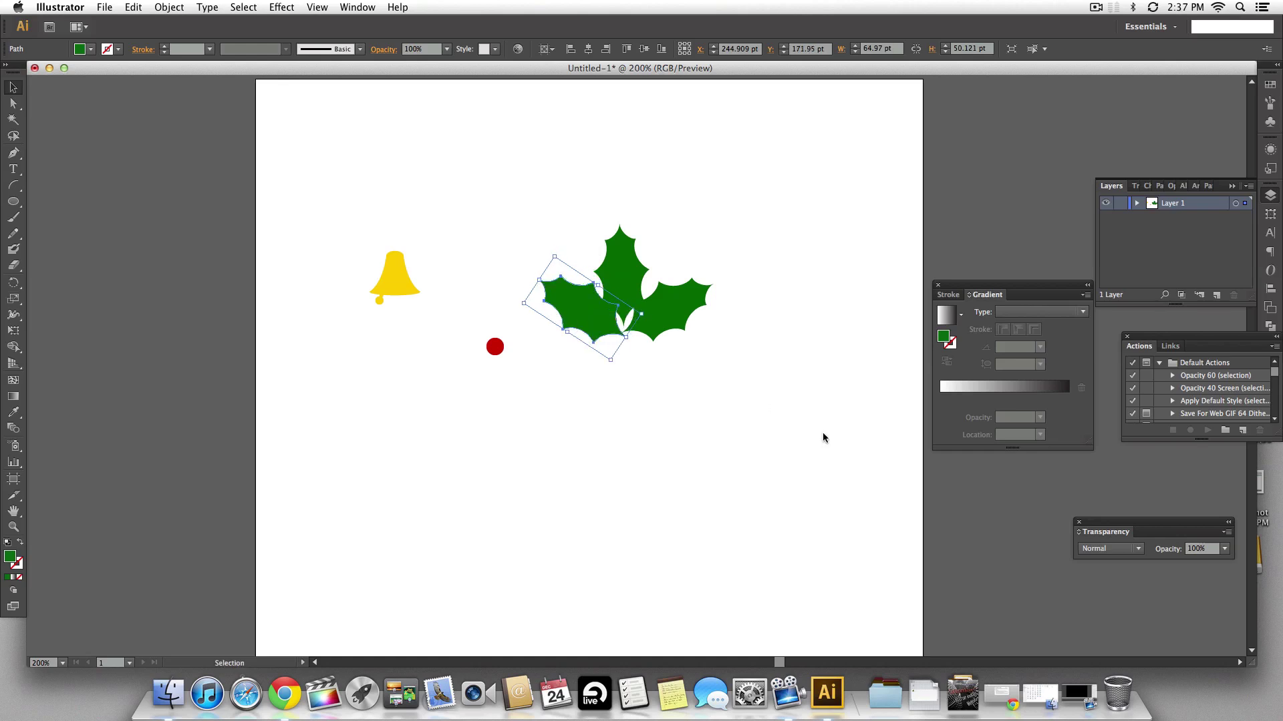
click(823, 433)
Step: Build a cluster of three red berries, each about 17 pt across, where the holly leaves meet
drag(497, 350, 638, 330)
click(691, 399)
shift+click(635, 327)
shift+click(625, 315)
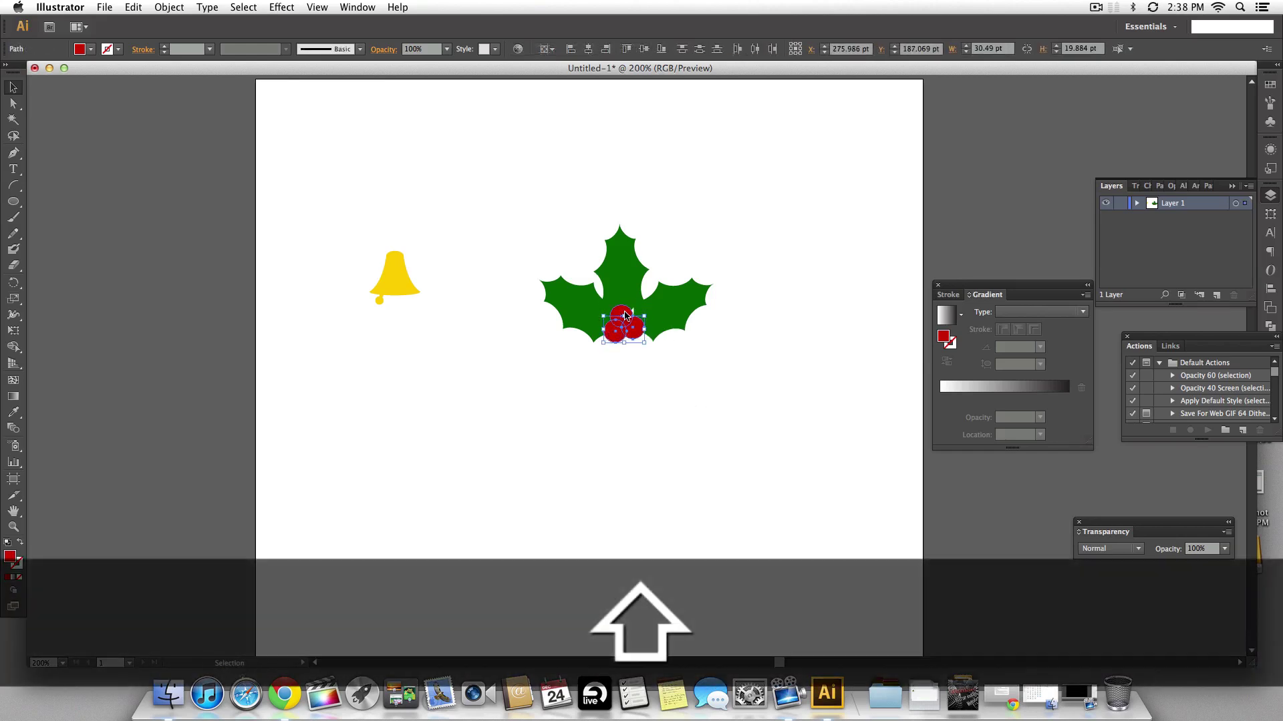
Step: Select the three berries together and centre the cluster over the junction of the leaves
drag(622, 315, 628, 310)
click(650, 379)
click(640, 323)
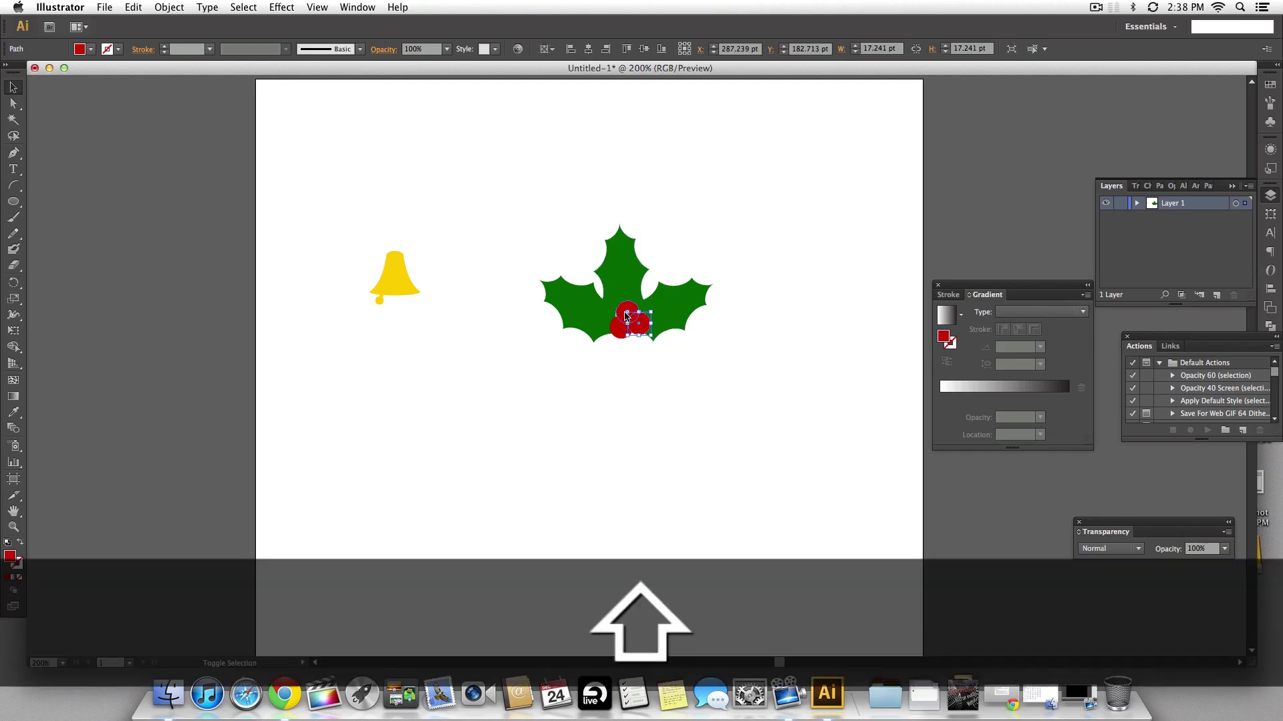
shift+click(616, 332)
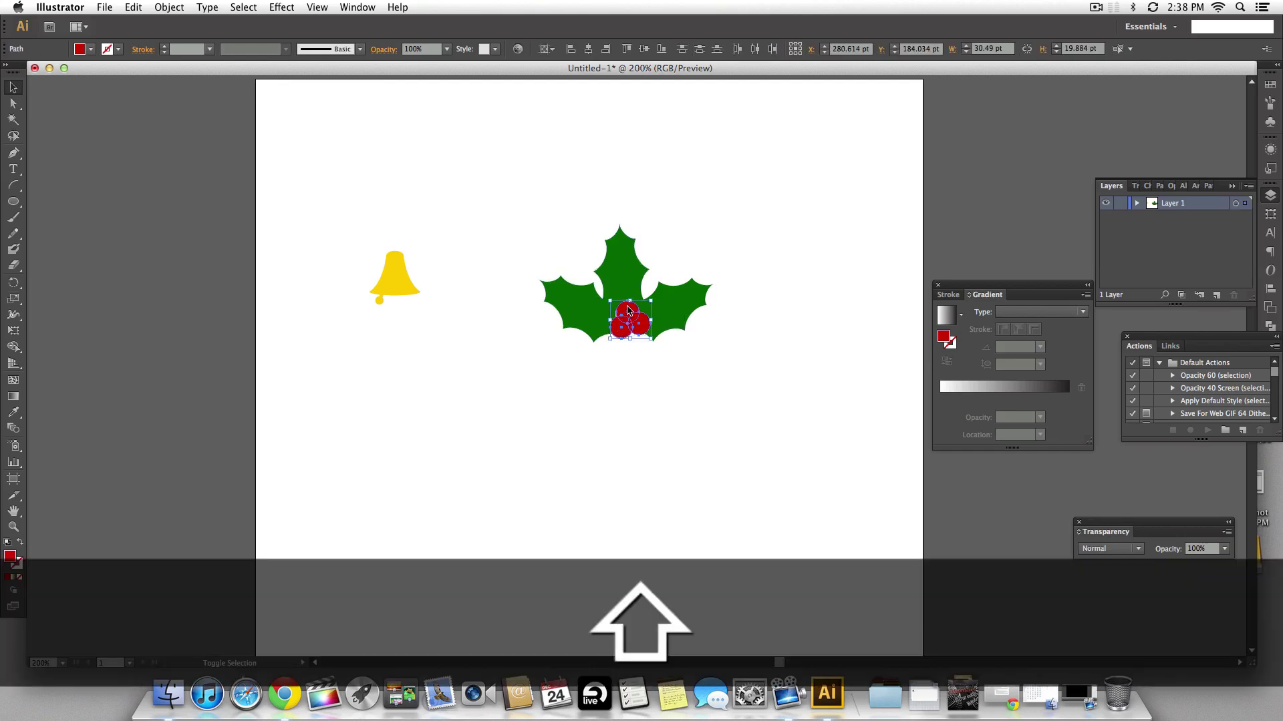
drag(616, 332, 612, 332)
click(617, 384)
Step: Enlarge the yellow bell and place it under the holly with its top tucked behind the berries
click(395, 283)
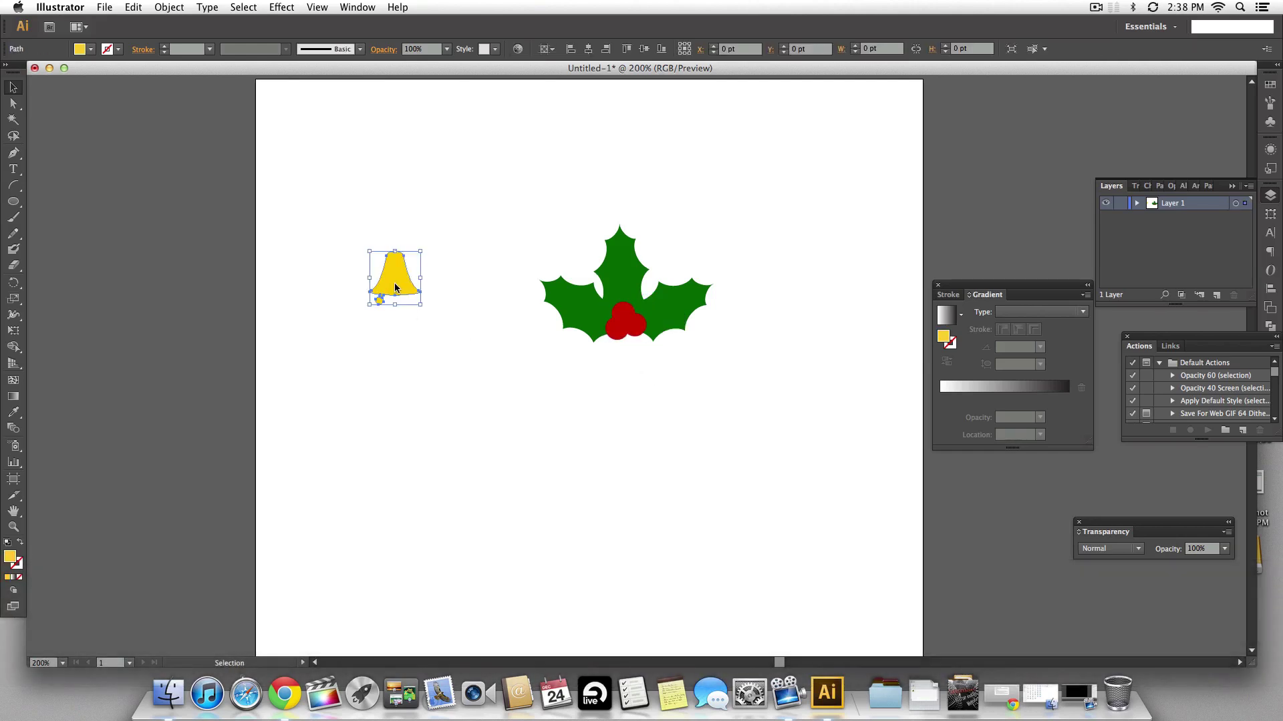
drag(400, 278, 695, 444)
mouse_move(640, 390)
mouse_down()
mouse_move(618, 381)
mouse_move(664, 405)
mouse_move(627, 393)
mouse_up()
click(712, 416)
click(782, 415)
click(749, 407)
click(722, 409)
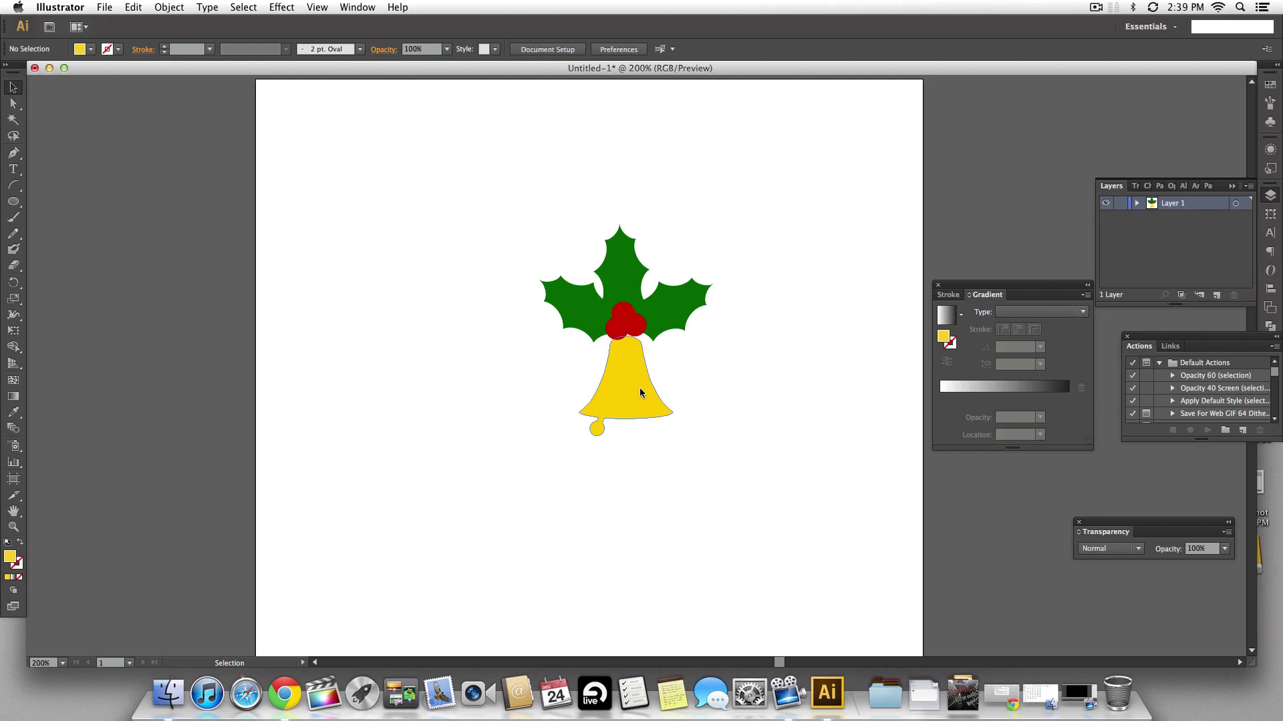
drag(639, 387, 640, 386)
click(760, 388)
Step: Rotate the whole holly and bell illustration counter-clockwise until the bell hangs down to the right, and move it slightly down and left
drag(718, 514, 497, 199)
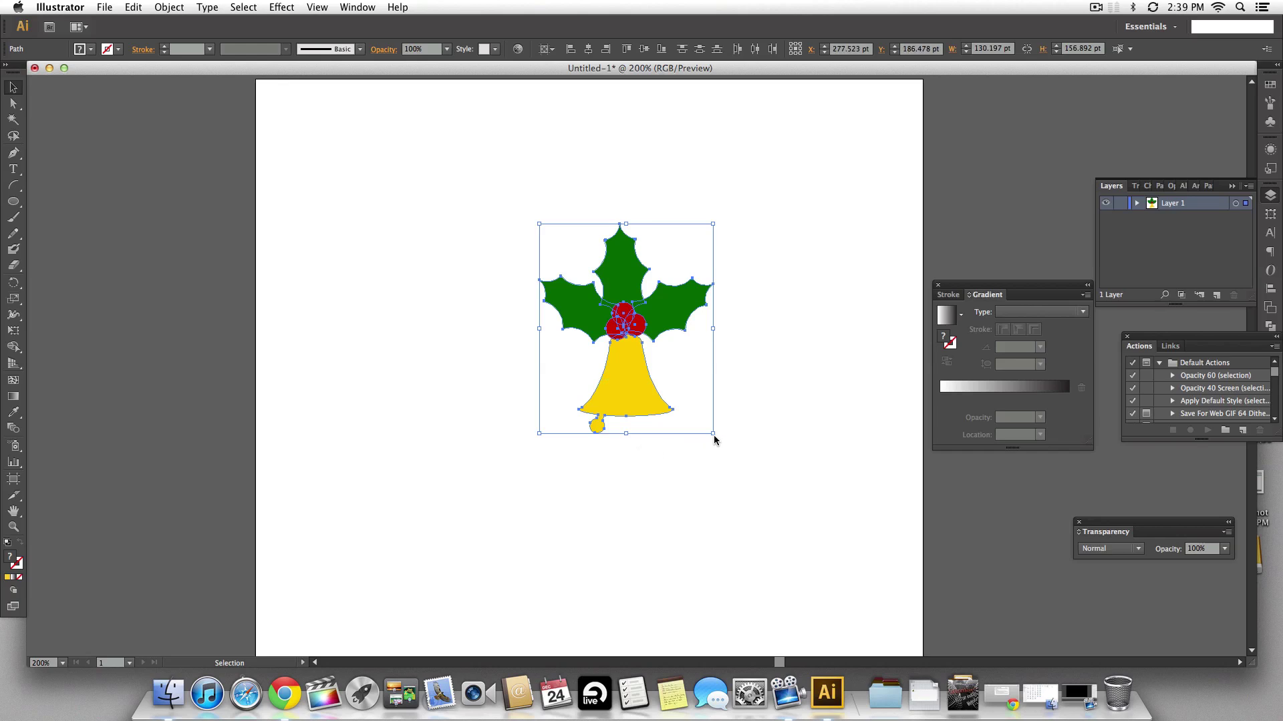
drag(713, 436, 747, 416)
drag(772, 382, 770, 359)
click(759, 451)
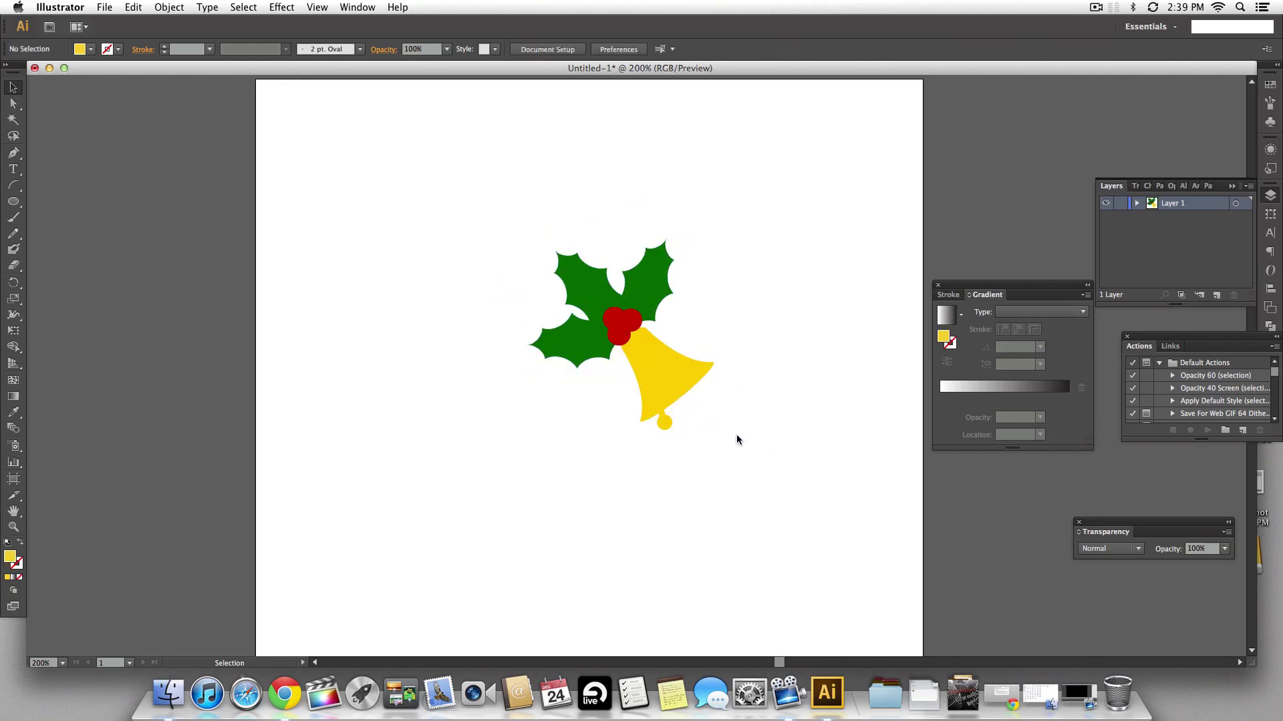
drag(780, 474, 498, 226)
drag(650, 281, 632, 310)
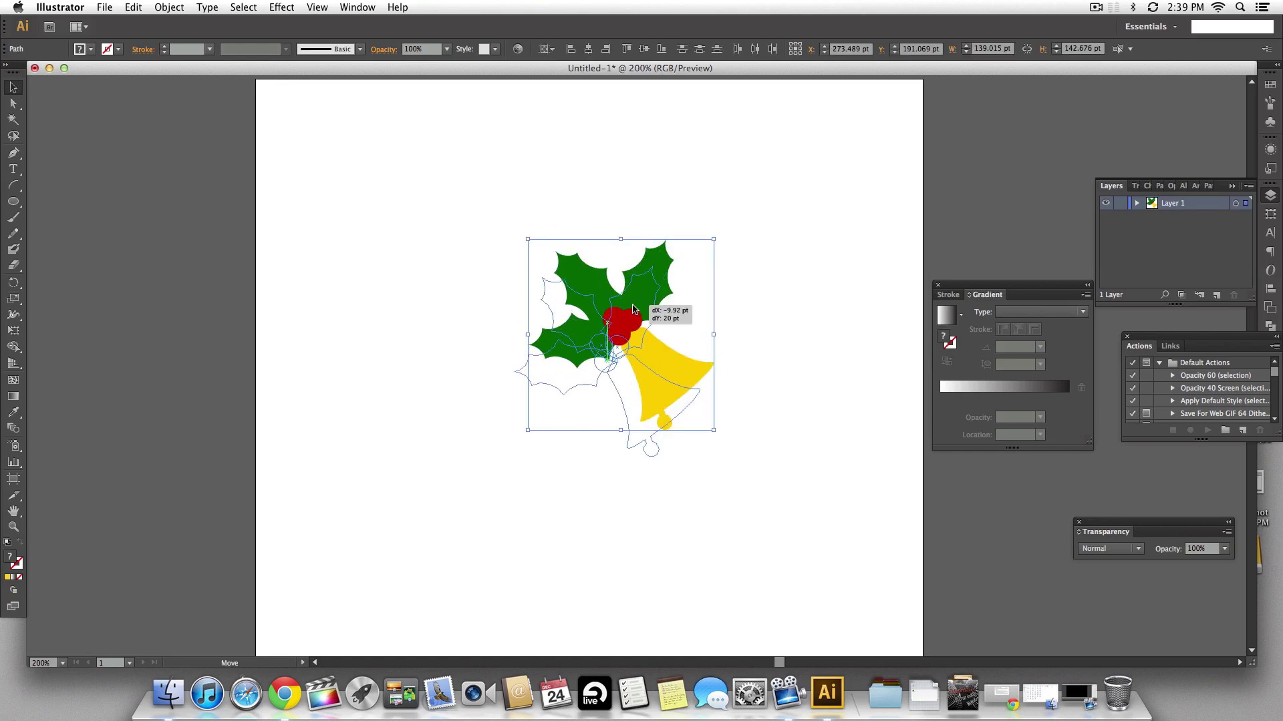
click(757, 415)
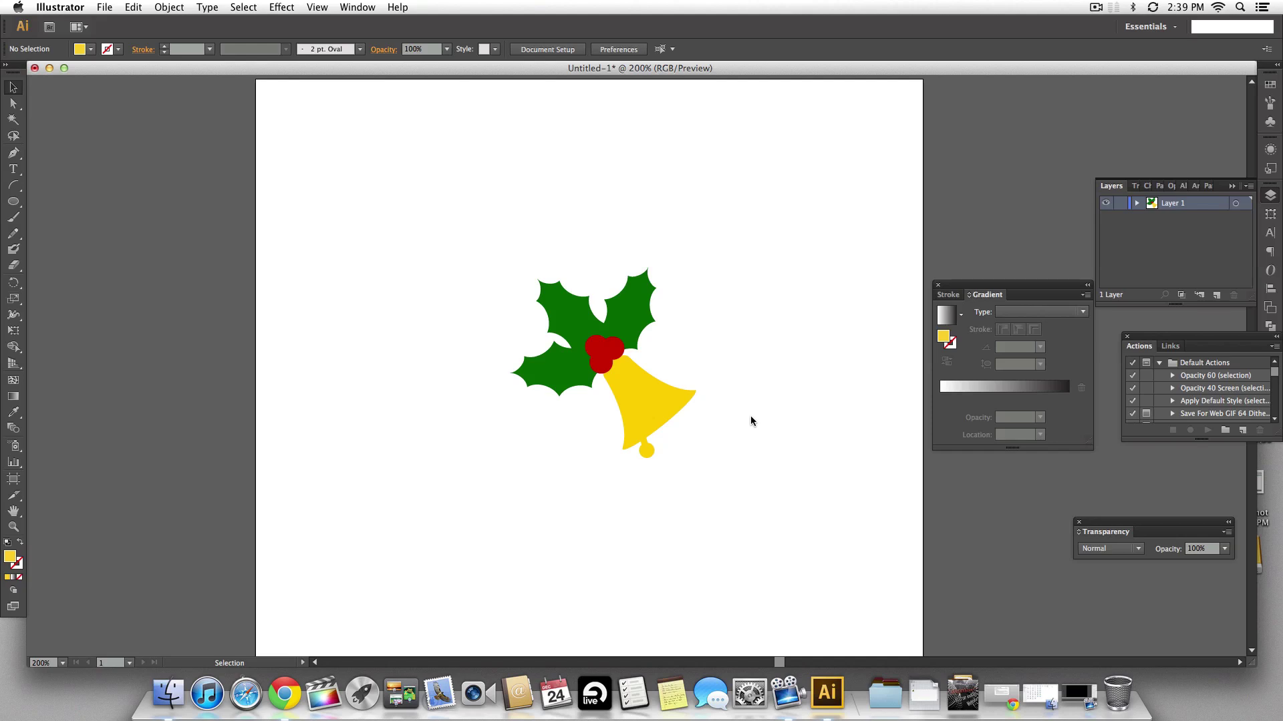
Step: Move the Gradient panel below the Layers panel and fill the upper-right leaf with Gray Gradient 1
click(639, 318)
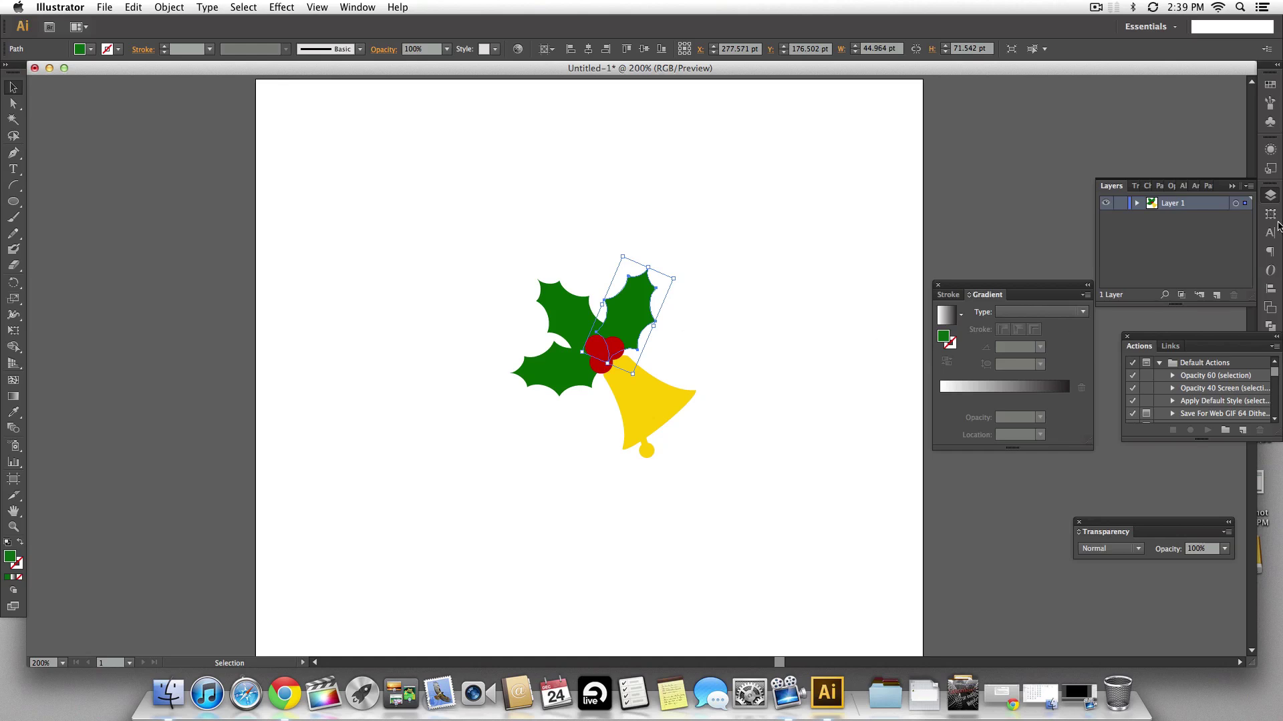
drag(1262, 343, 1262, 398)
mouse_move(1021, 285)
mouse_down()
mouse_move(1061, 307)
mouse_move(1183, 313)
mouse_up()
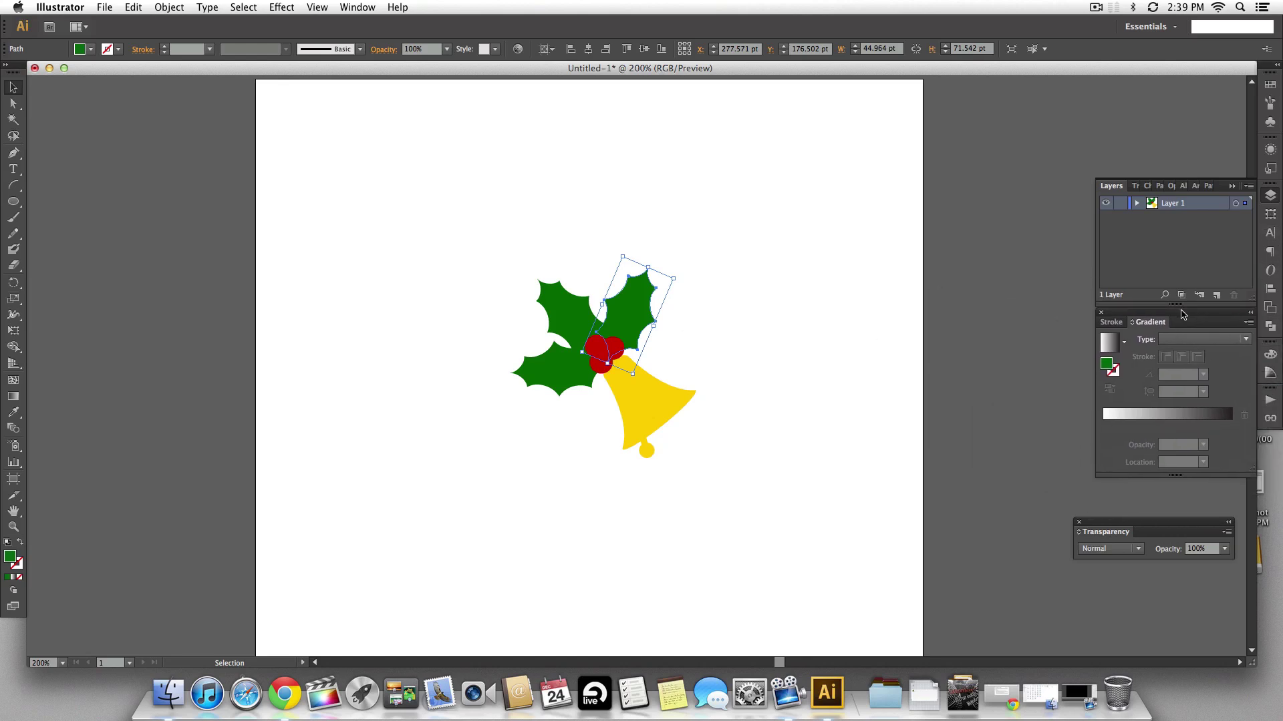
click(1123, 341)
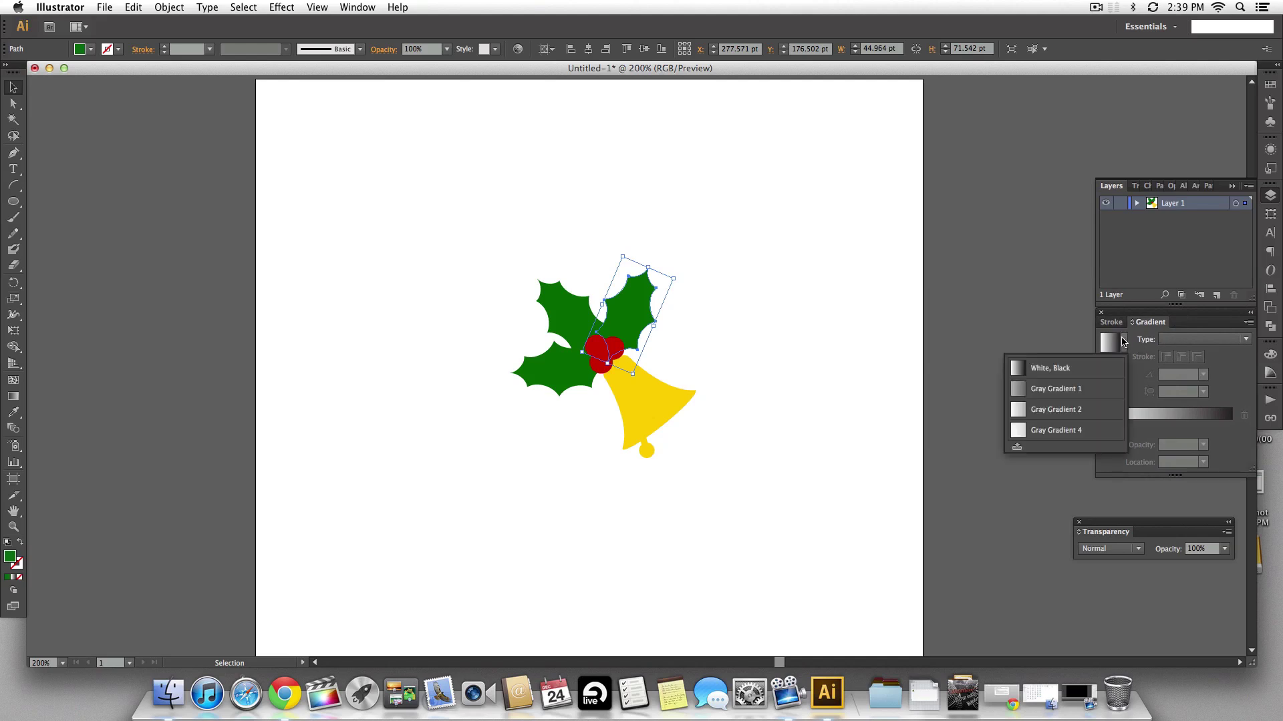
click(1067, 391)
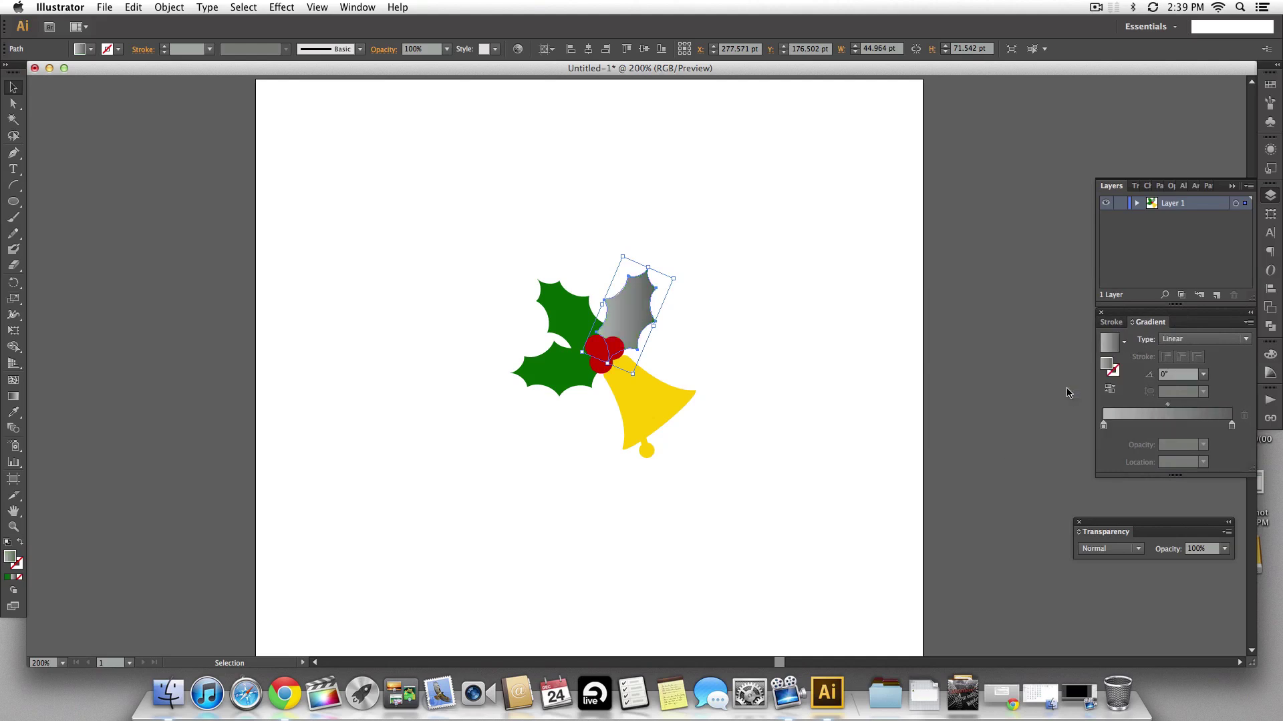
Step: Recolour both stops of the upper-right leaf's gradient with the dark green swatch 006600
double_click(1104, 426)
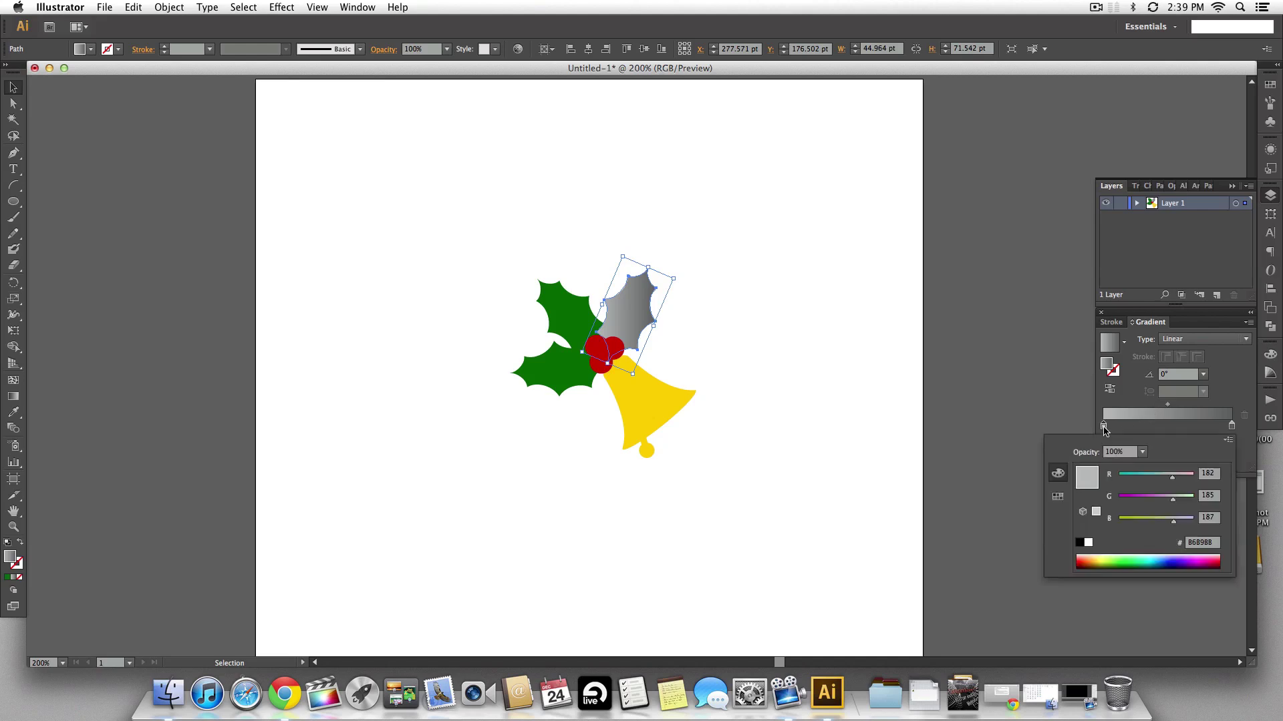
click(1058, 497)
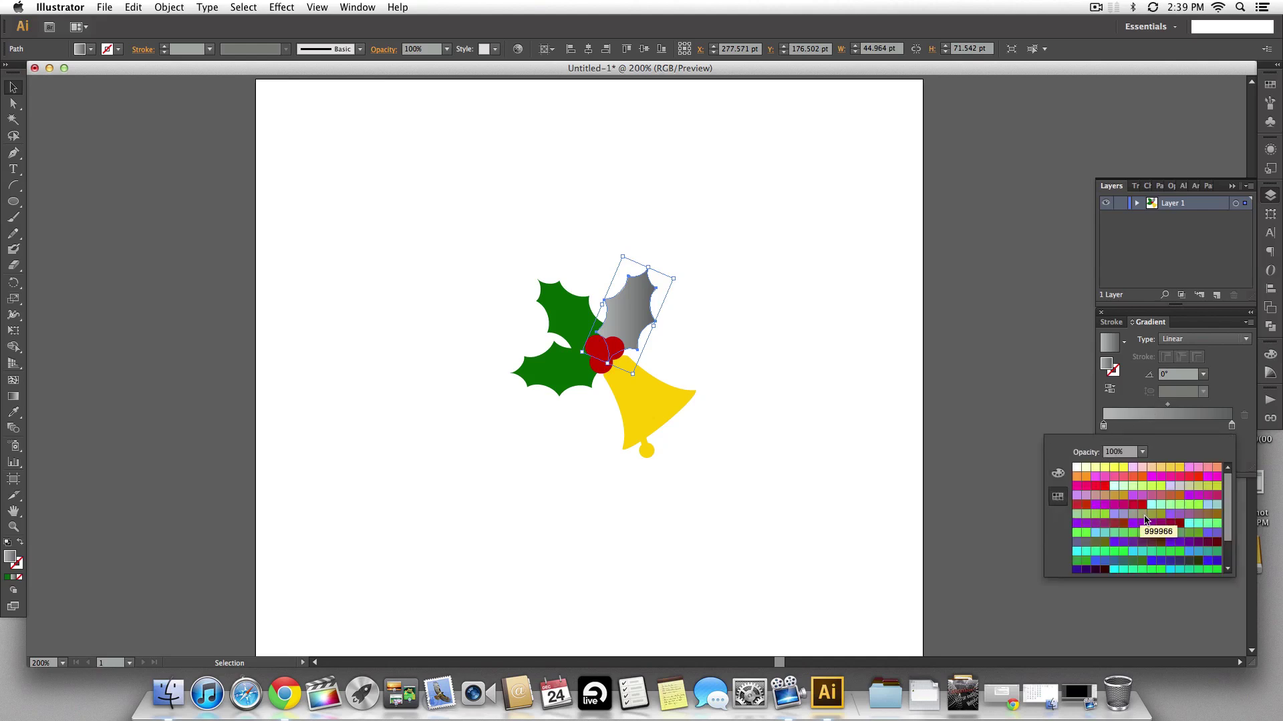
scroll(1146, 524, down, 3)
click(1179, 546)
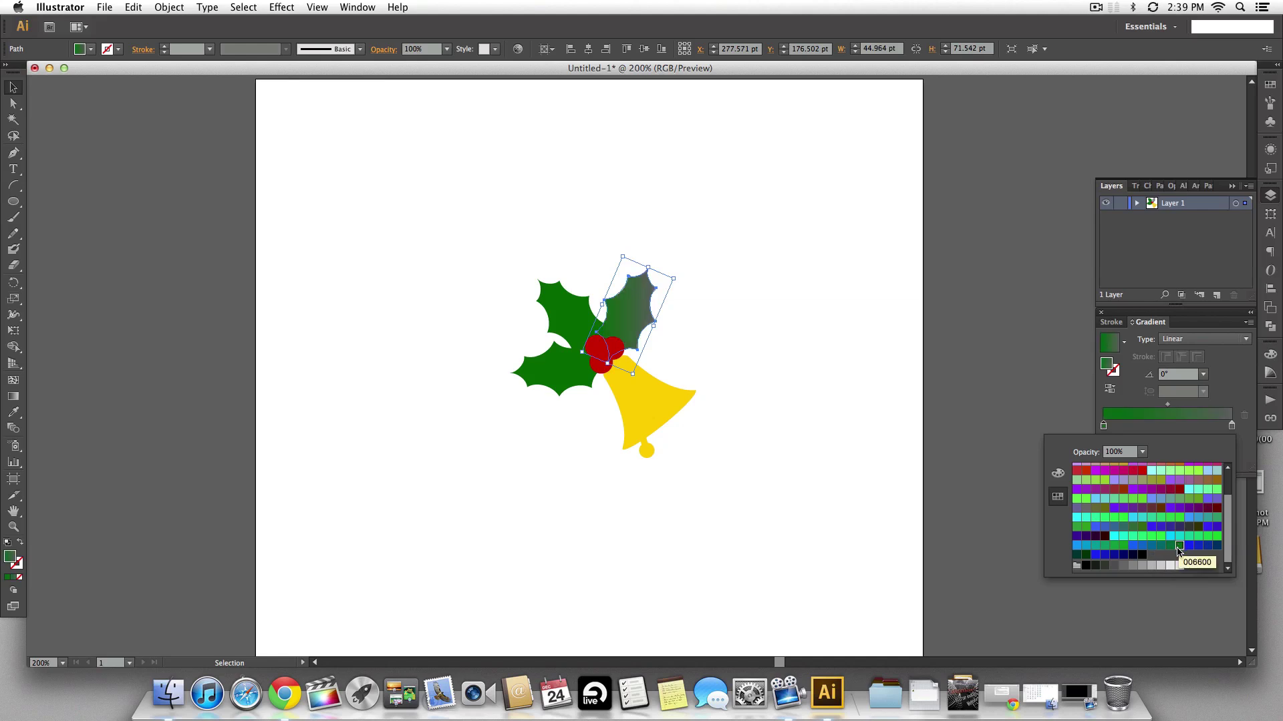
click(1232, 427)
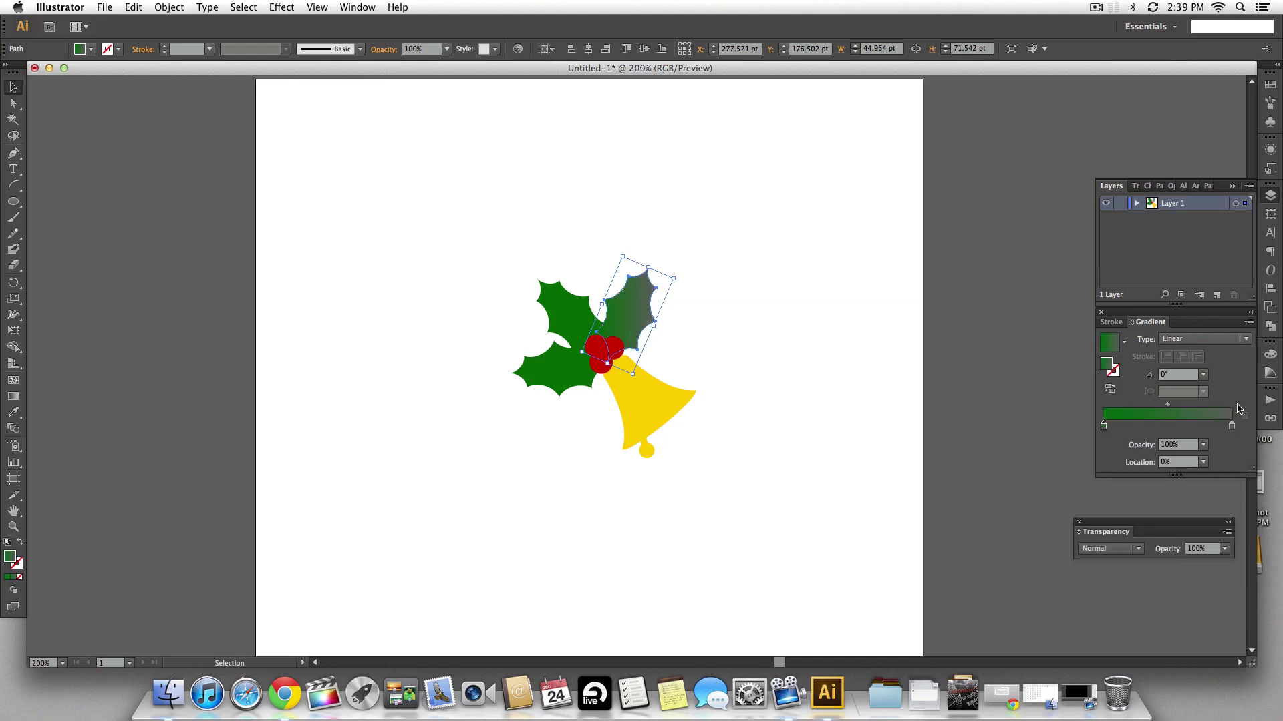
double_click(1232, 428)
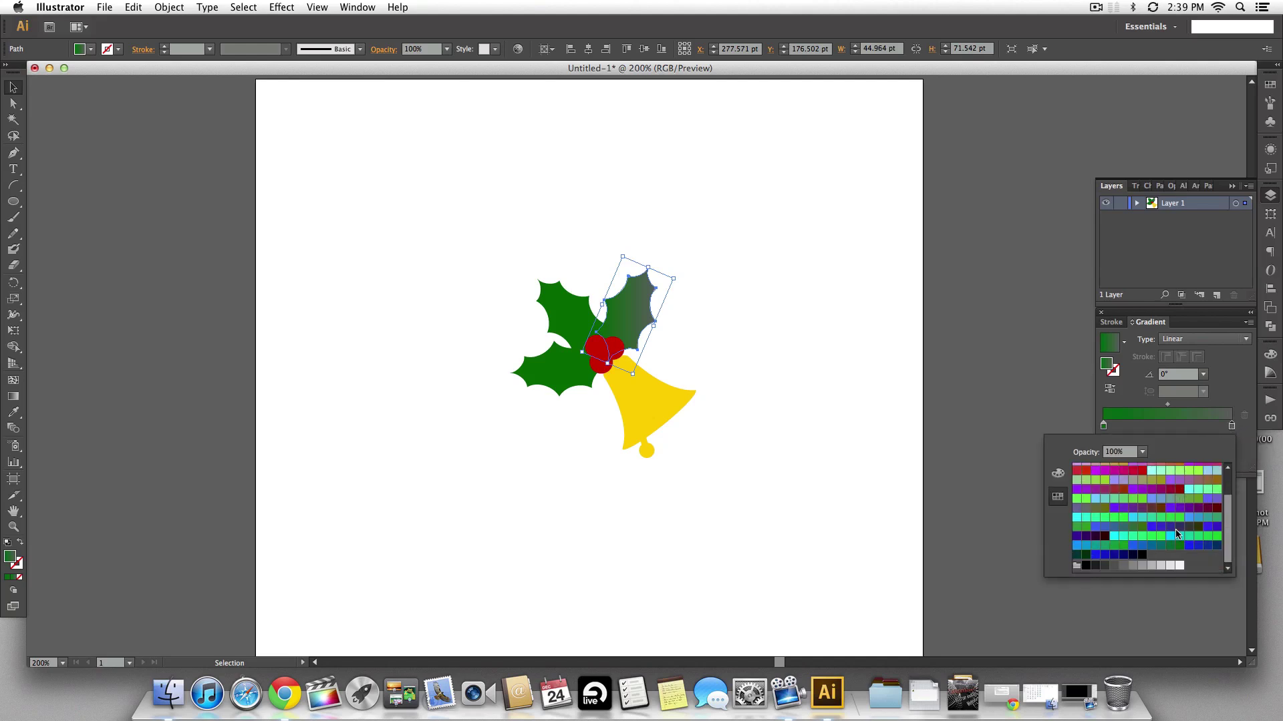
click(1179, 548)
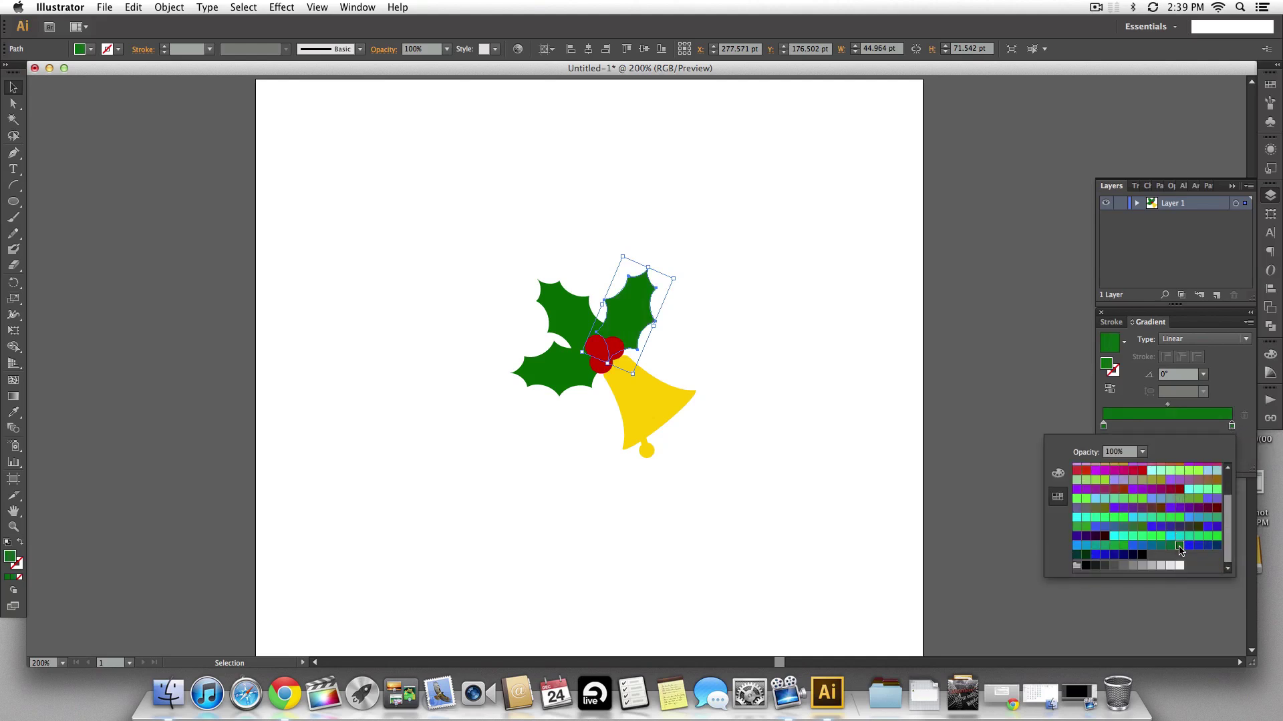
click(1238, 402)
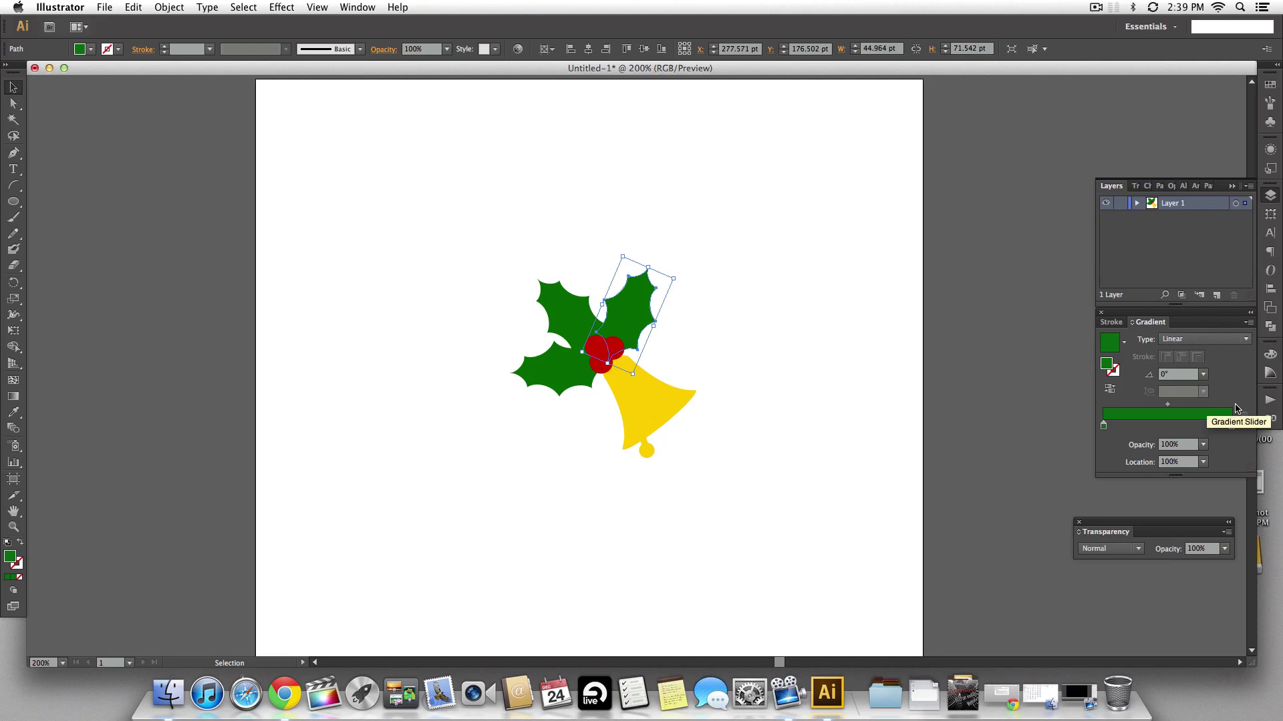
Step: Brighten the starting stop of the upper-right leaf's gradient by raising its green value to about 151
double_click(1104, 427)
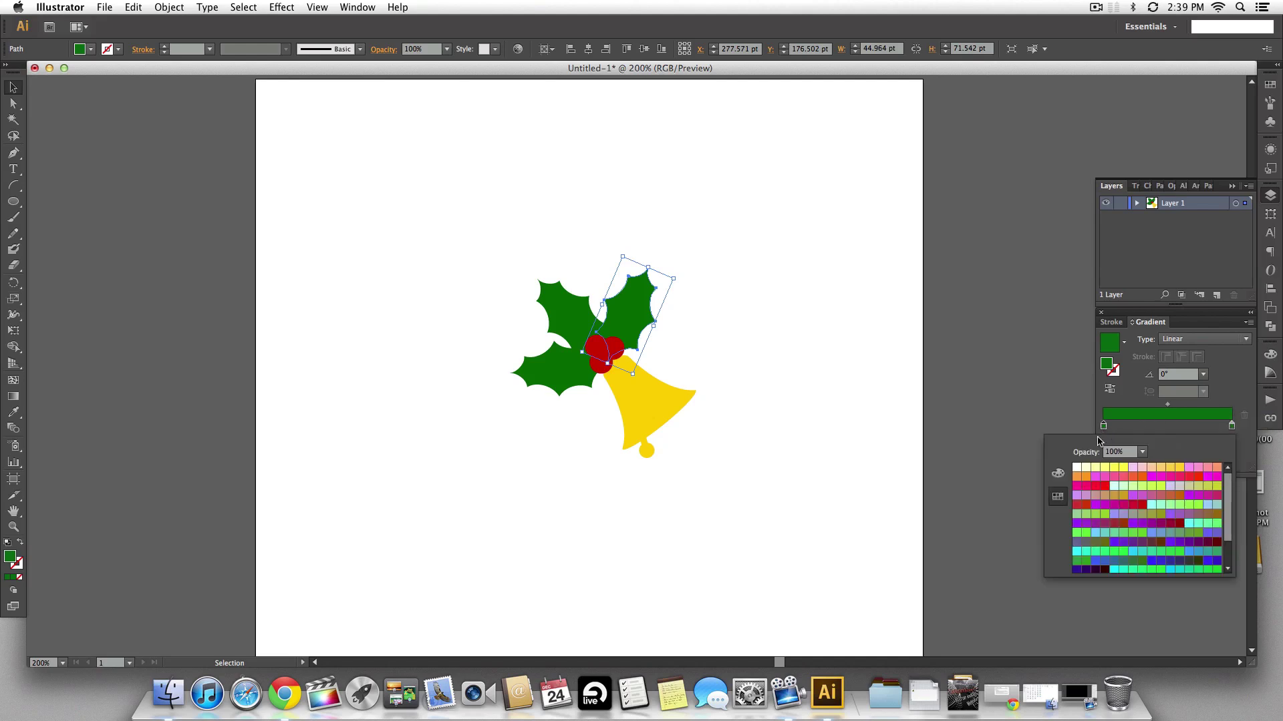
click(1057, 474)
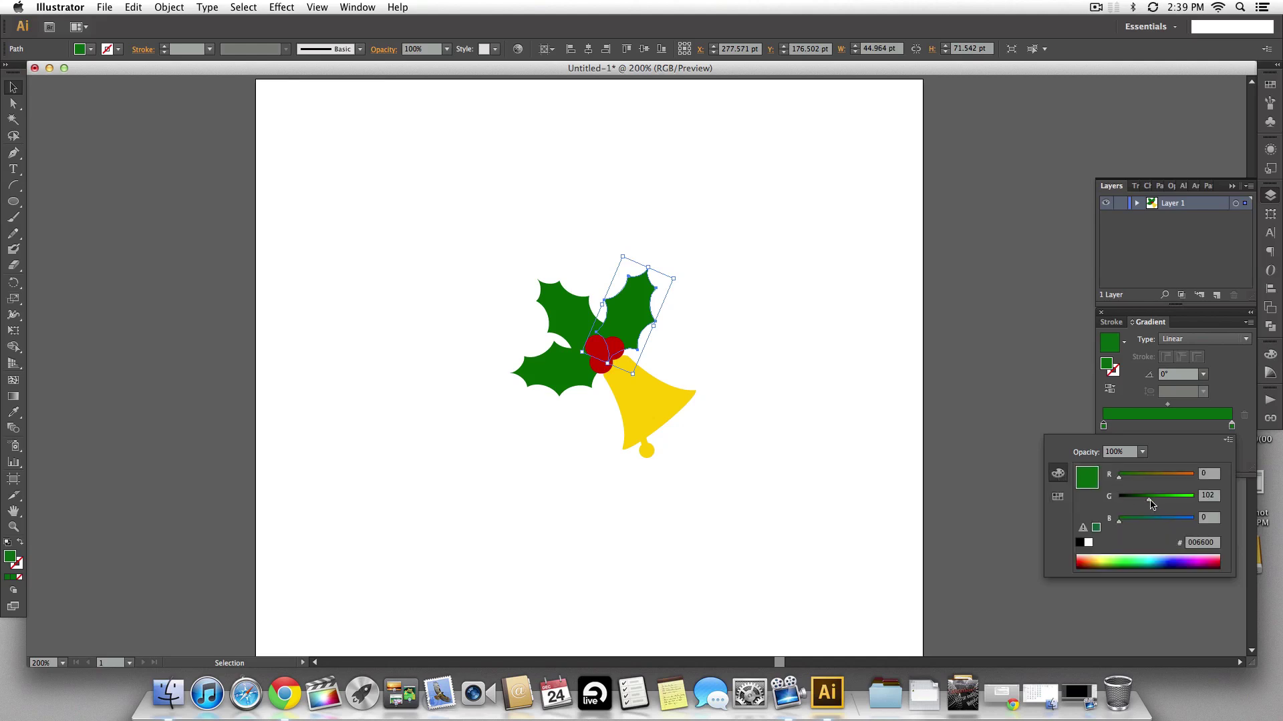
drag(1148, 499, 1163, 501)
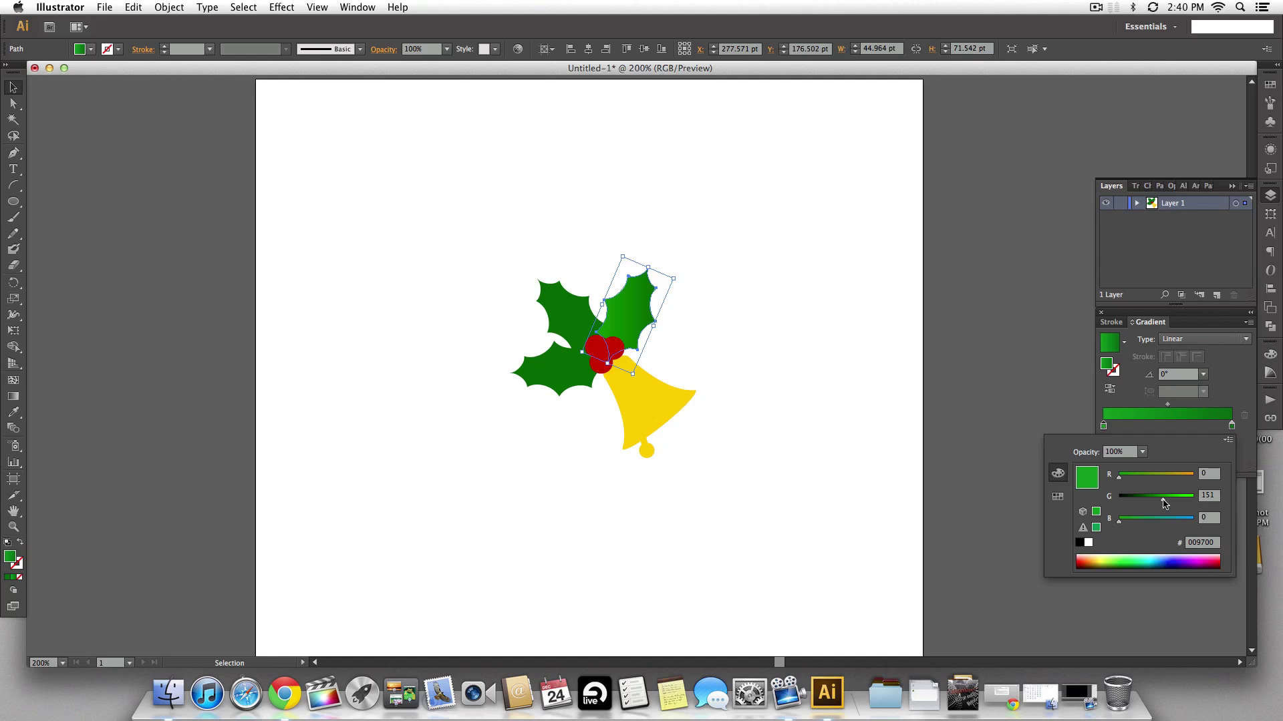
drag(1163, 499, 1165, 501)
click(1230, 379)
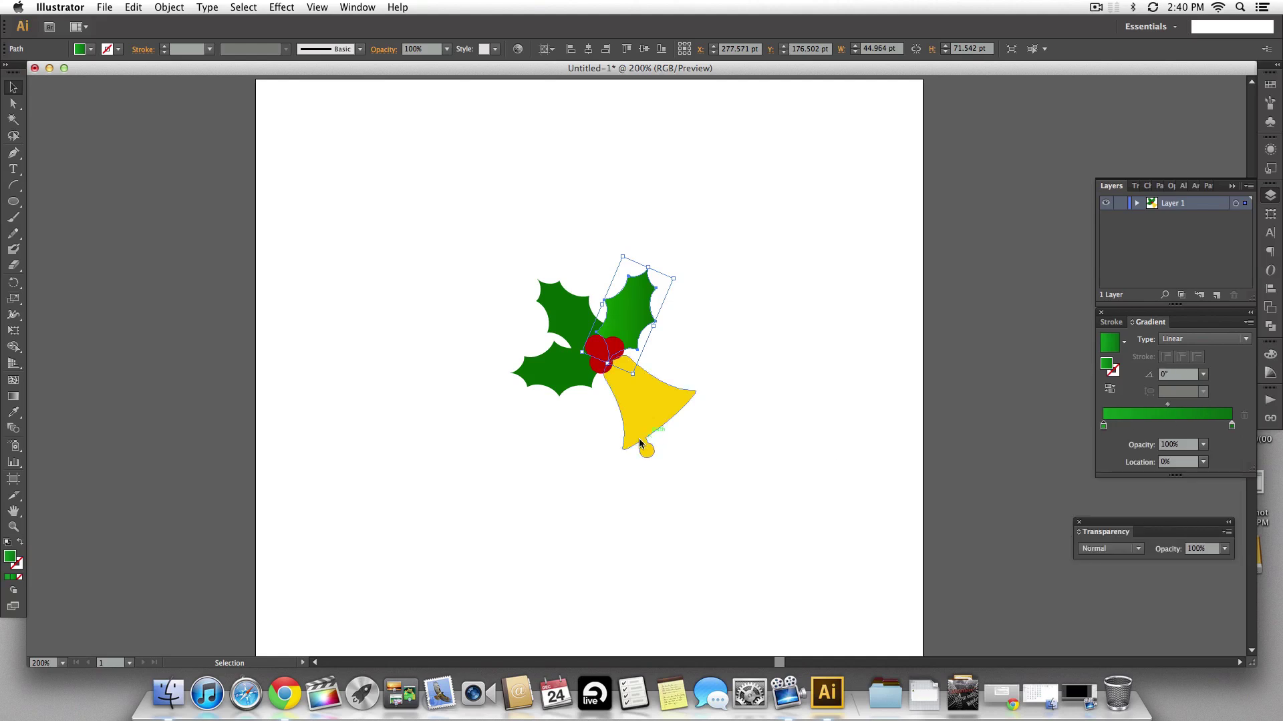
Step: Run the upper-right leaf's gradient from tip to base at about -112.2° and save it as a gradient swatch
click(14, 397)
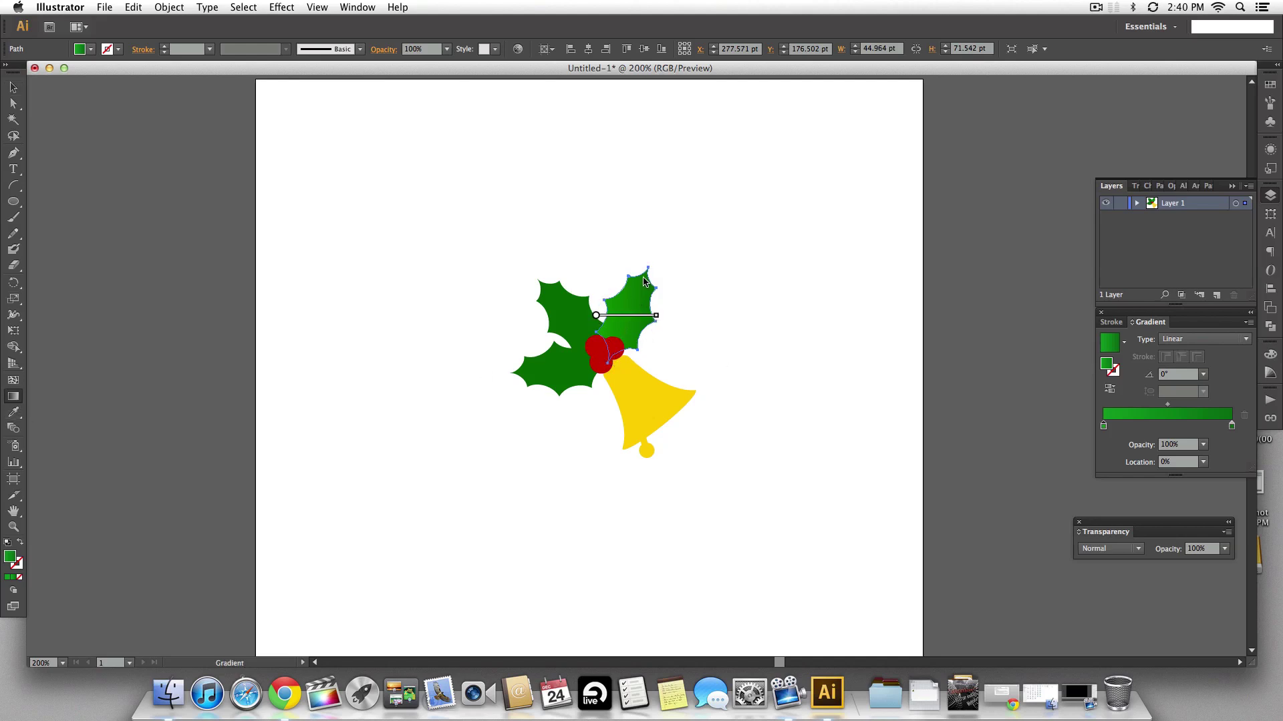
drag(645, 276, 610, 356)
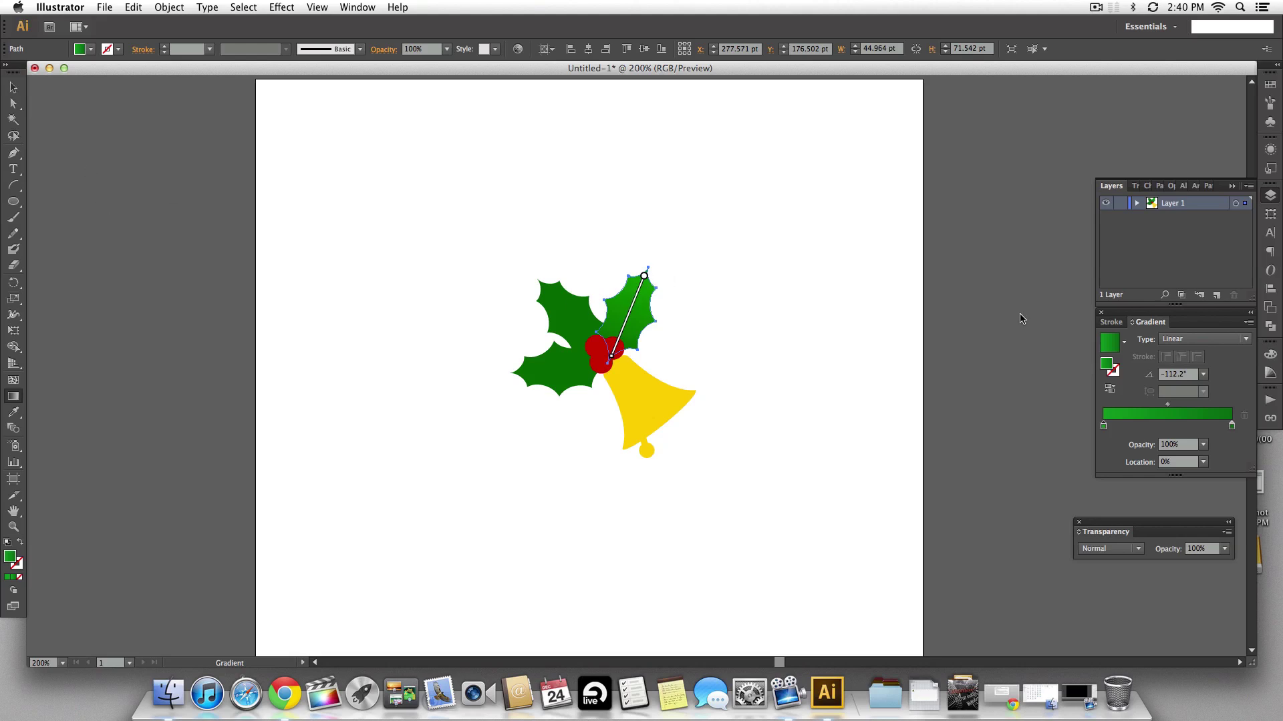
click(1125, 343)
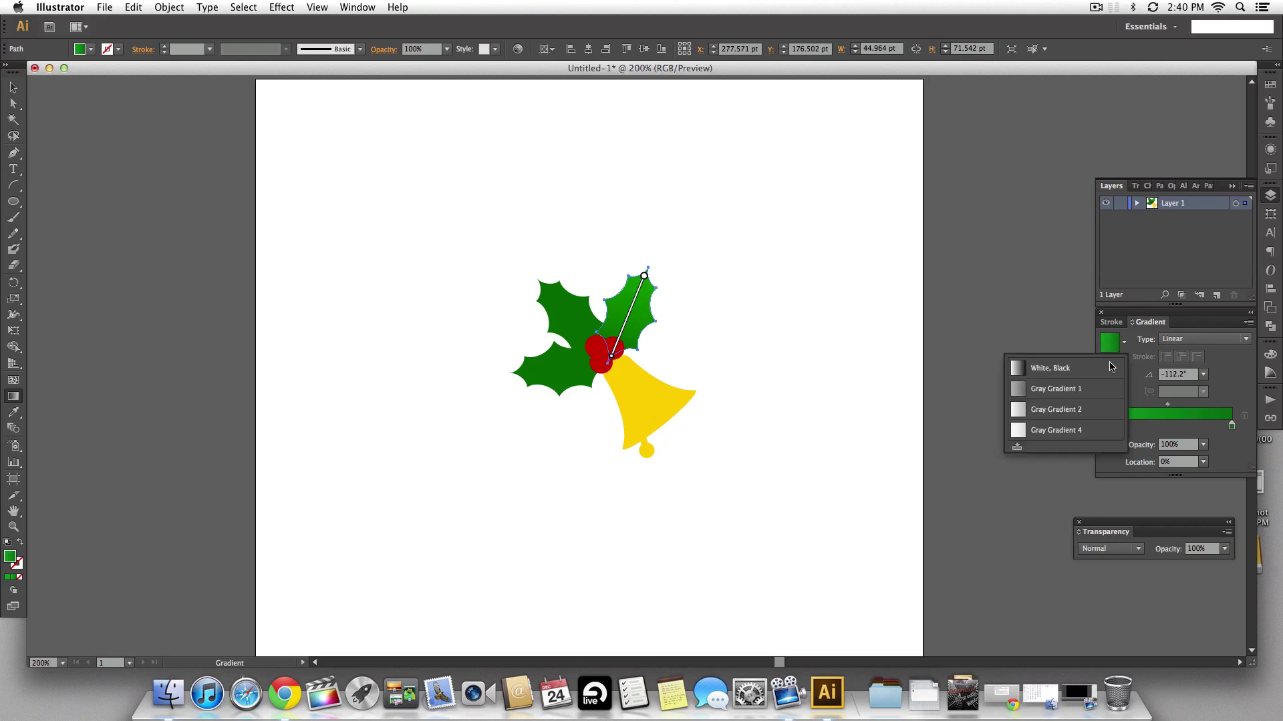
click(1016, 447)
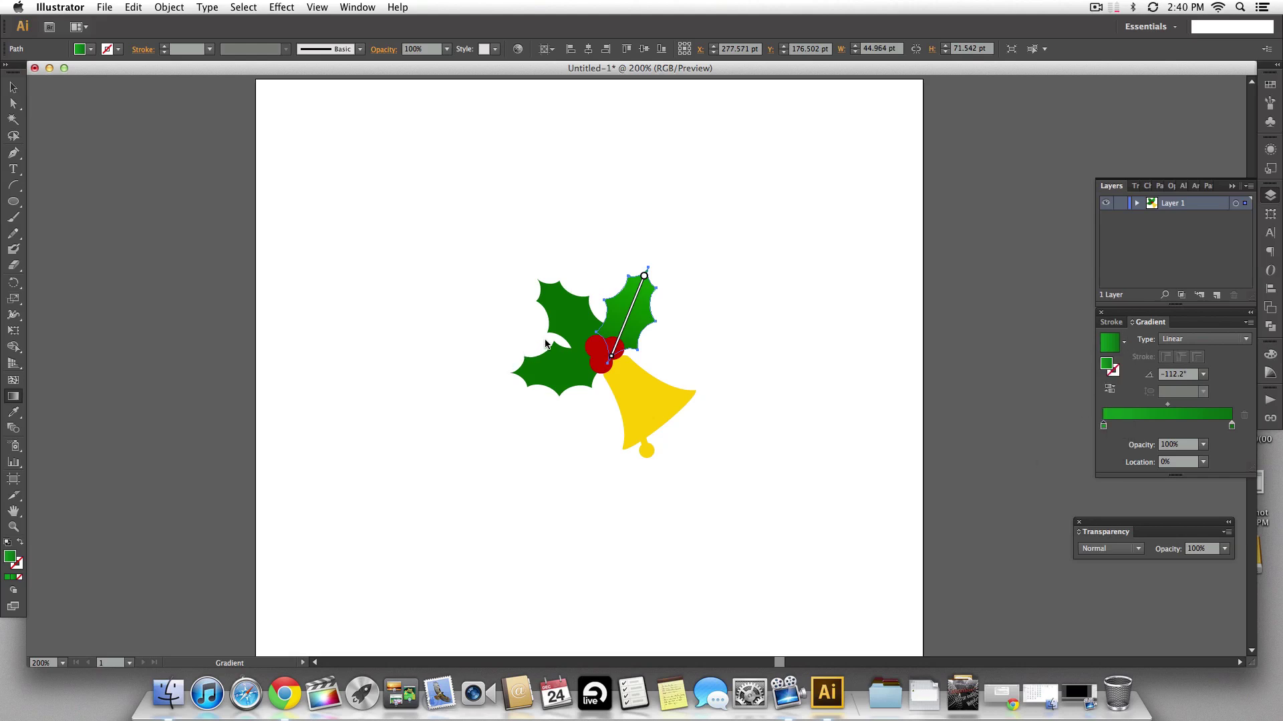
Step: Fill the upper-left leaf with the saved green gradient and run it from the leaf's tip to the berries
click(13, 86)
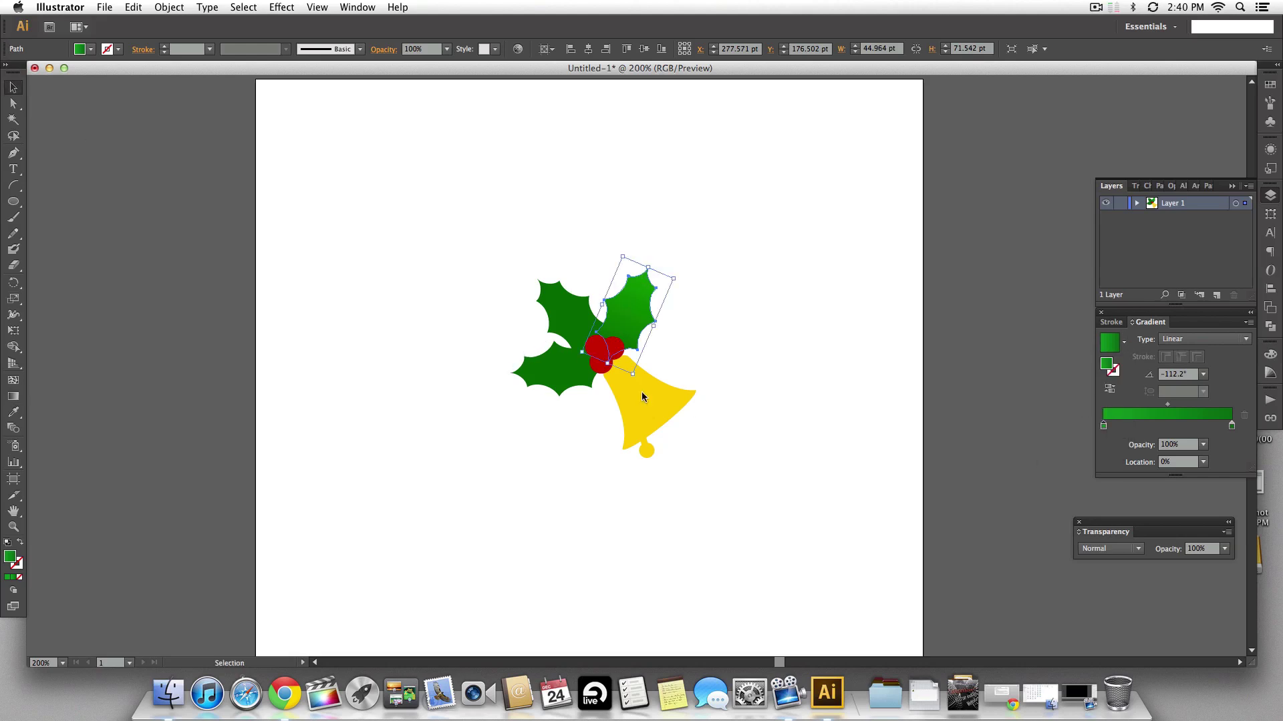
click(569, 320)
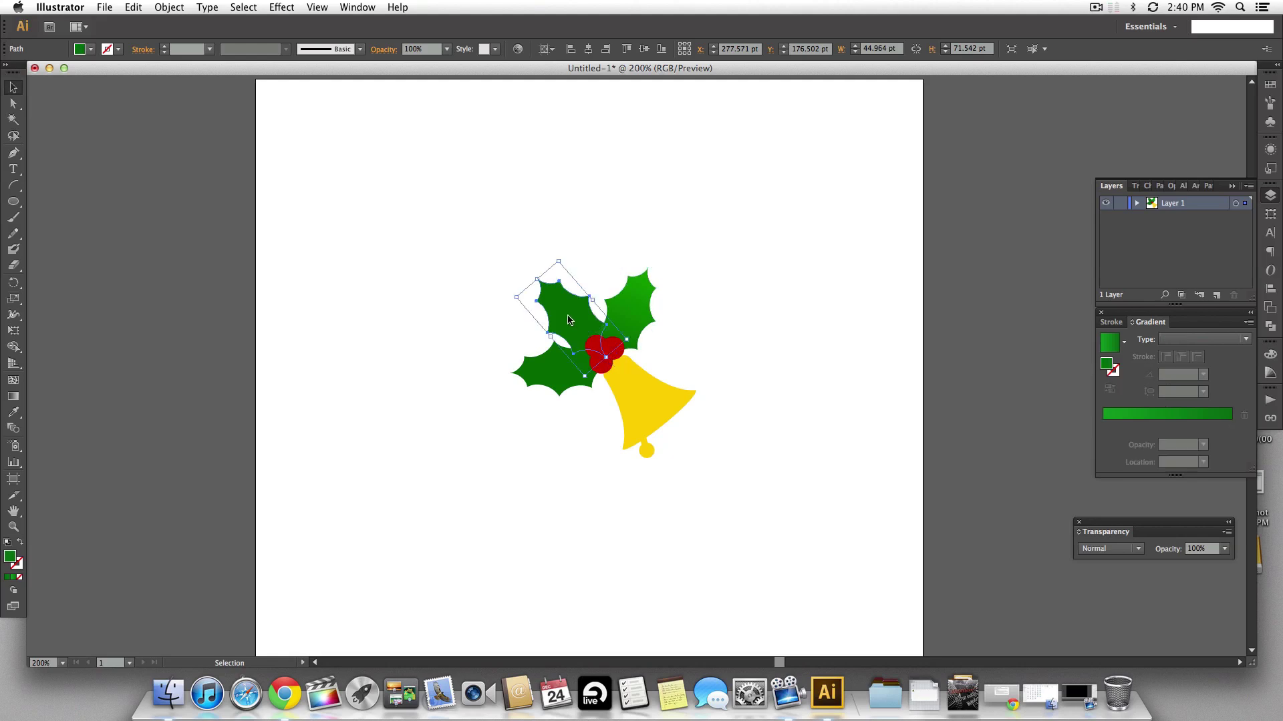
click(1124, 344)
click(1064, 432)
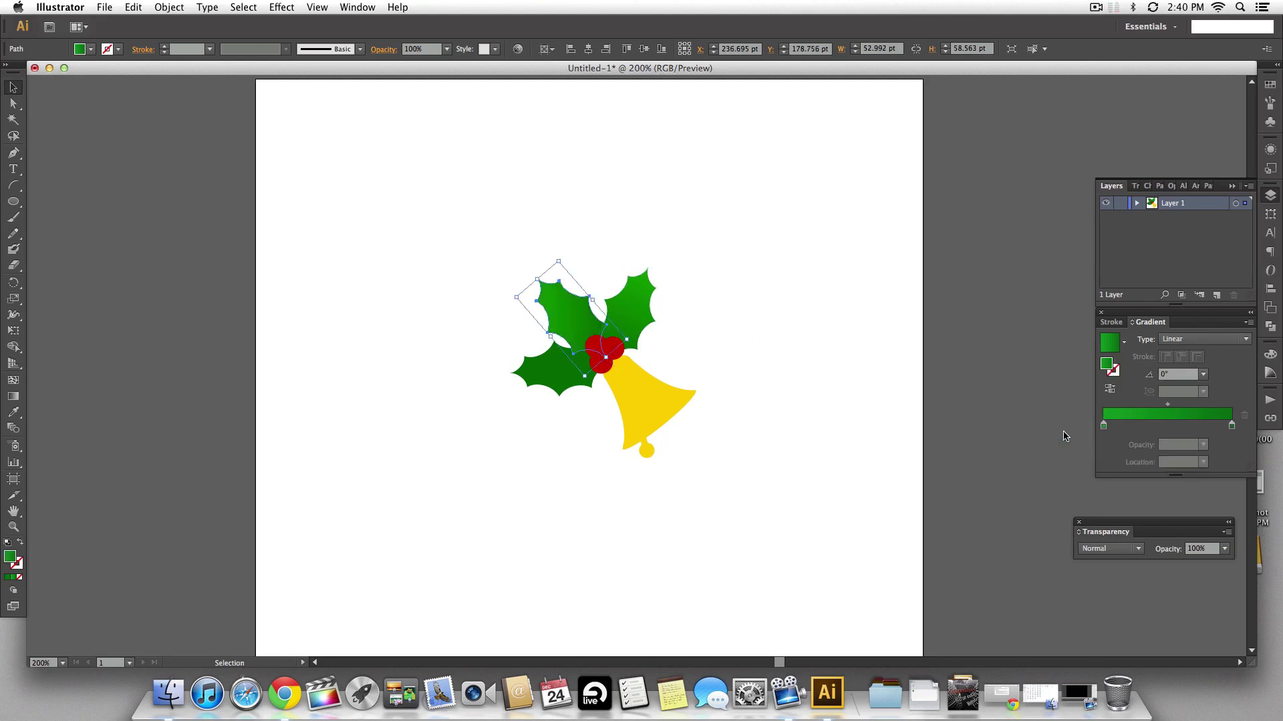
click(13, 397)
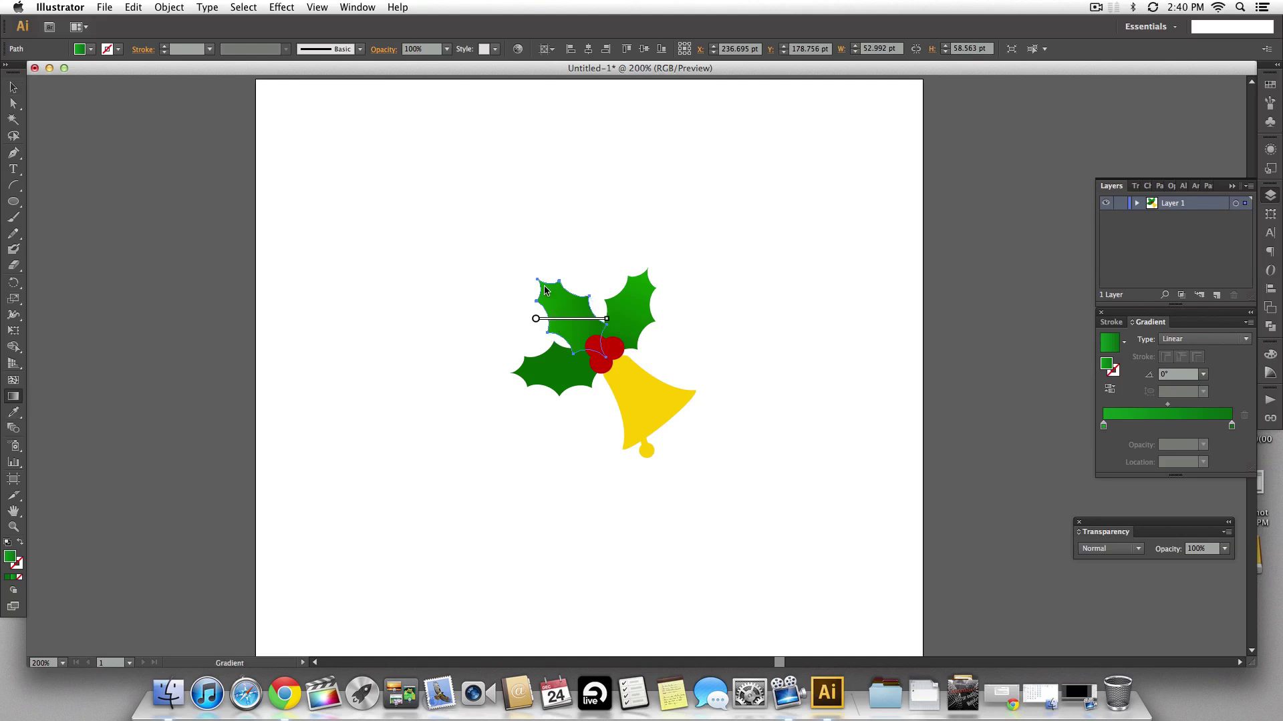
drag(543, 288, 599, 352)
key(v)
Step: Fill the lower-left leaf with the saved green gradient, run from its tip to the berries at about 15.7°
click(551, 373)
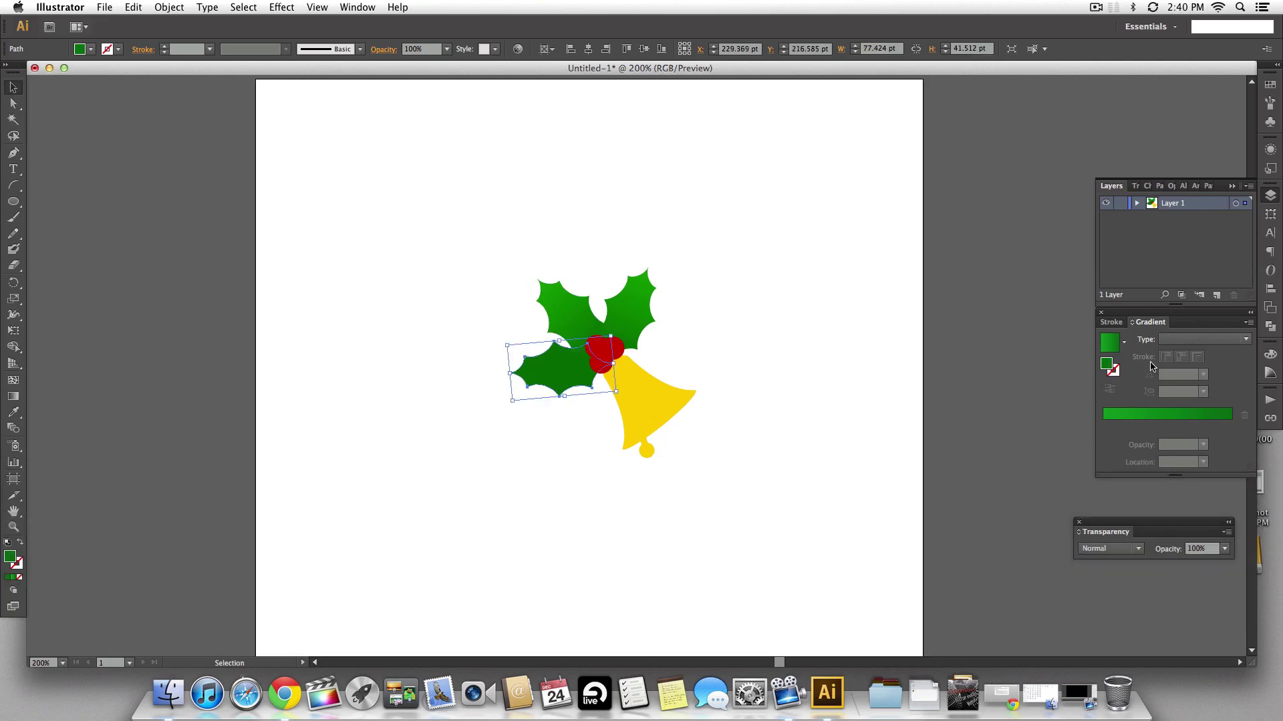
click(1124, 342)
click(1070, 431)
key(g)
drag(514, 388, 600, 364)
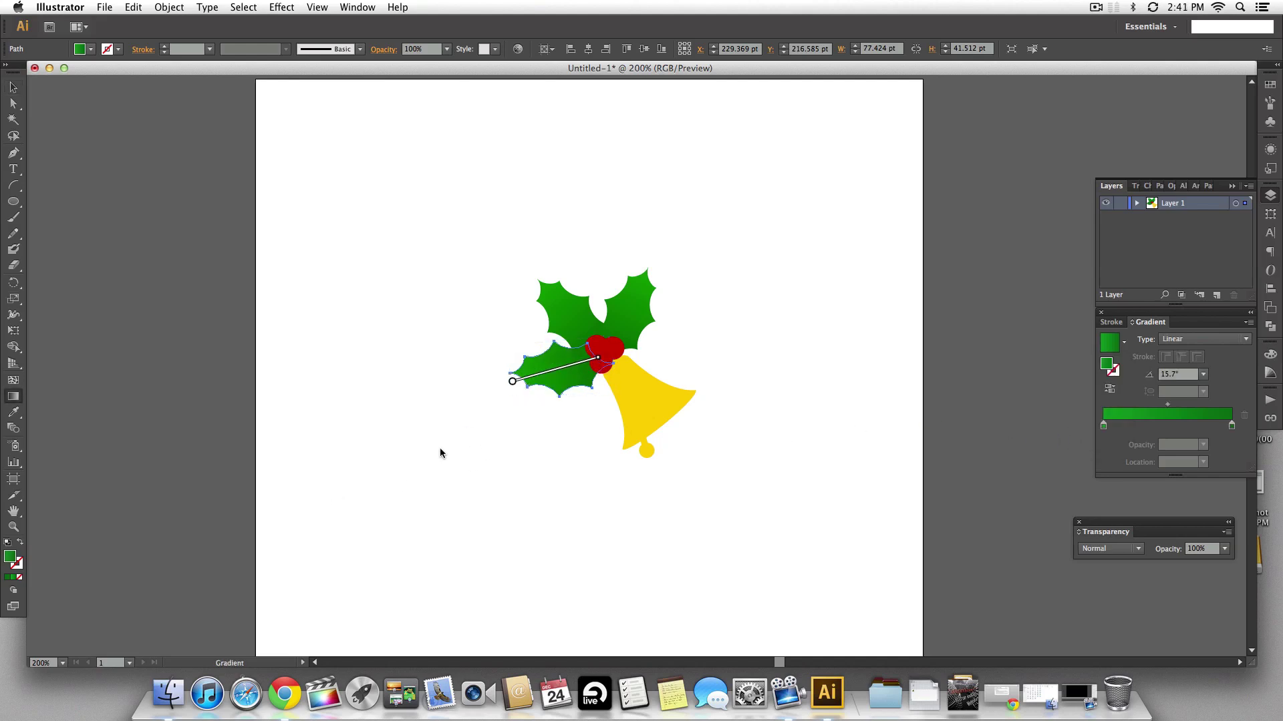
click(13, 87)
click(531, 506)
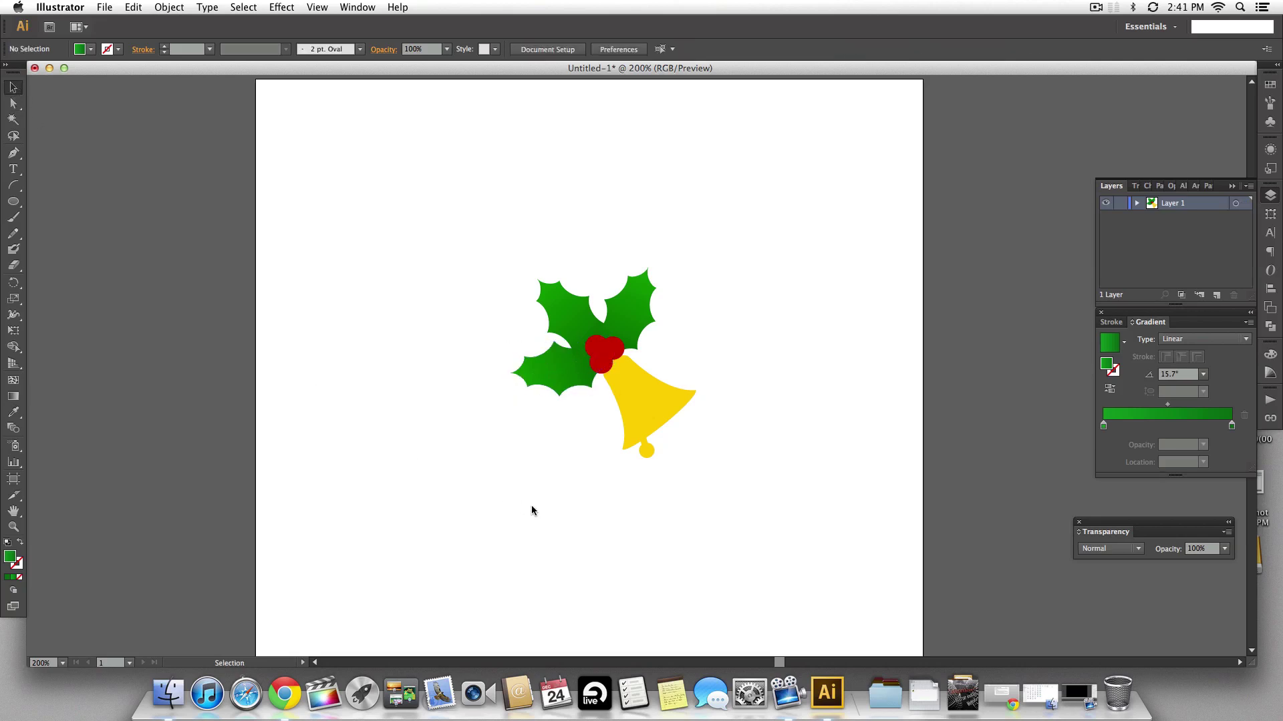
Step: Darken the end stop of the upper-right leaf's gradient to a green value of 53 and save it as a new gradient swatch
click(627, 307)
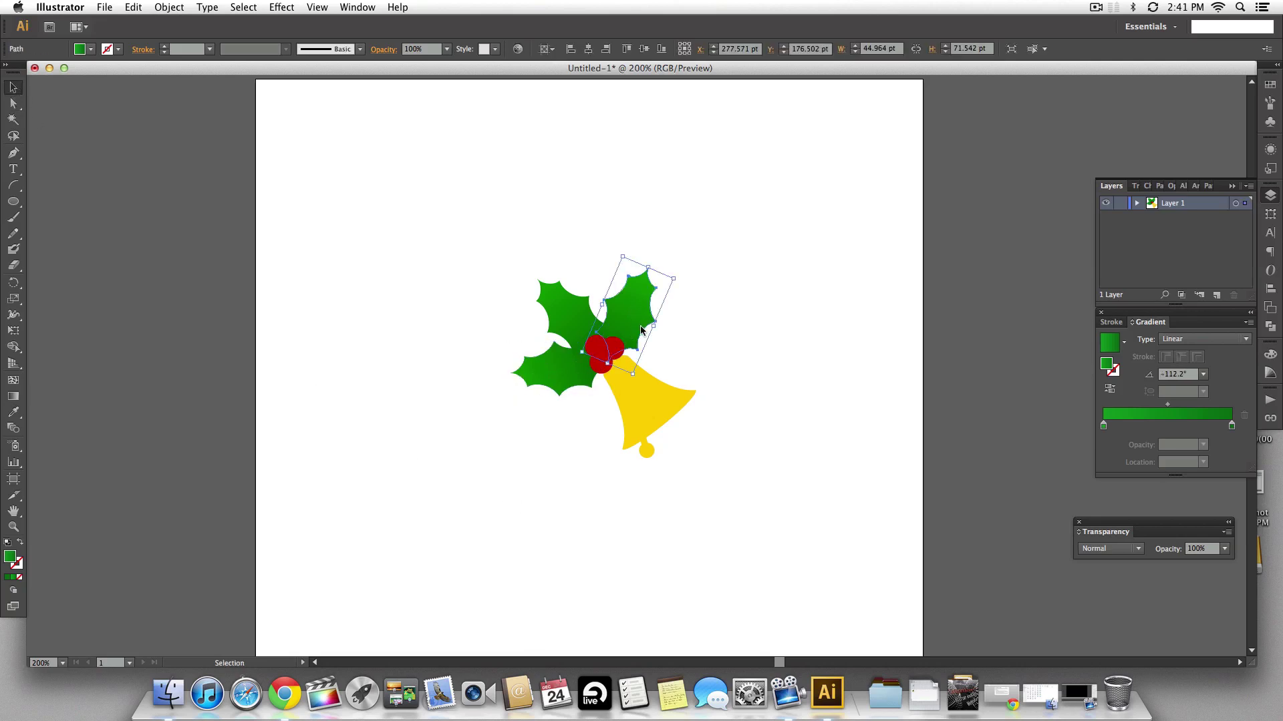
double_click(1232, 427)
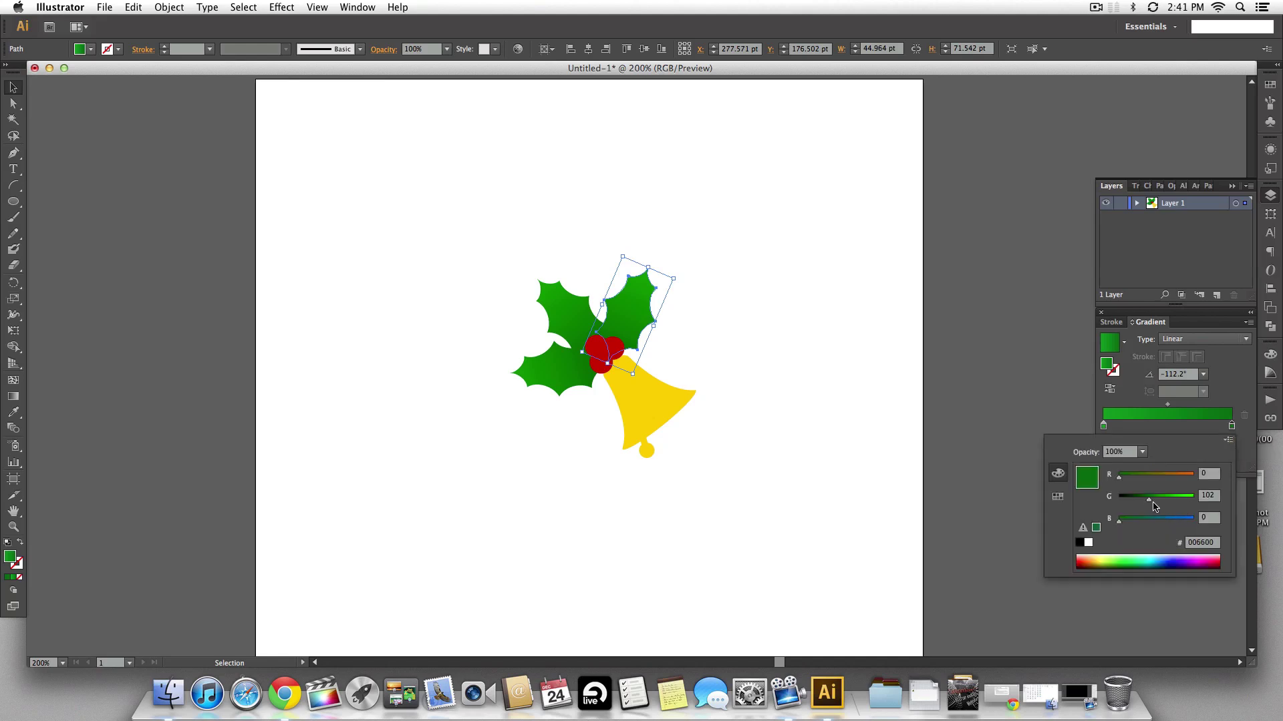
drag(1148, 499, 1136, 503)
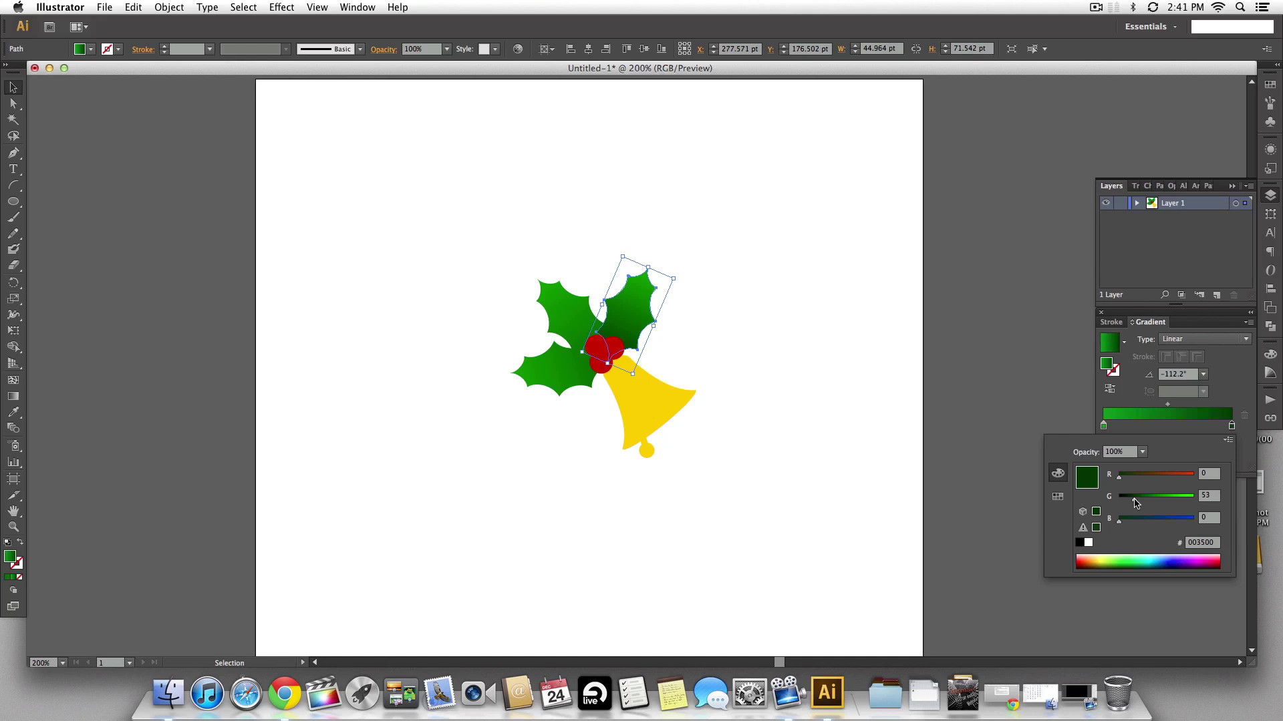
click(1230, 395)
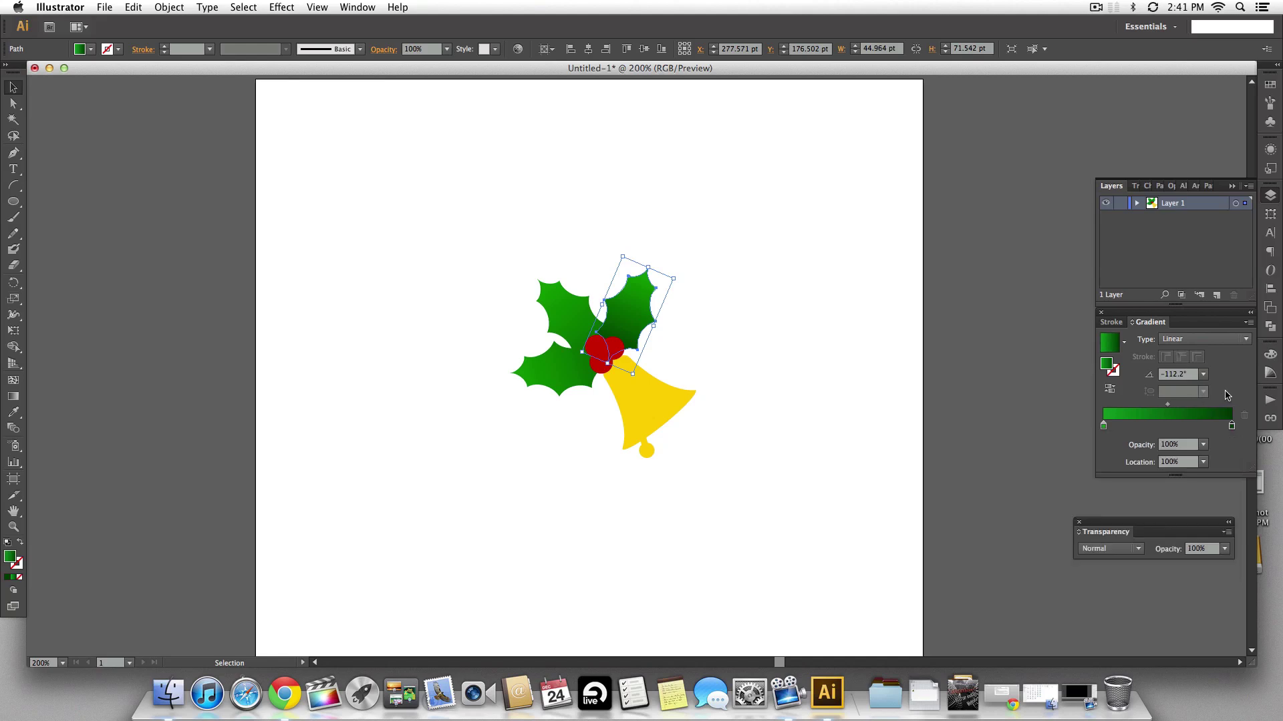
click(1123, 342)
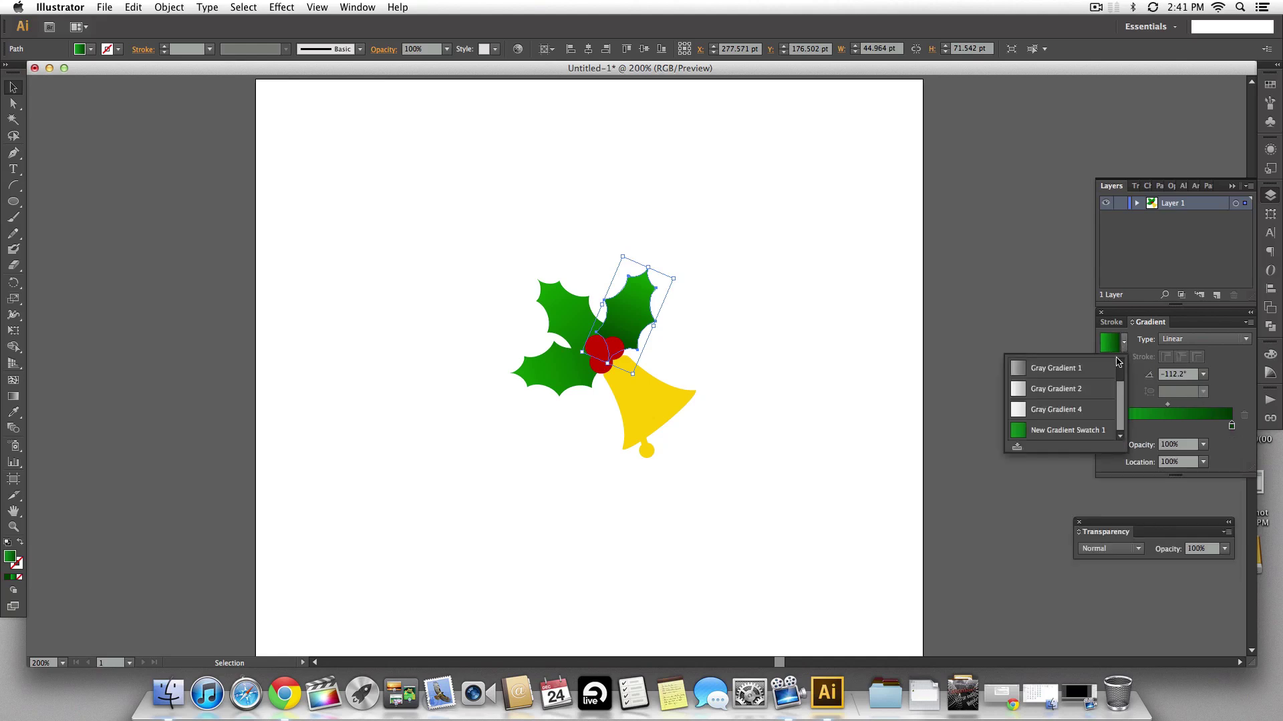
click(1018, 451)
click(1124, 342)
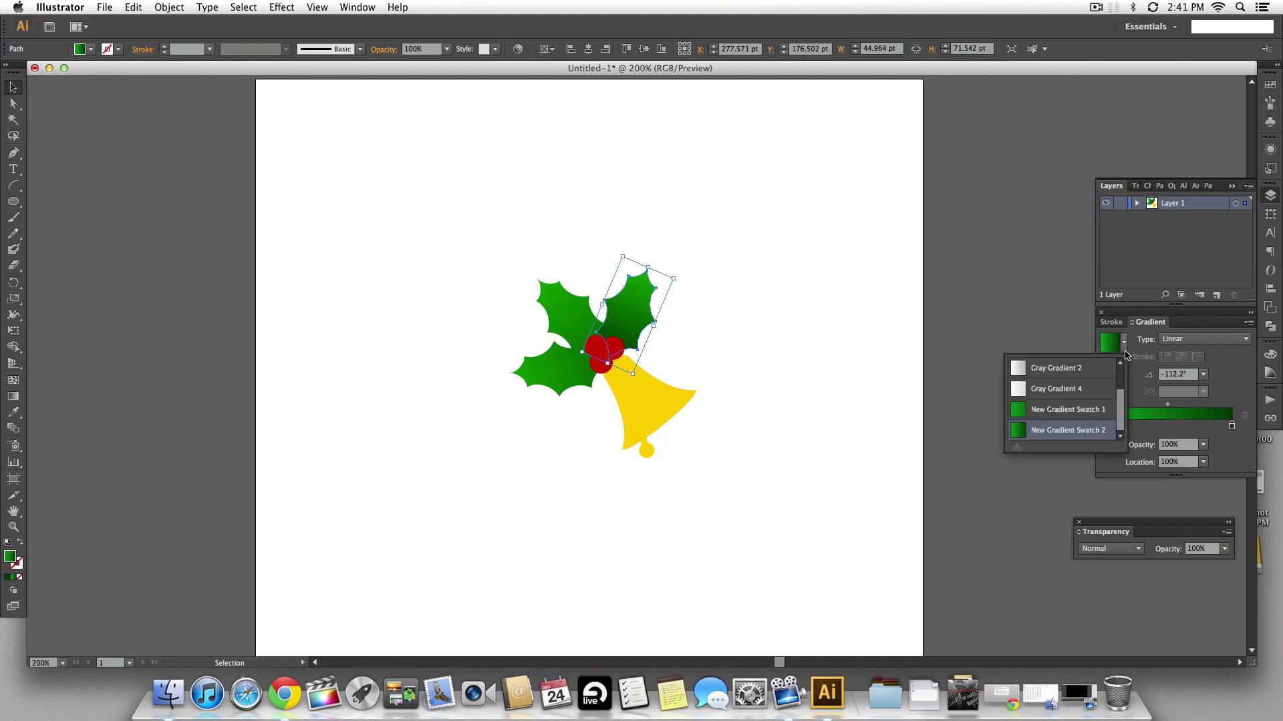
click(1126, 354)
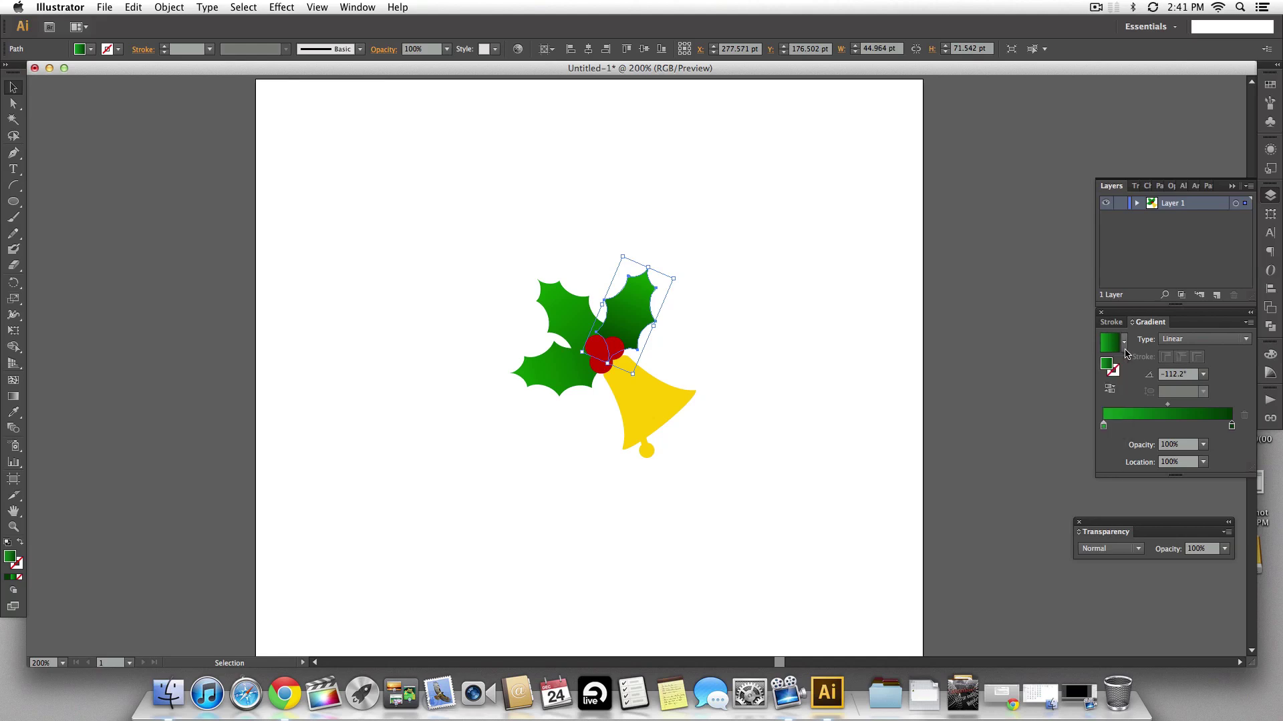
Step: Apply the newly saved darker green gradient swatch to the upper-left and lower-left leaves
click(581, 322)
click(1124, 342)
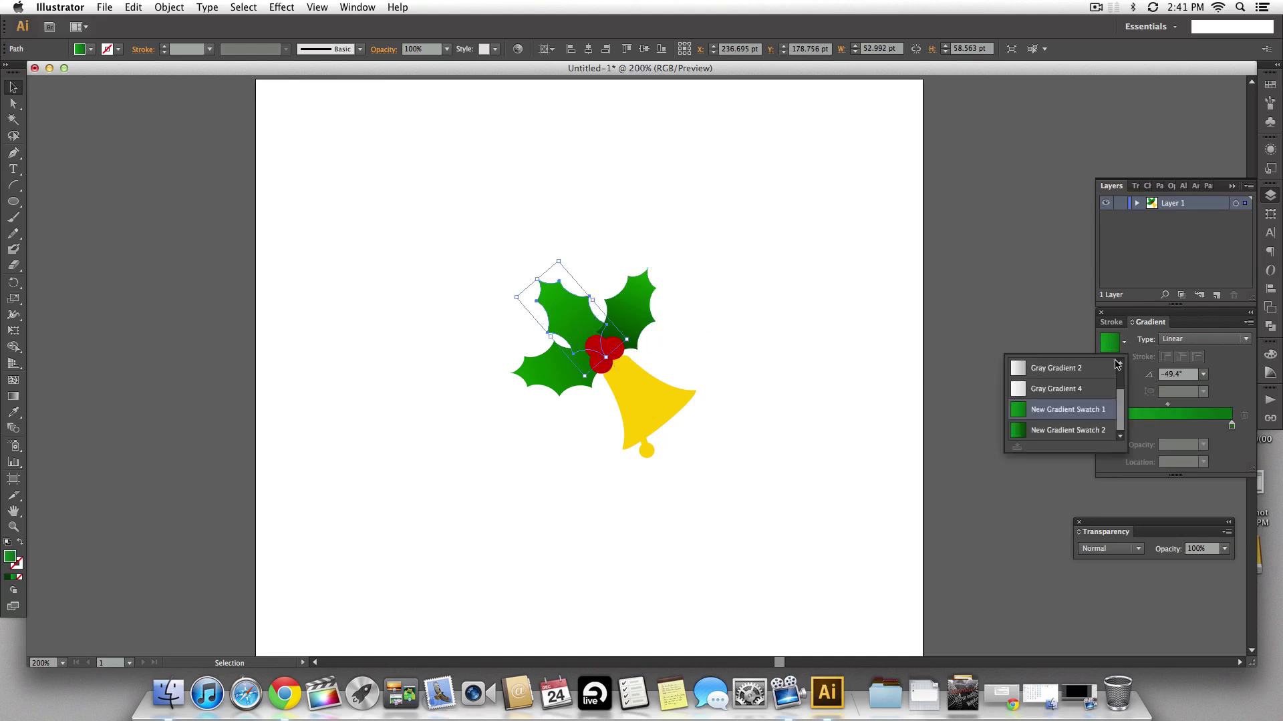
click(1066, 430)
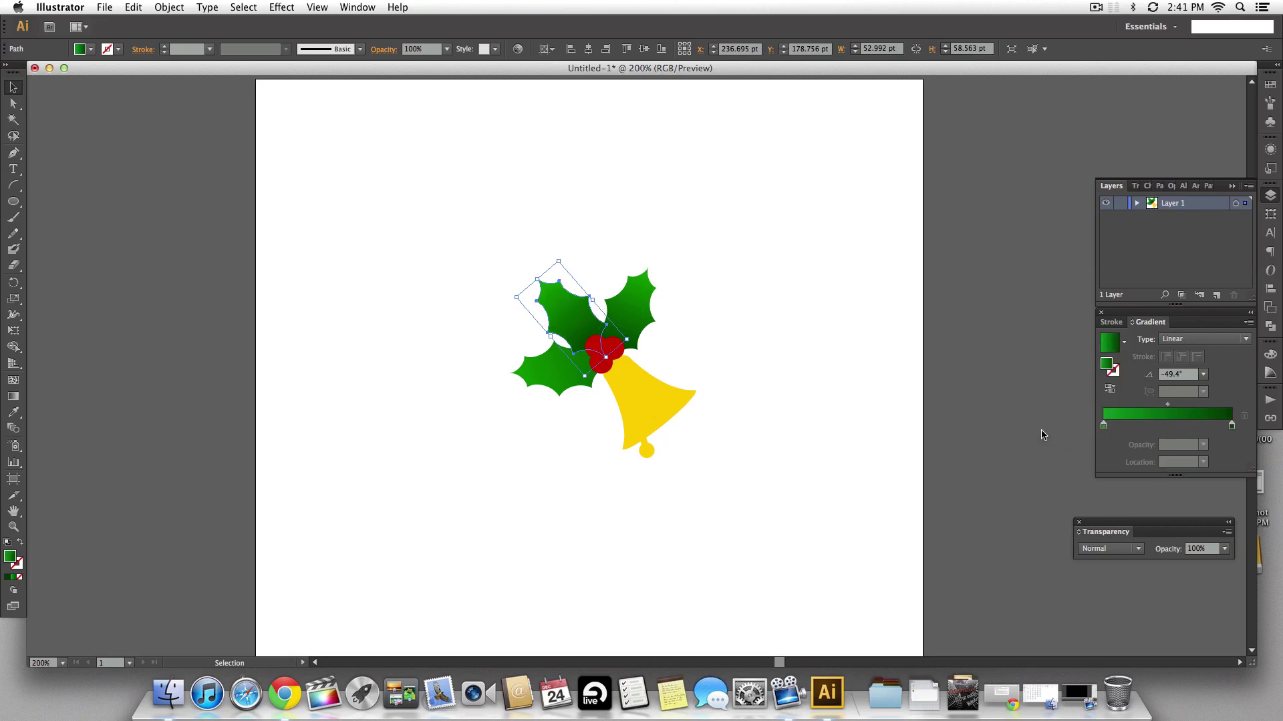
click(554, 374)
click(1124, 342)
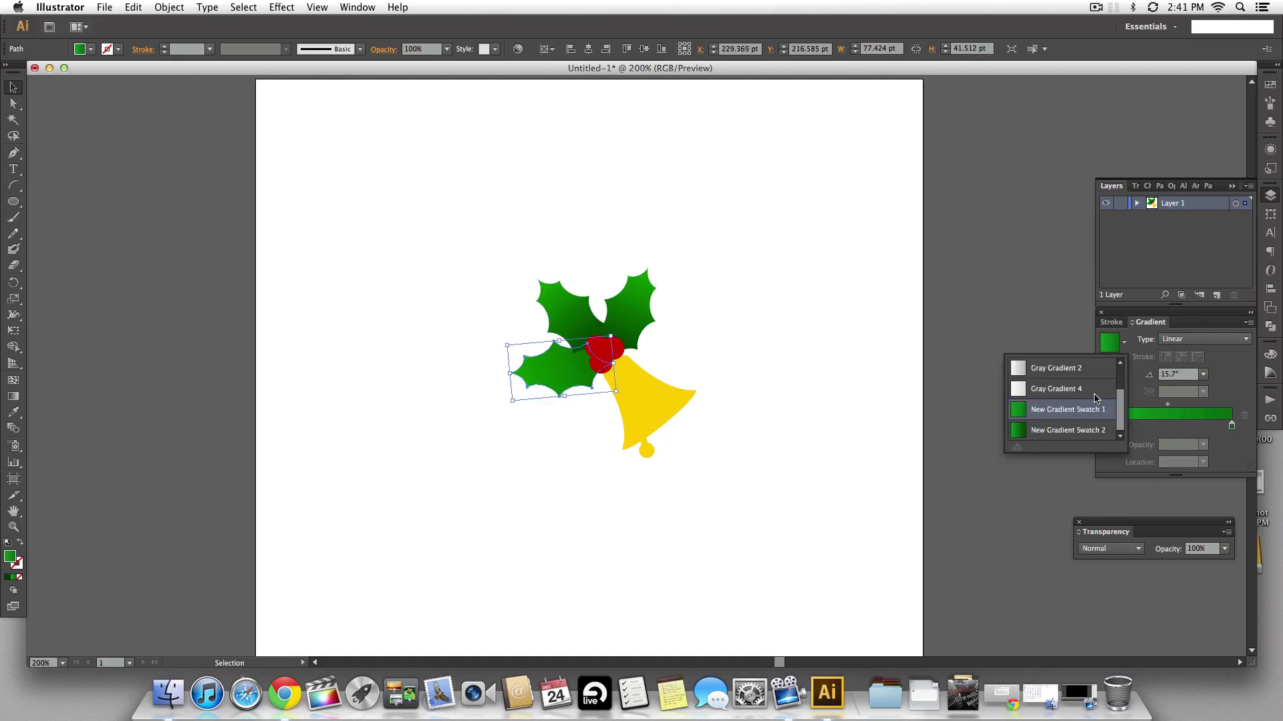
click(1075, 430)
click(781, 428)
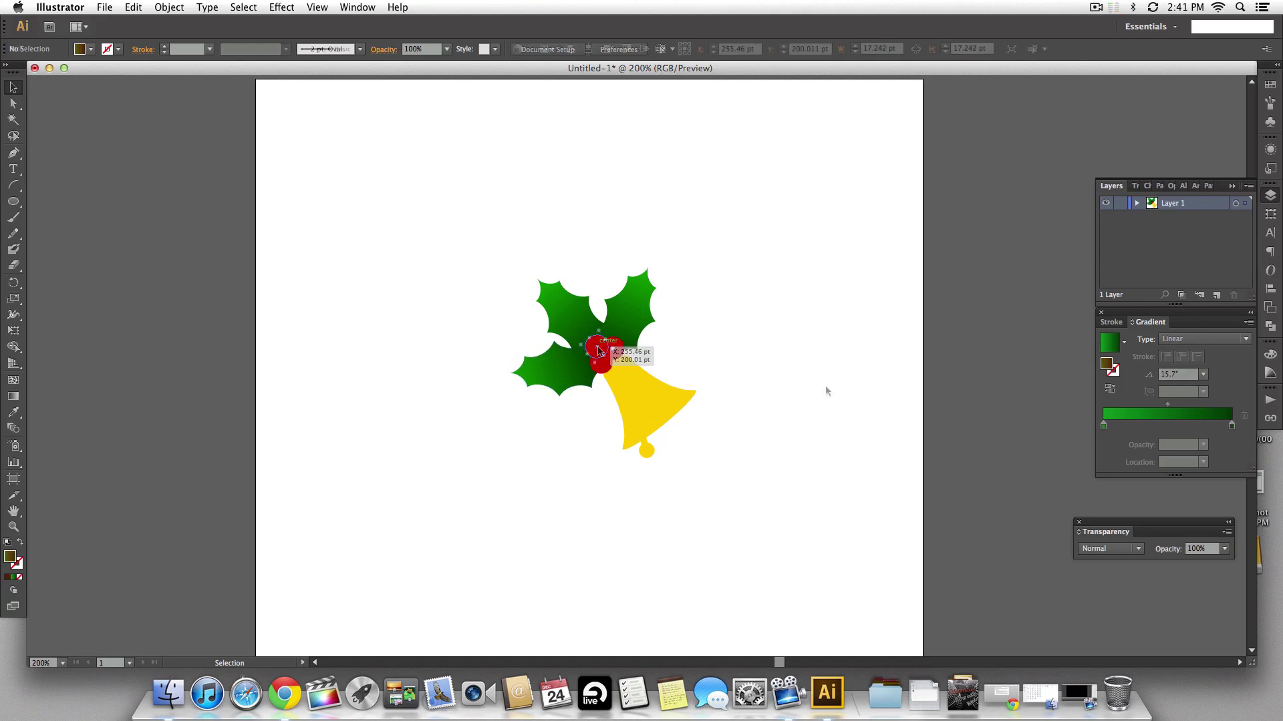
Step: Fill the upper-left berry with the Gray Gradient 1 preset and recolor its starting stop to the red CC0000
key(super+equal)
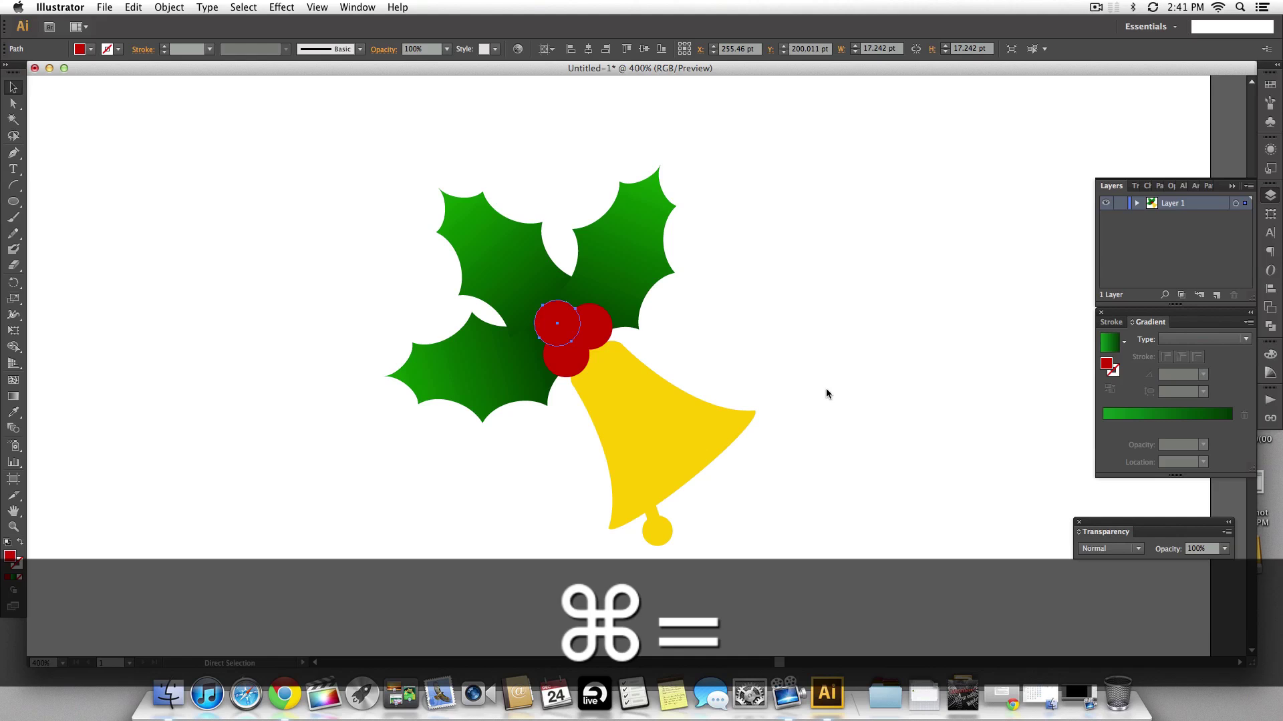
key(super+equal)
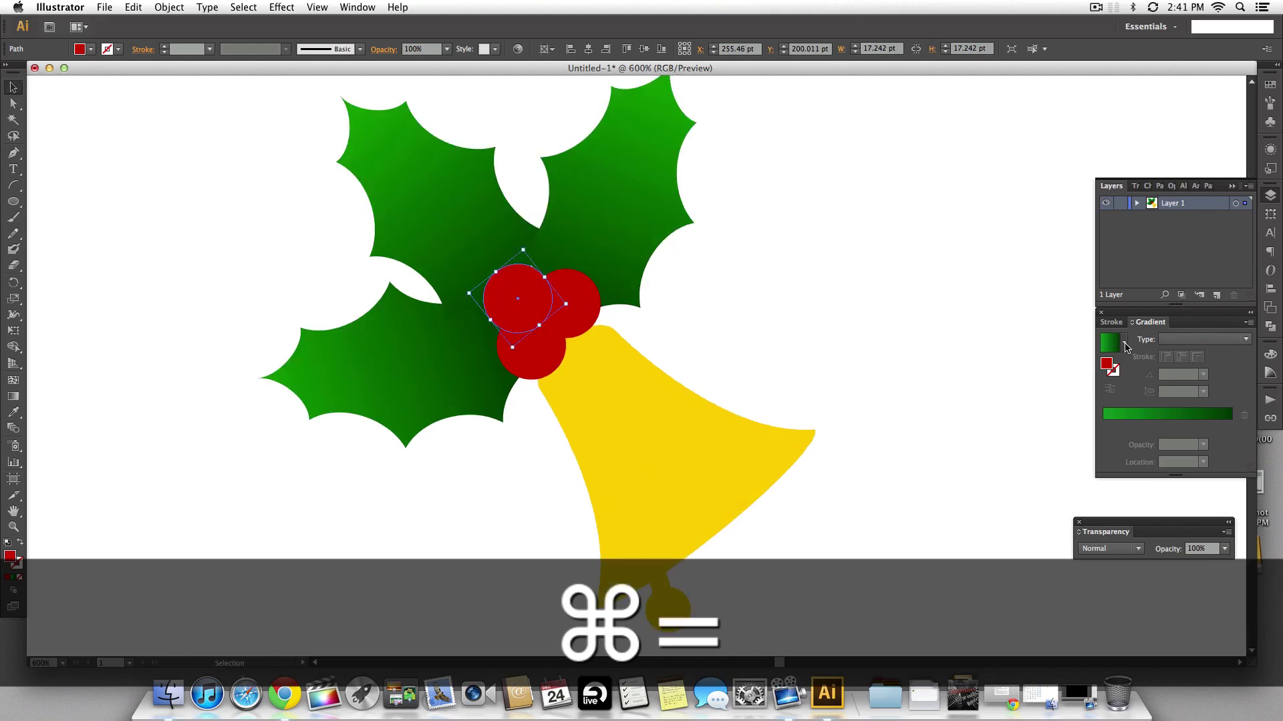
click(1123, 341)
scroll(1067, 396, up, 2)
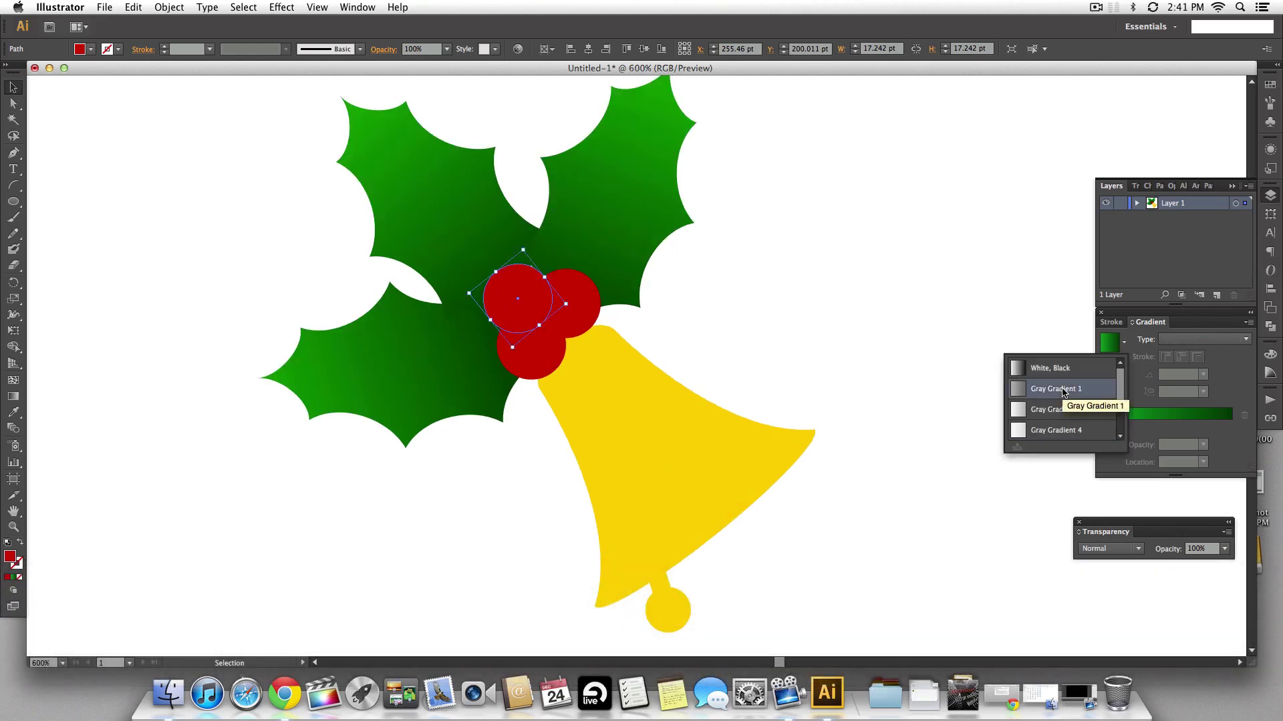
click(1064, 390)
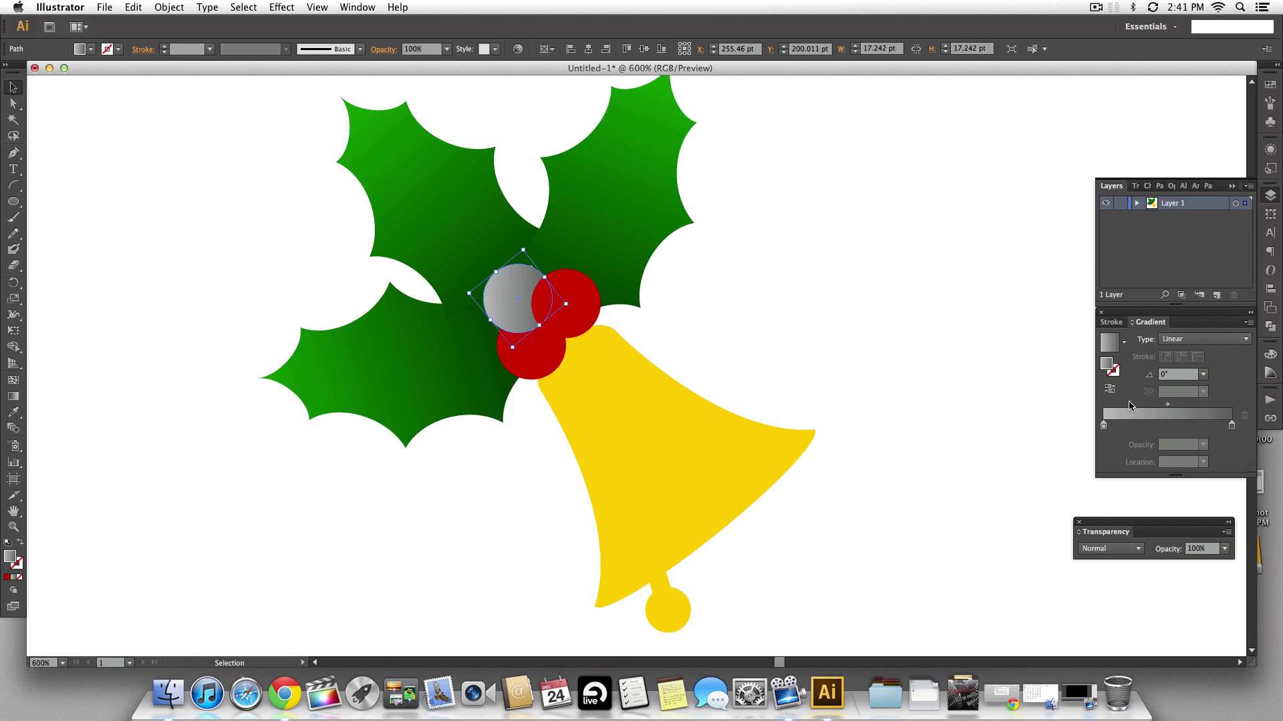
double_click(1103, 426)
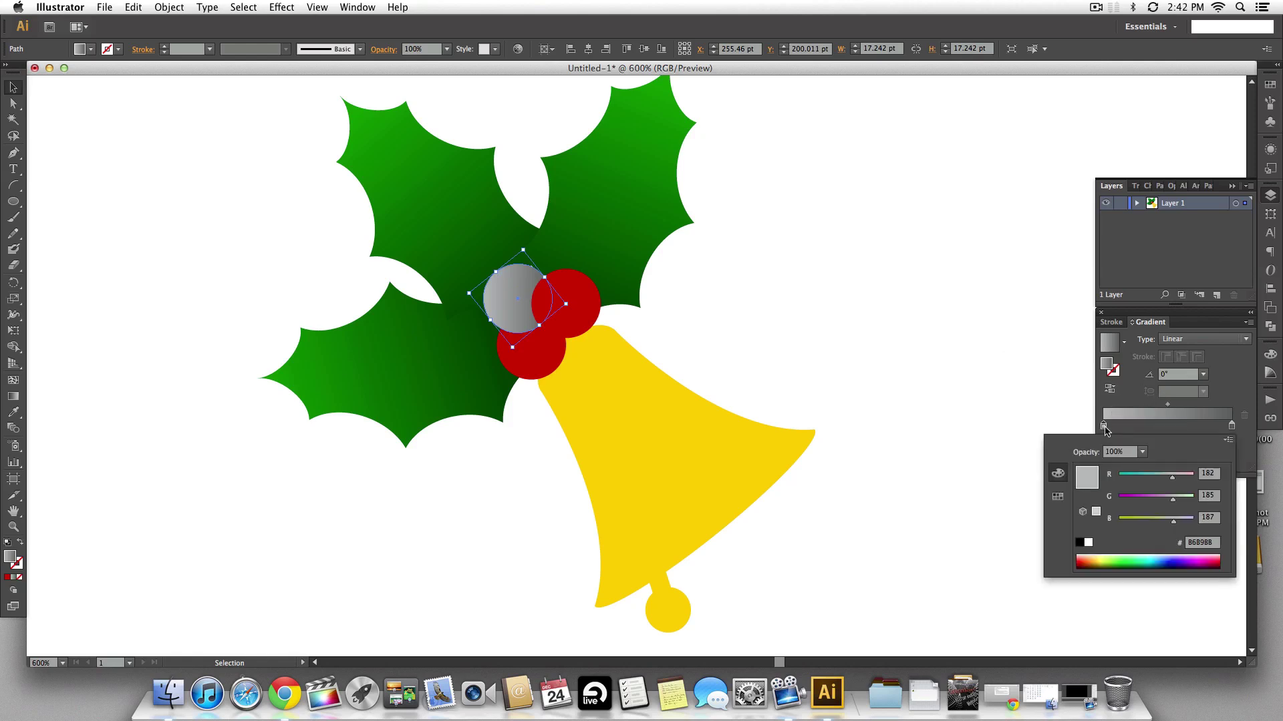
click(1058, 496)
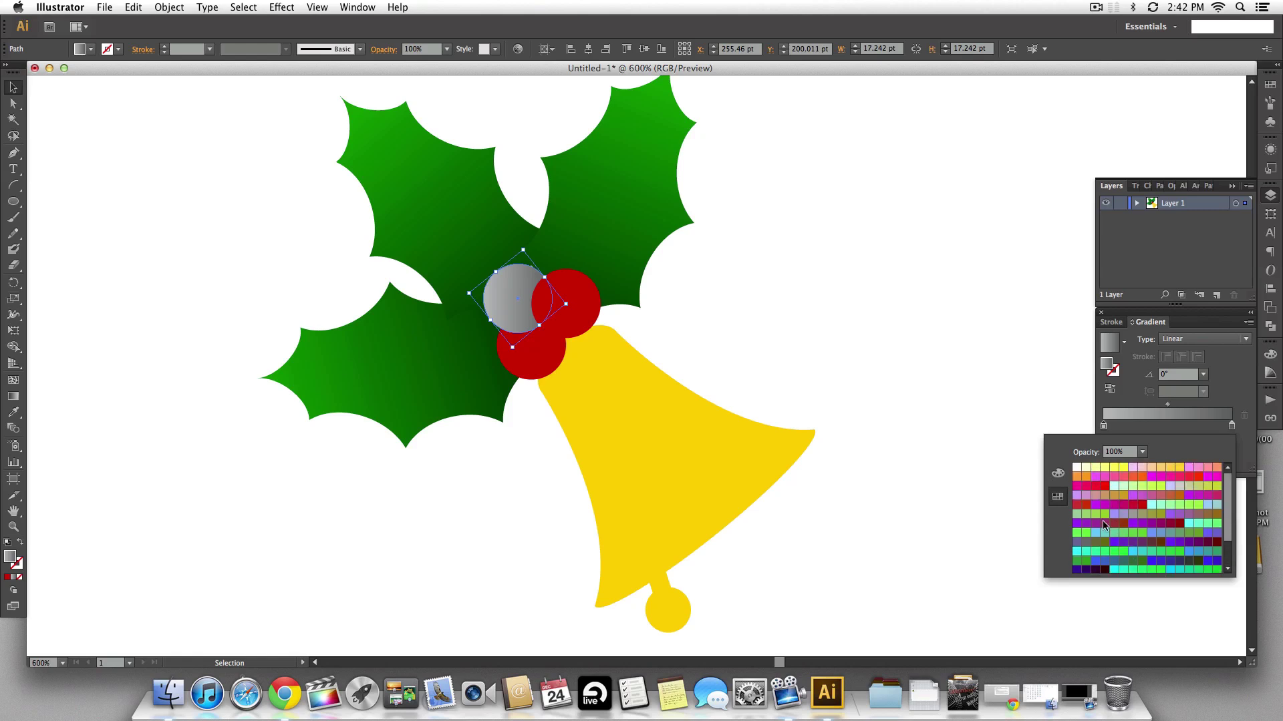
click(1087, 504)
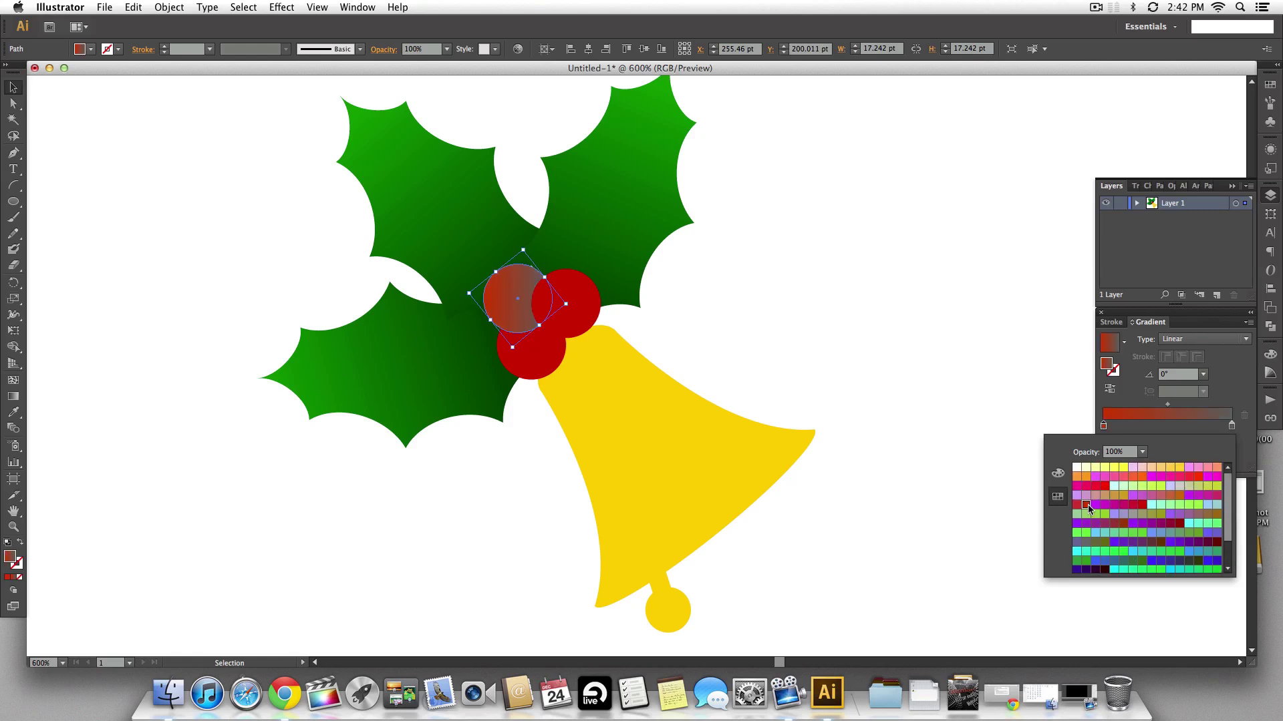
click(1141, 505)
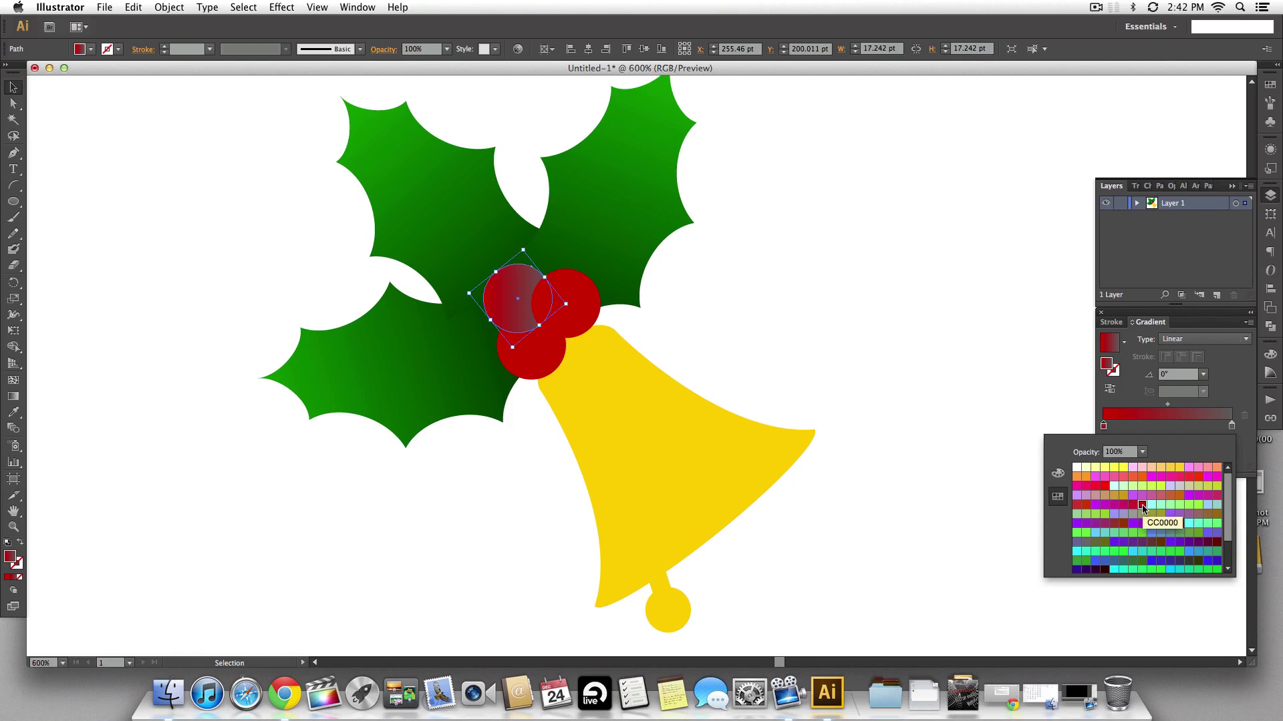
Step: Recolor the end stop of the upper-left berry's gradient to CC0000 and darken it to a red value of 112
click(1233, 428)
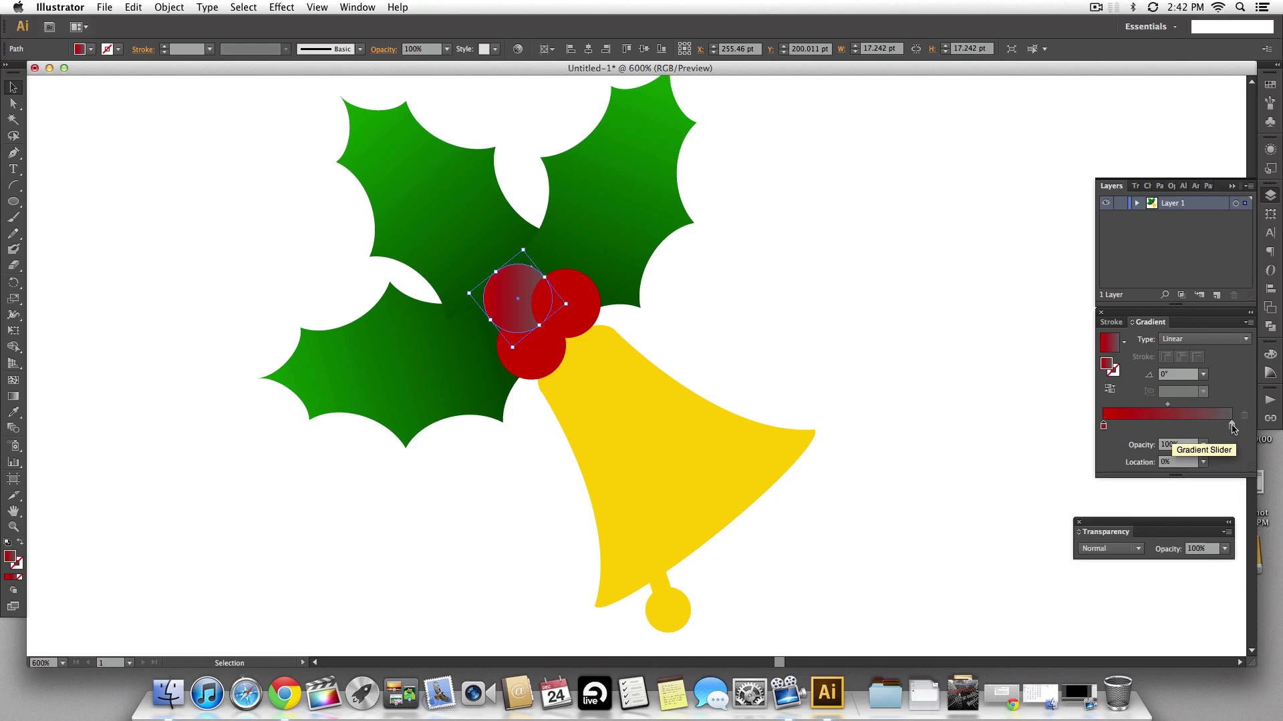
double_click(1232, 428)
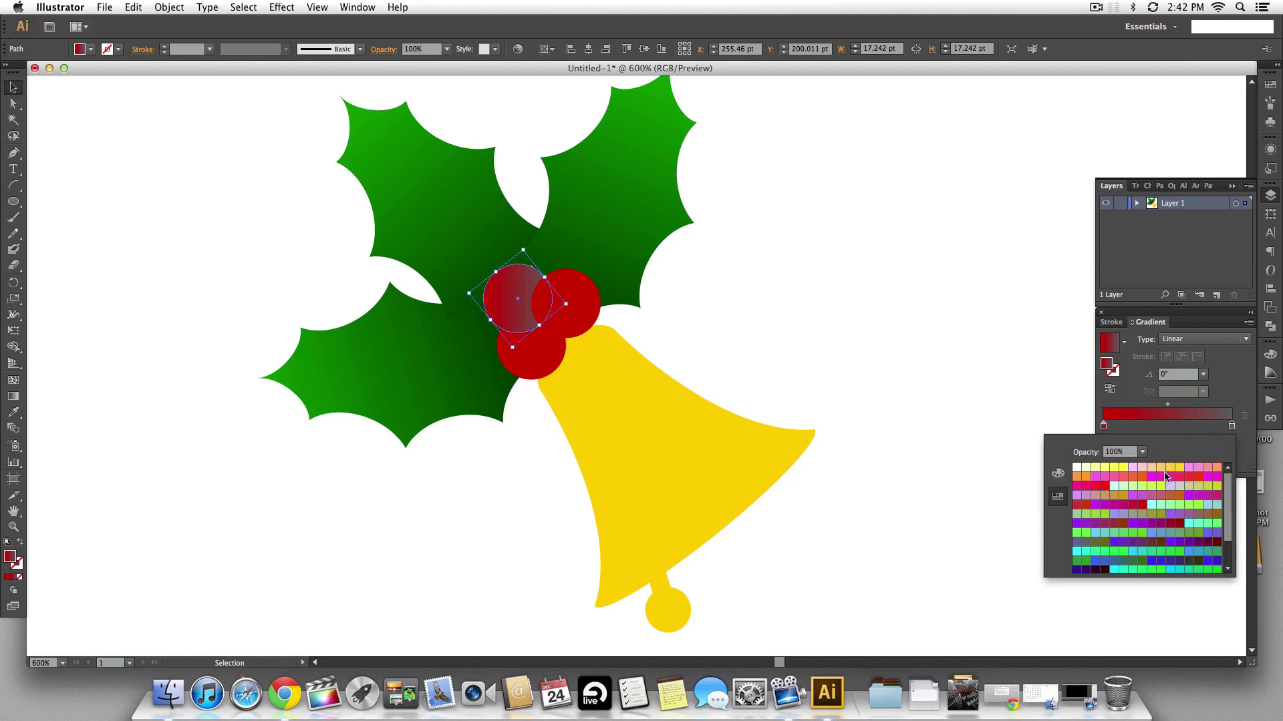
click(1144, 508)
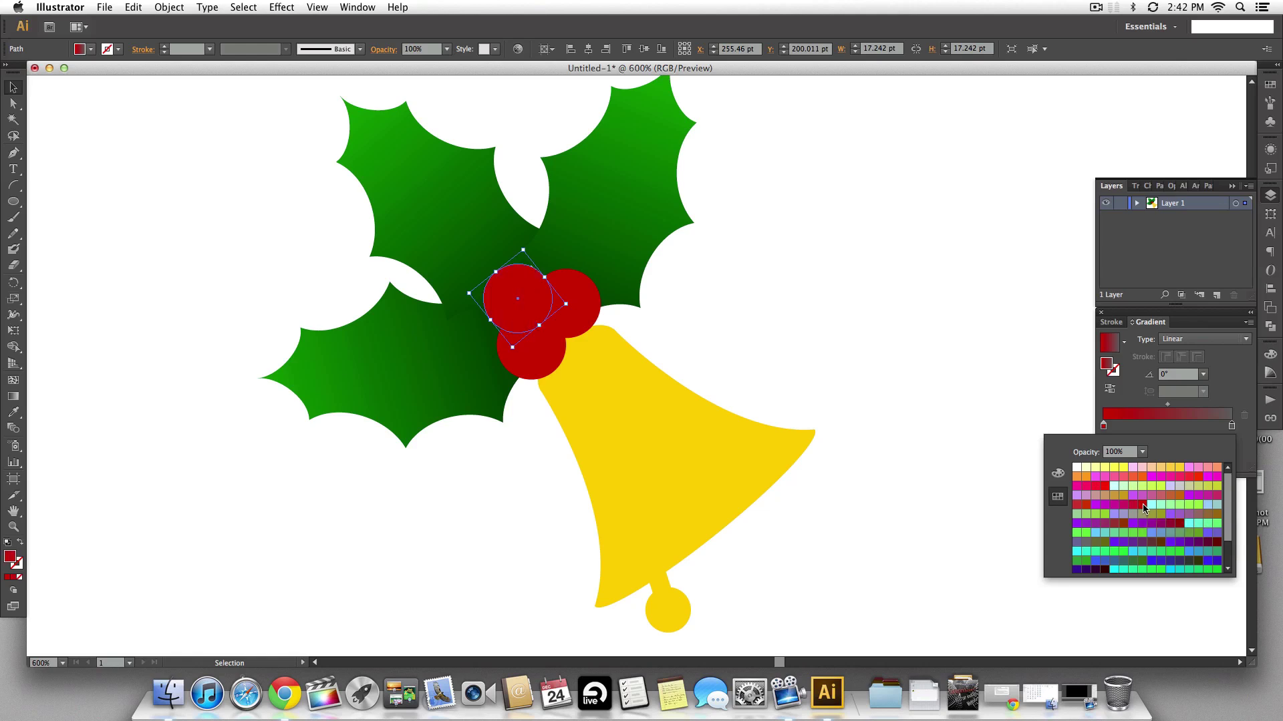
click(1253, 398)
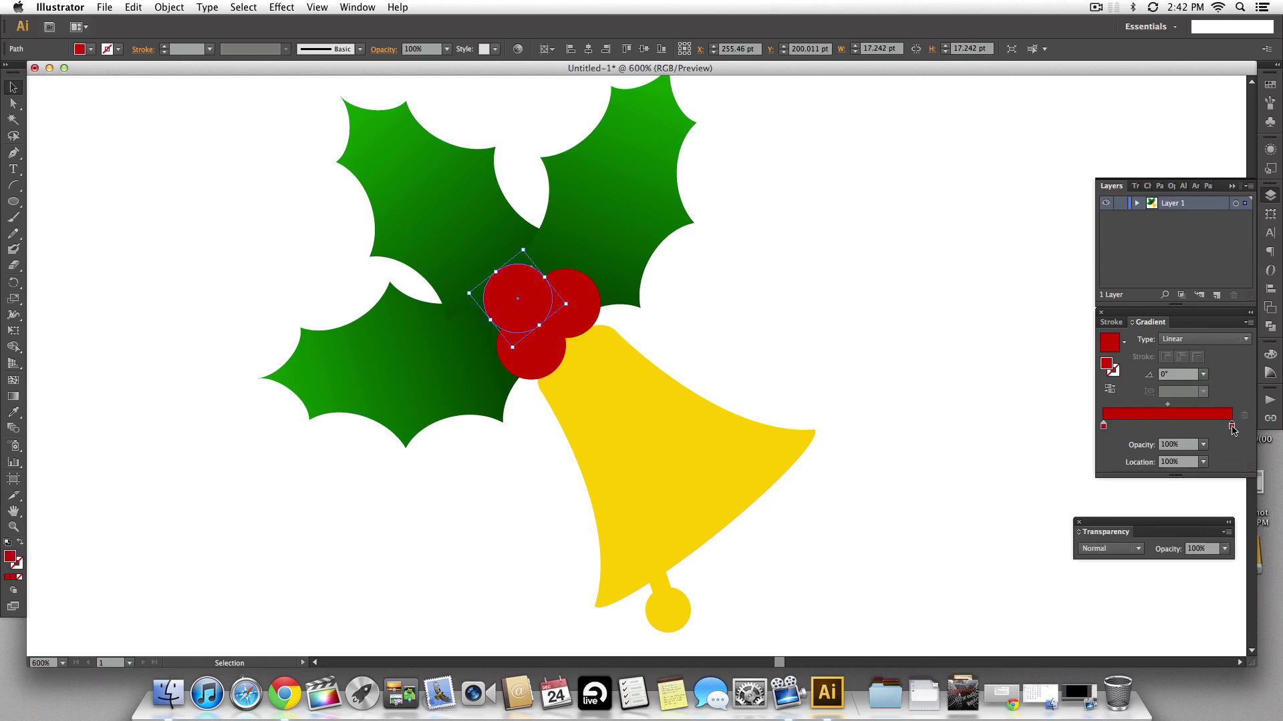
double_click(1233, 428)
click(1058, 473)
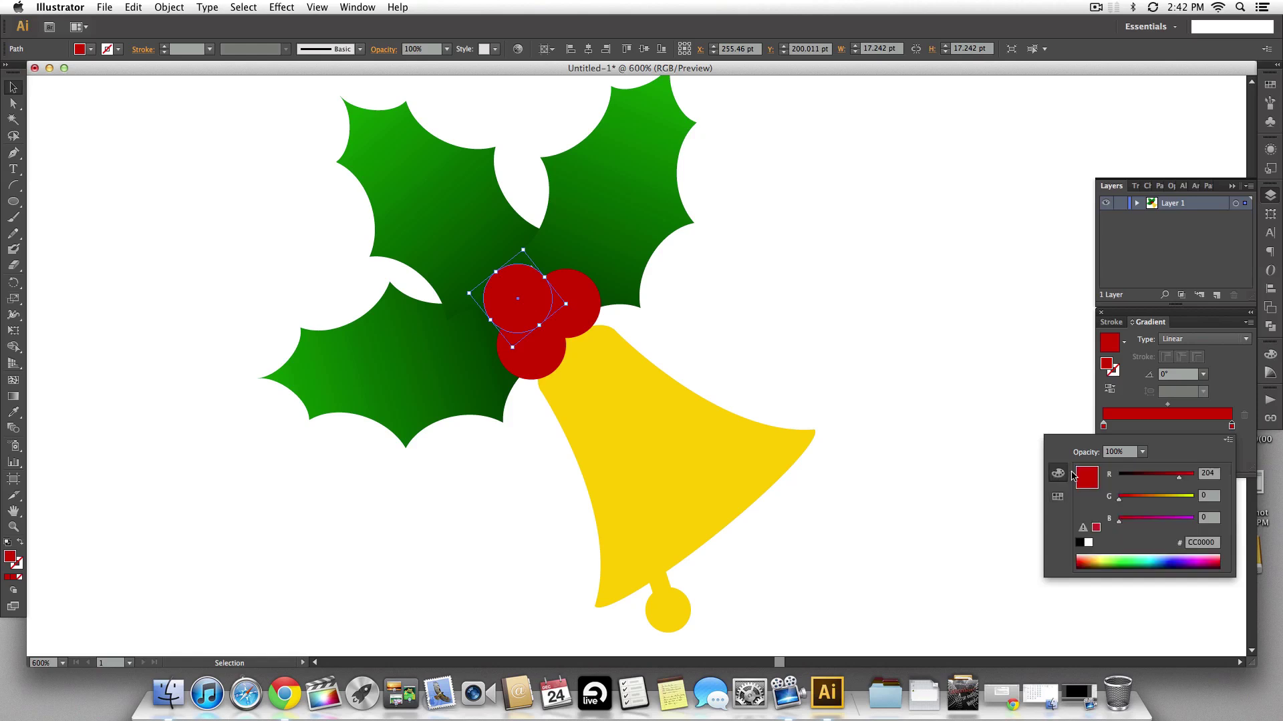
drag(1181, 482, 1153, 476)
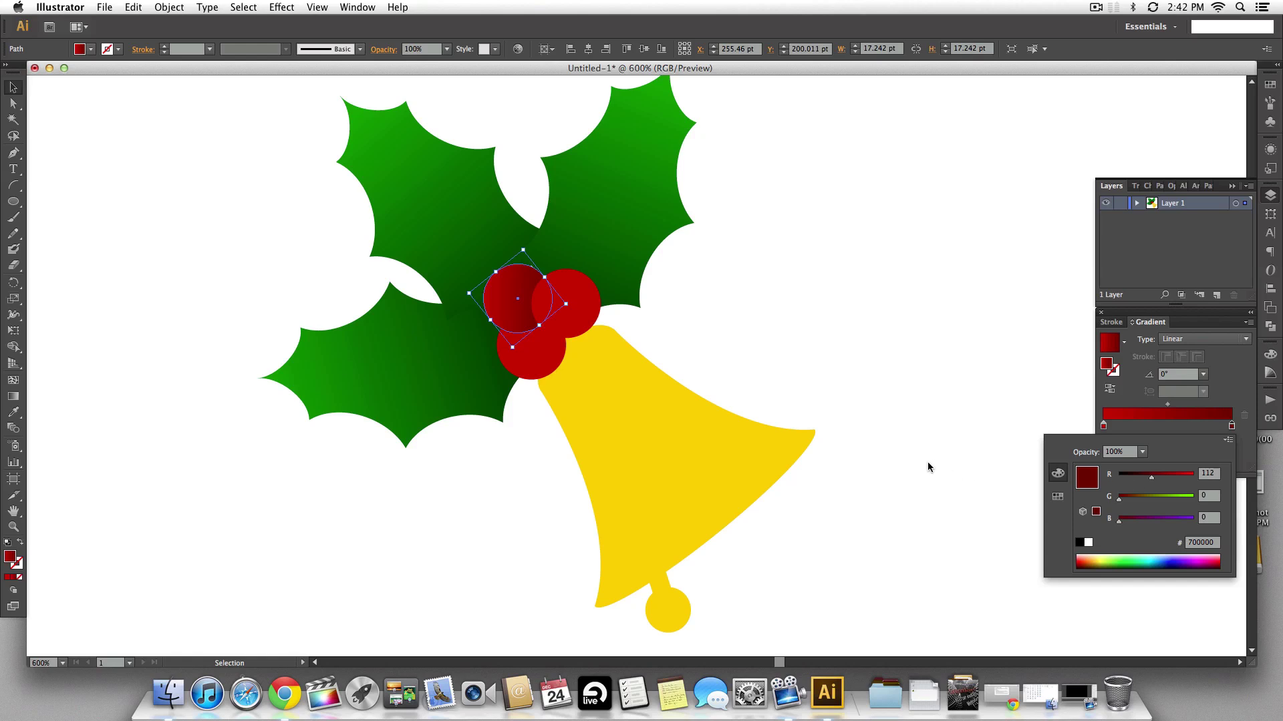
Step: Save the upper-left berry's red gradient as a new gradient swatch
click(555, 359)
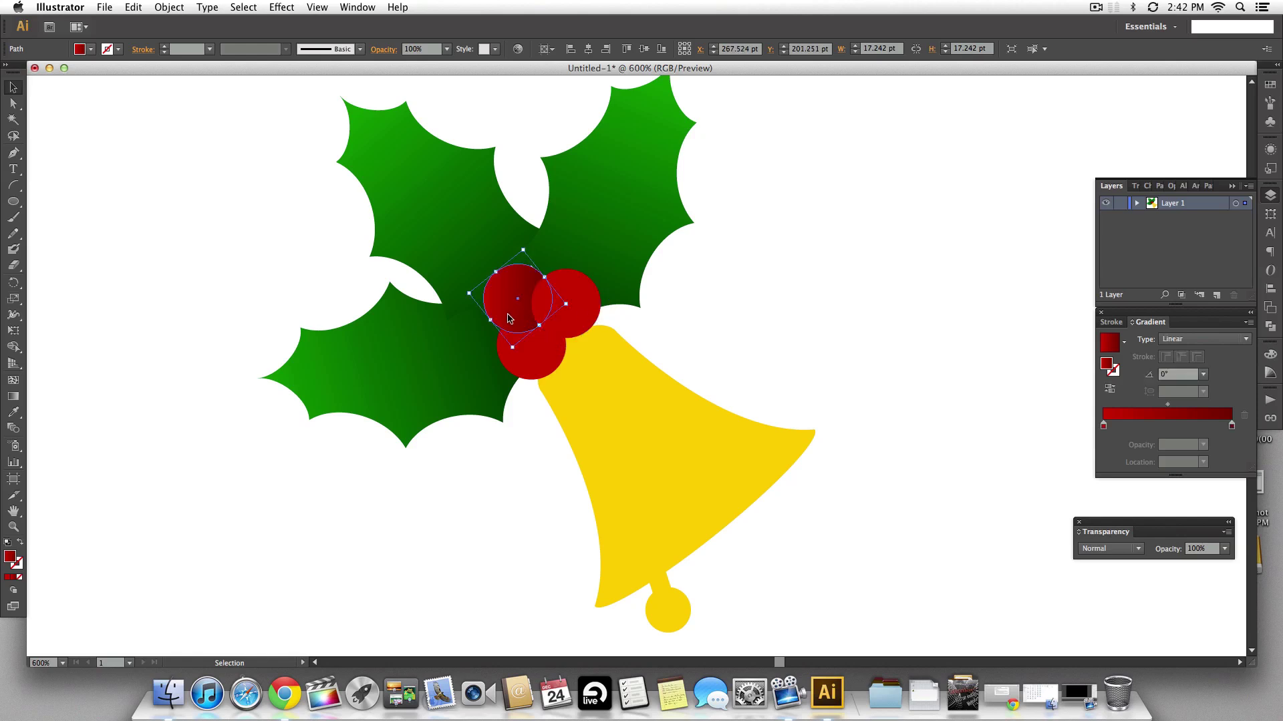
click(1125, 344)
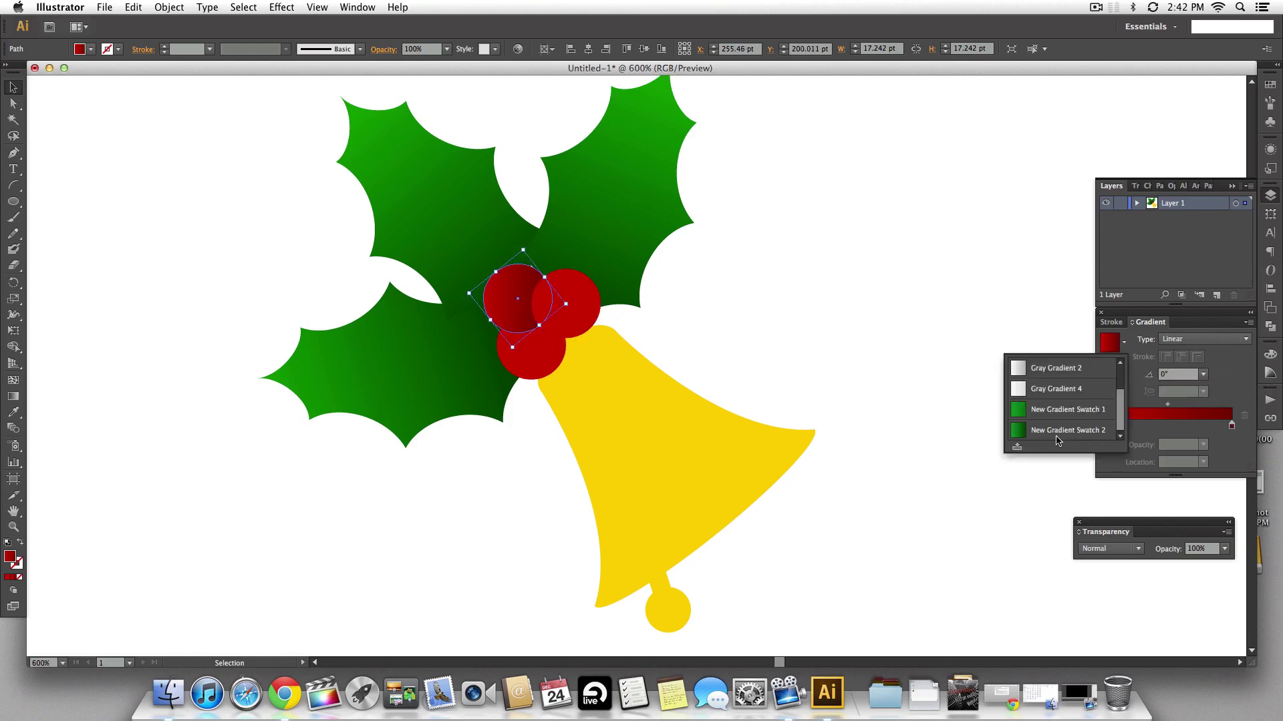
click(1021, 452)
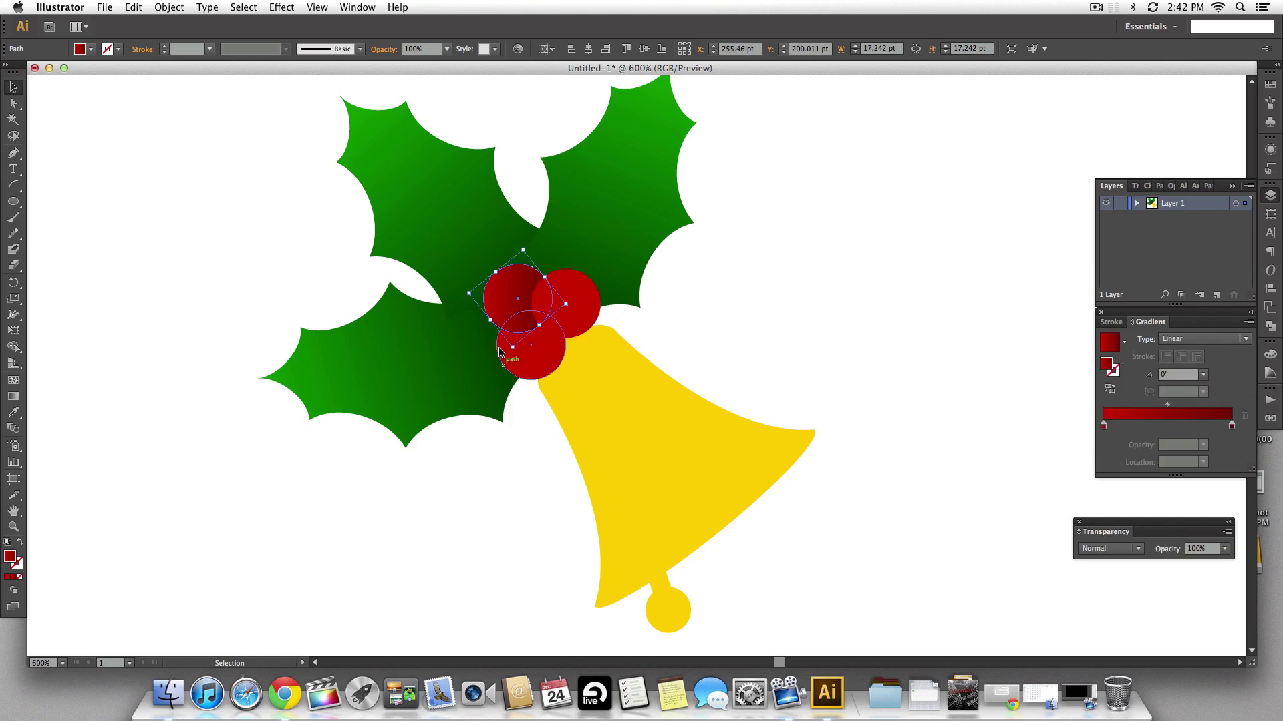
Step: Fill the right and lower berries with the saved red gradient swatch
click(577, 320)
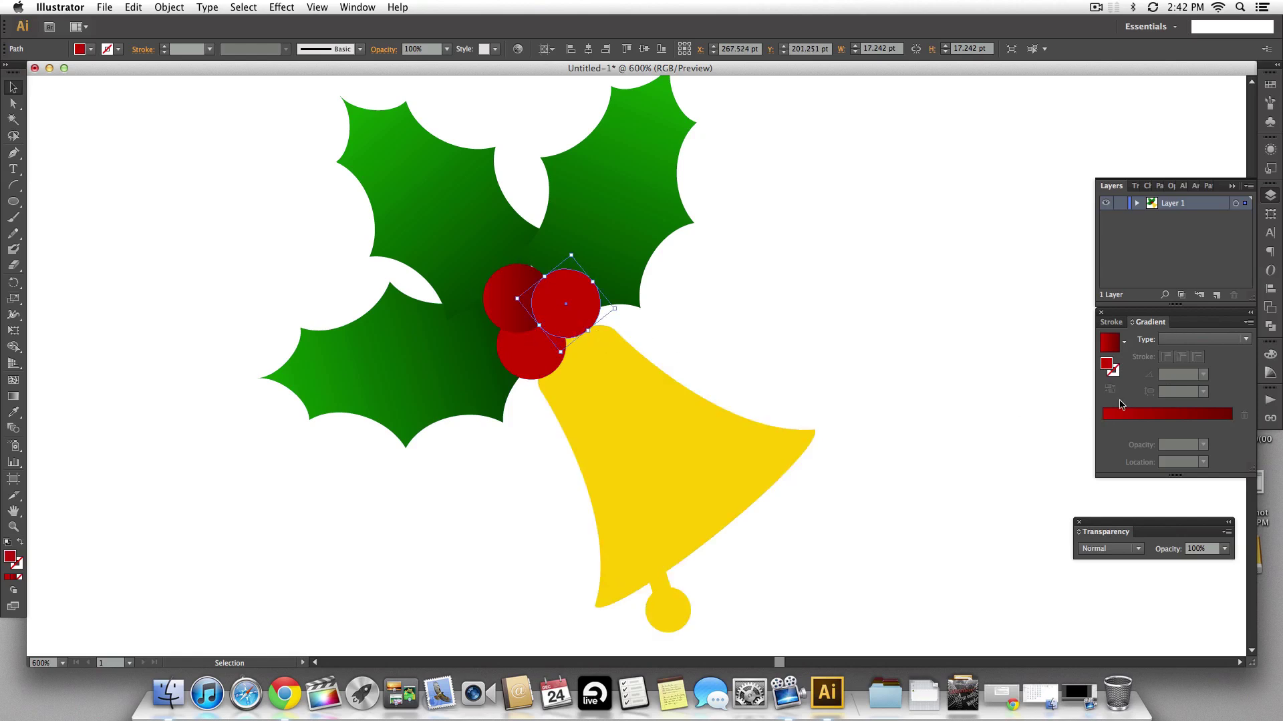
click(1123, 345)
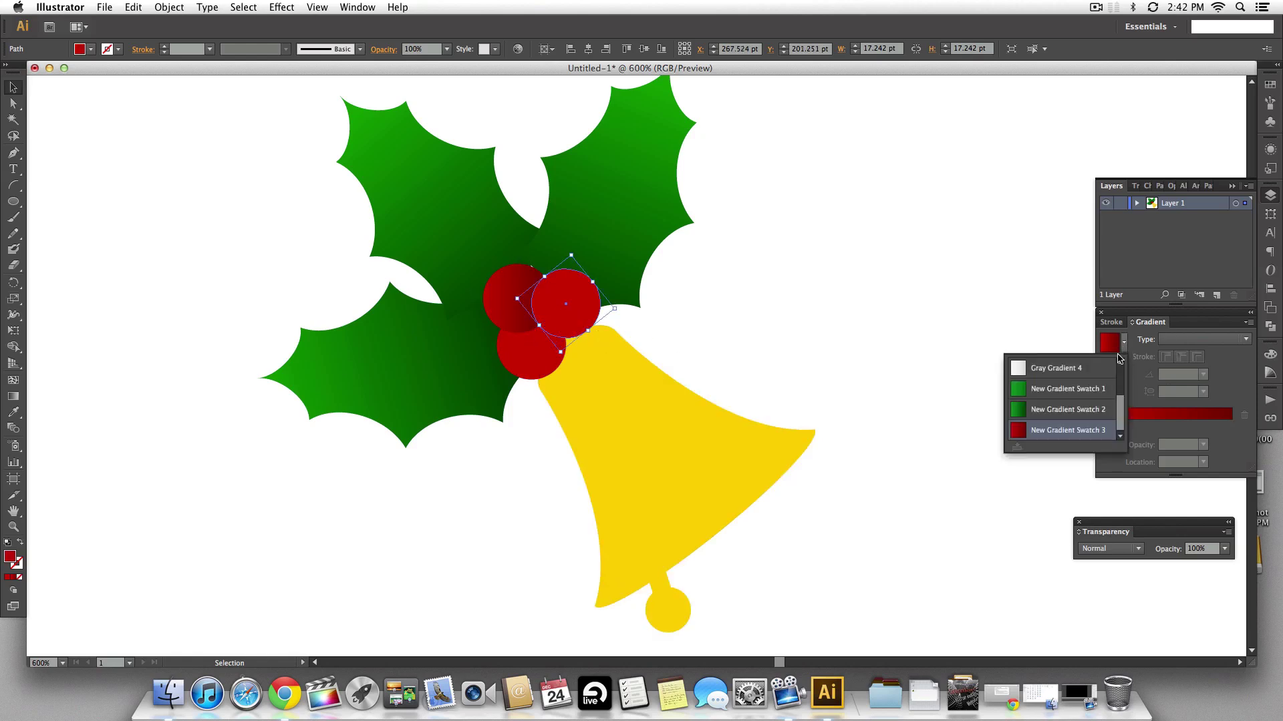
click(1064, 431)
click(831, 334)
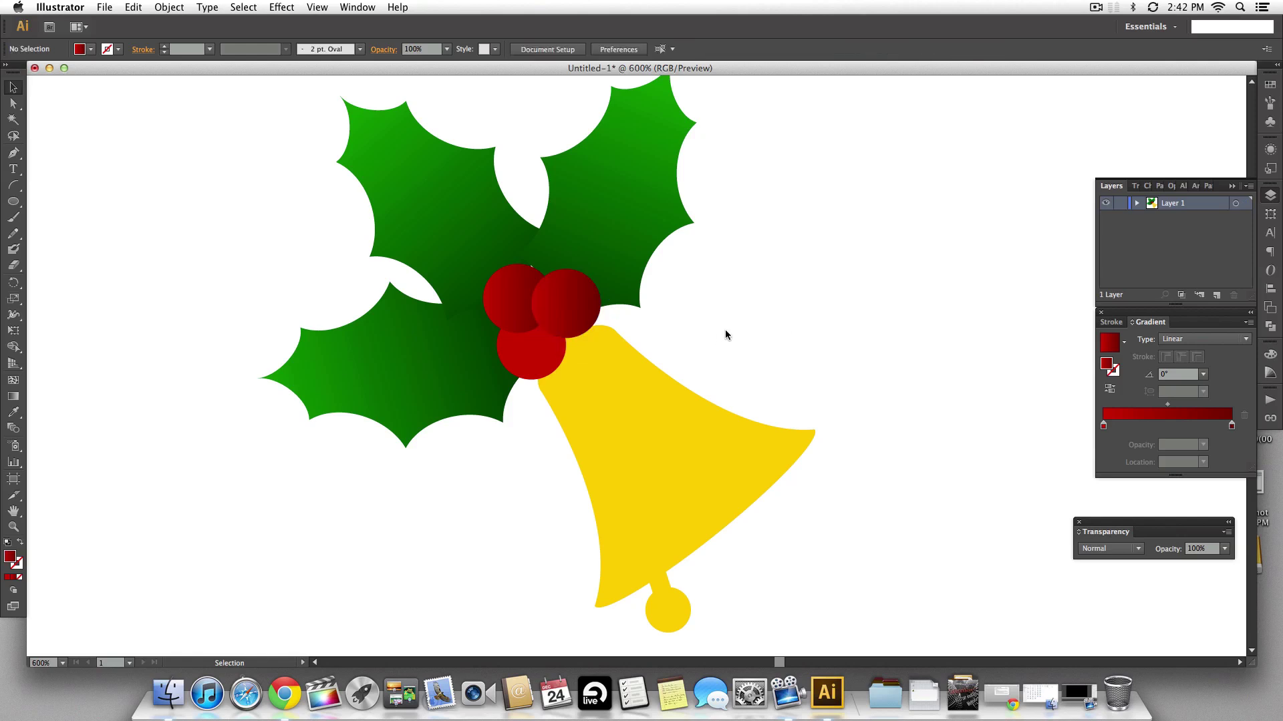
click(530, 352)
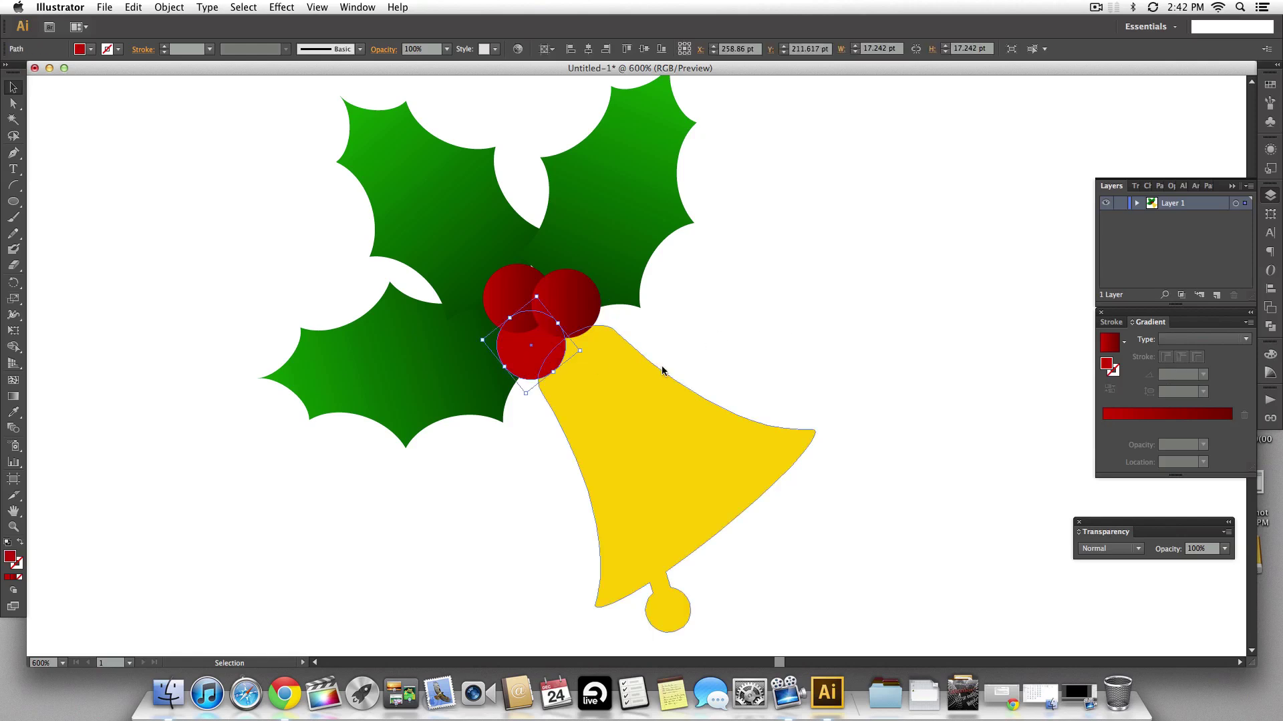
click(1123, 343)
click(1087, 430)
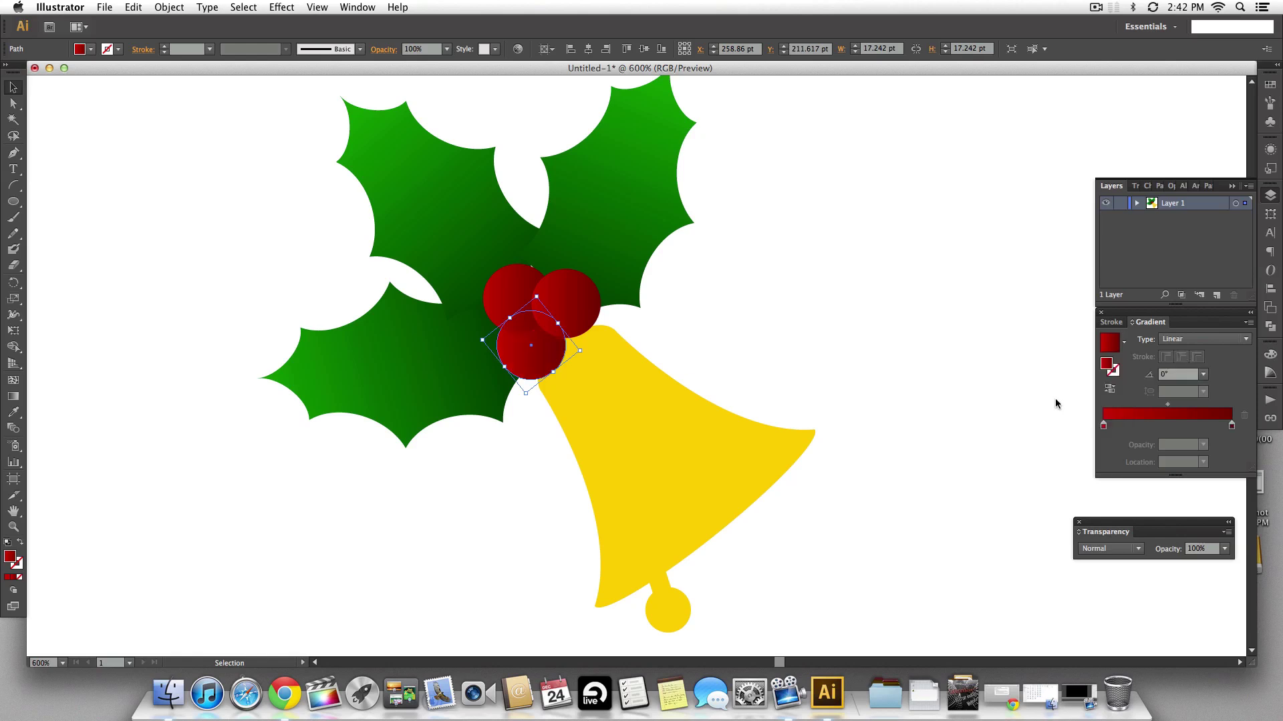
click(837, 327)
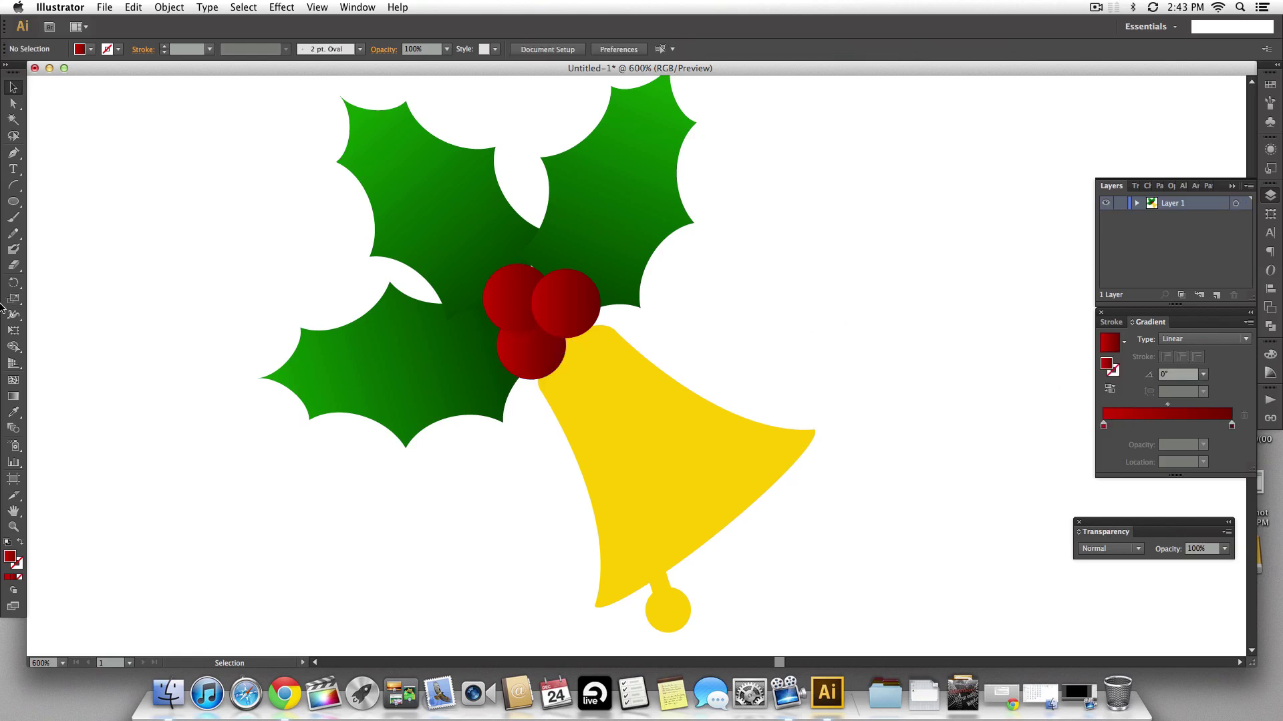
Step: Redirect the lower berry's gradient to run from its lower edge up to its upper edge, at about 79°
click(13, 397)
click(13, 87)
click(537, 365)
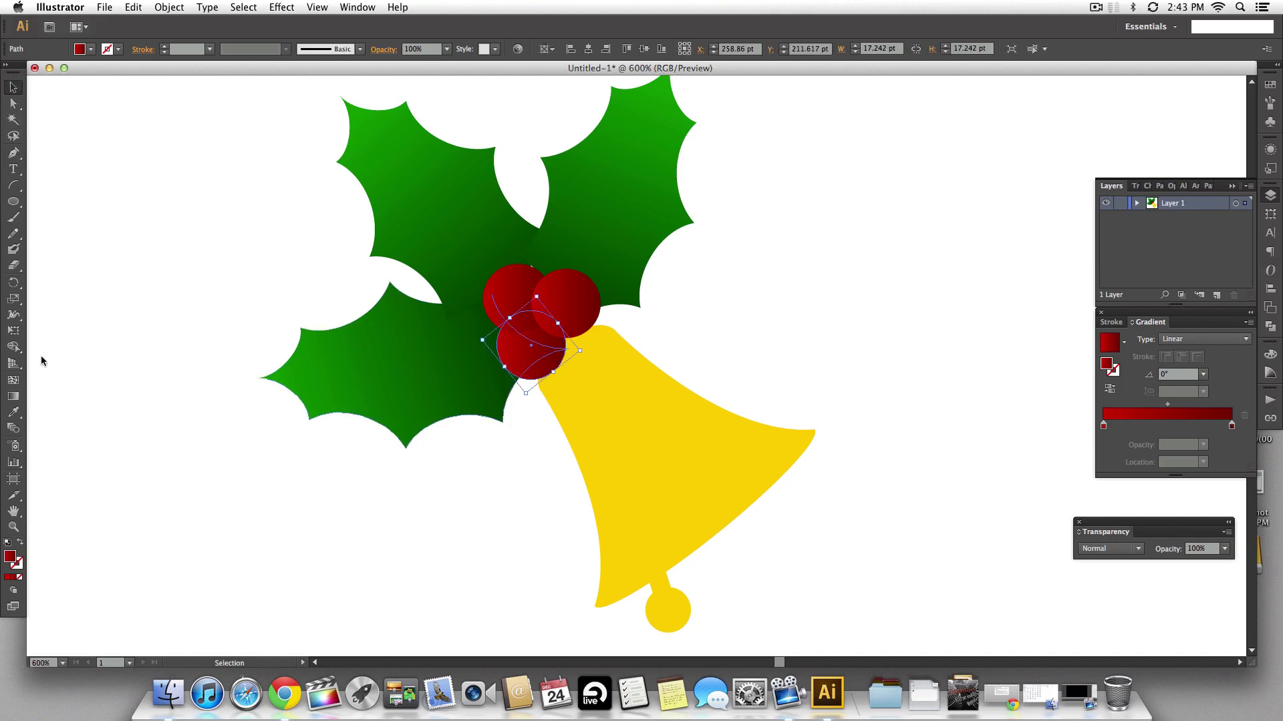
click(13, 397)
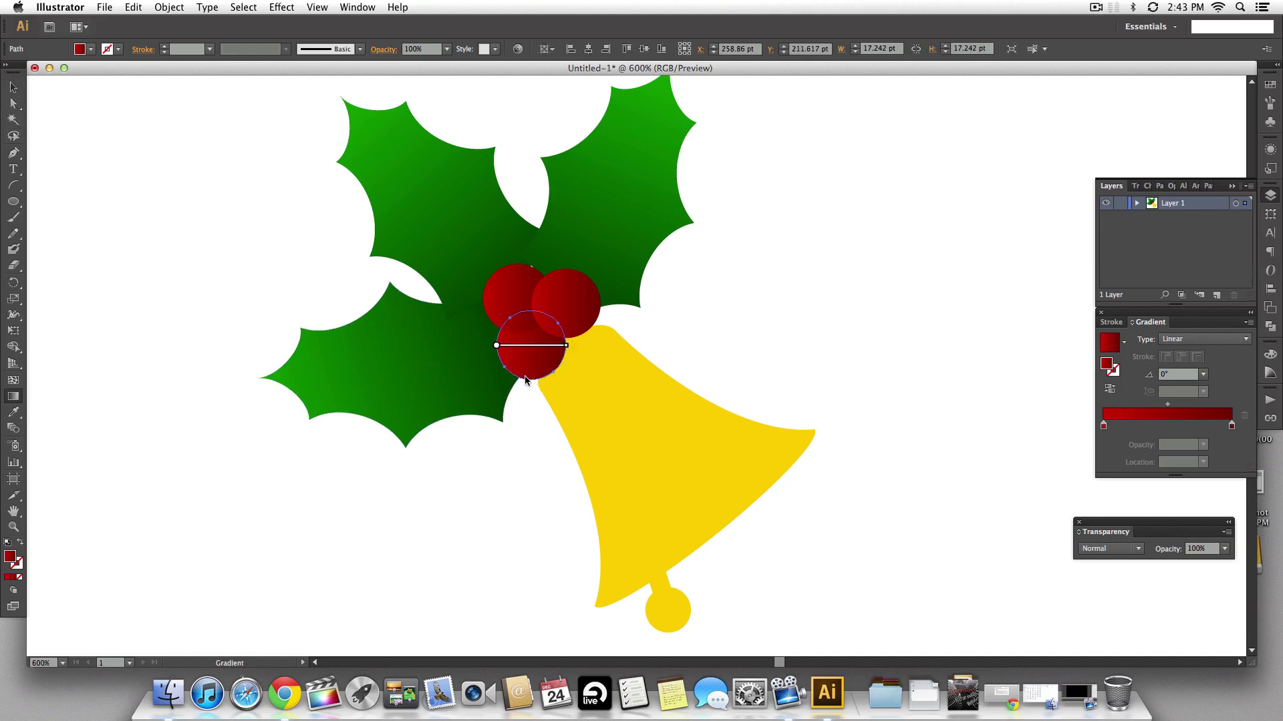
drag(526, 376, 538, 317)
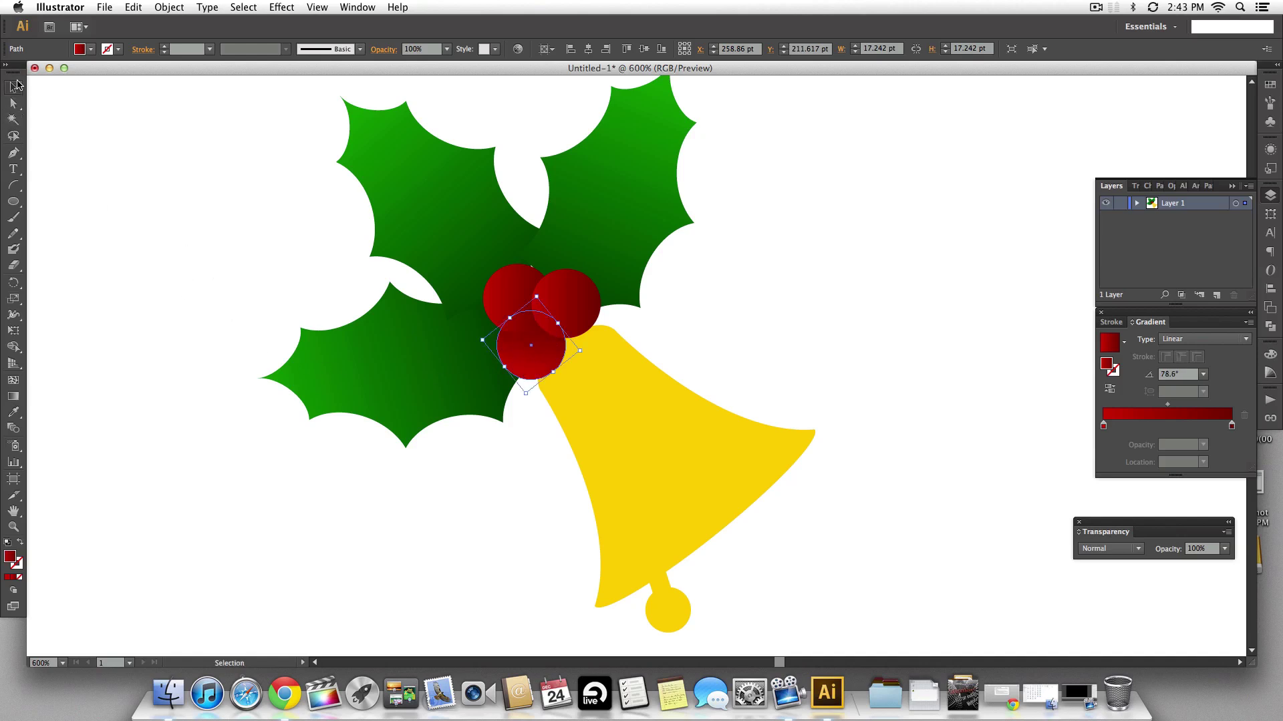
click(13, 87)
click(795, 326)
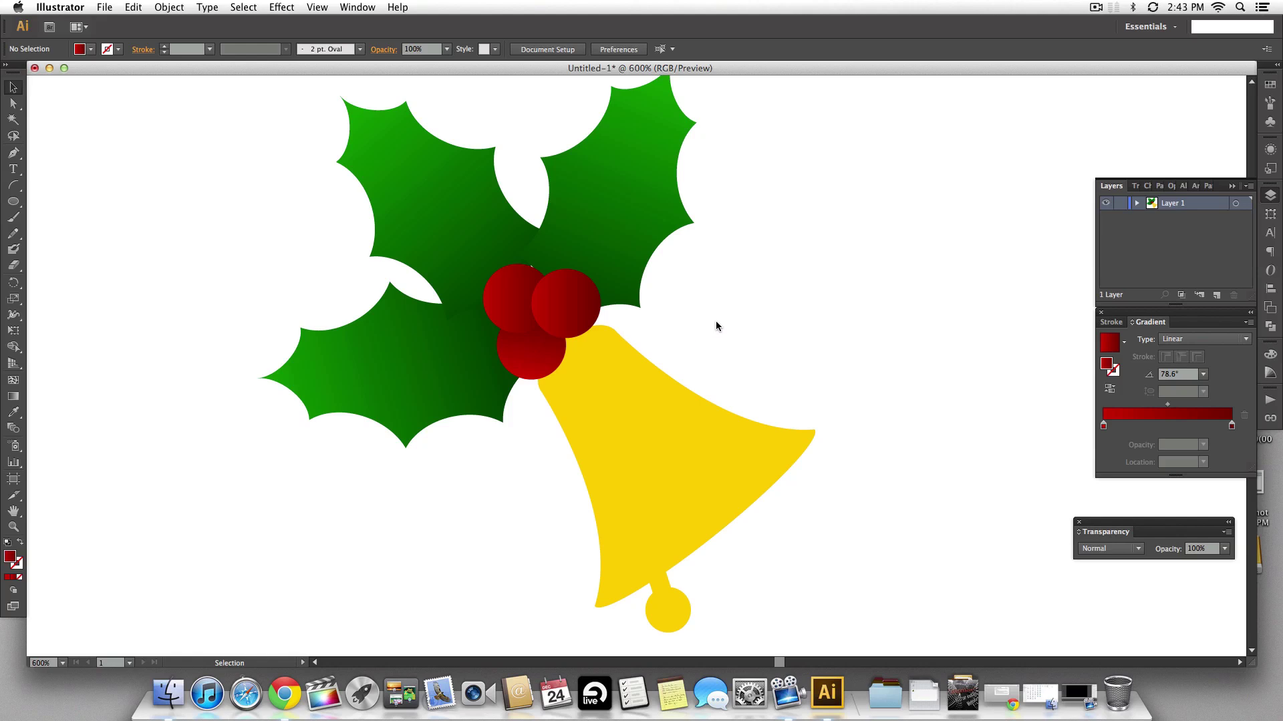
Step: Nudge the upper-right holly leaf slightly downward, by about 0.7 pt
click(629, 227)
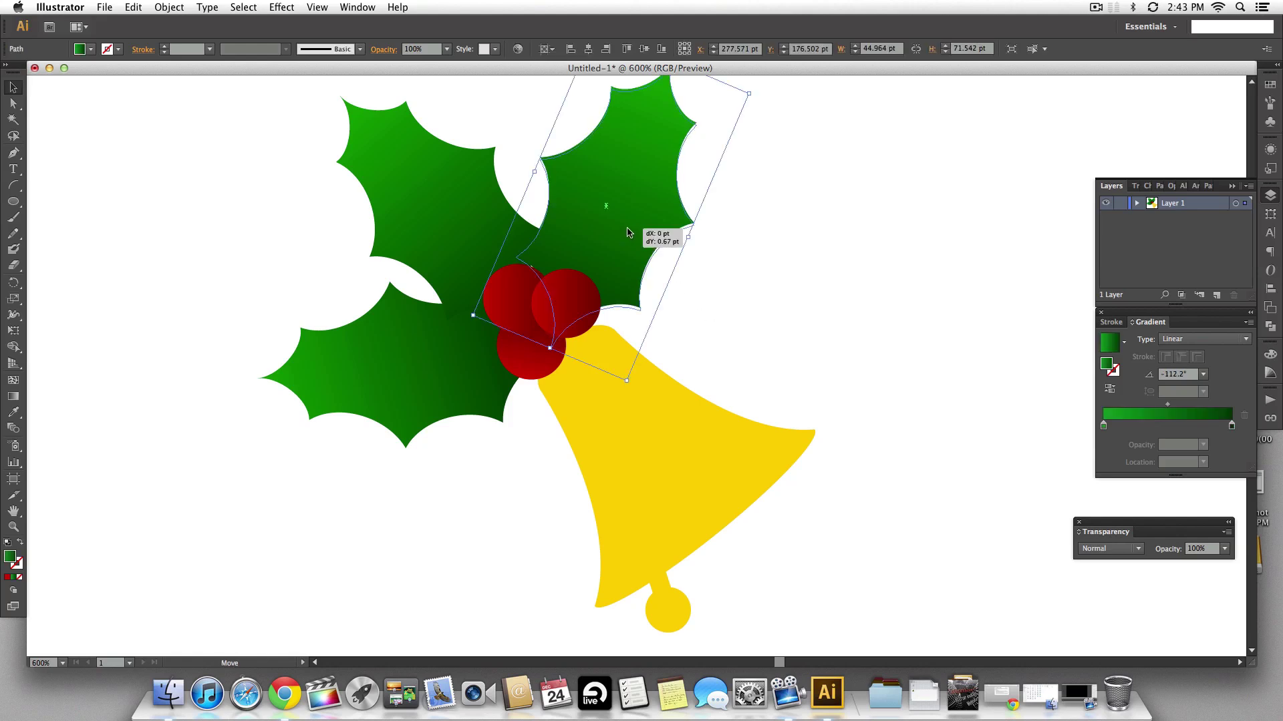
click(749, 271)
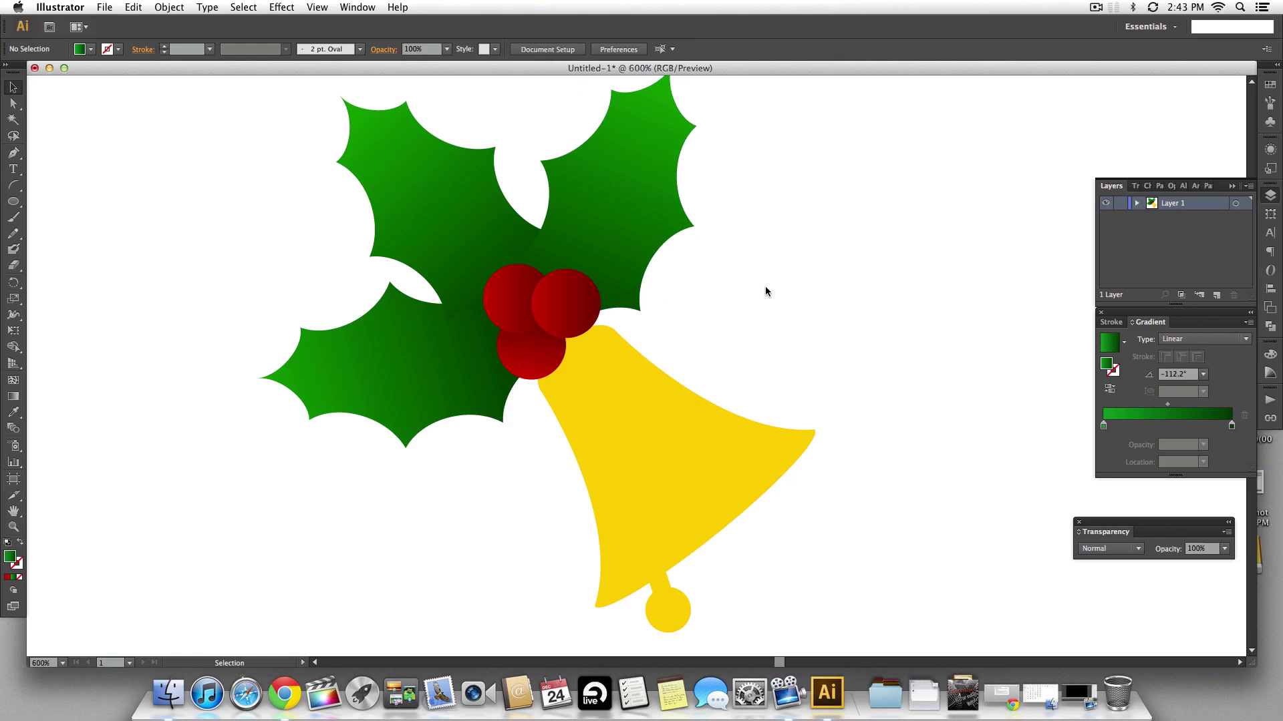
Step: Fill the bell with the mid-grey to dark-grey linear gradient preset
click(662, 394)
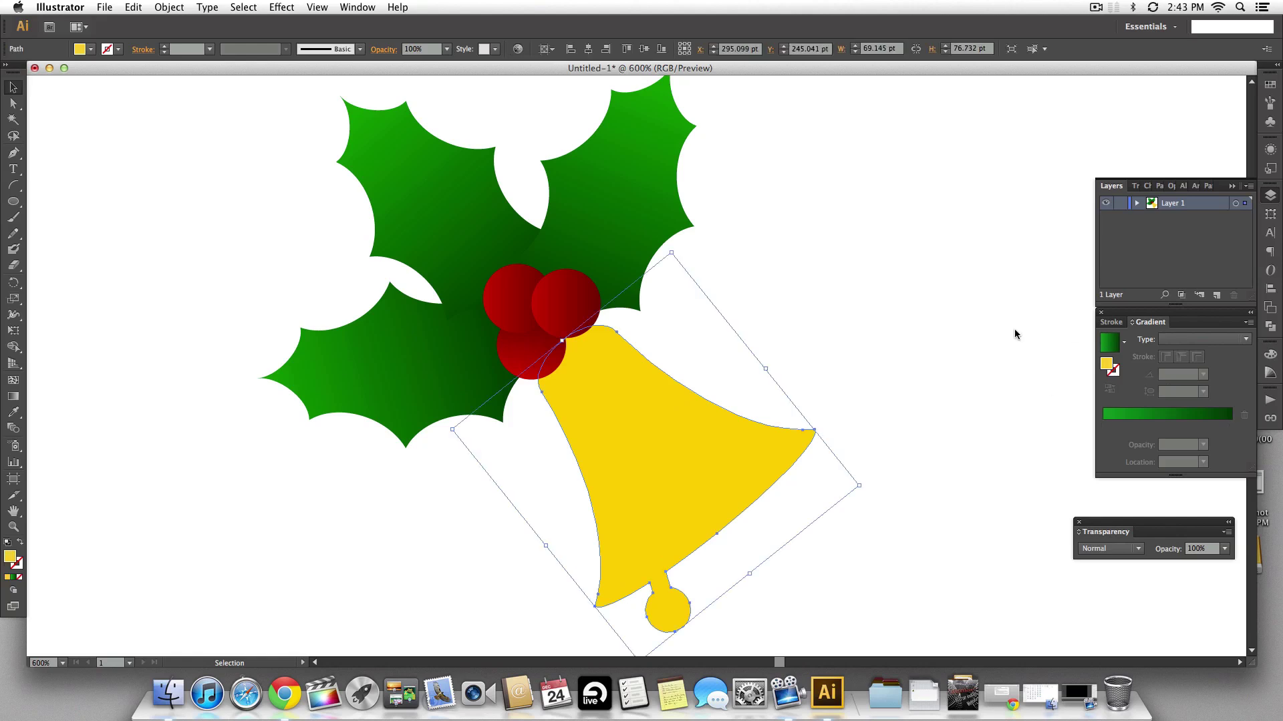
scroll(985, 348, down, 1)
scroll(984, 351, down, 2)
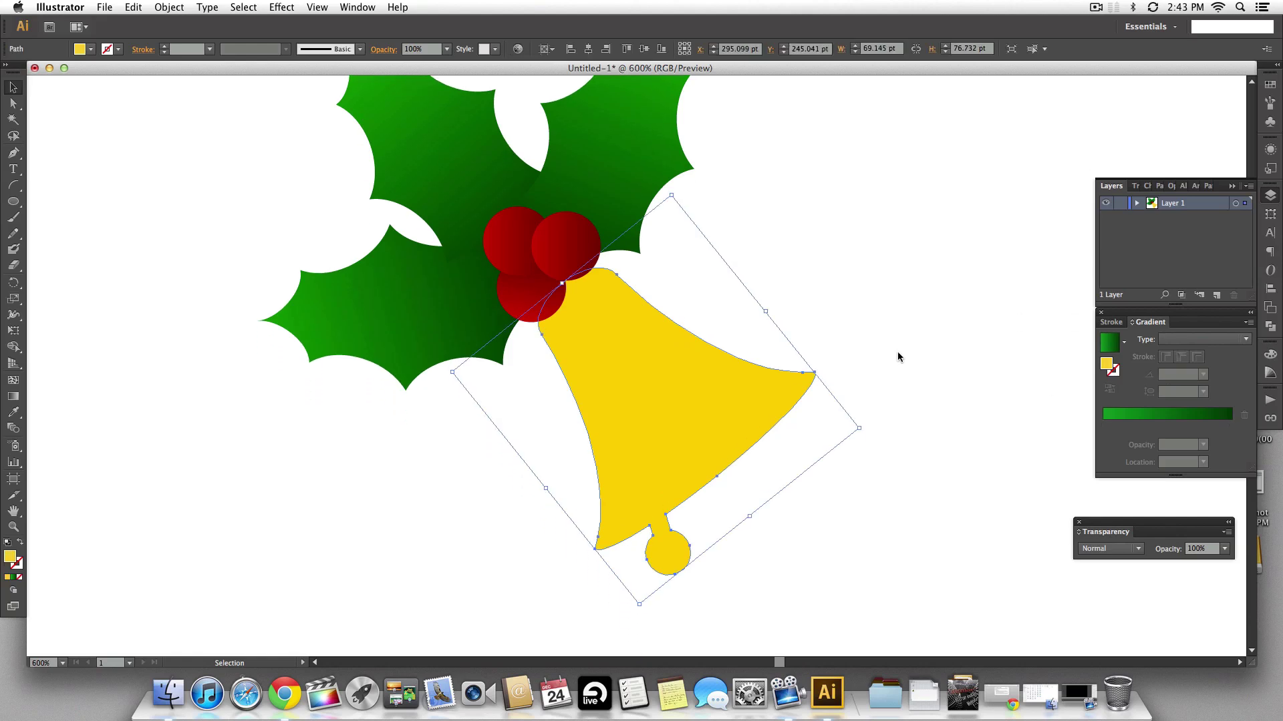
scroll(898, 352, down, 1)
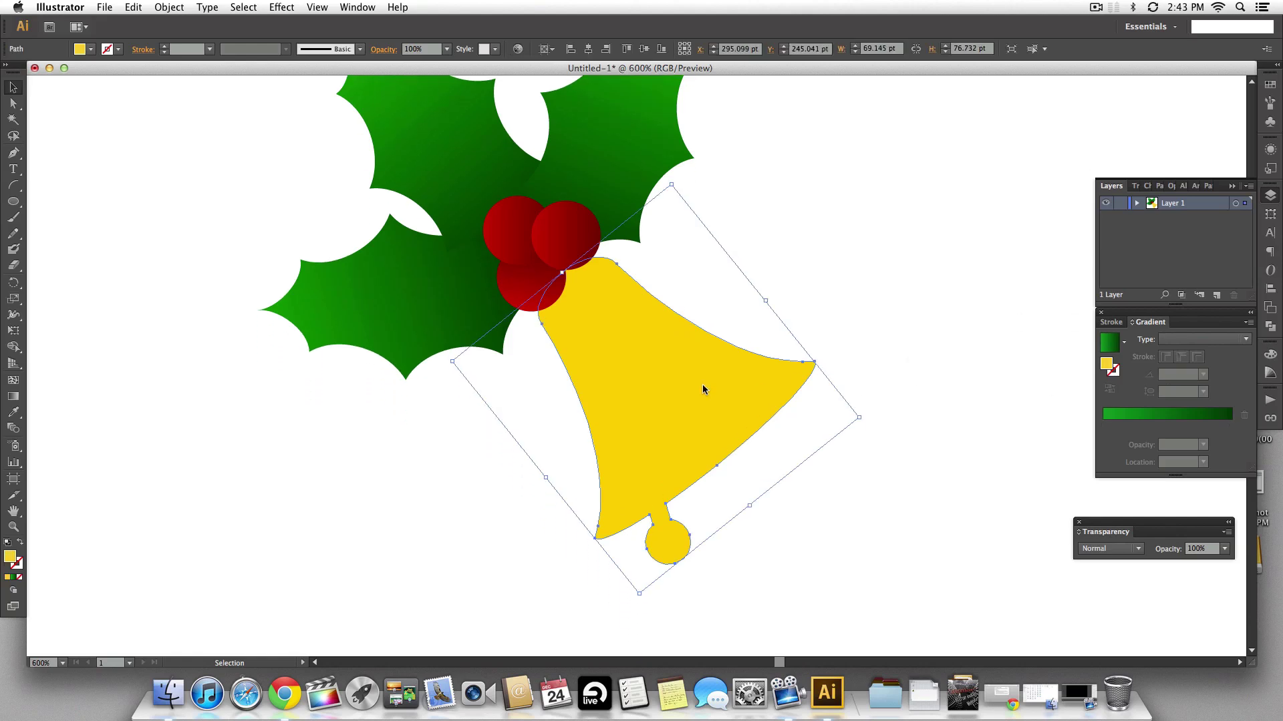
click(1125, 345)
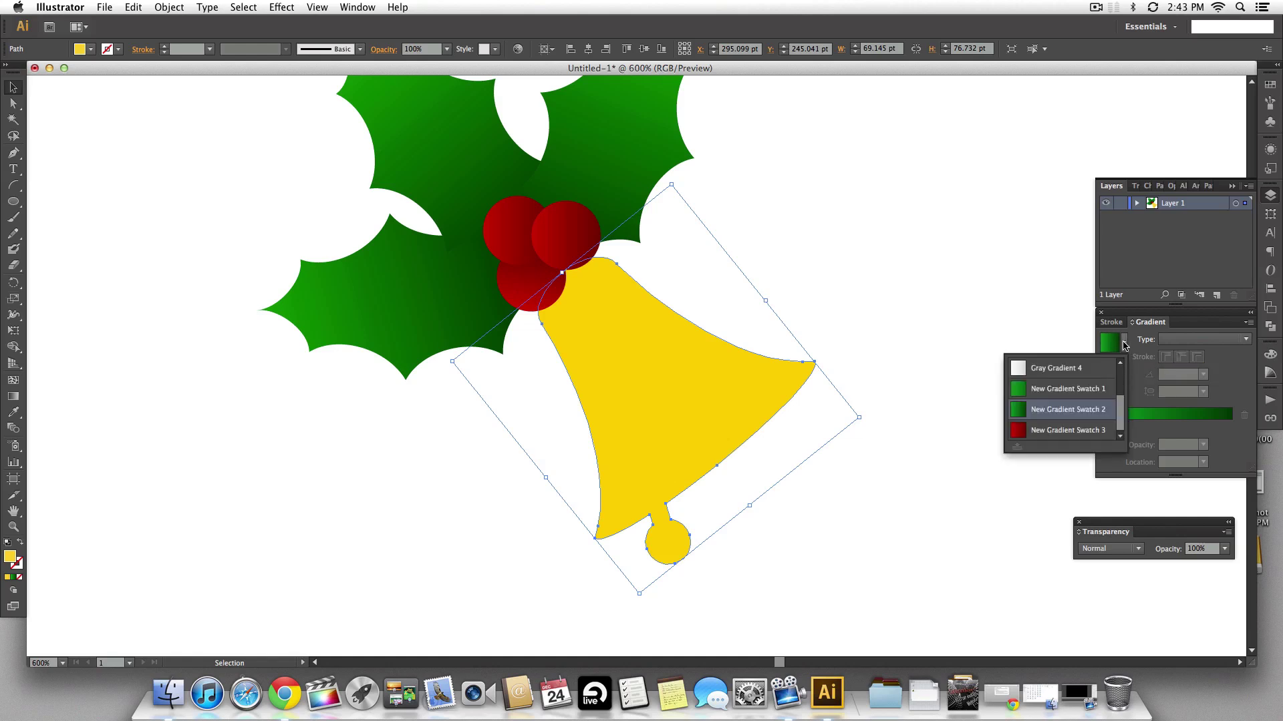
scroll(1062, 379, up, 3)
click(1061, 395)
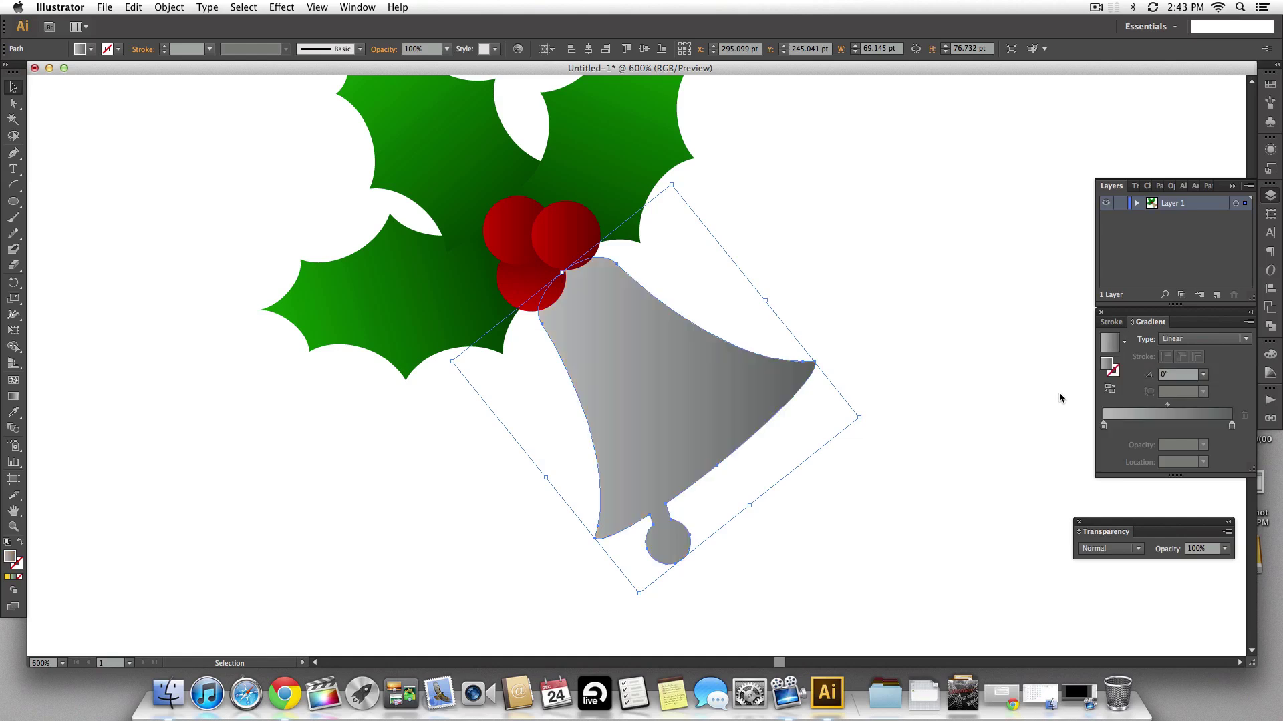
Step: Recolor both the starting and end stops of the bell's gradient to the yellow FFCC00
click(1104, 427)
double_click(1104, 427)
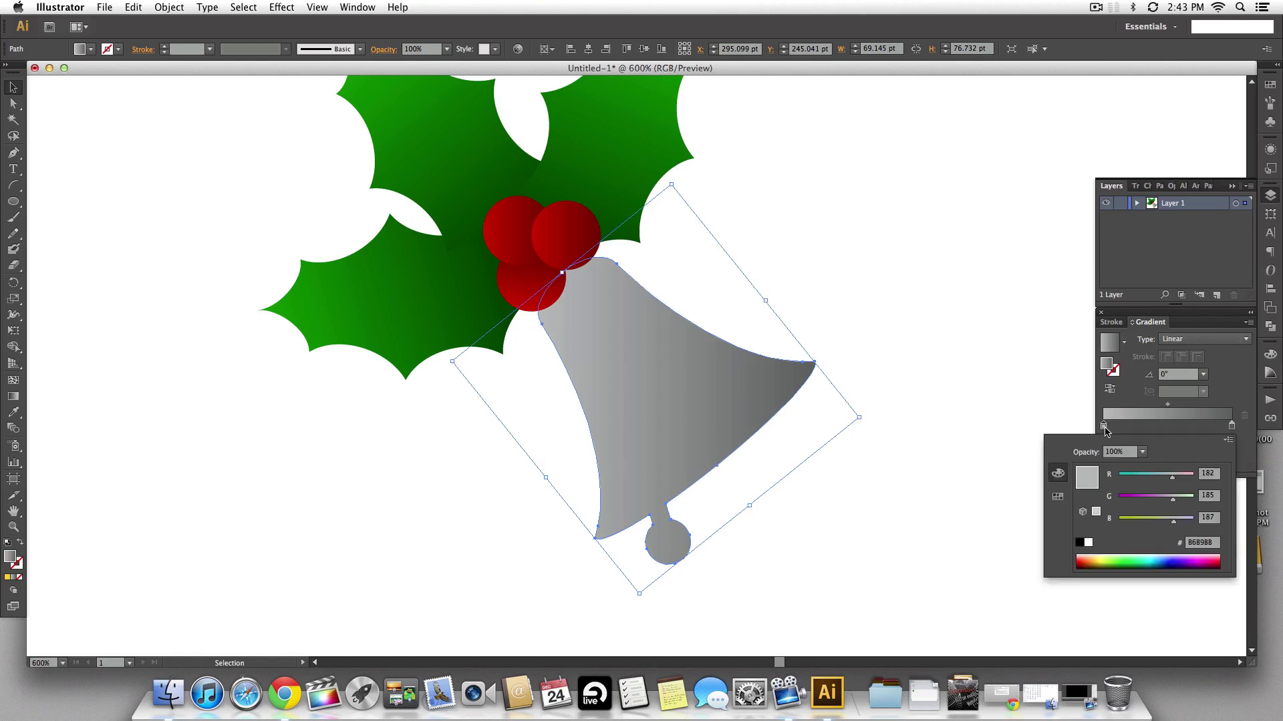
click(1057, 496)
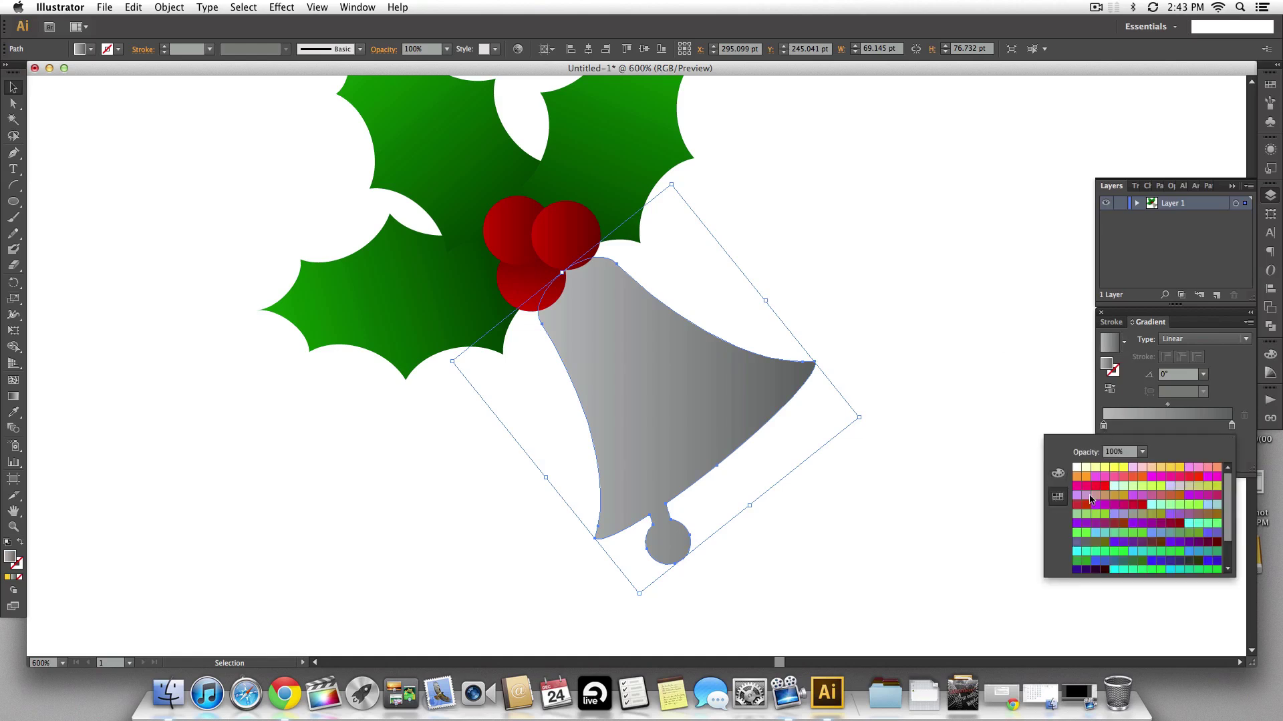
click(1178, 468)
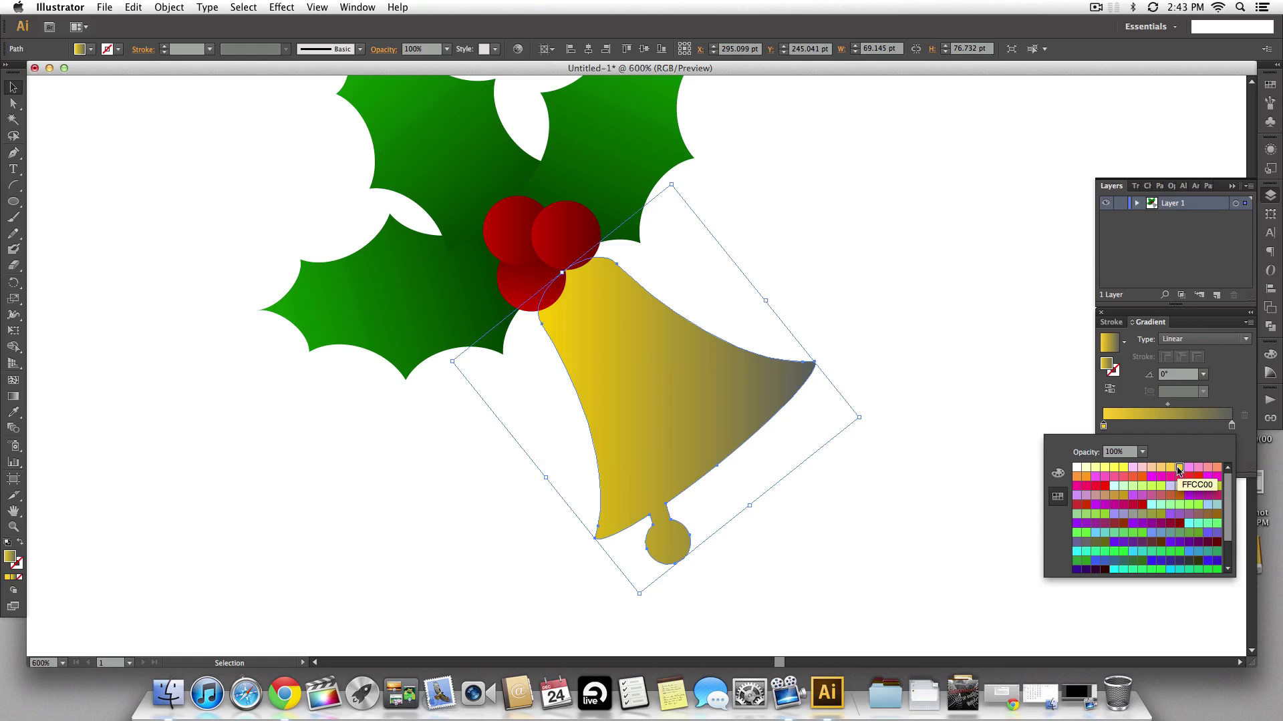
click(1246, 405)
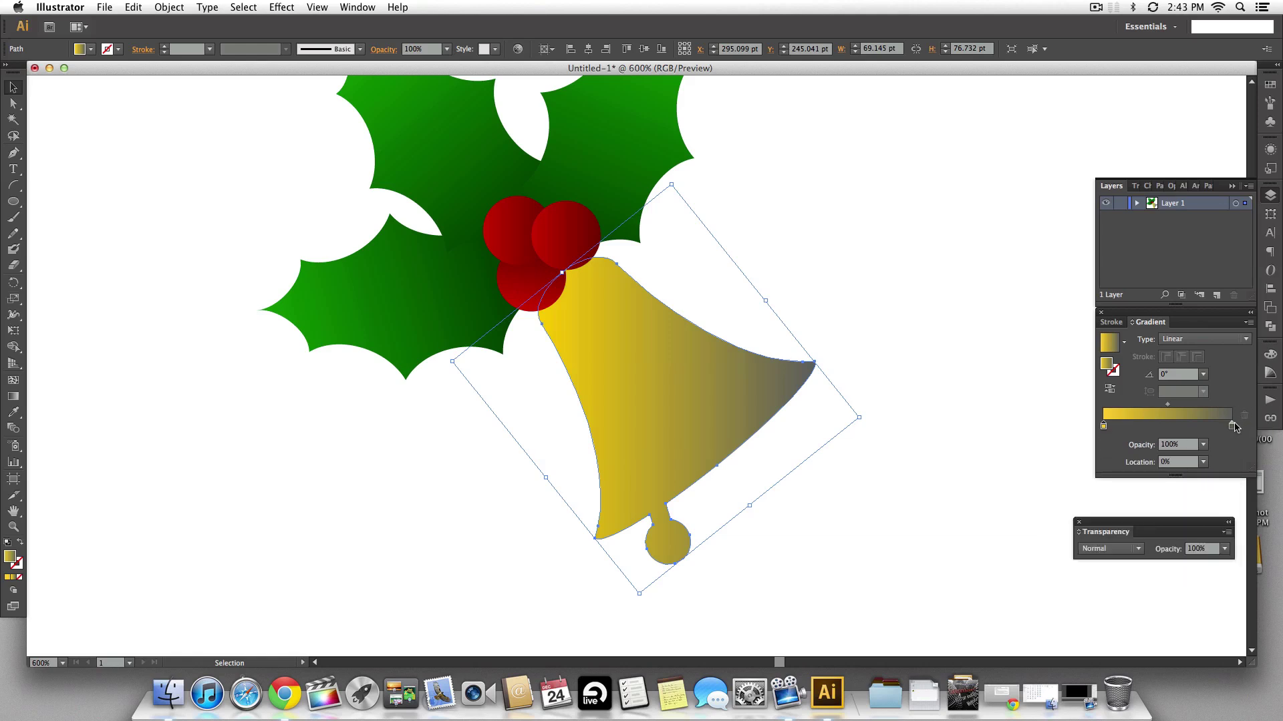
double_click(1232, 426)
click(1180, 469)
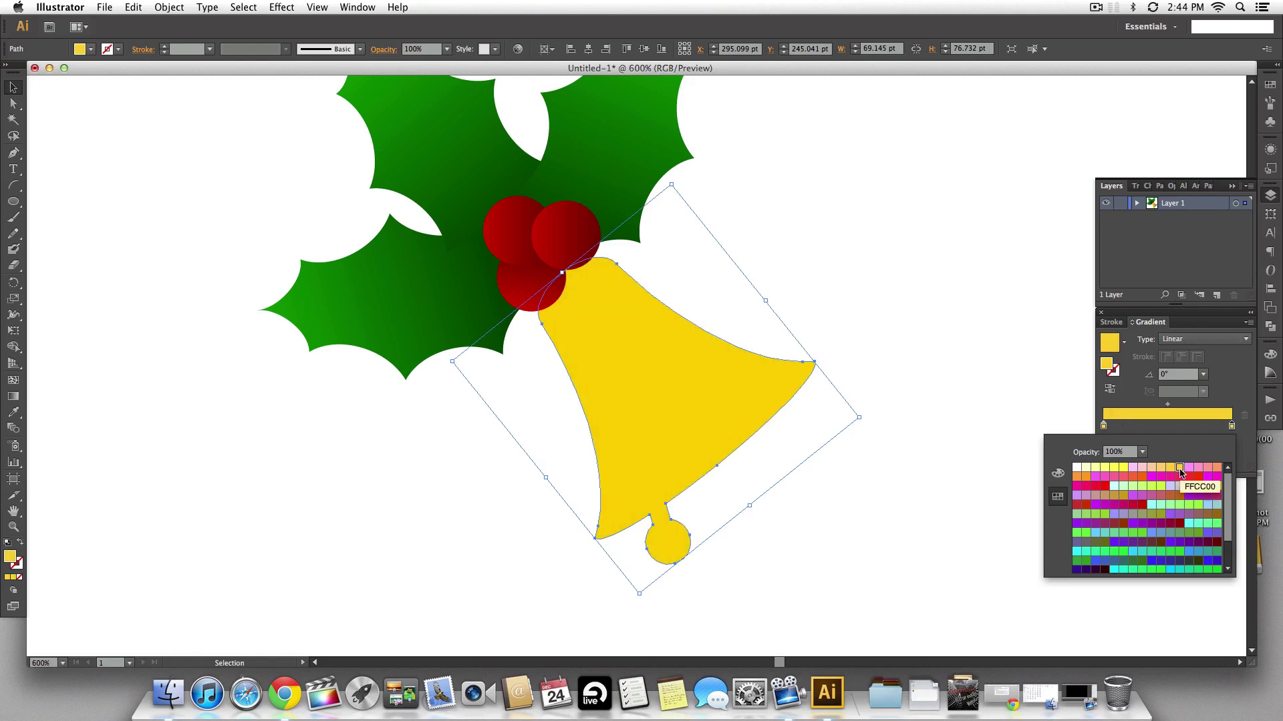
click(1217, 404)
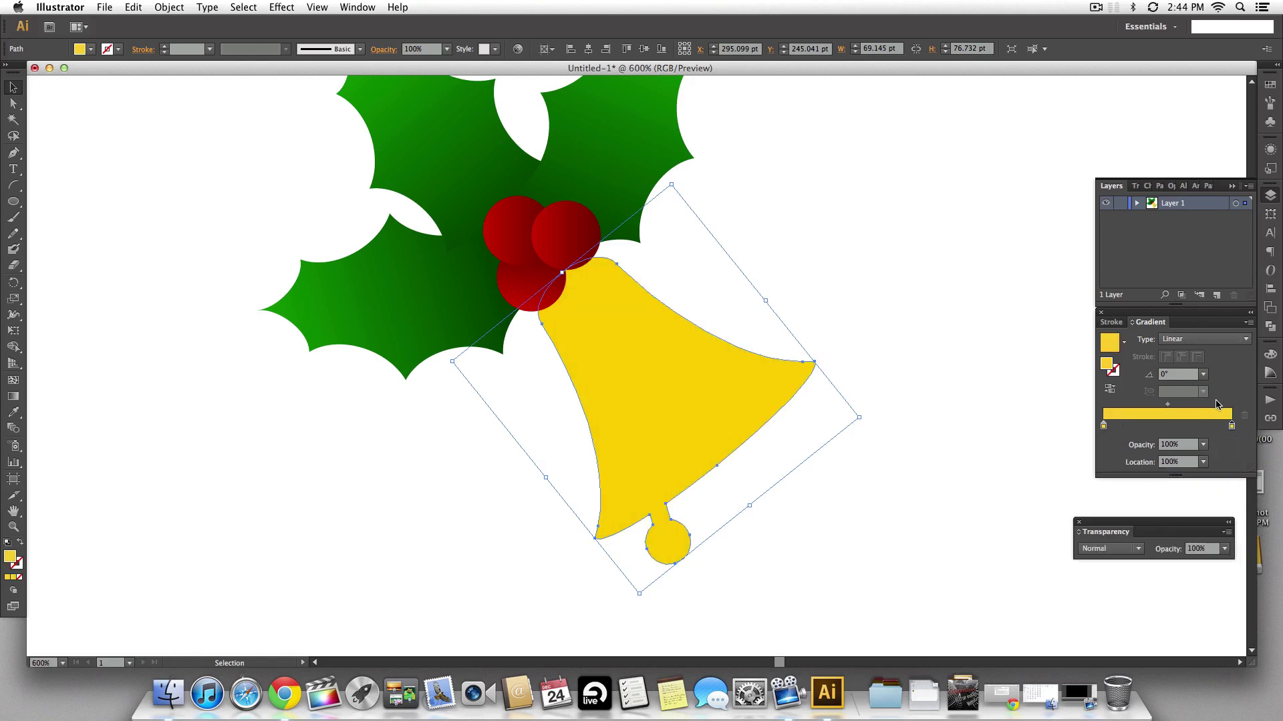
Step: Shift the starting stop of the bell's gradient to orange by lowering its green value to 160
double_click(1103, 426)
click(1058, 473)
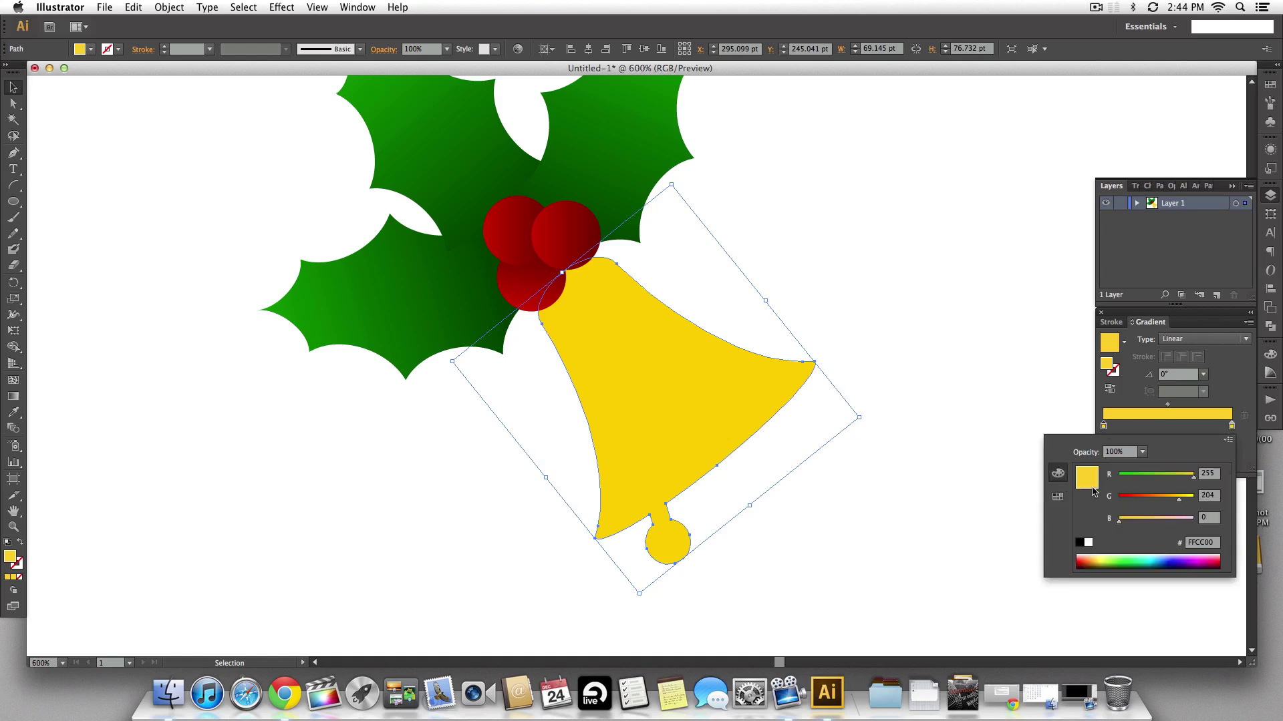
drag(1179, 500, 1166, 505)
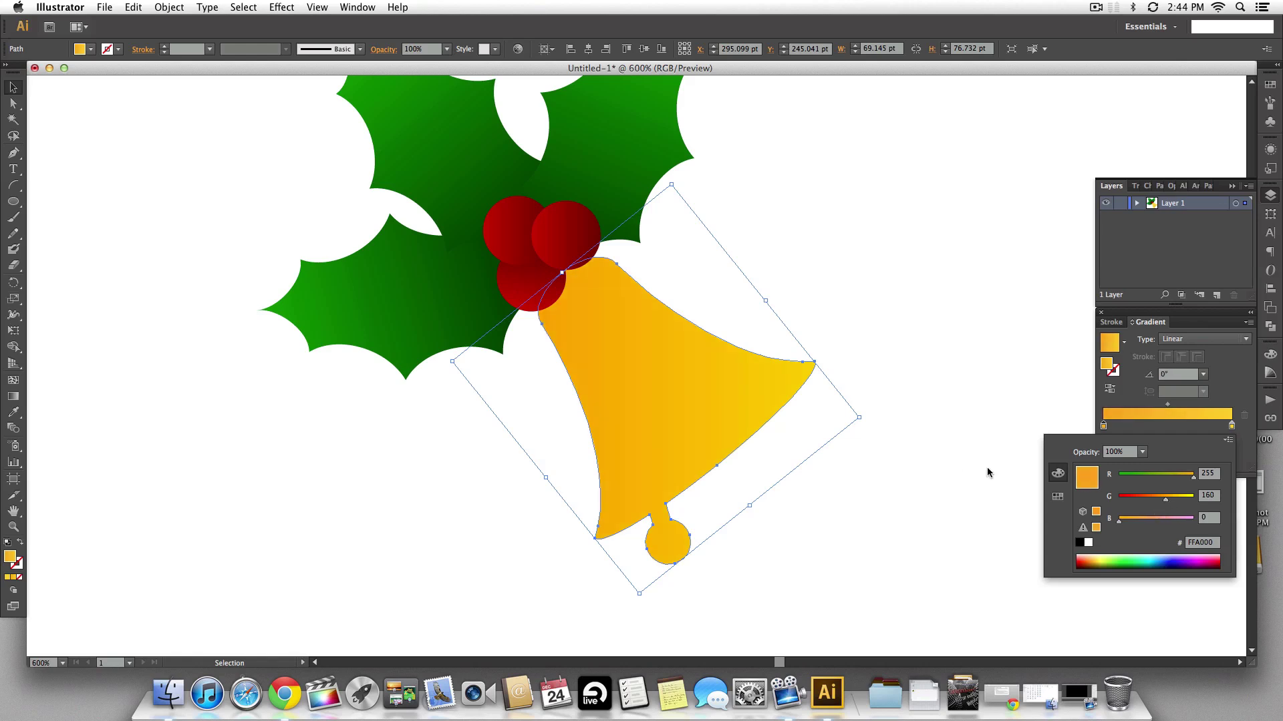
drag(1165, 500, 1166, 501)
click(1219, 398)
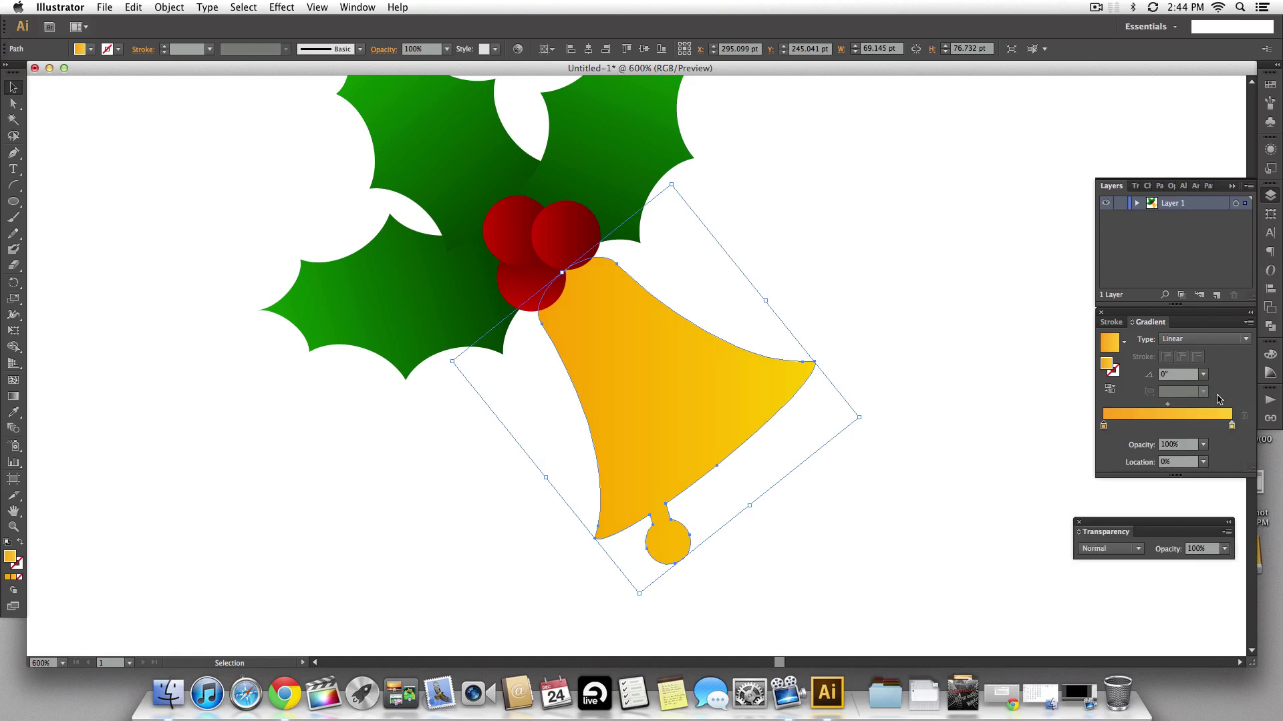
Step: Run the bell's gradient lengthwise from its top by the berries down toward its rim, at about -51°
click(13, 396)
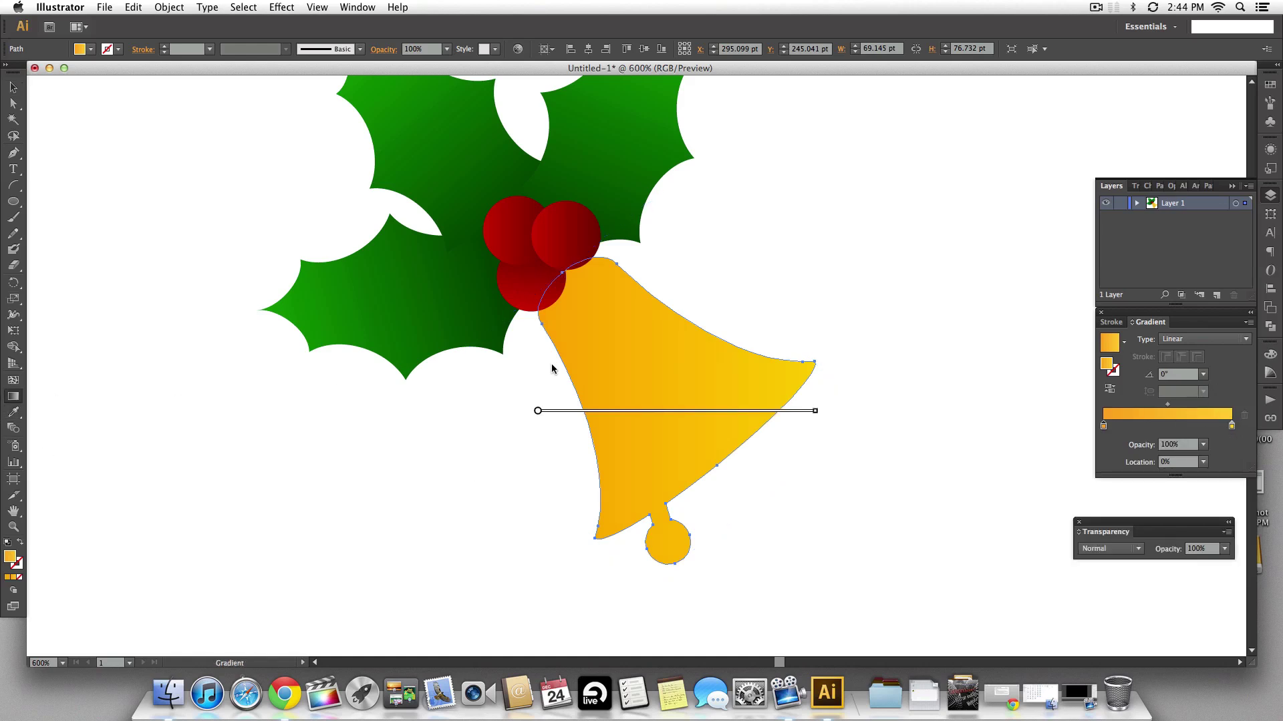
drag(571, 275, 708, 452)
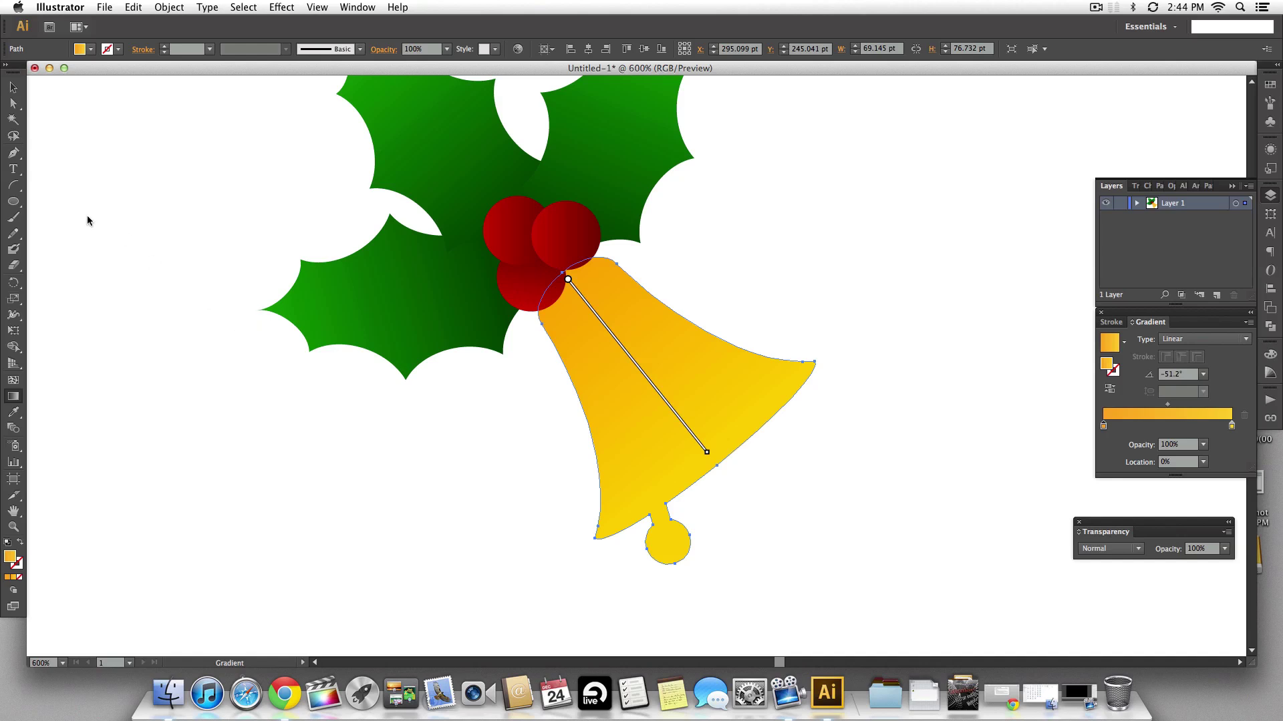
click(13, 89)
click(980, 470)
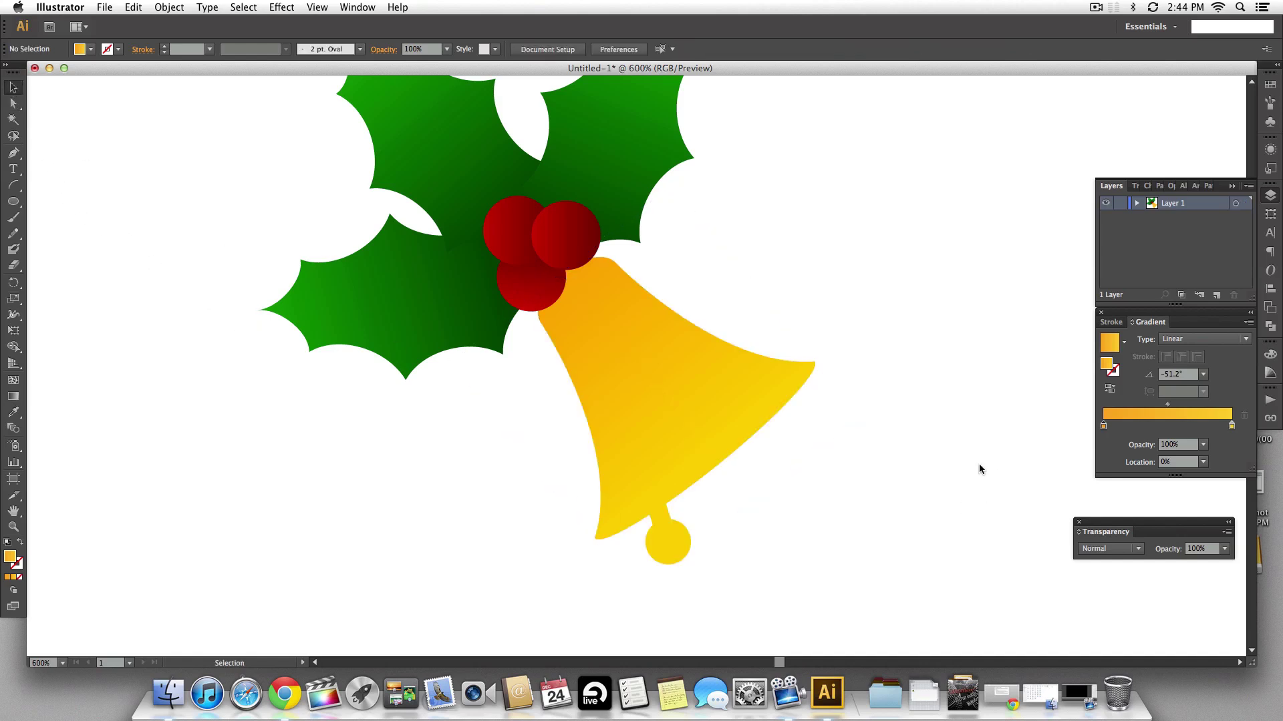
Step: Select the whole holly and bell illustration and move it into the artboard's upper-left corner
key(super+minus)
key(super+minus)
key(super+minus)
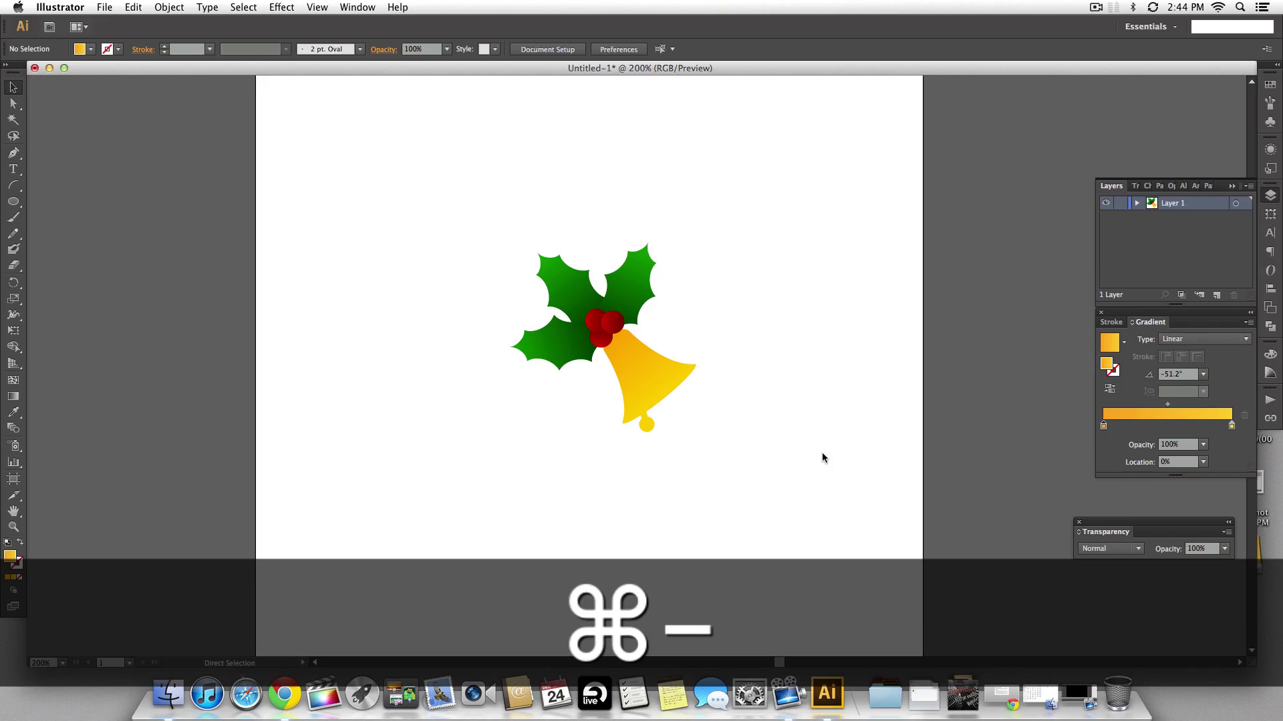
key(super+minus)
key(super+equal)
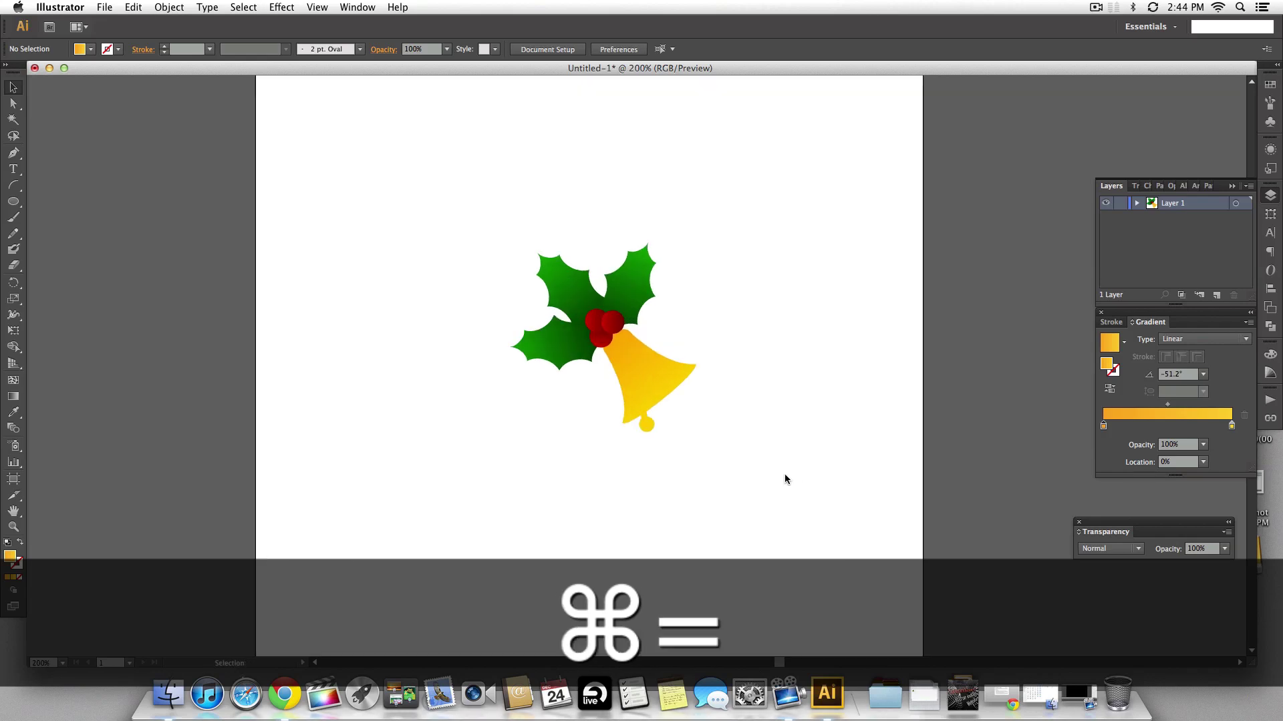
drag(754, 506, 427, 198)
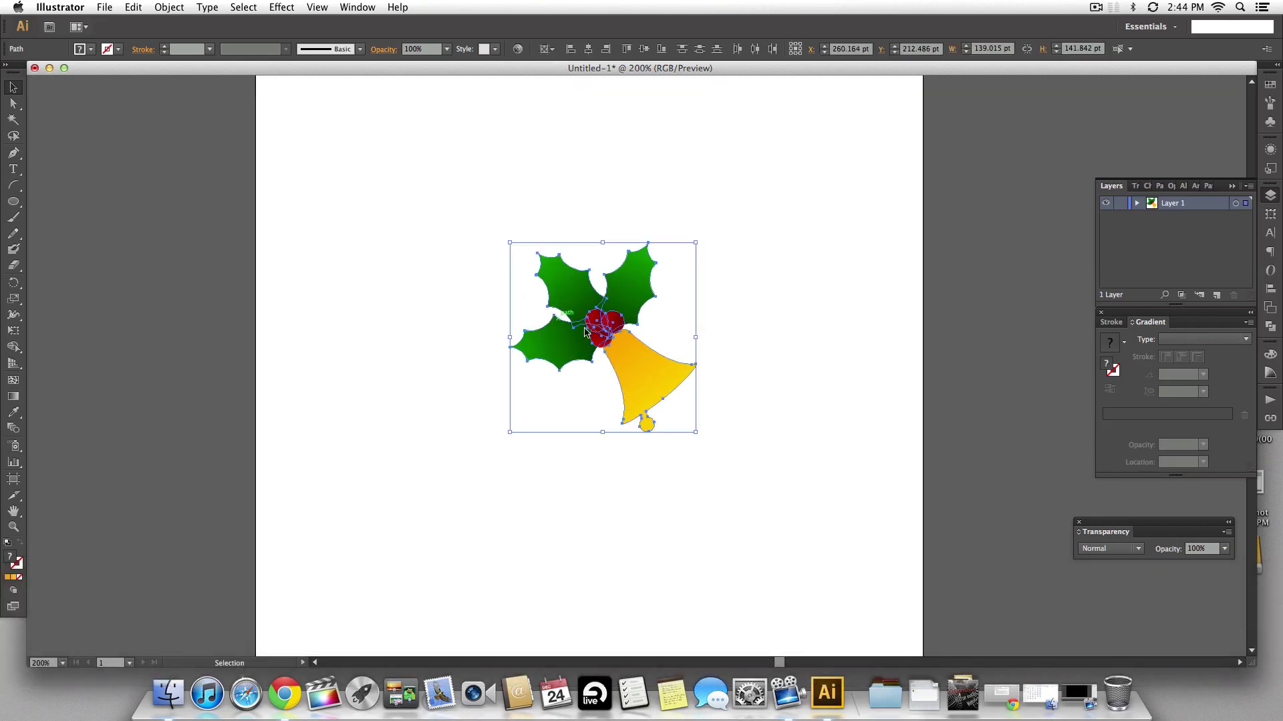
drag(651, 372, 437, 225)
scroll(570, 334, up, 3)
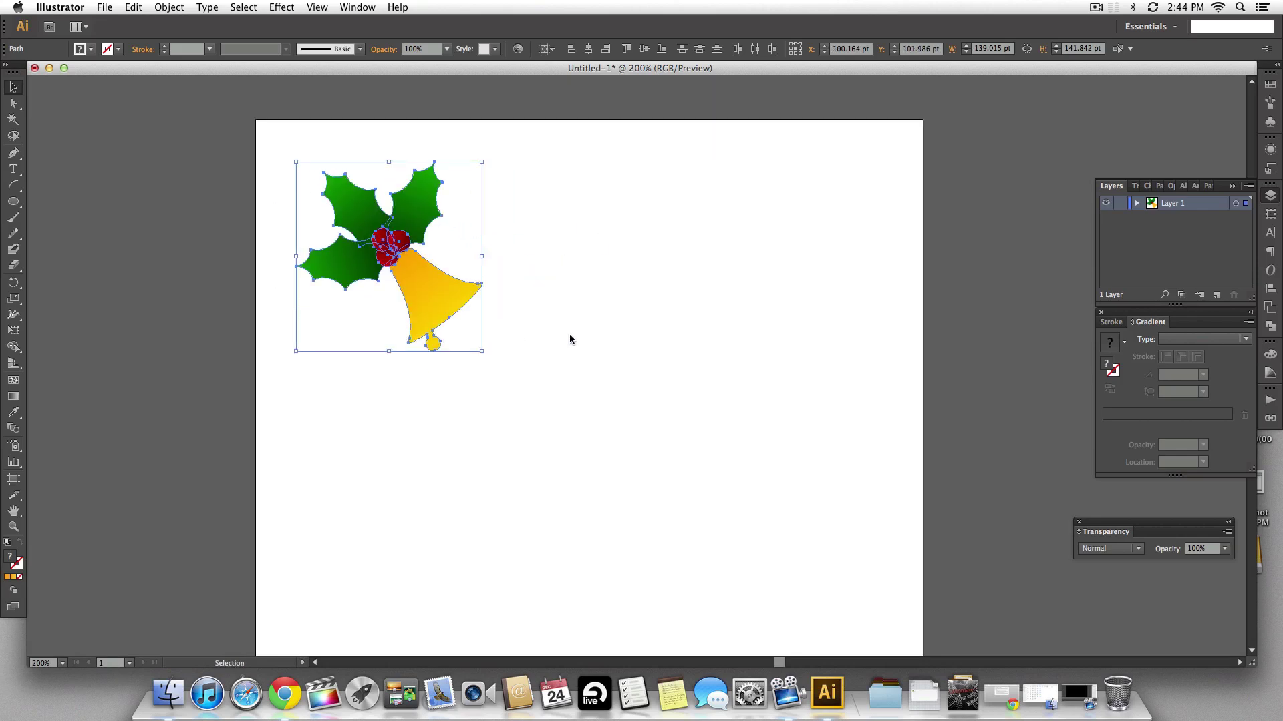
drag(427, 294, 404, 274)
click(584, 291)
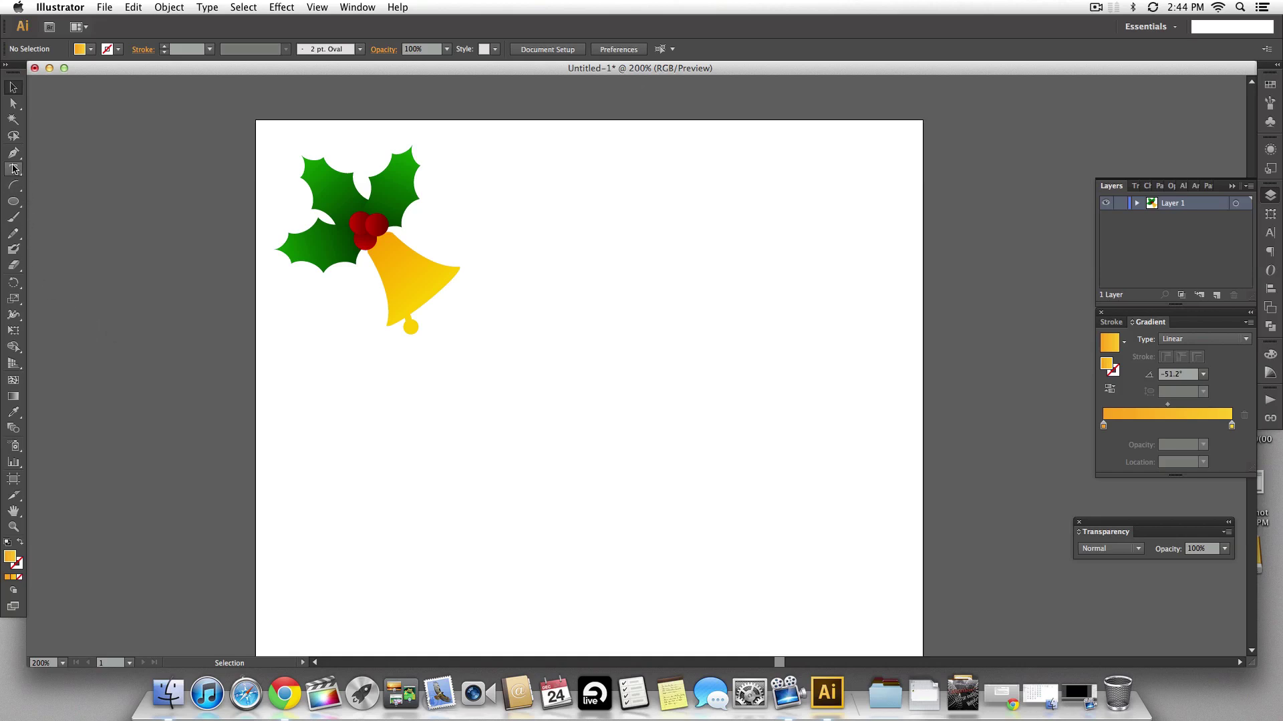
Step: Draw a horizontal line segment about 39 pt long in the empty area below and to the right of the bell
drag(13, 186, 66, 185)
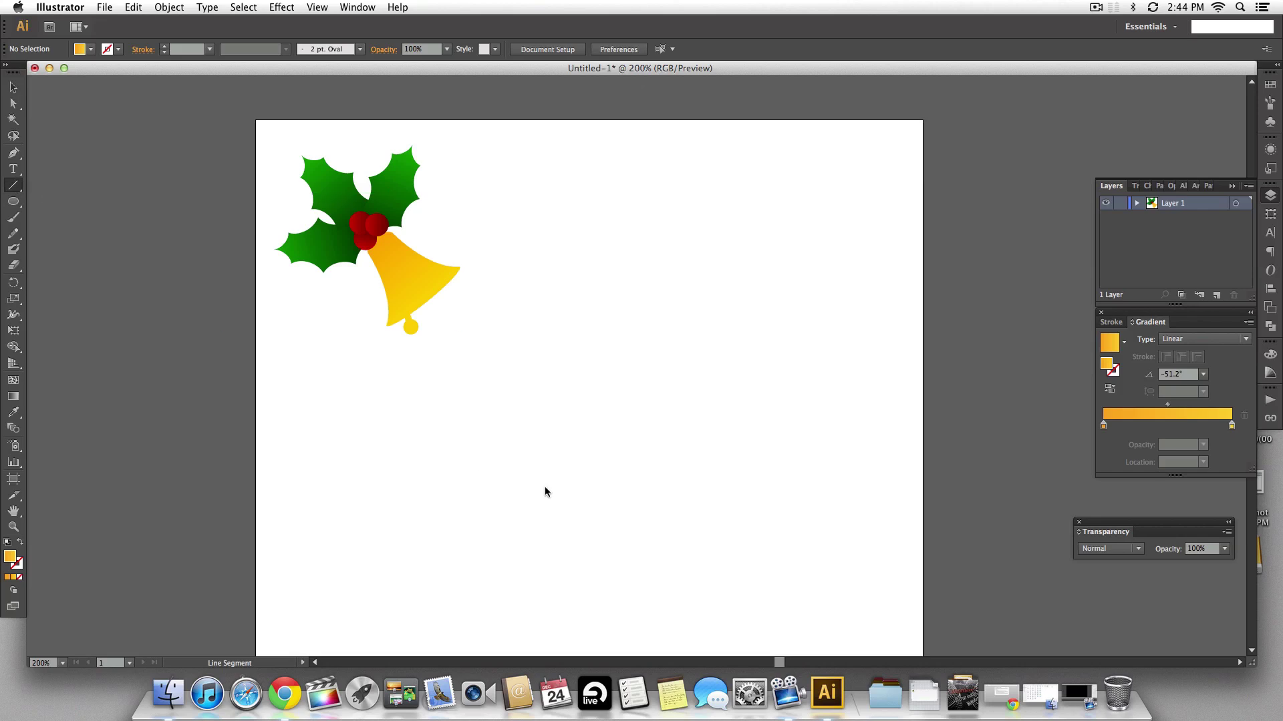
click(79, 49)
scroll(61, 98, down, 3)
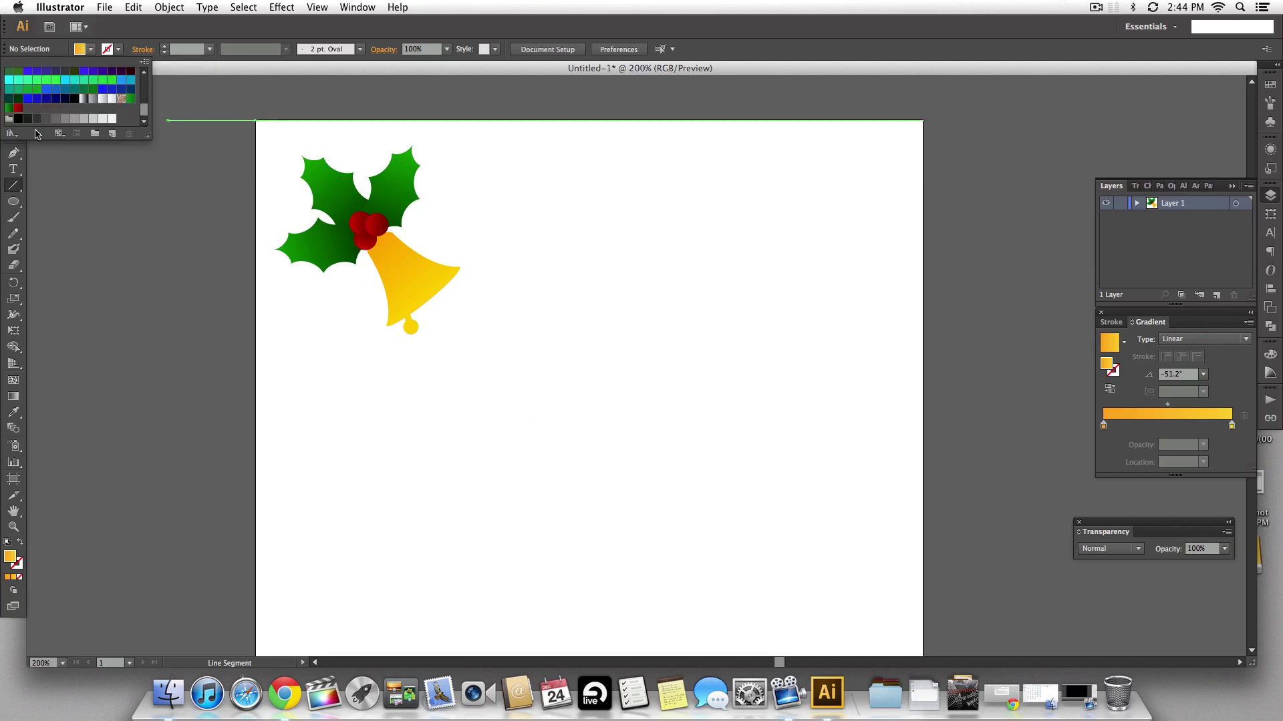
click(20, 121)
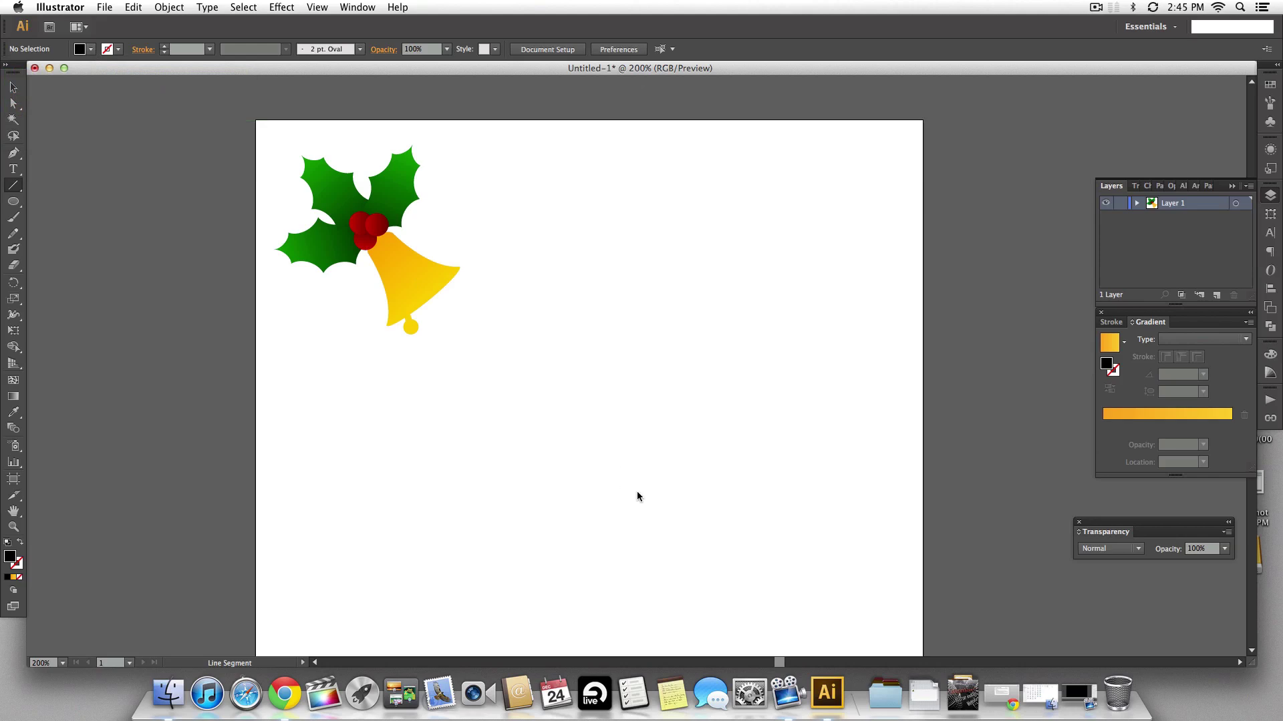
drag(656, 492, 709, 492)
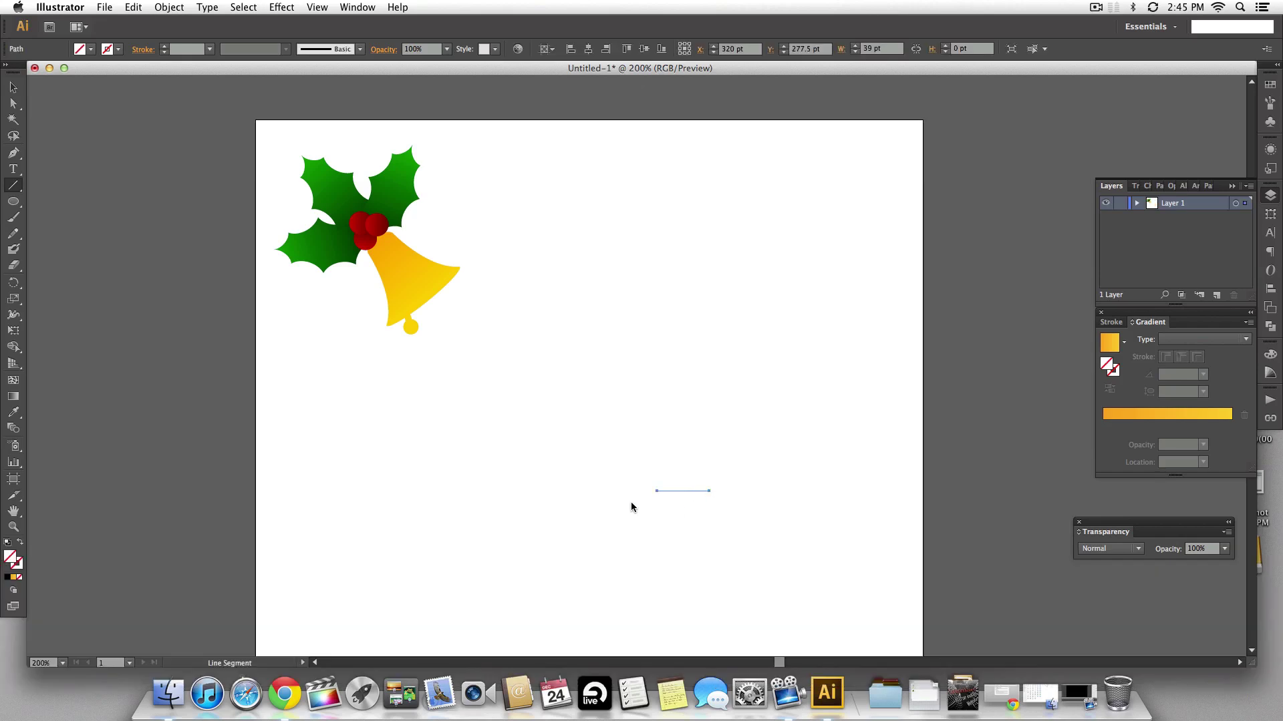
Step: Give the horizontal line segment a black stroke
click(118, 49)
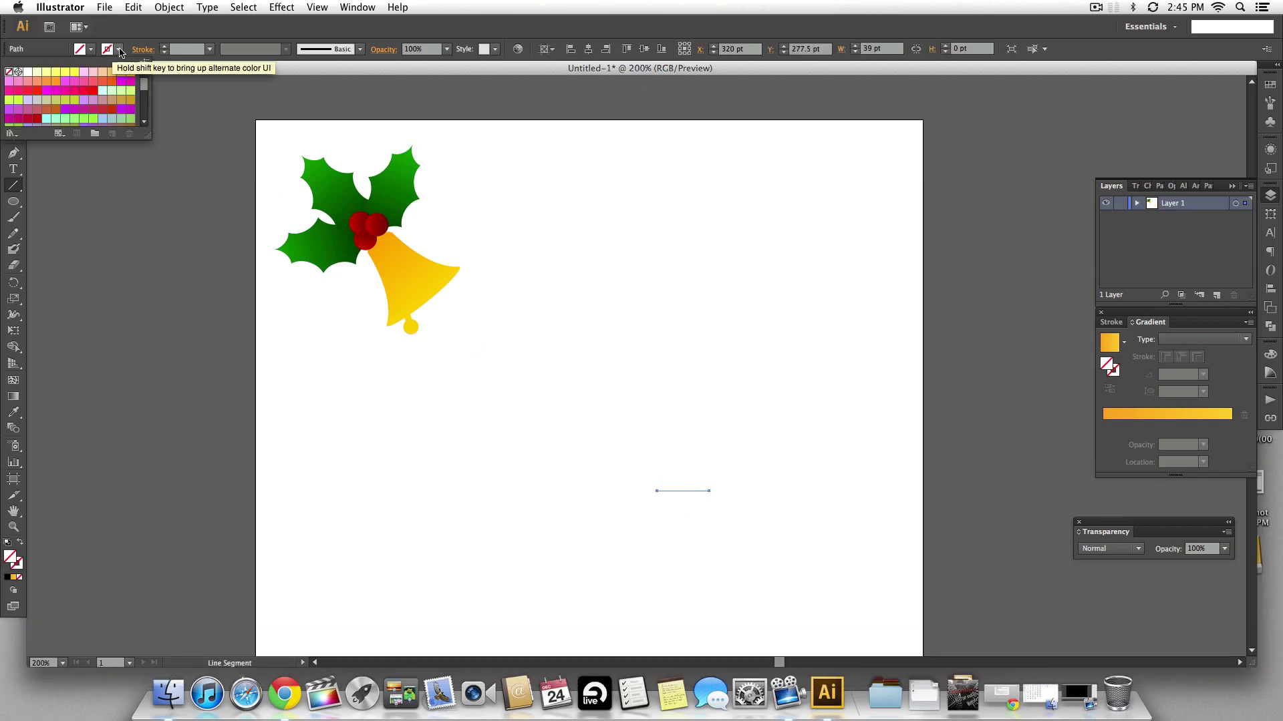
click(18, 118)
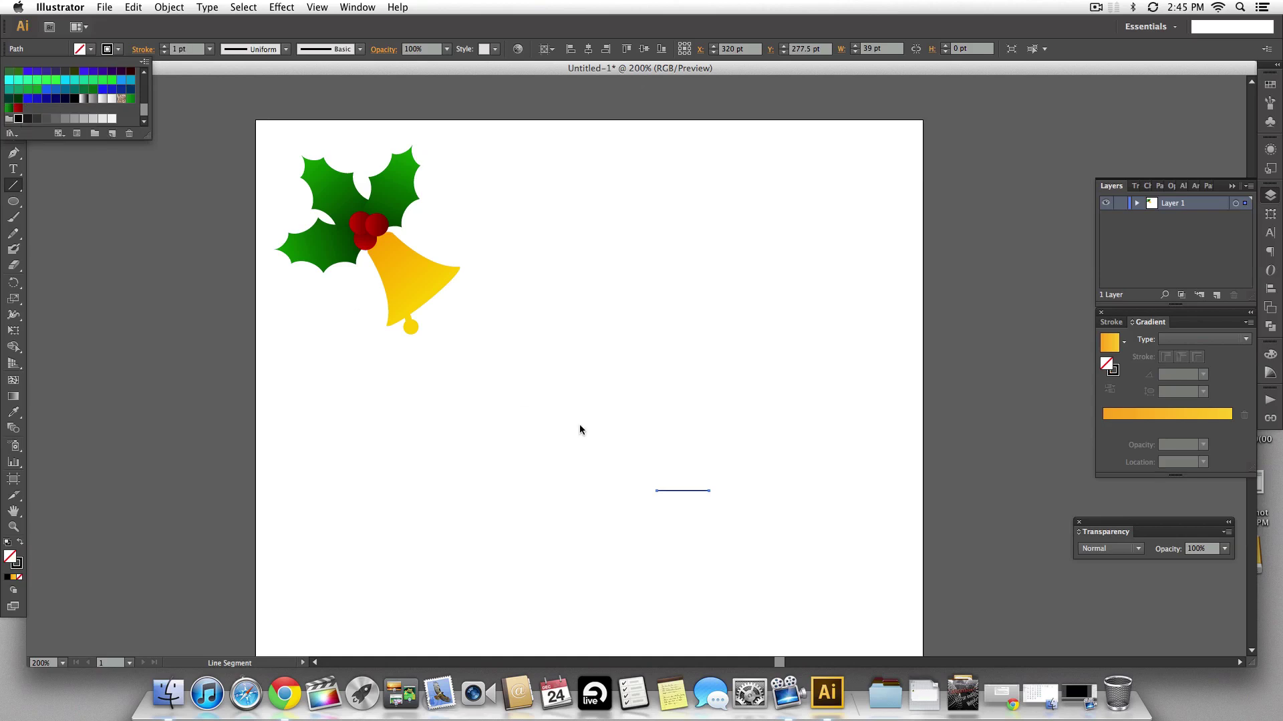
click(668, 439)
key(Escape)
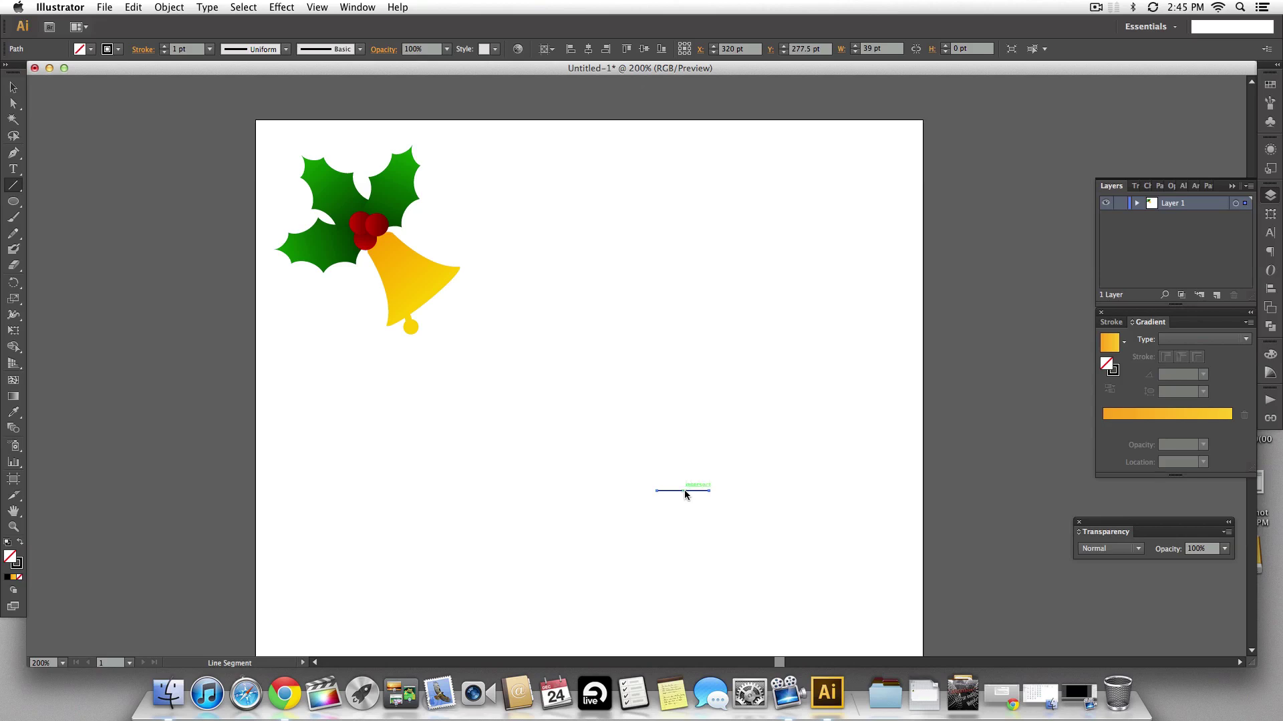
Step: Draw a short diagonal branch about 14 × 10 pt rising to the right from the middle of the horizontal line
drag(684, 490, 702, 479)
key(v)
click(689, 499)
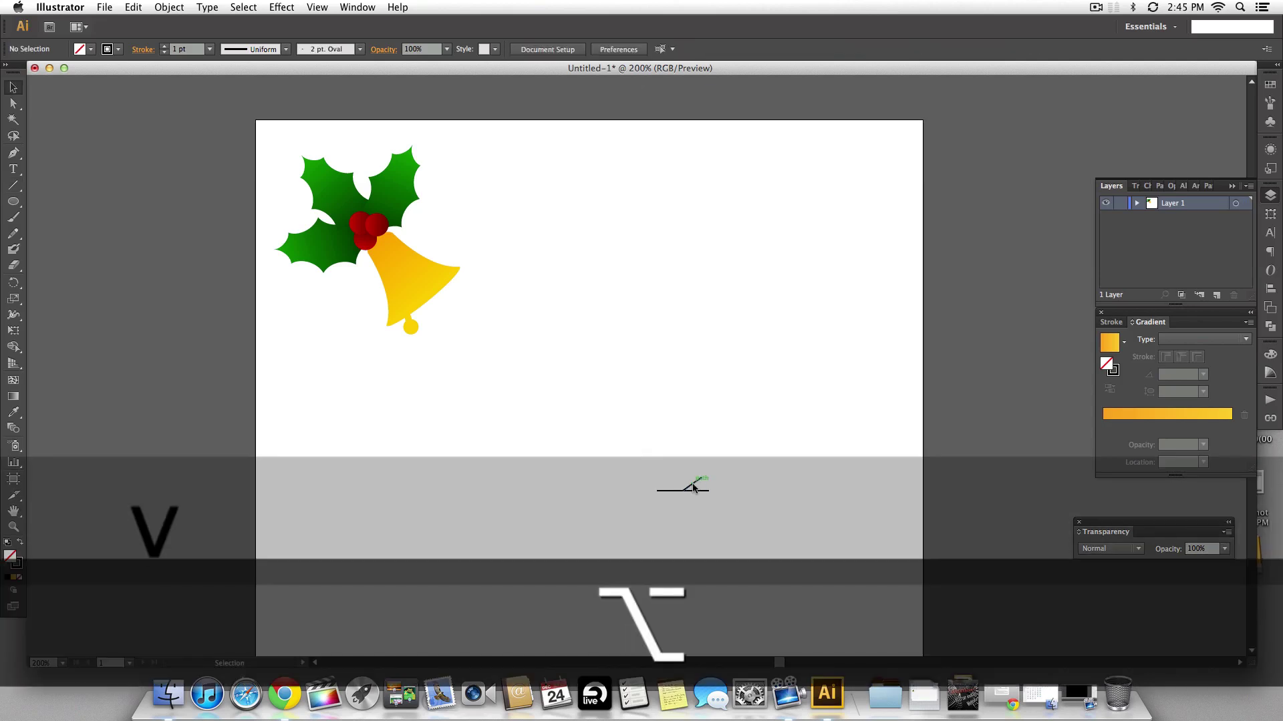
Step: Duplicate the diagonal branch, reflect the copy across the horizontal axis and attach it beneath the line at the original branch's base
drag(693, 489, 689, 503)
right_click(692, 504)
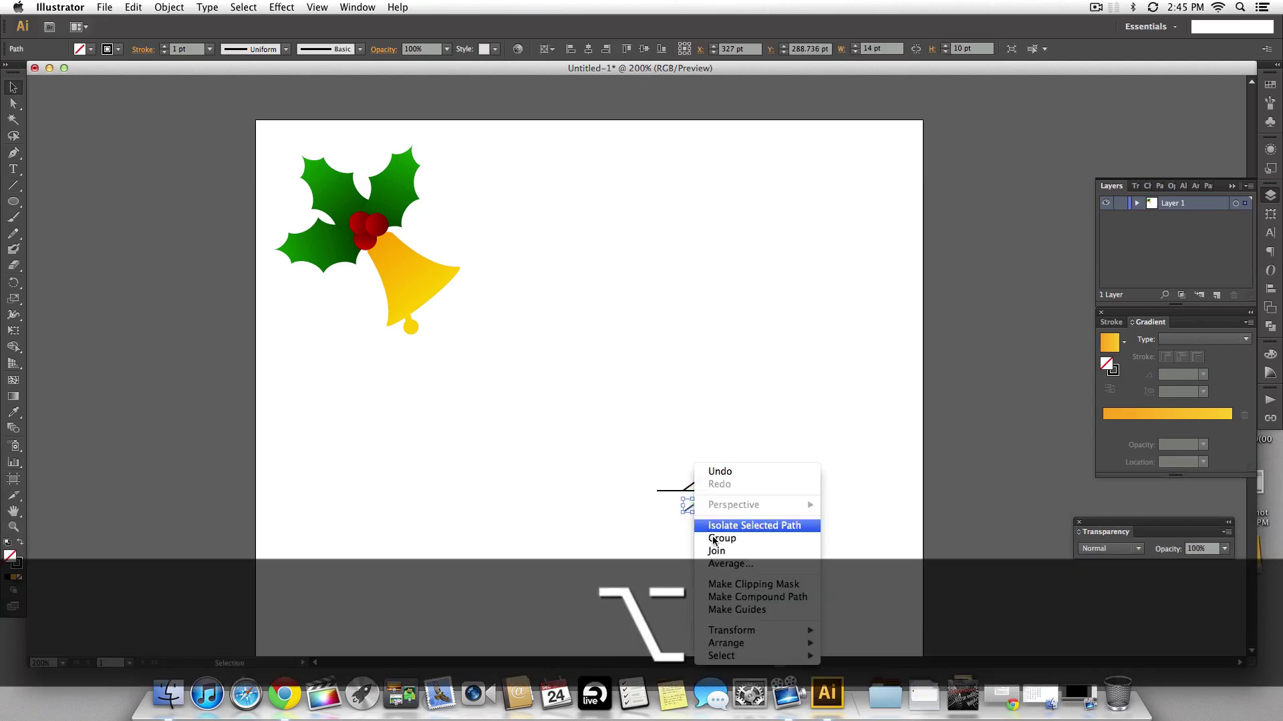
mouse_move(788, 630)
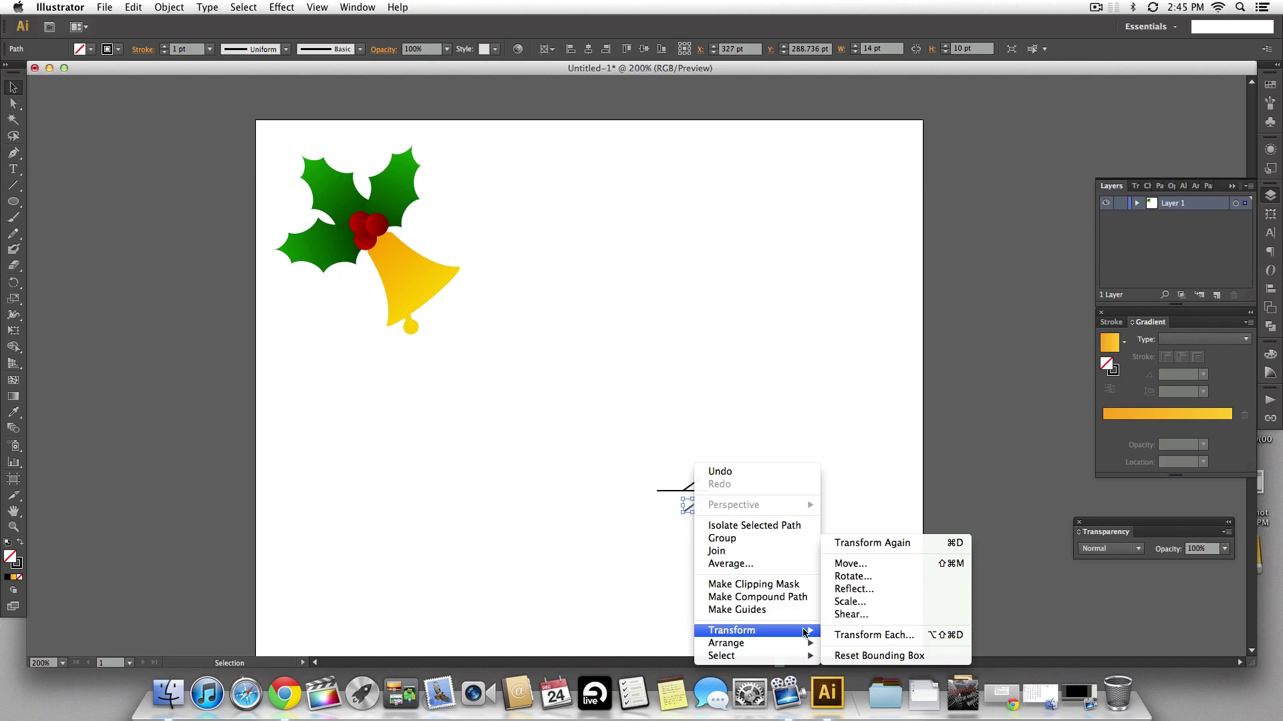
click(845, 590)
click(245, 225)
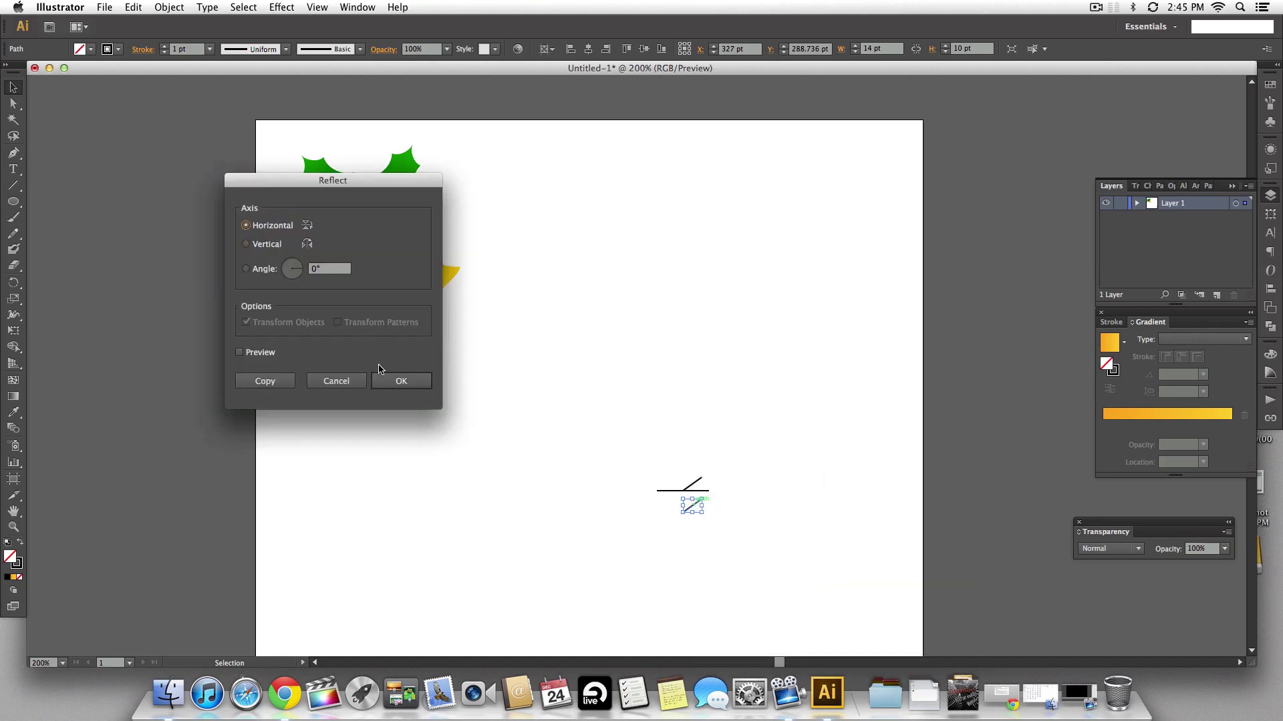
click(390, 379)
click(659, 570)
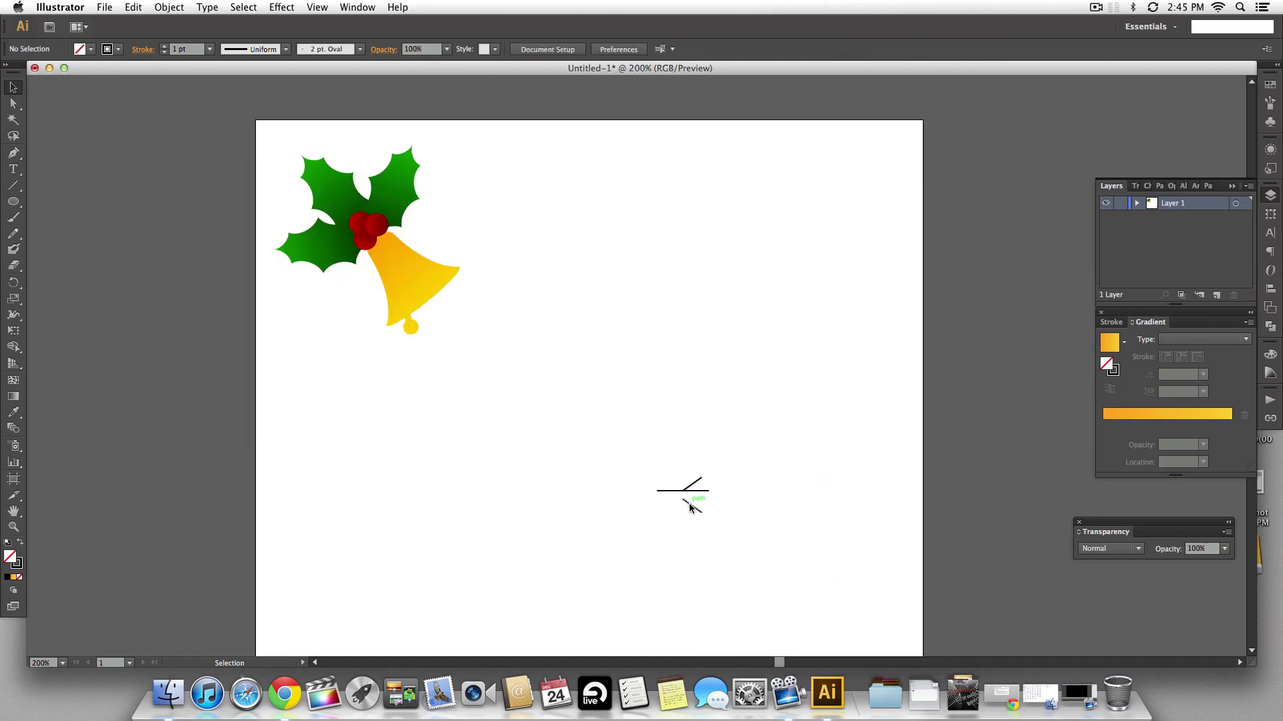
drag(693, 506, 695, 500)
Step: Duplicate the whole forked arm to its left and reflect the copy across the vertical axis
drag(744, 556, 609, 491)
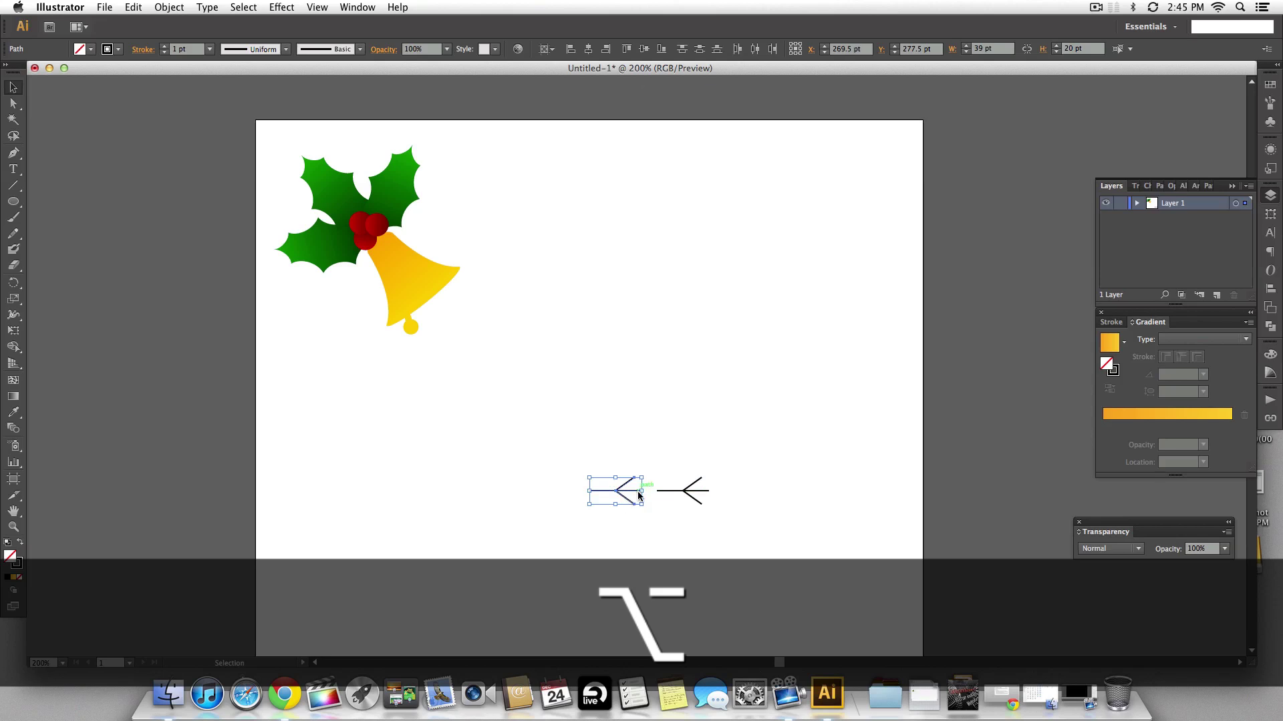
right_click(609, 490)
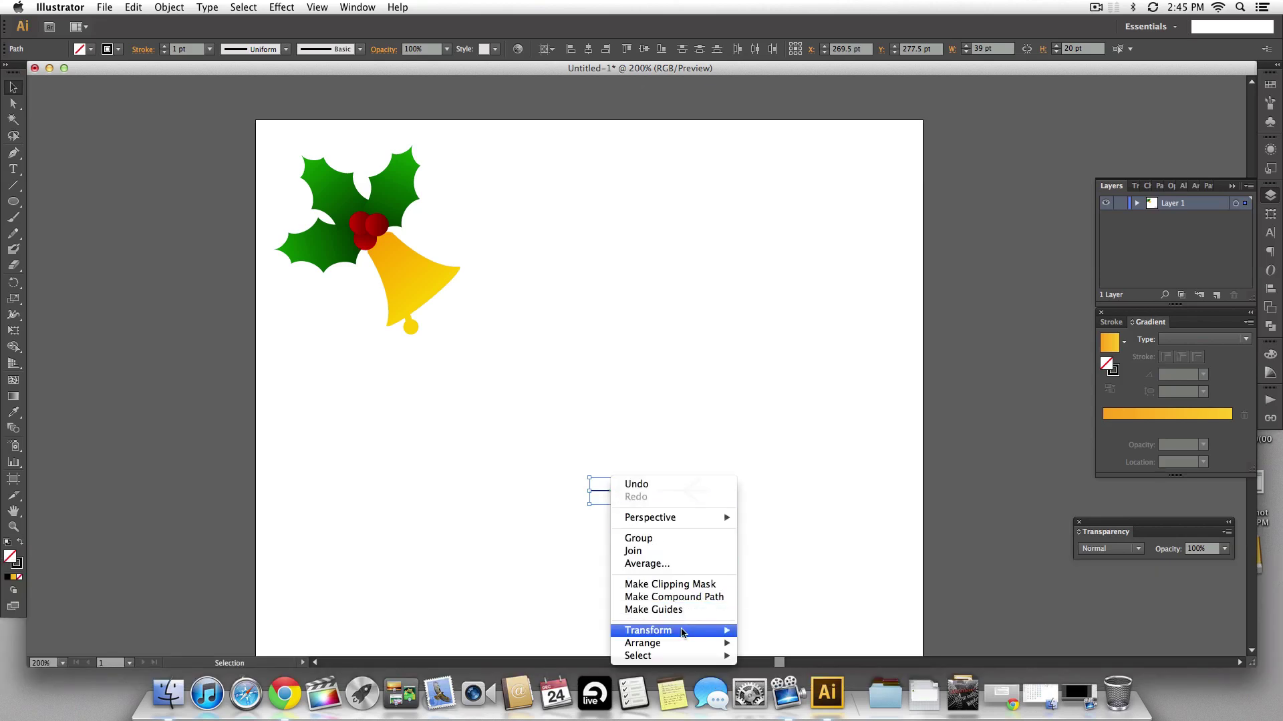
mouse_move(683, 632)
click(774, 588)
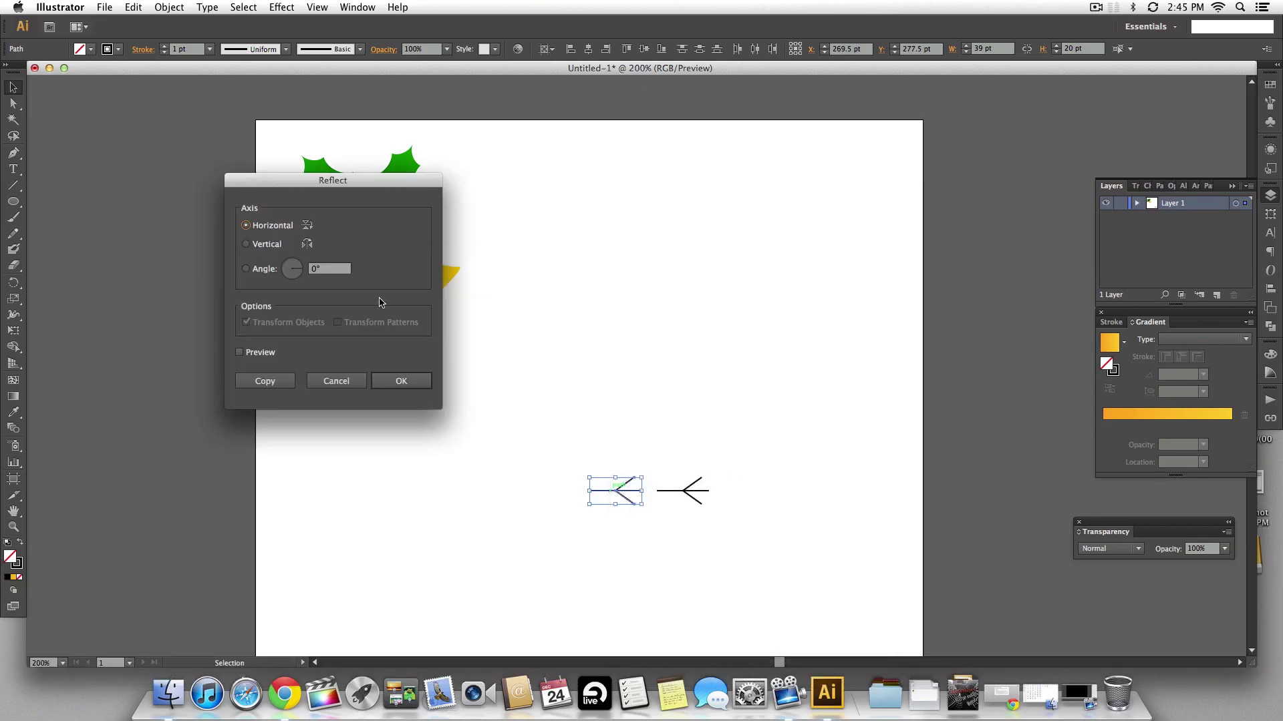
click(245, 244)
click(401, 381)
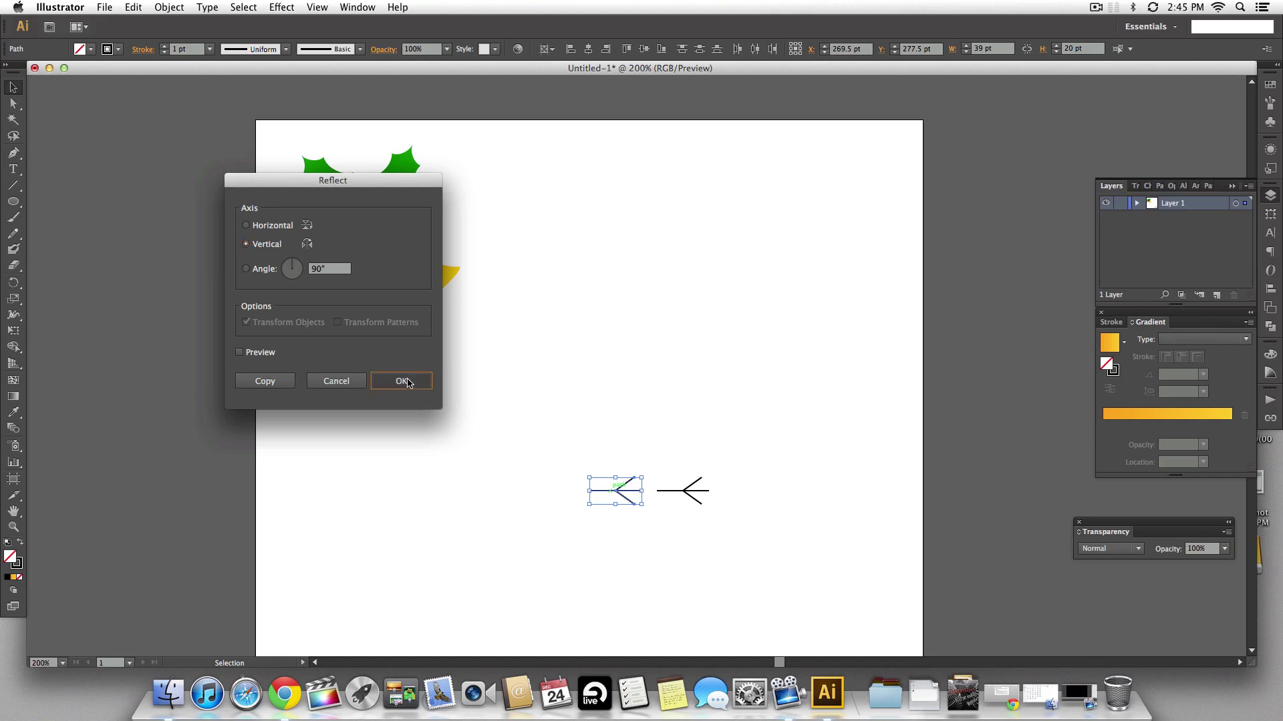
Step: Join the mirrored arm to the original and group them into one double-ended forked line about 78 pt wide
click(639, 523)
drag(639, 523, 578, 458)
mouse_move(627, 492)
mouse_down()
mouse_move(639, 495)
mouse_move(617, 494)
mouse_up()
click(668, 543)
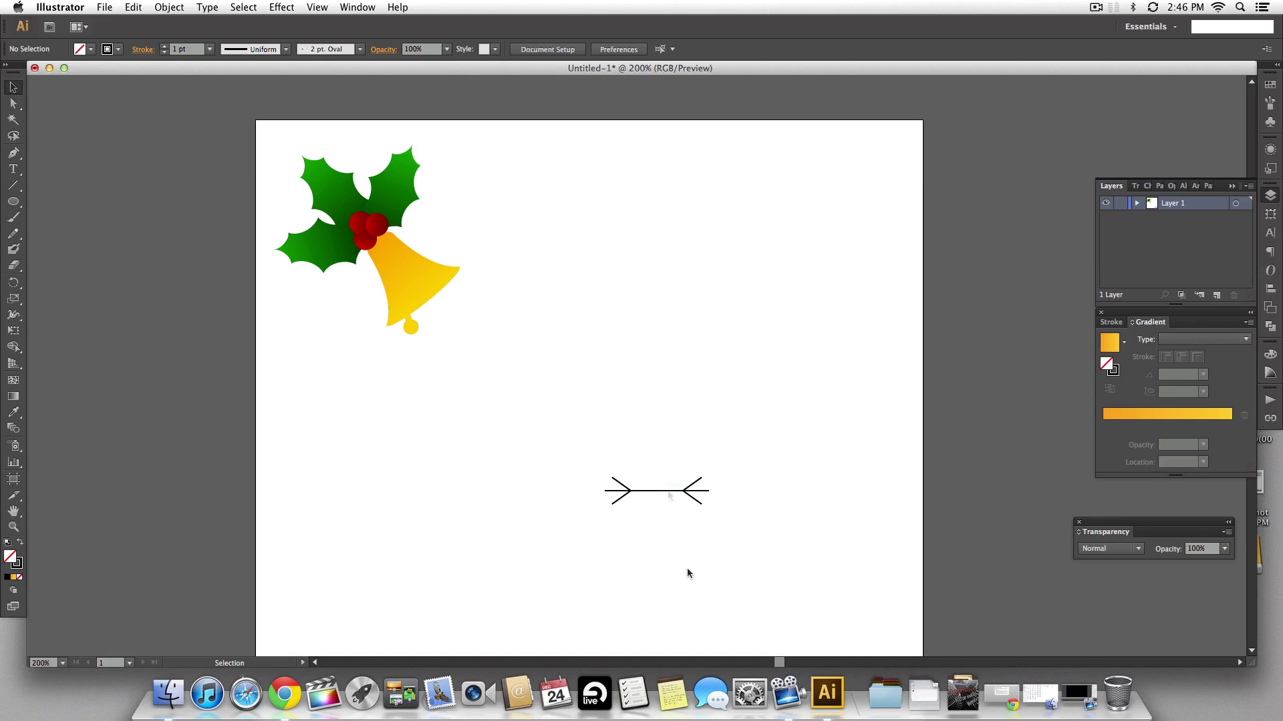
Step: Duplicate the double-ended arm, rotate the copy 60° and cross it over the middle of the horizontal one
drag(665, 492, 663, 541)
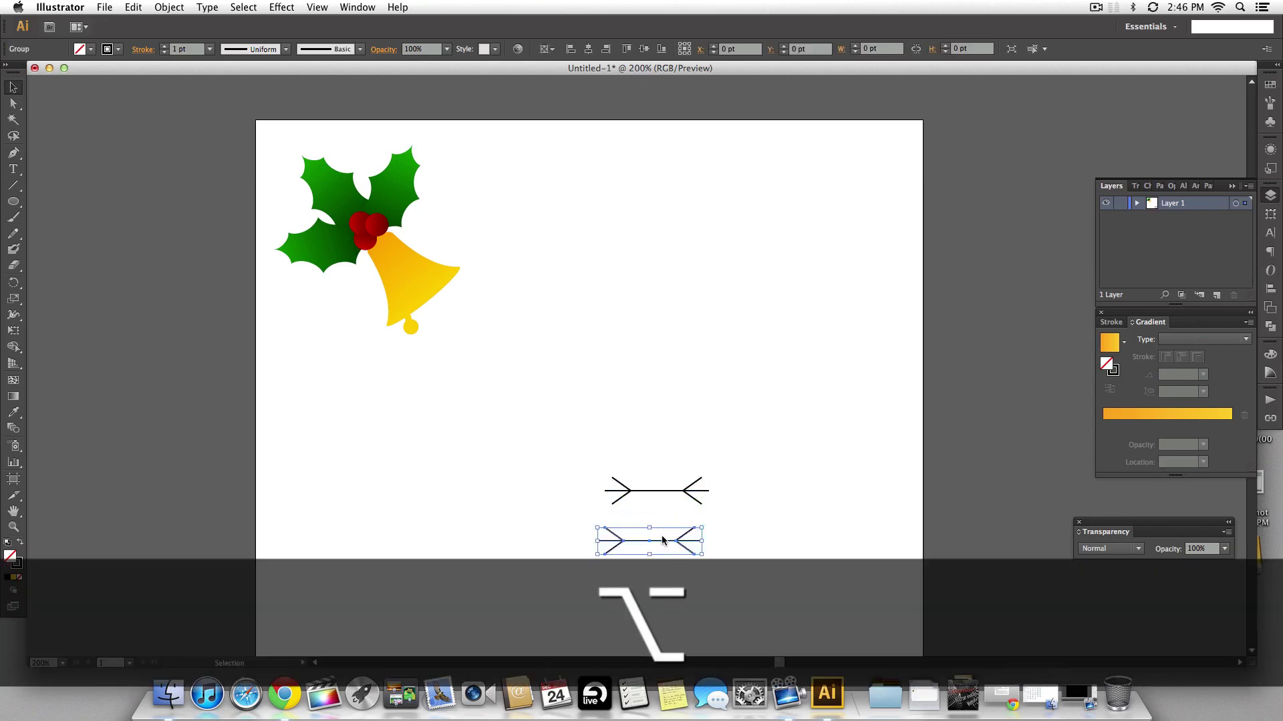
right_click(659, 542)
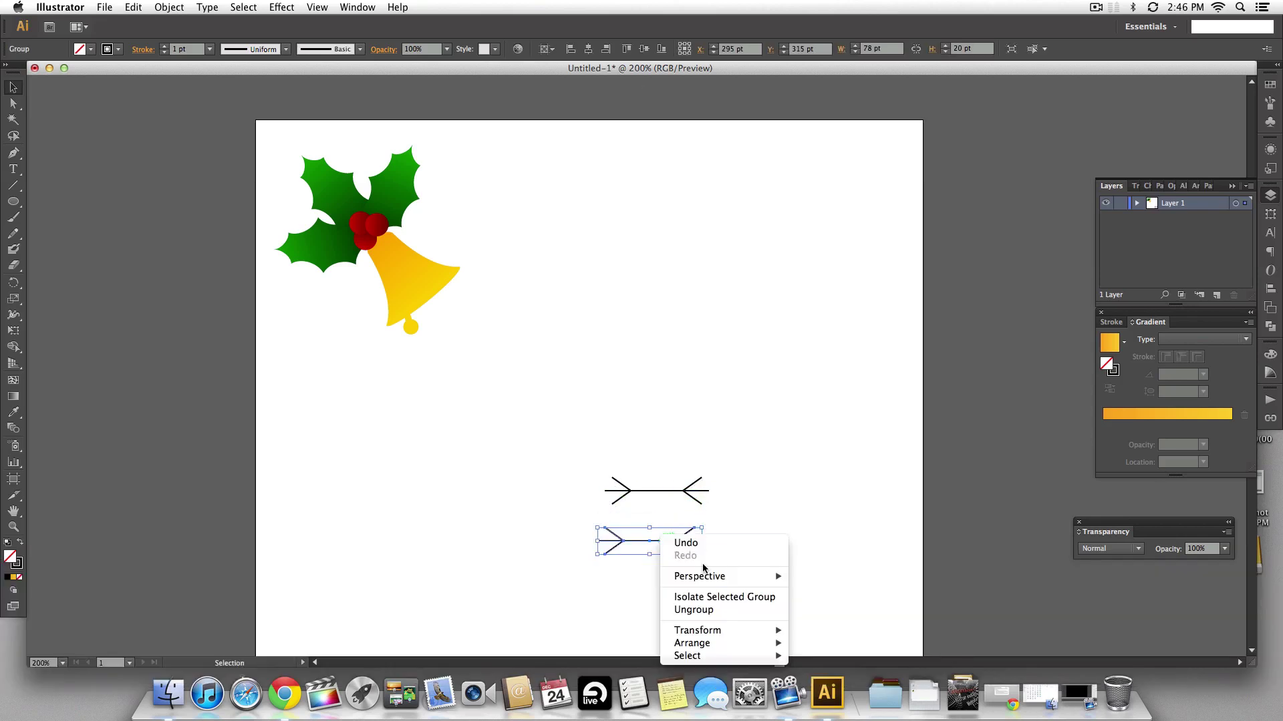
mouse_move(735, 631)
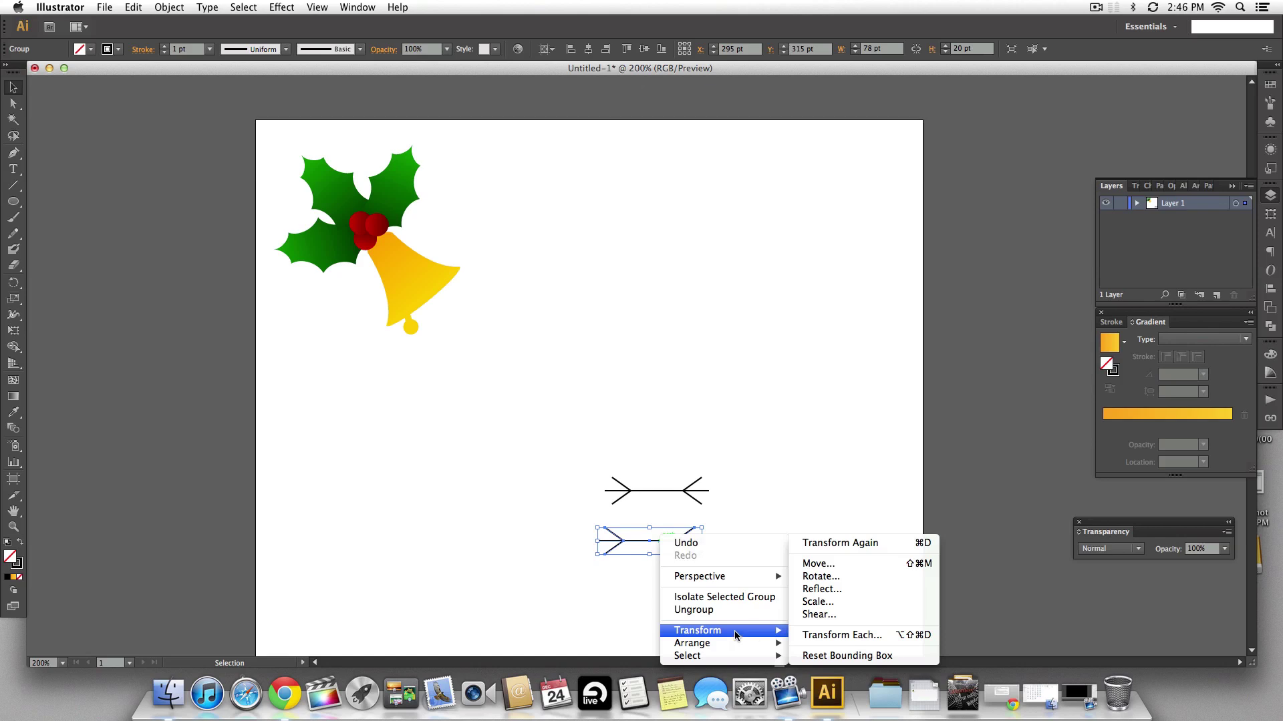
click(817, 577)
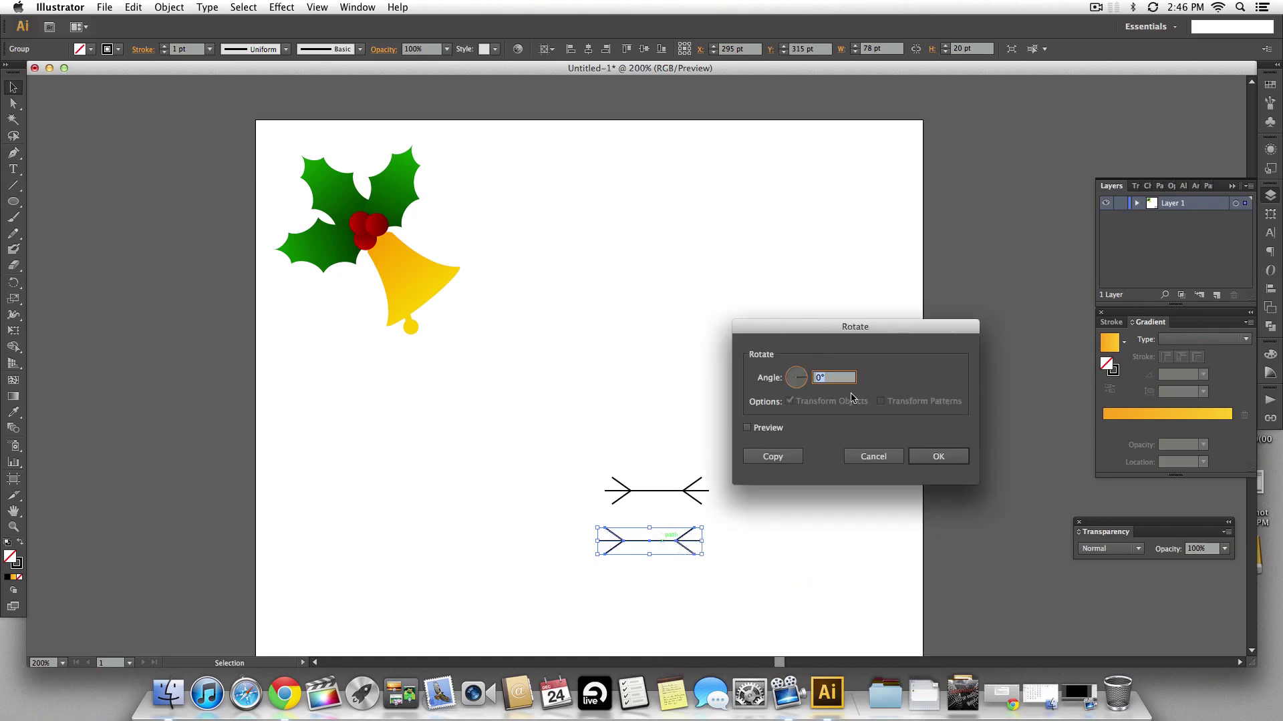
text(60)
click(935, 457)
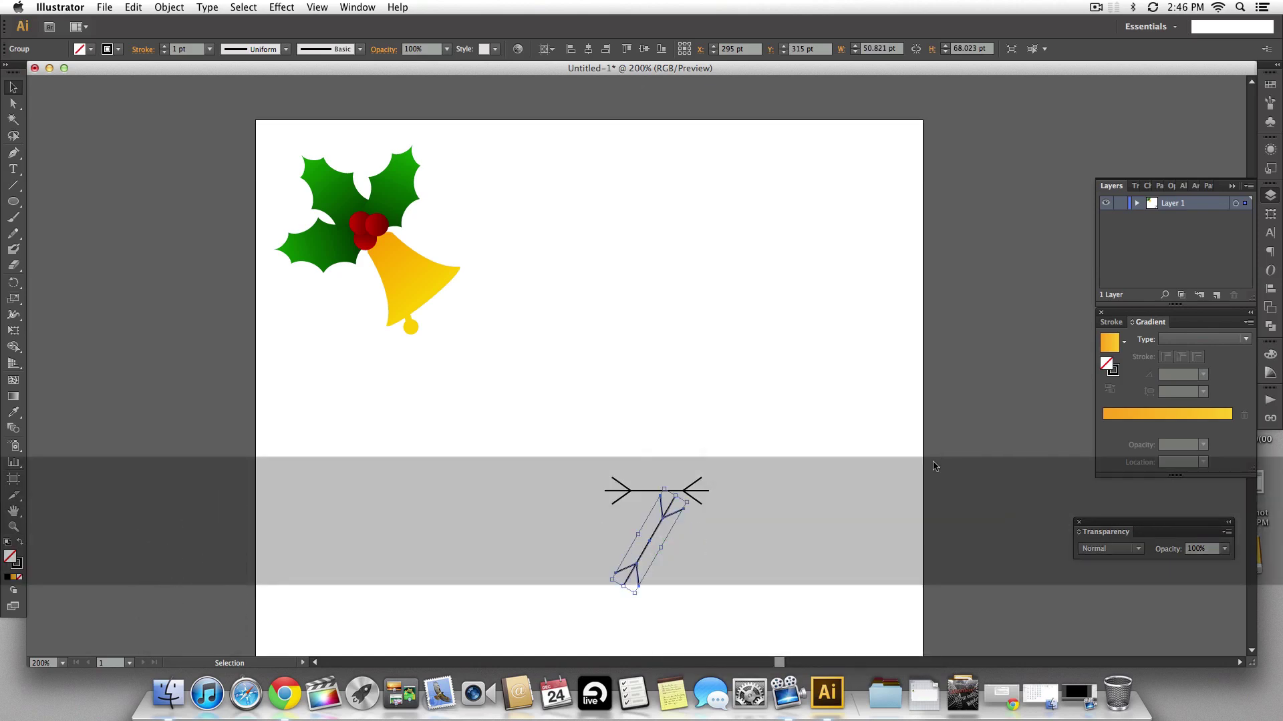
drag(655, 525, 670, 475)
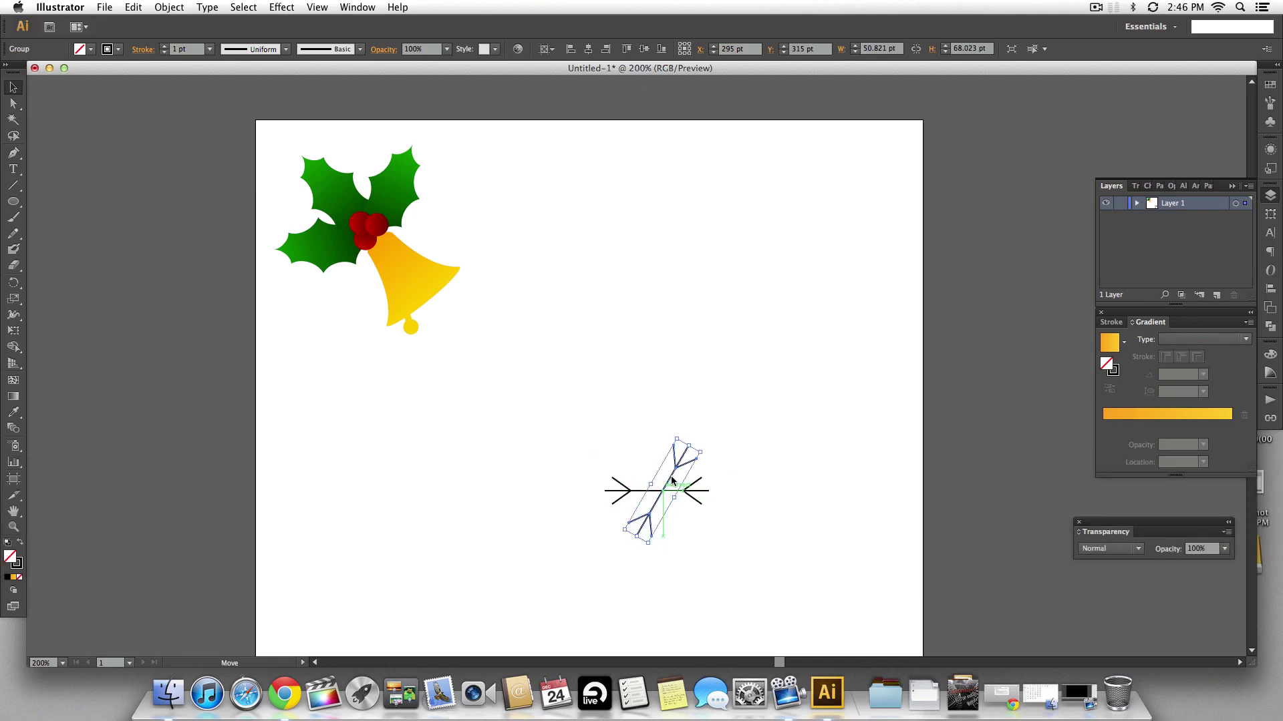
click(688, 536)
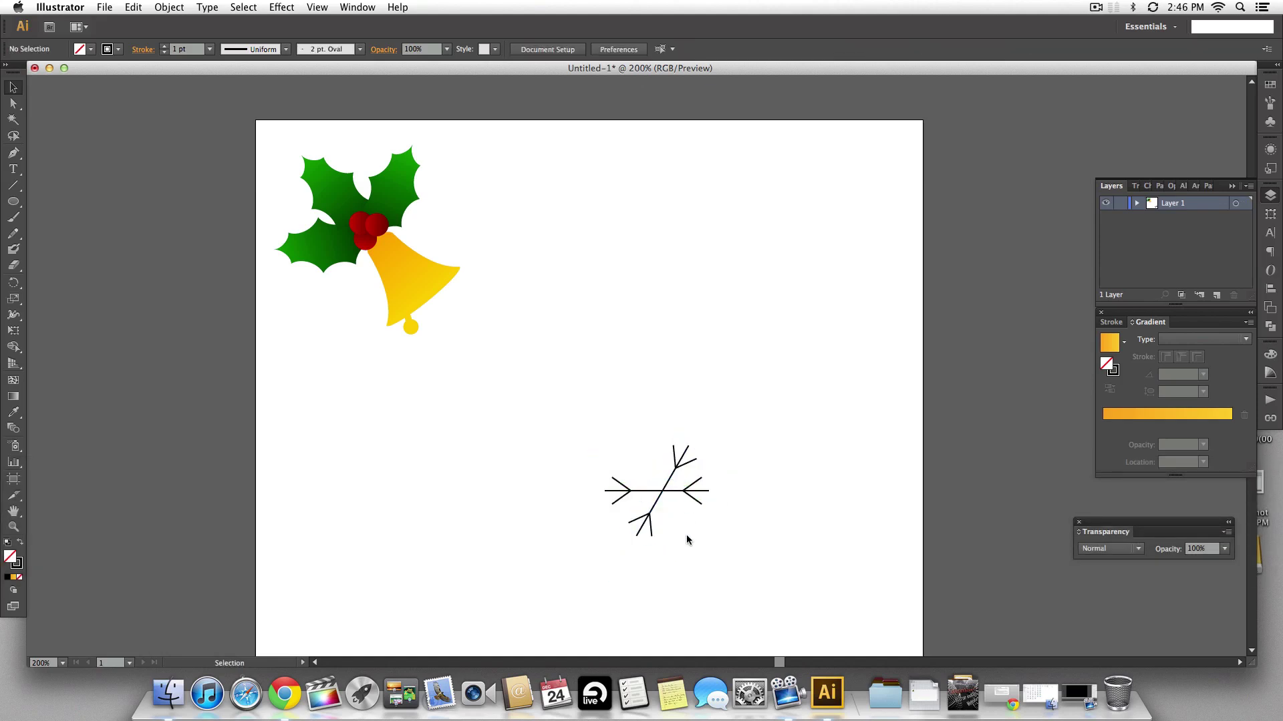
Step: Duplicate the slanted arm, reflect the copy across the vertical axis and place it over the shared centre to complete the six-armed snowflake
click(668, 487)
drag(668, 488, 770, 486)
right_click(771, 486)
mouse_move(861, 579)
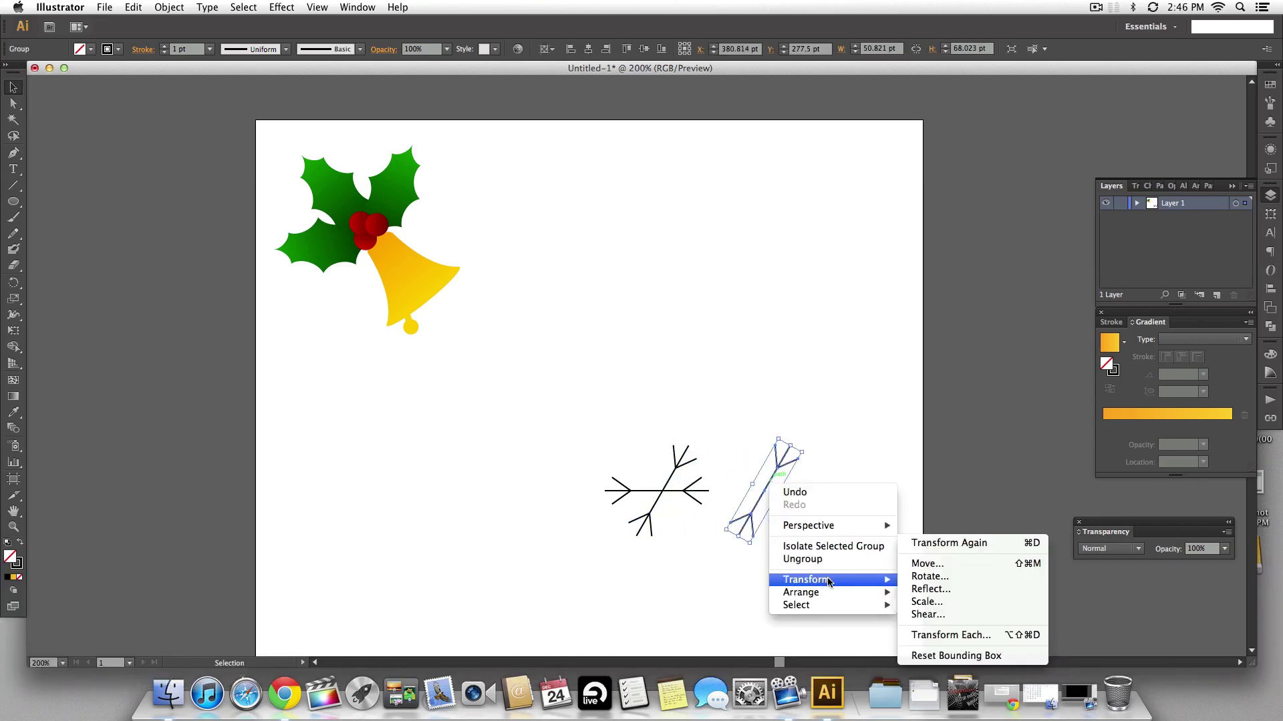
click(930, 588)
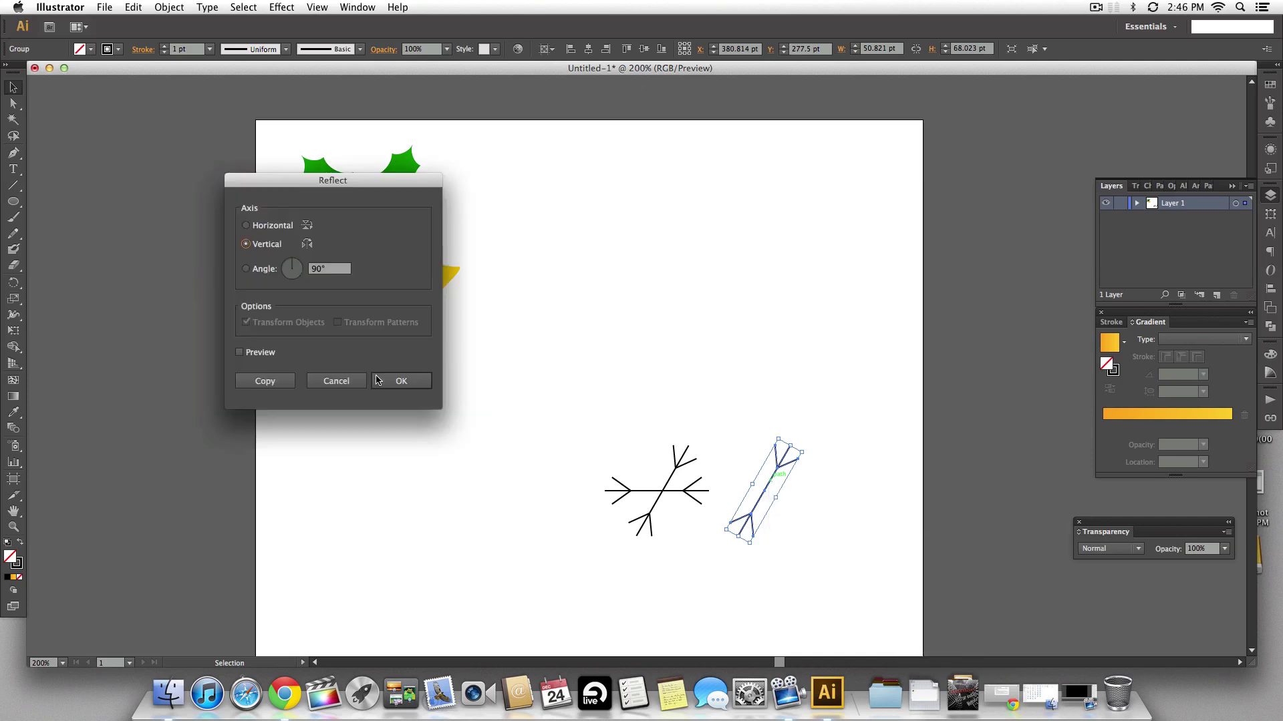
click(399, 381)
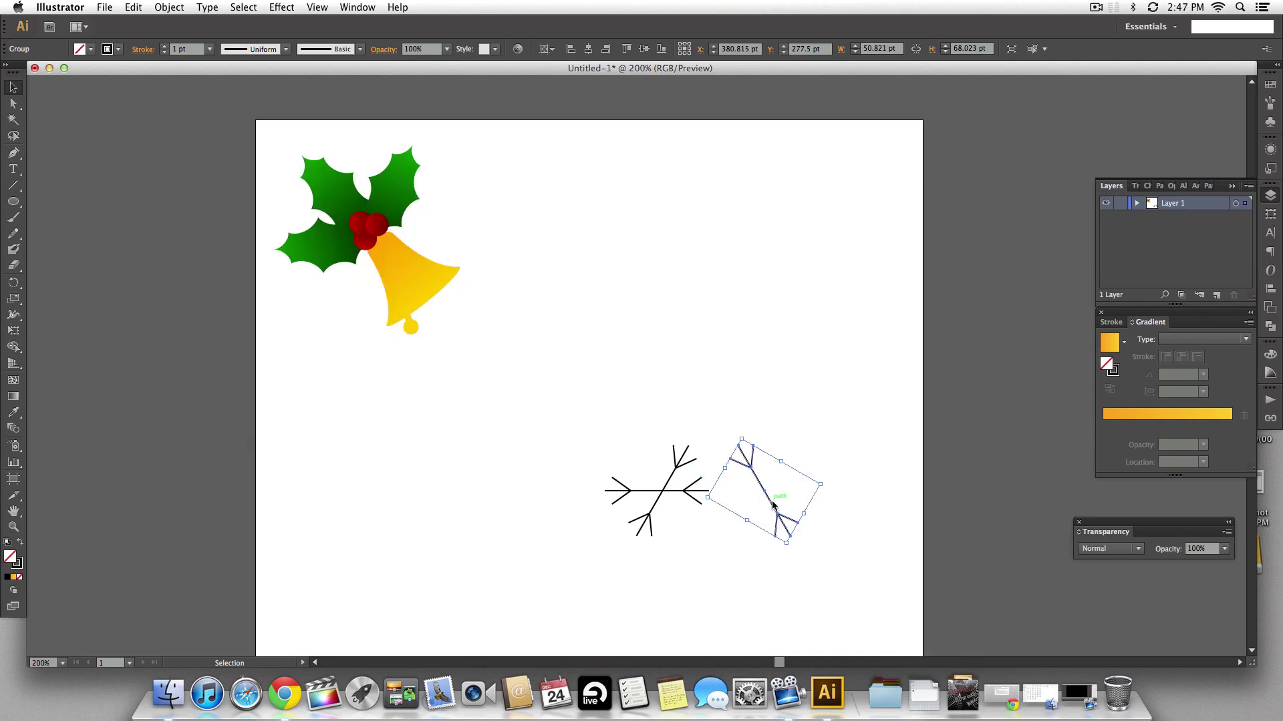
drag(777, 512, 669, 511)
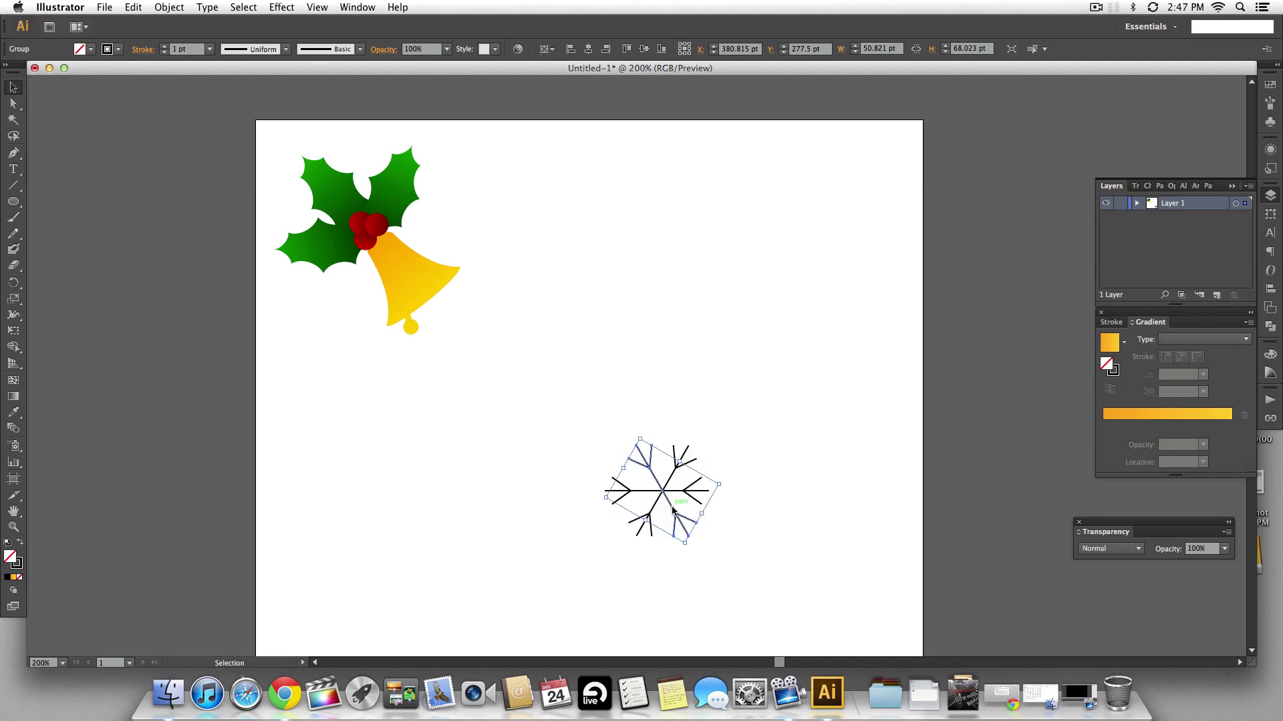
click(769, 506)
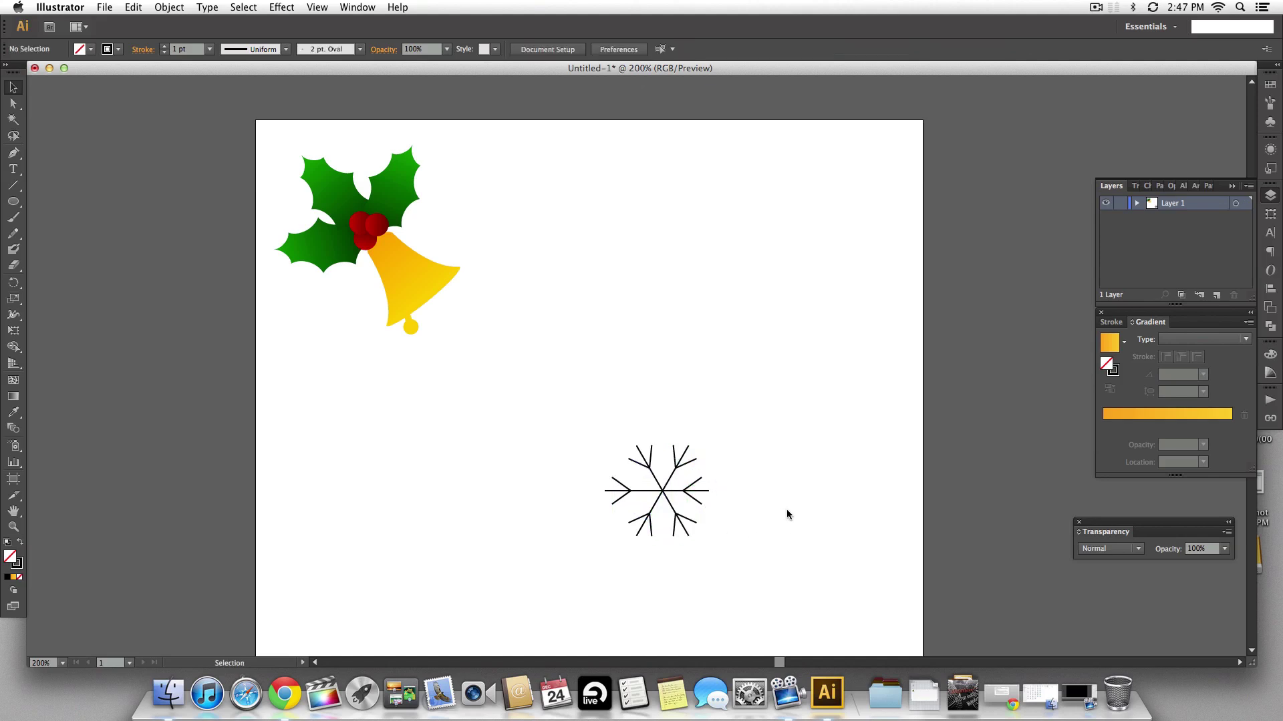
Step: Align all the snowflake's arms to their horizontal and vertical centres
drag(742, 574, 574, 419)
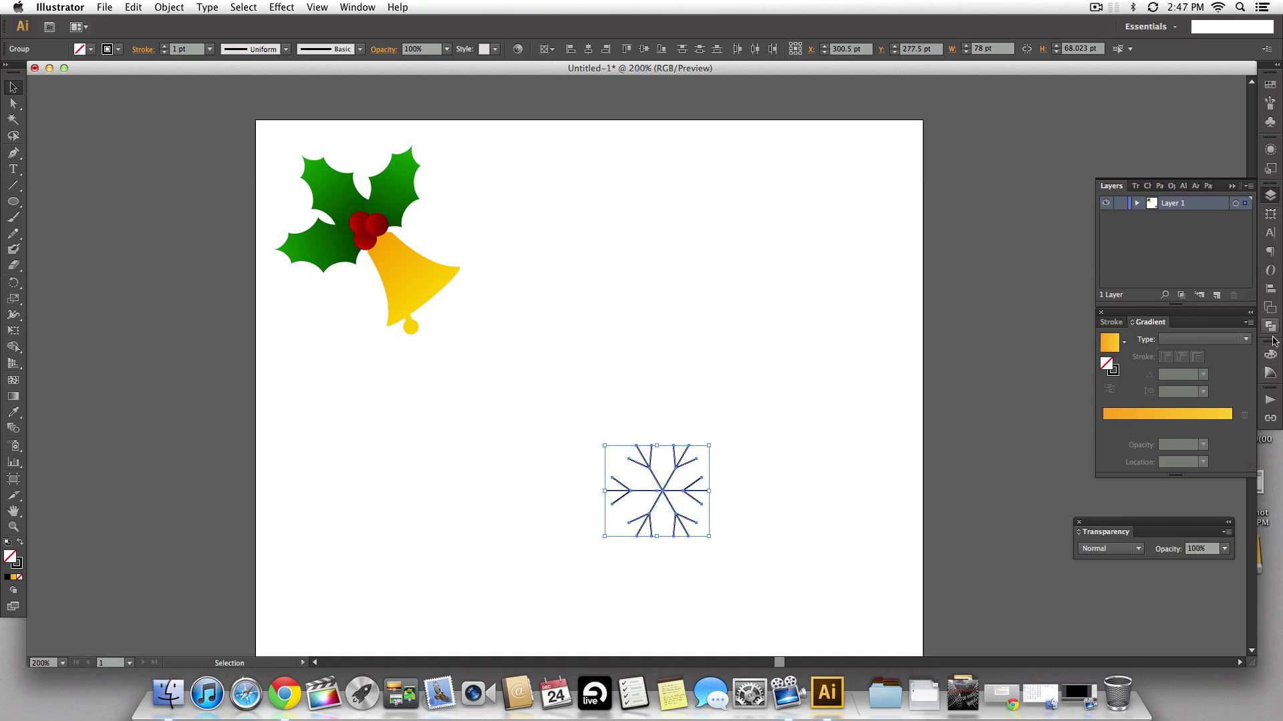
click(1270, 289)
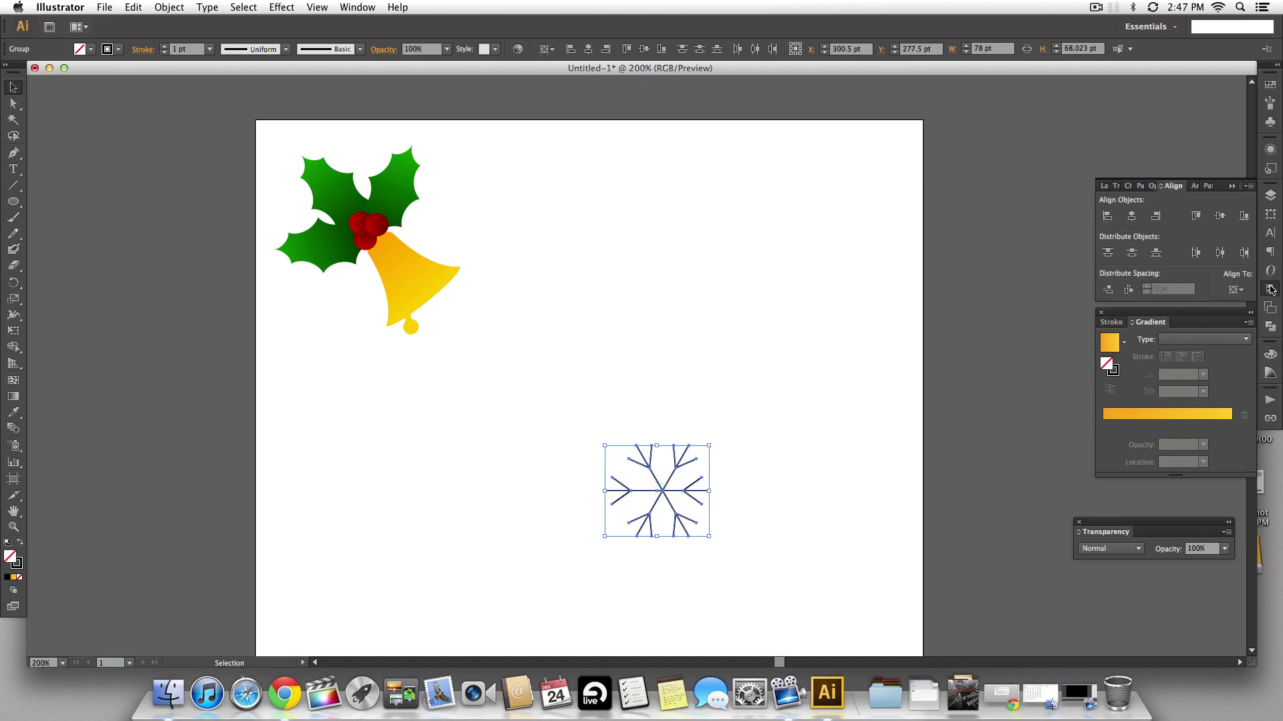
click(1131, 215)
click(1219, 216)
click(801, 410)
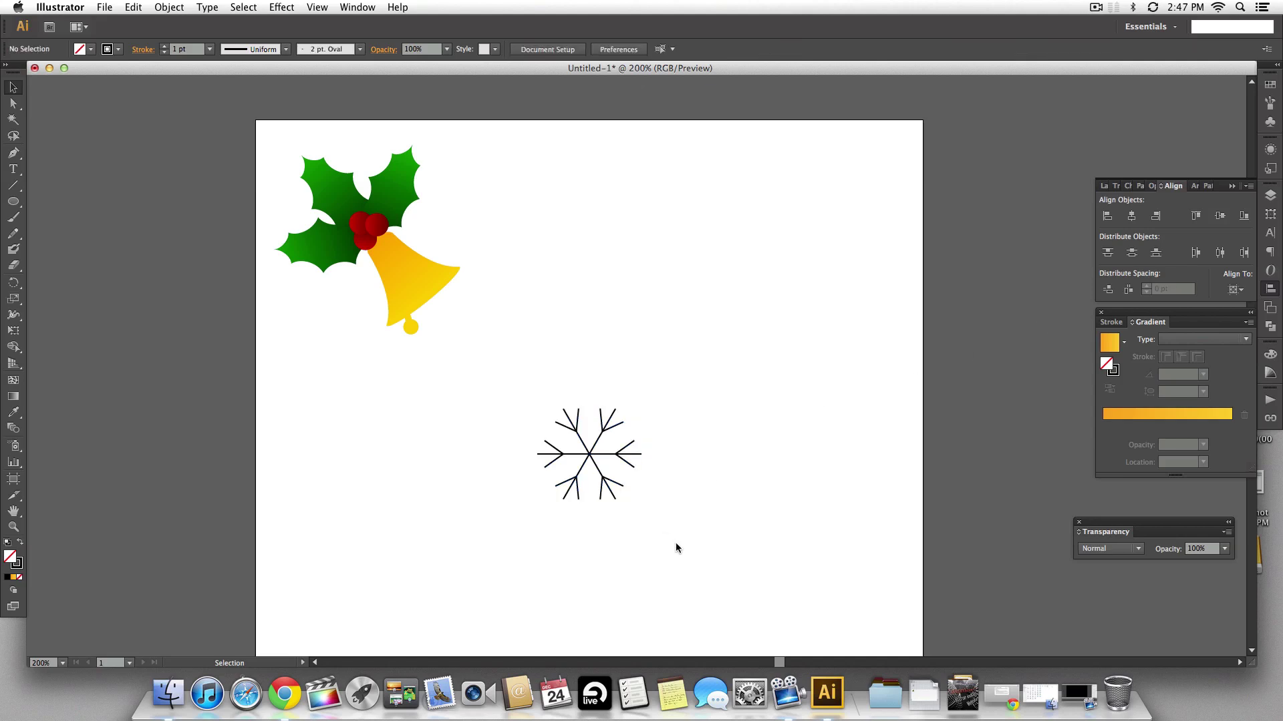
Step: Scale the snowflake down to about 29 × 26 pt
drag(671, 545, 535, 404)
drag(625, 456, 676, 479)
drag(693, 521, 586, 428)
click(691, 493)
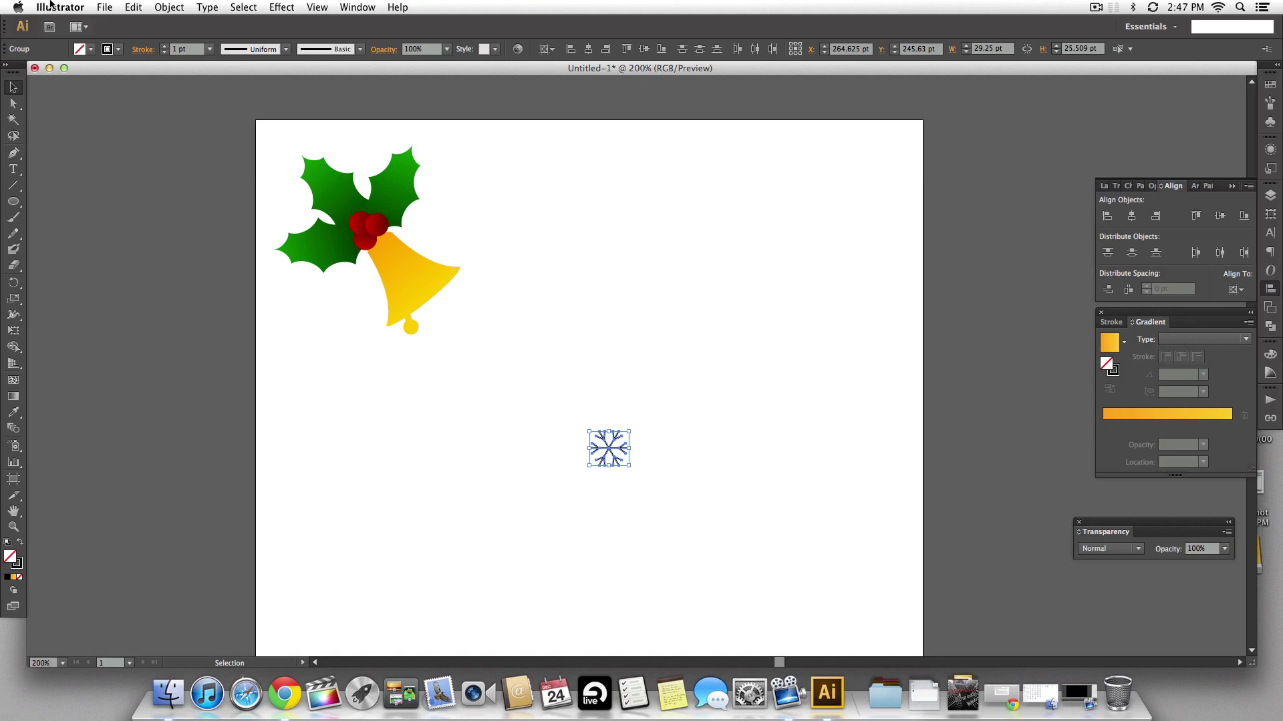
Step: Set the small snowflake's stroke to a grey swatch
click(92, 50)
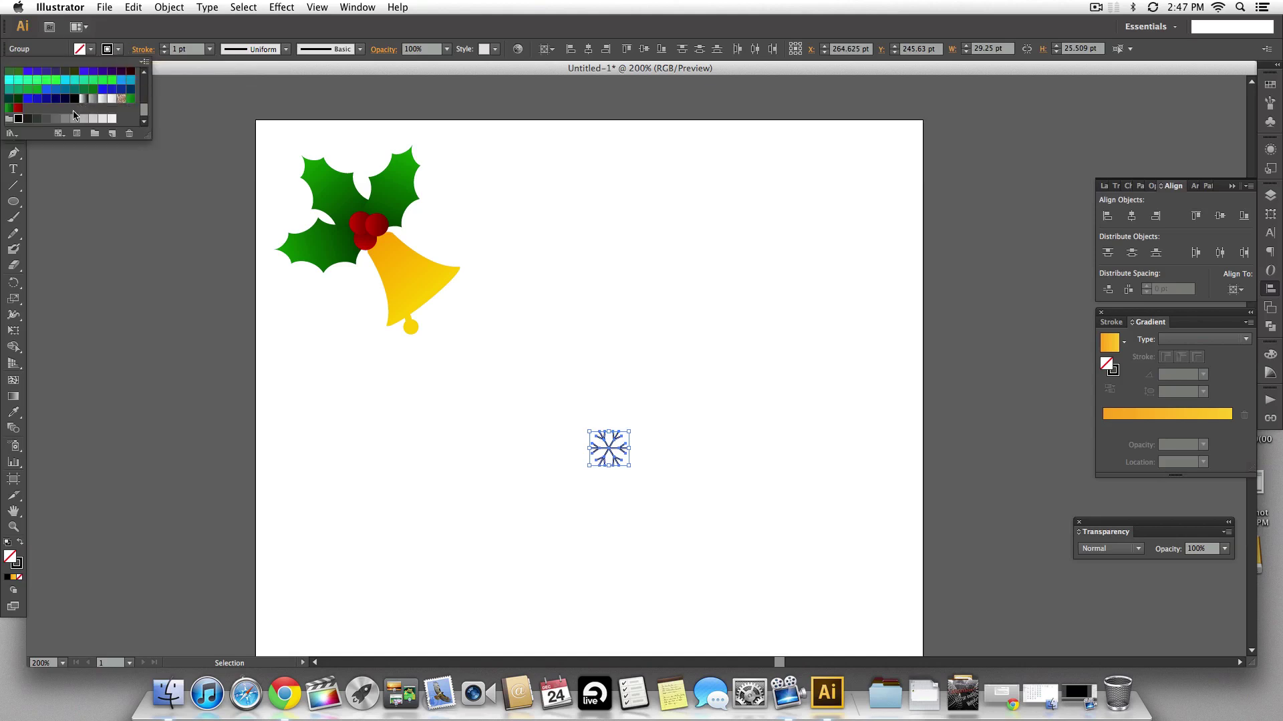
click(57, 121)
click(556, 247)
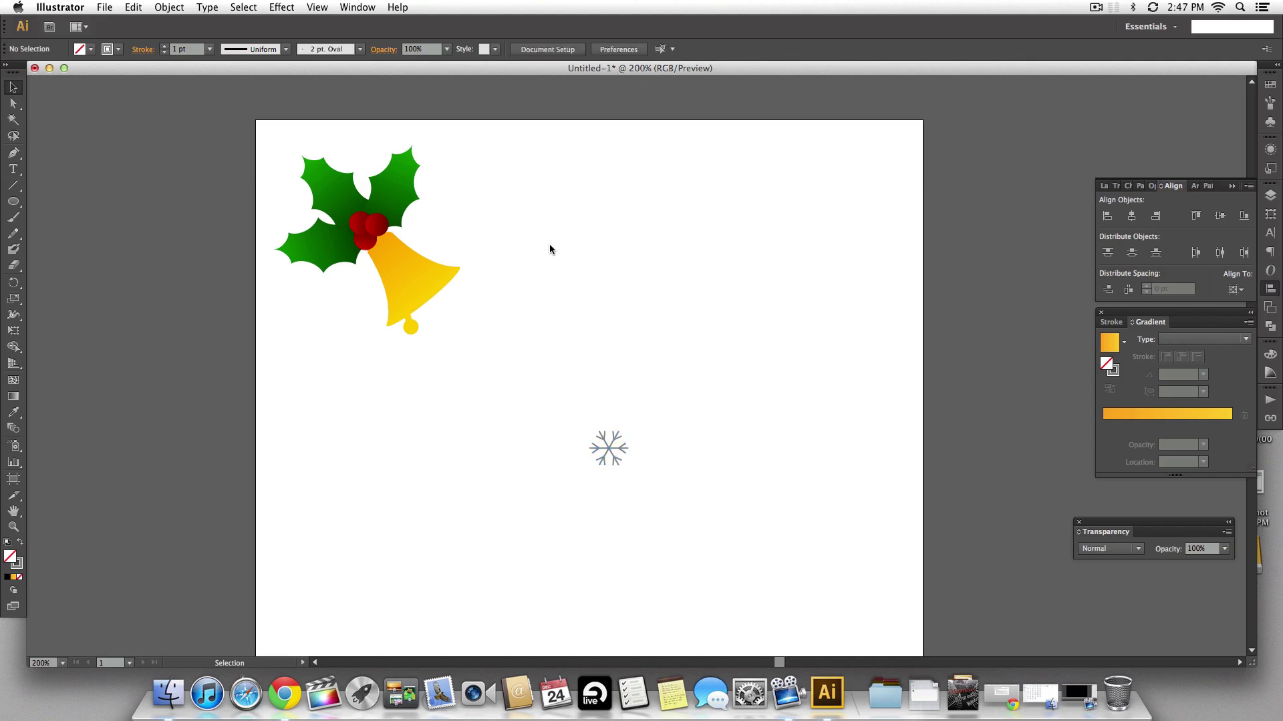
Step: Select all parts of the grey snowflake and group them
drag(648, 497, 581, 421)
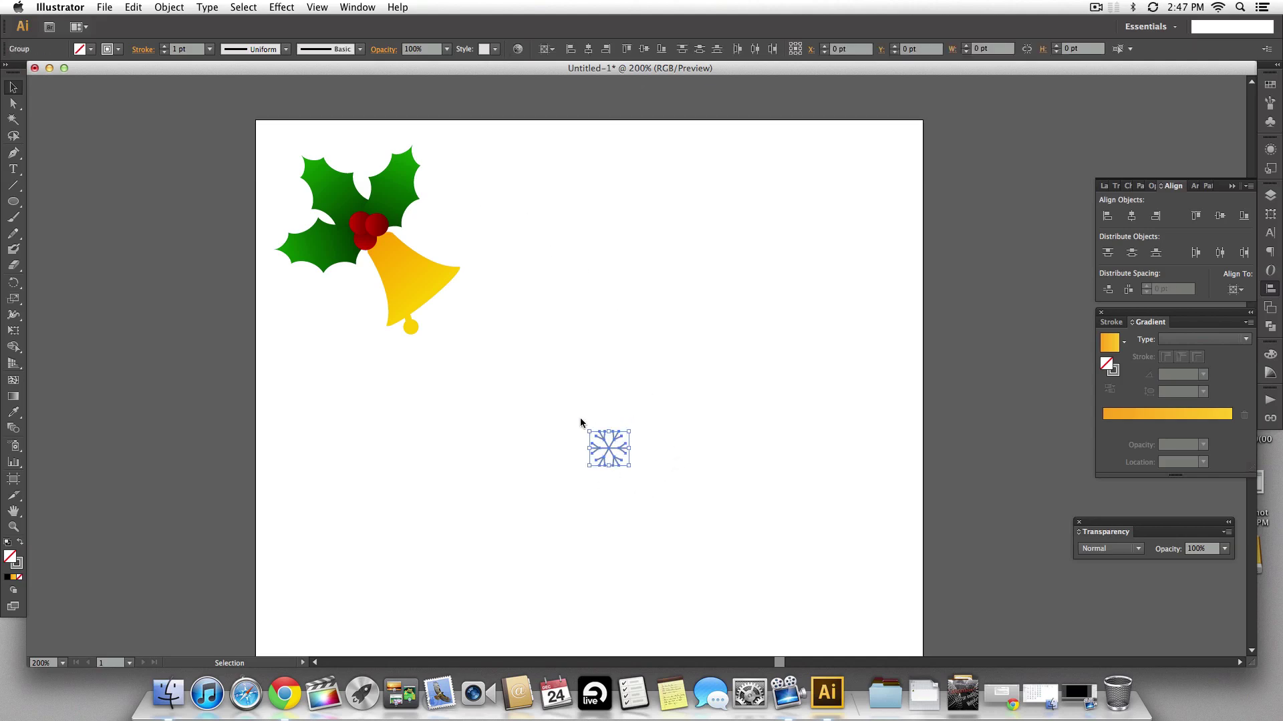
right_click(615, 453)
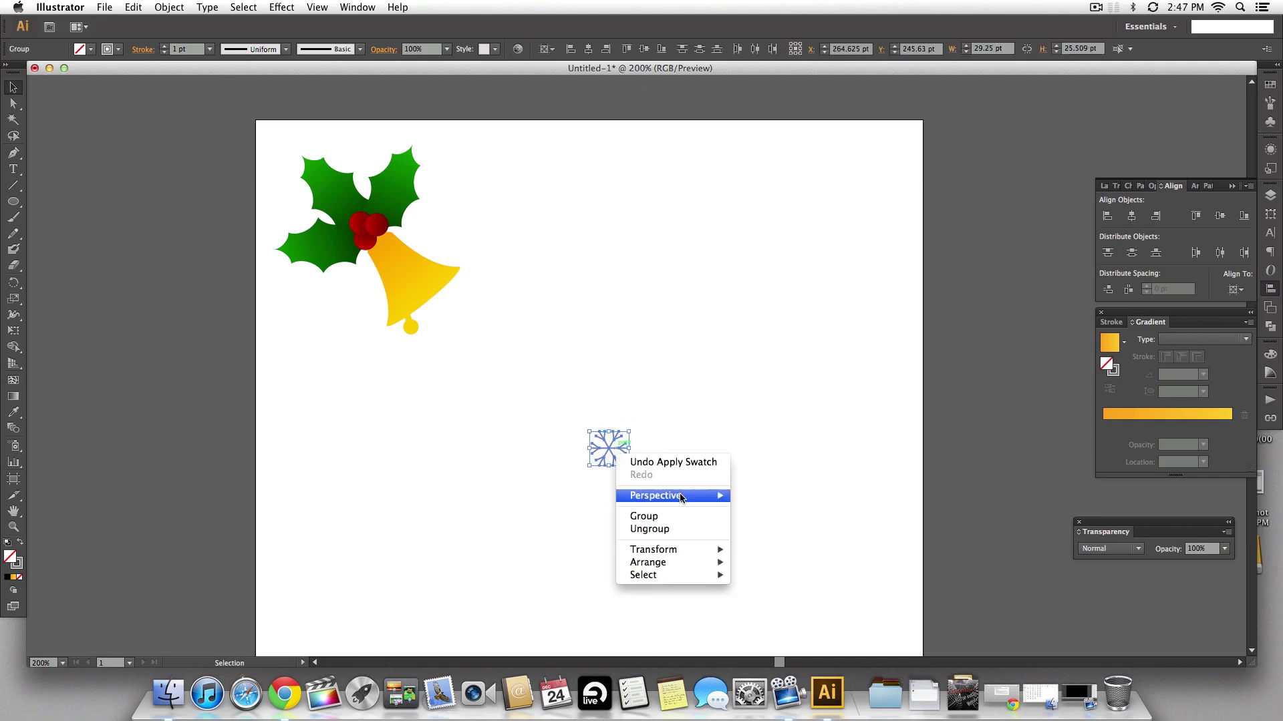
click(688, 521)
Step: Scatter nine snowflakes around the holly and bell by moving the original and duplicating it
drag(609, 443, 317, 484)
drag(316, 484, 446, 495)
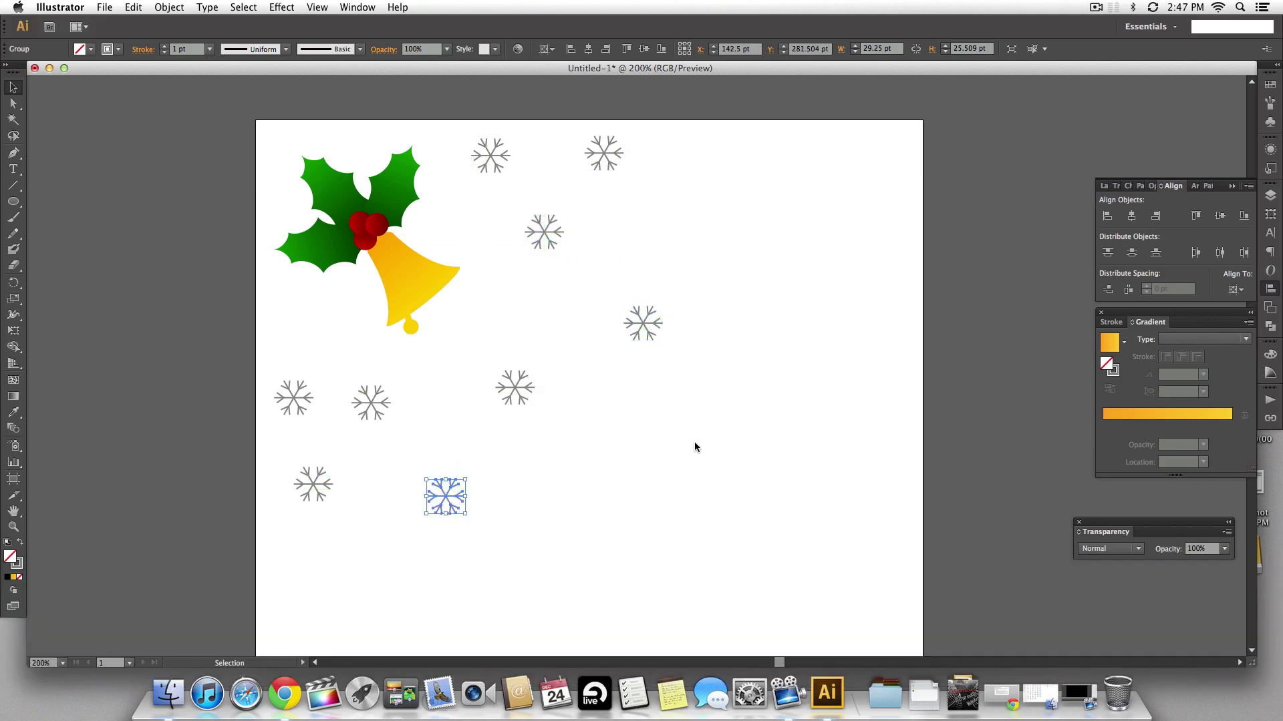
click(694, 442)
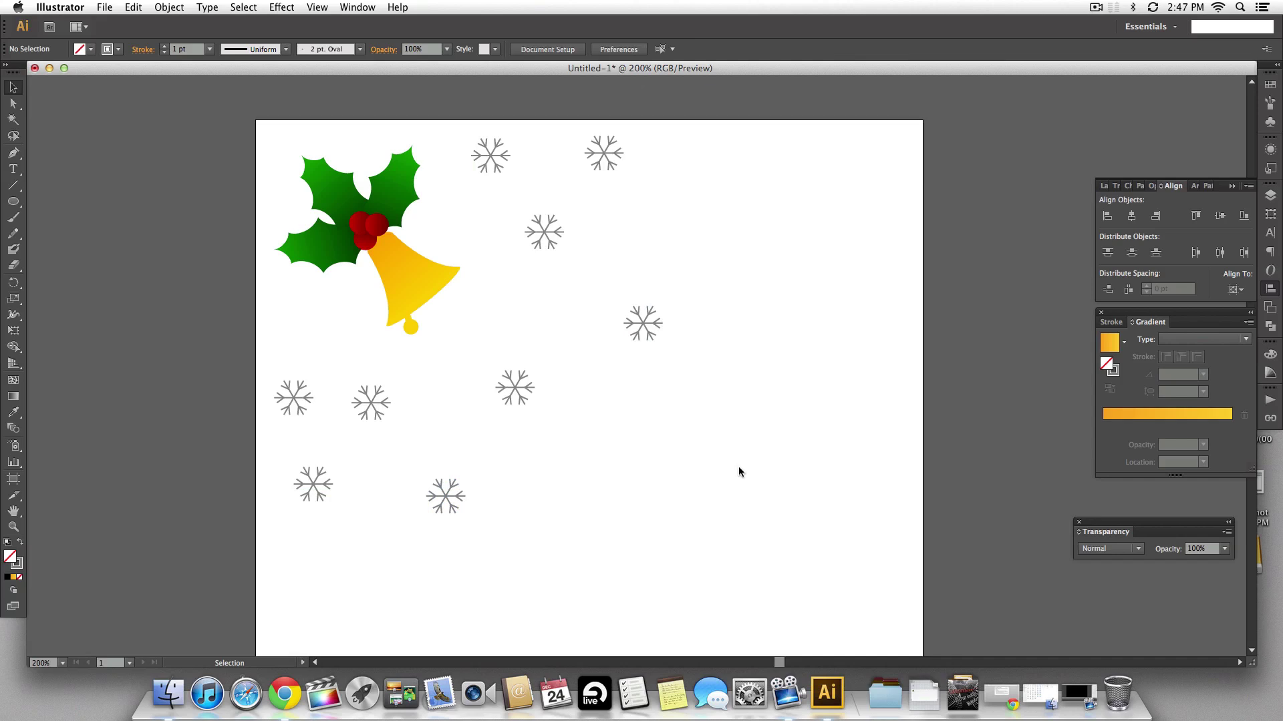
Step: Select all nine snowflakes and change their stroke to a lighter grey
drag(510, 569, 271, 391)
drag(710, 350, 492, 126)
click(119, 49)
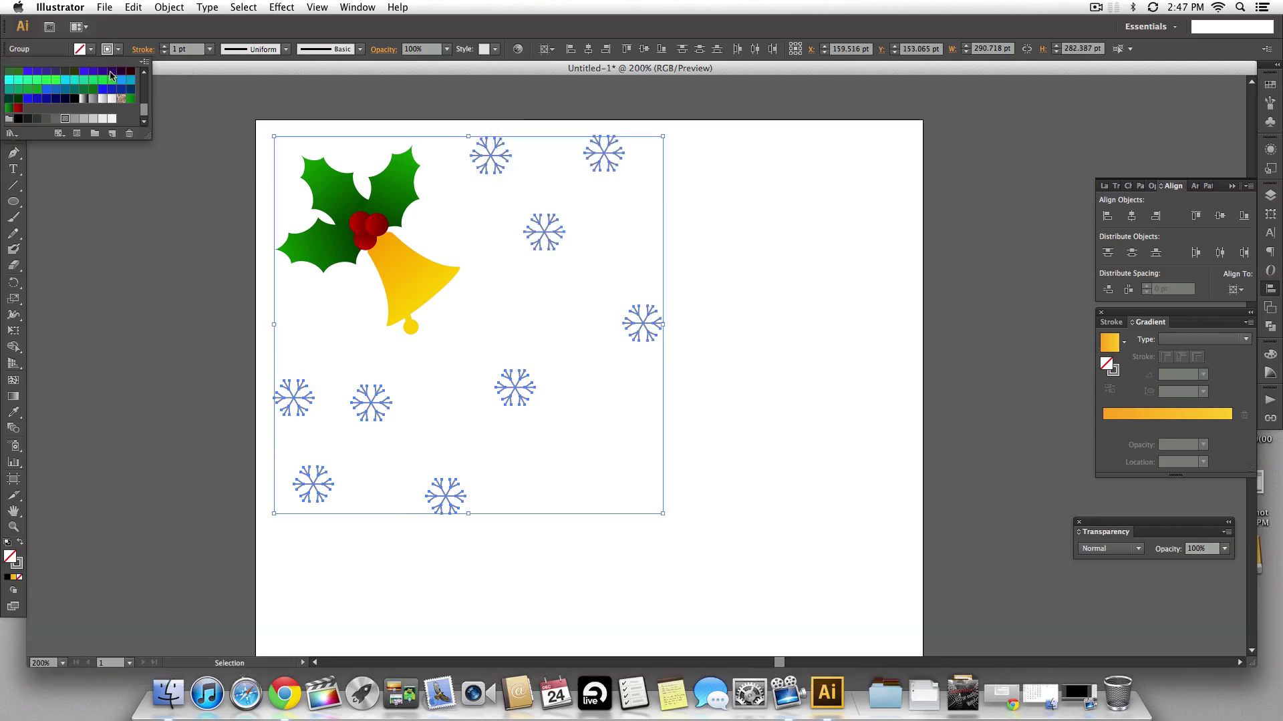
click(721, 380)
click(668, 405)
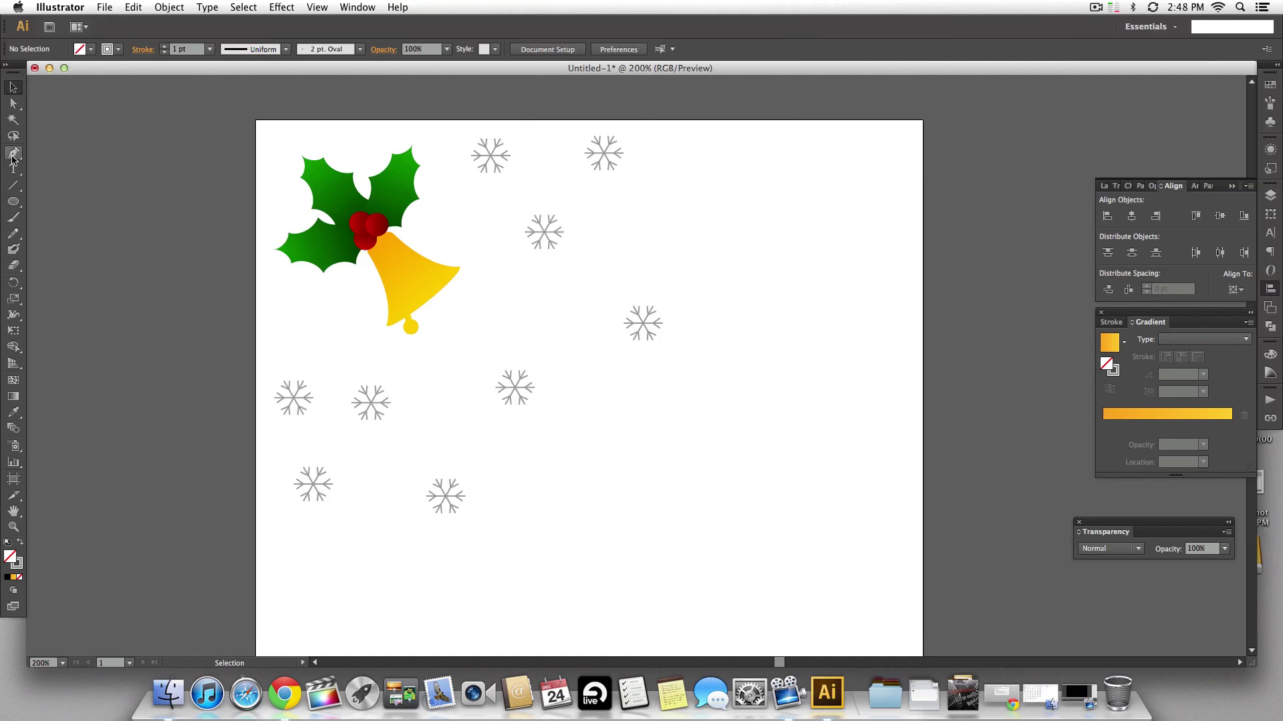
Step: Add a text block beside the lower snowflakes reading "Merry Christmas!" and, after a blank line, "Give this video a thumbs up! :P"
key(t)
click(662, 423)
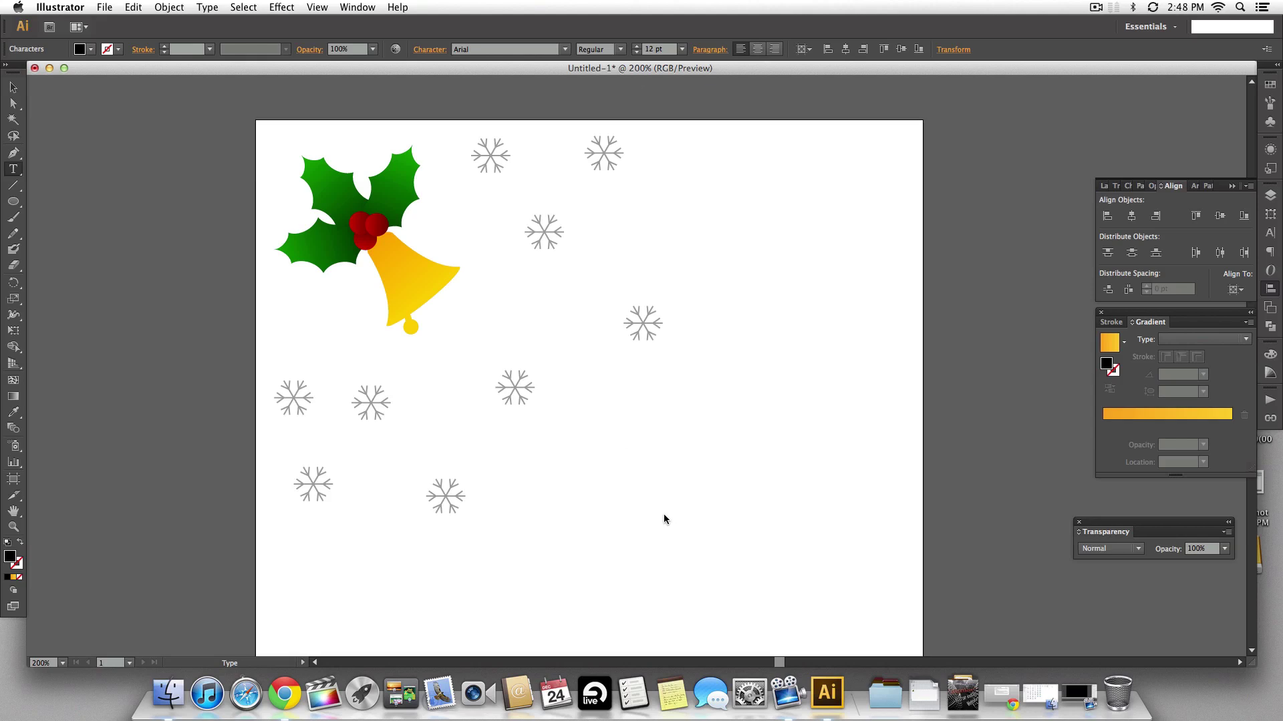
text(Merry Christmas!  )
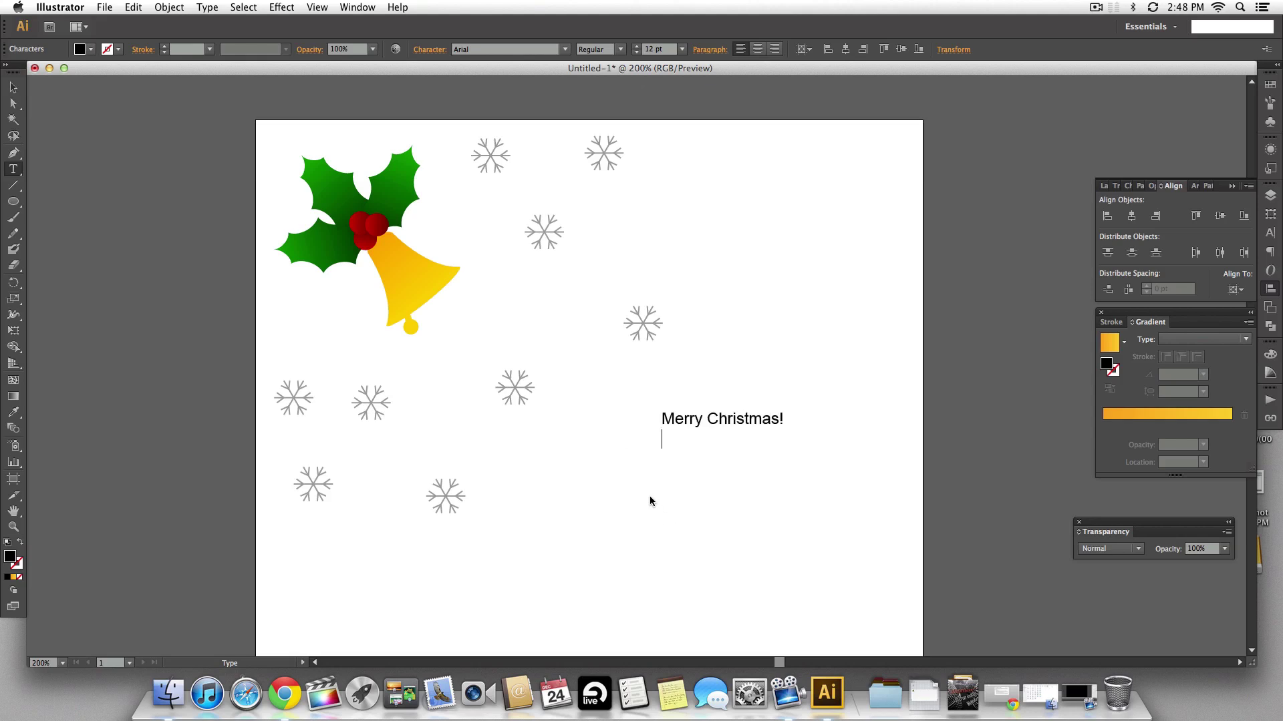
text(Give this video a thub)
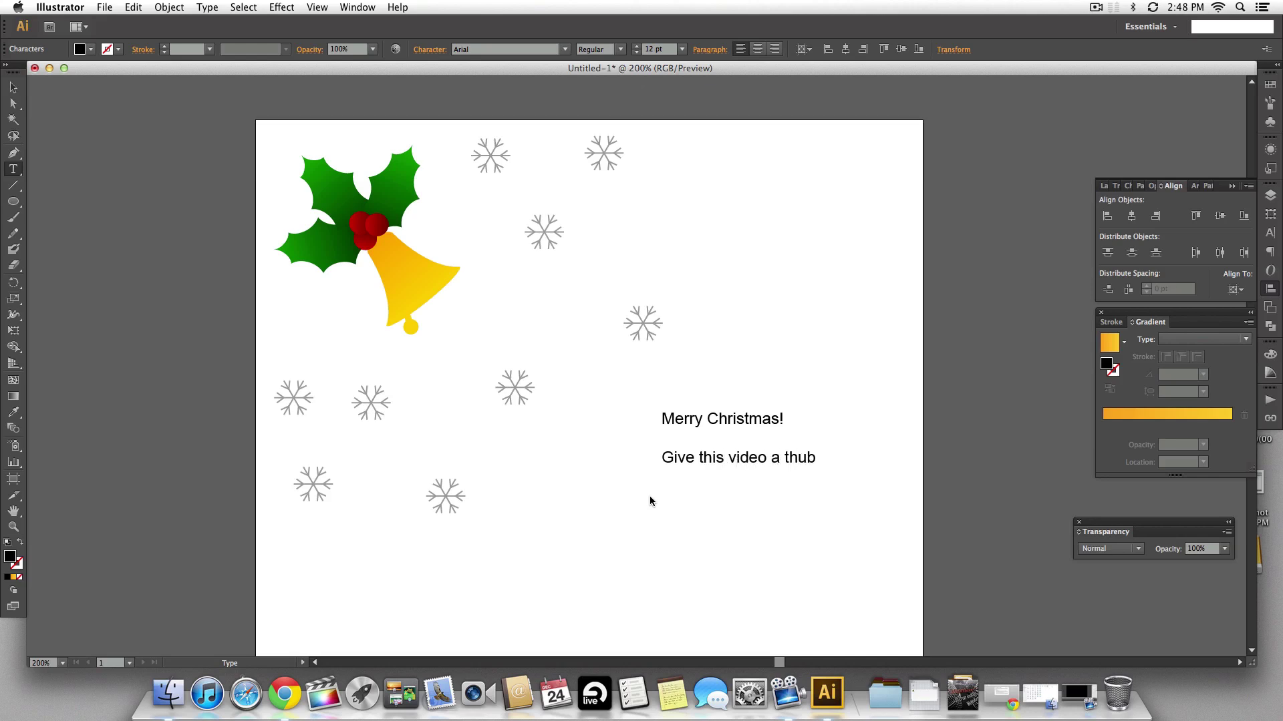
key(BackSpace)
text(mbs up! :P  )
Step: Continue the greeting with "And don't forget to subscribe :)" and a closing "Bye!", separated by blank lines
text(And don't)
text( forget to subscribe)
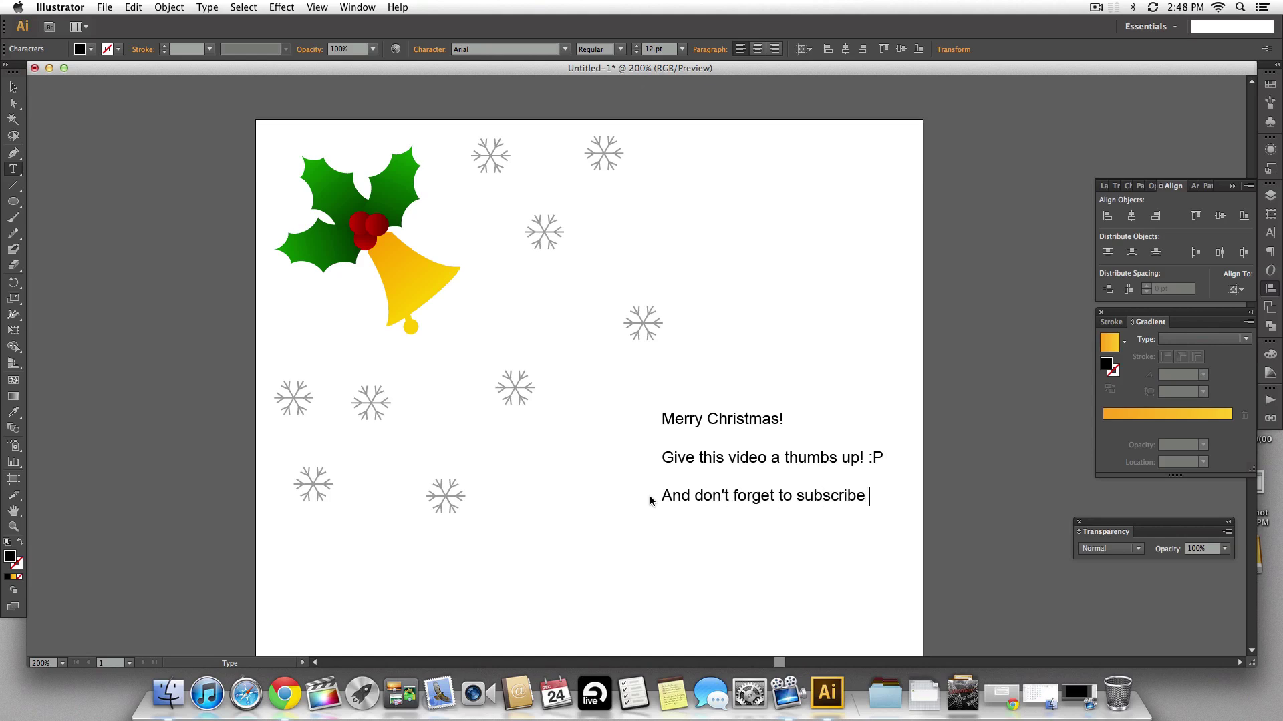
text( :))
key(Return)
key(Return)
text(Bye!)
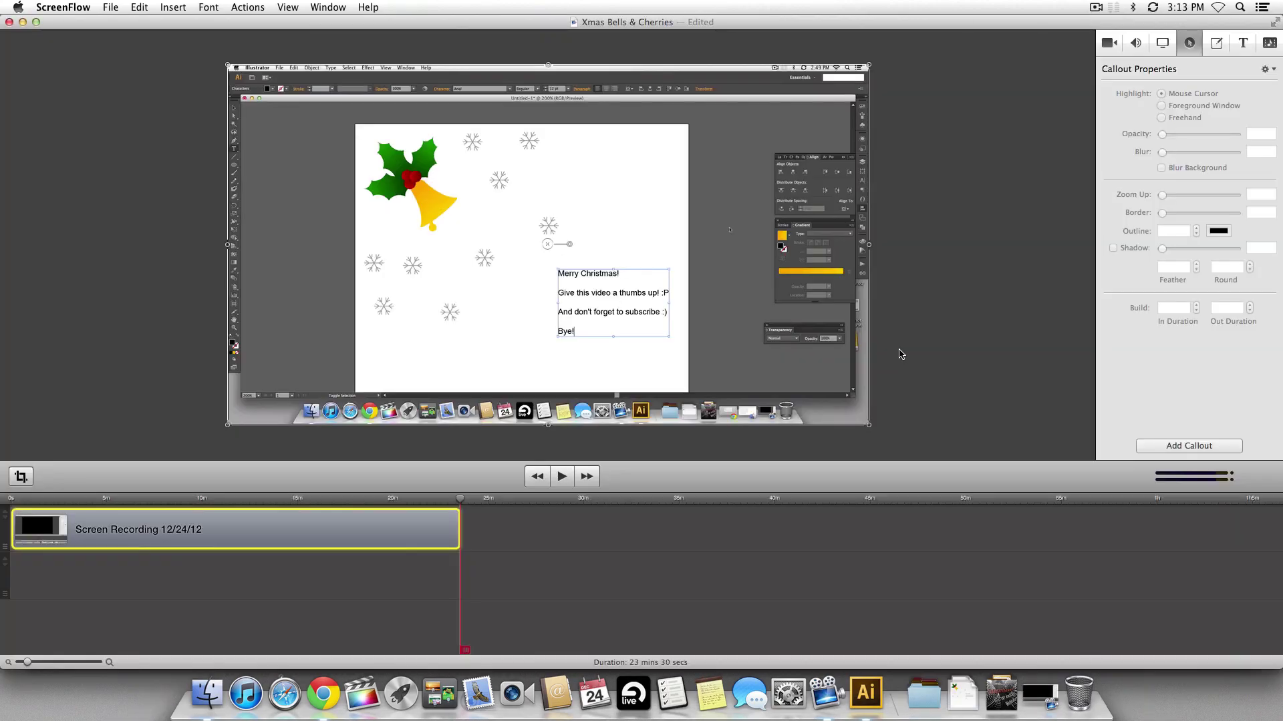
Step: Switch to Illustrator, select the three red berries and start a Drop Shadow effect on them with preview enabled
click(867, 693)
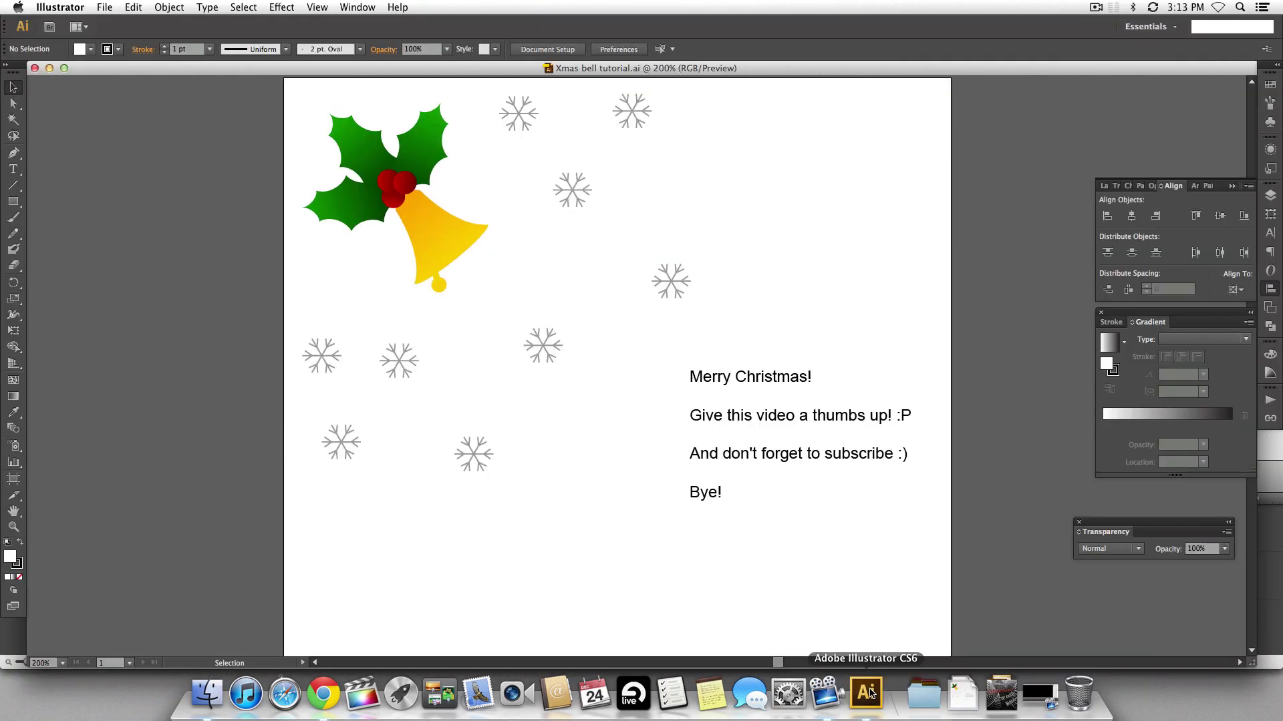
click(403, 202)
shift+click(393, 205)
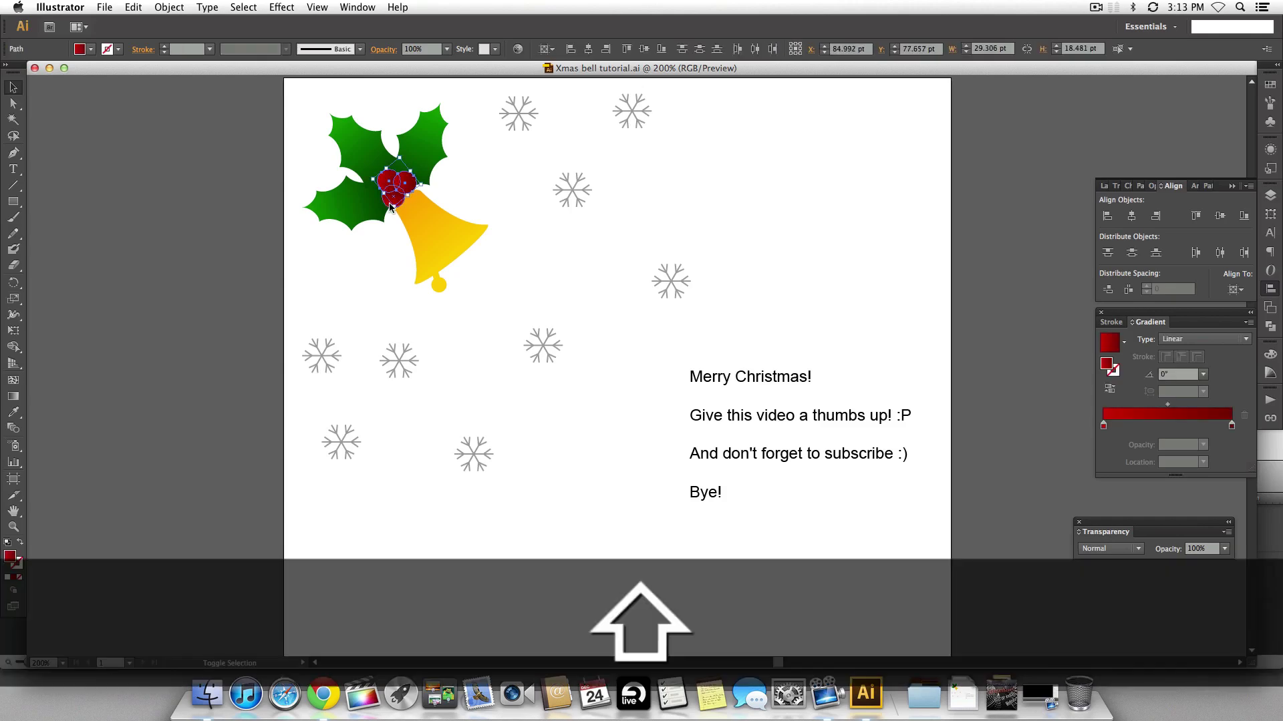
shift+click(393, 201)
click(317, 7)
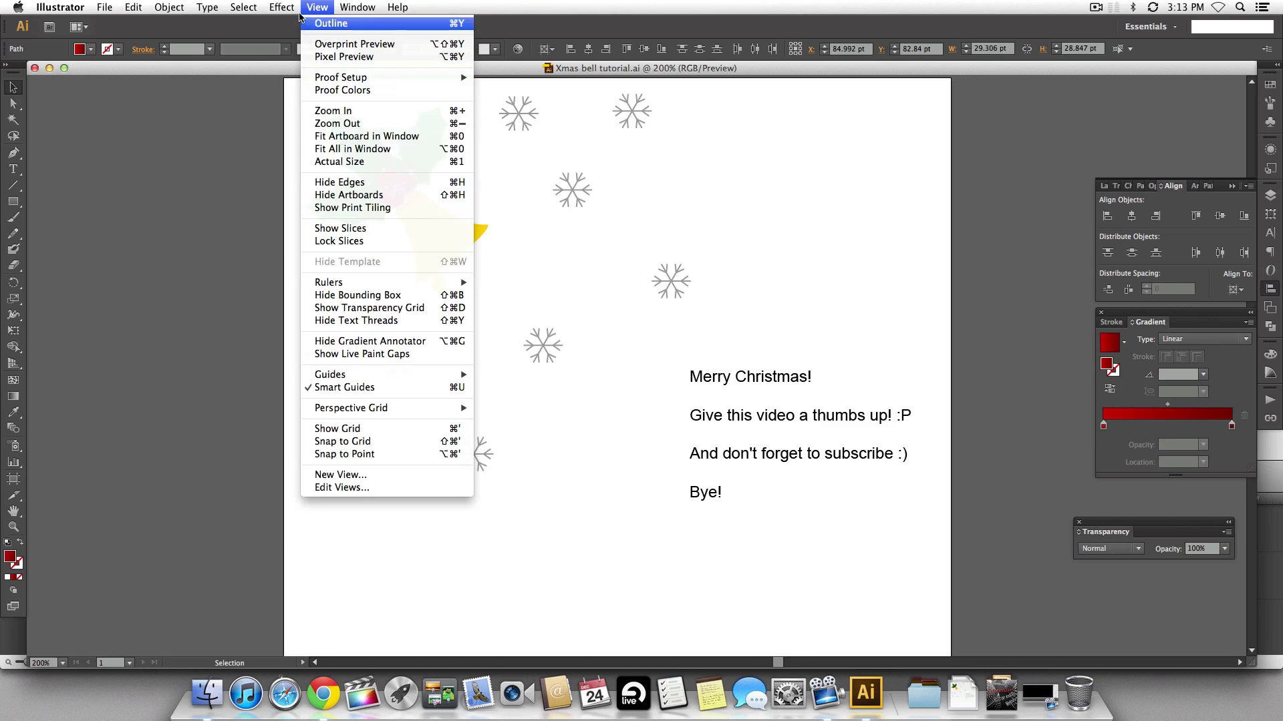
mouse_move(331, 182)
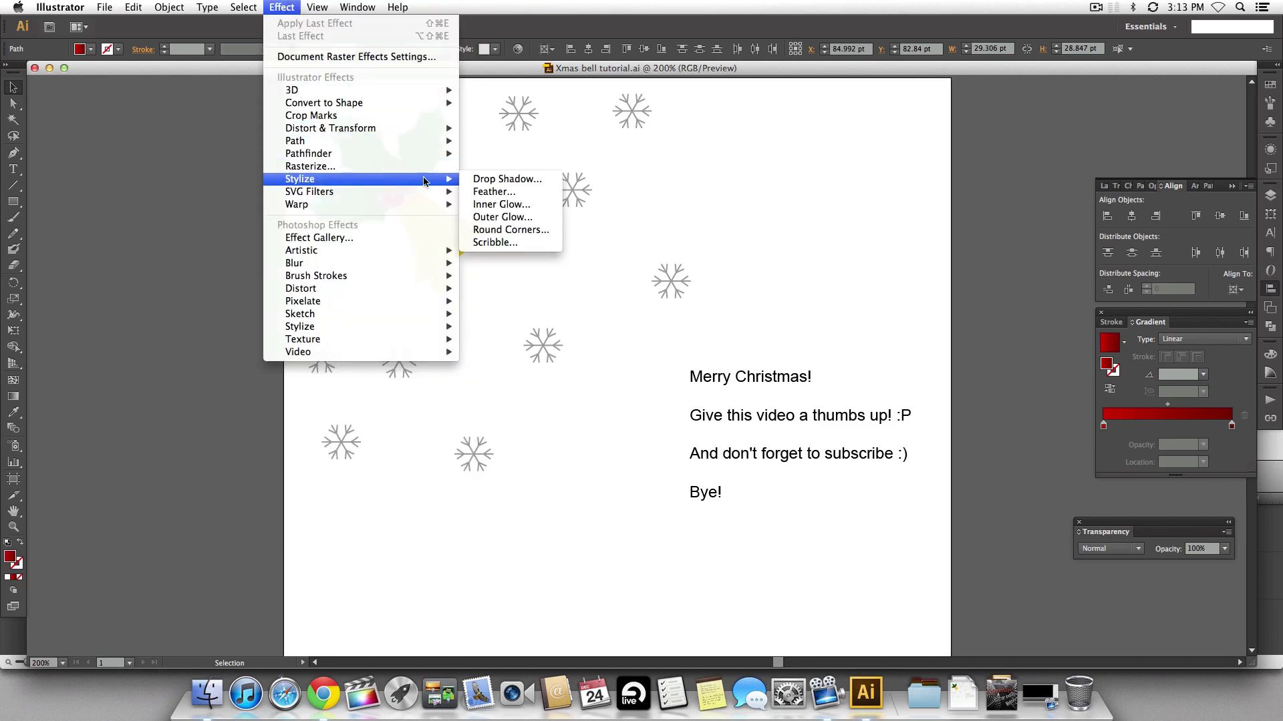
click(491, 179)
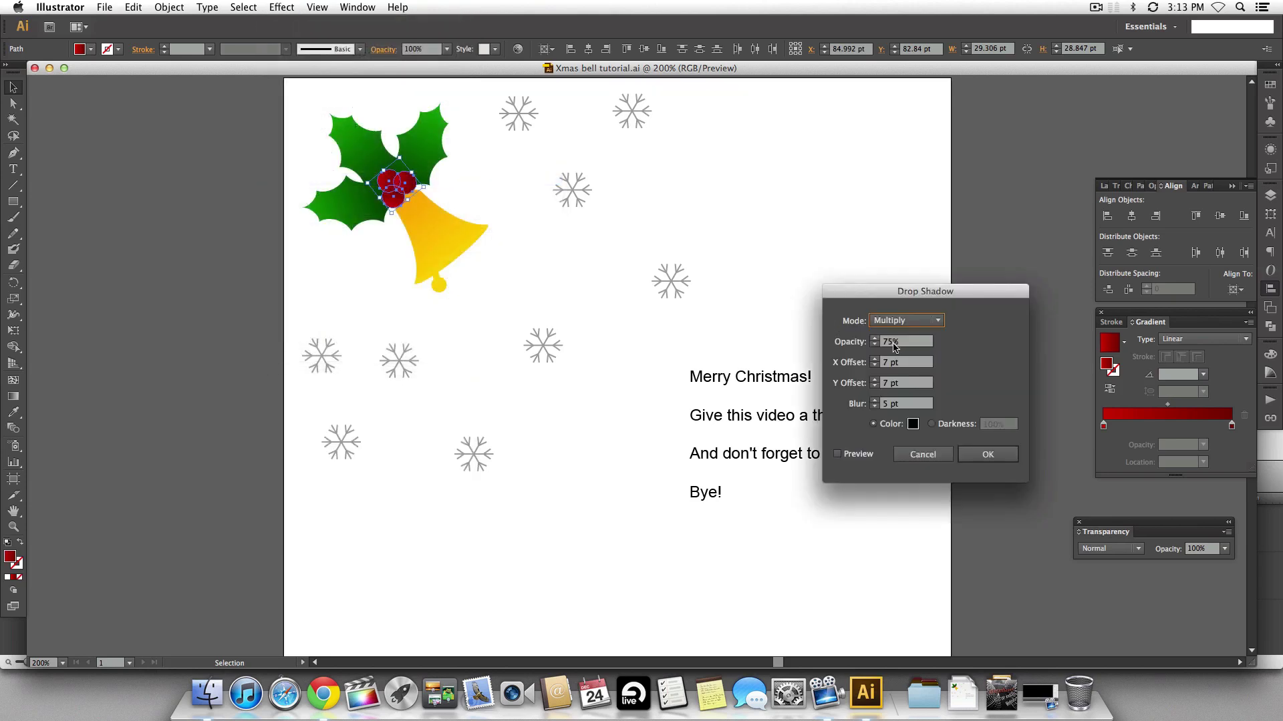
click(837, 454)
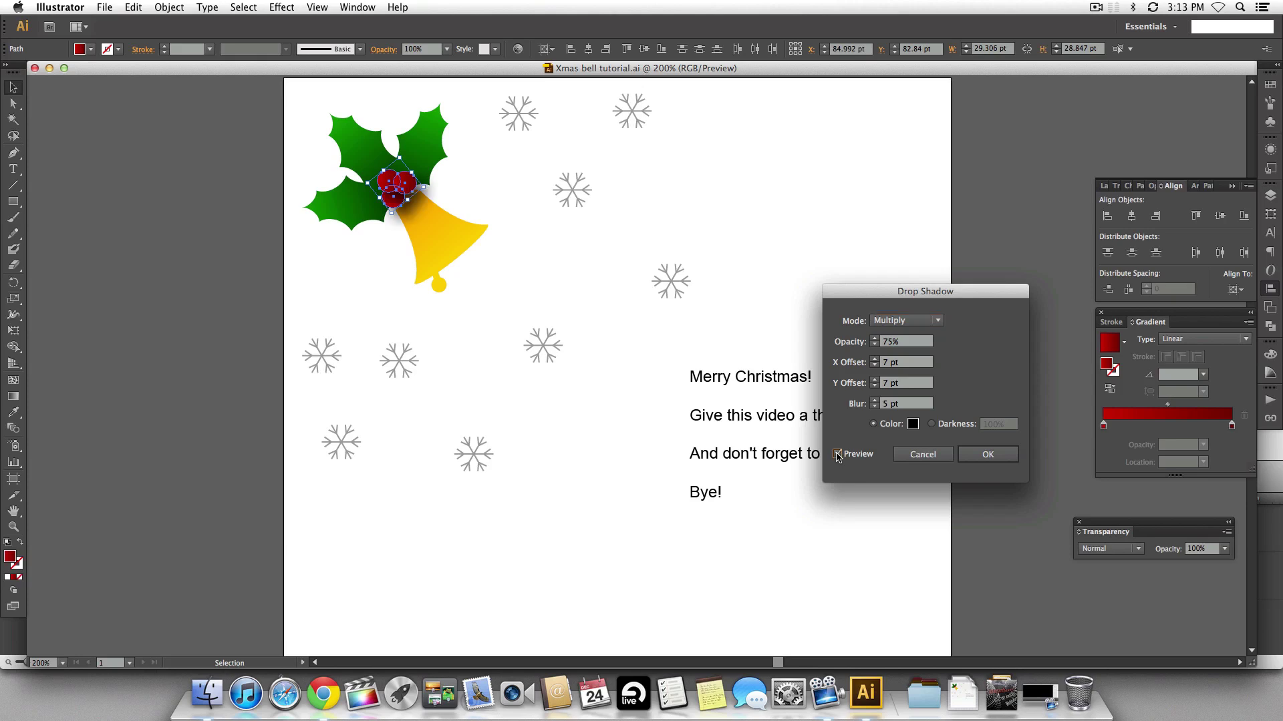
Step: Set the berries' drop shadow opacity to 59%, apply the effect and deselect the berries
click(874, 344)
click(875, 344)
click(875, 345)
click(874, 345)
click(875, 345)
click(875, 344)
click(875, 340)
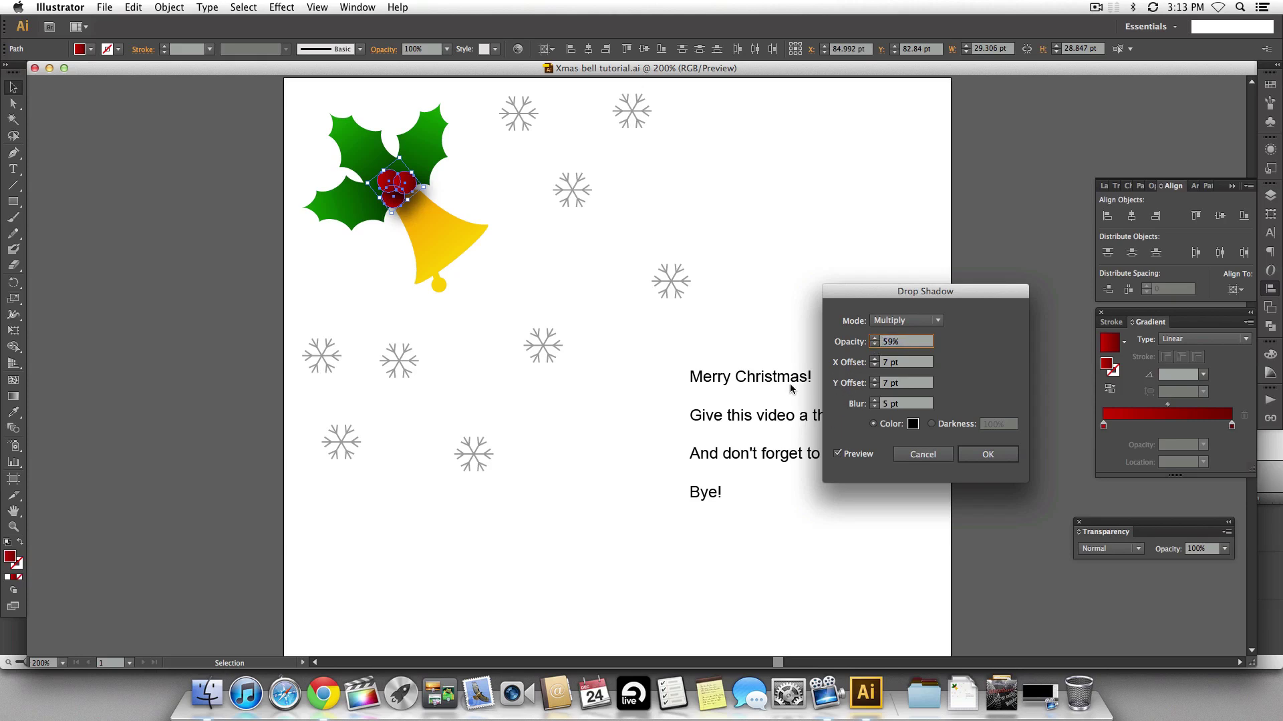
click(987, 456)
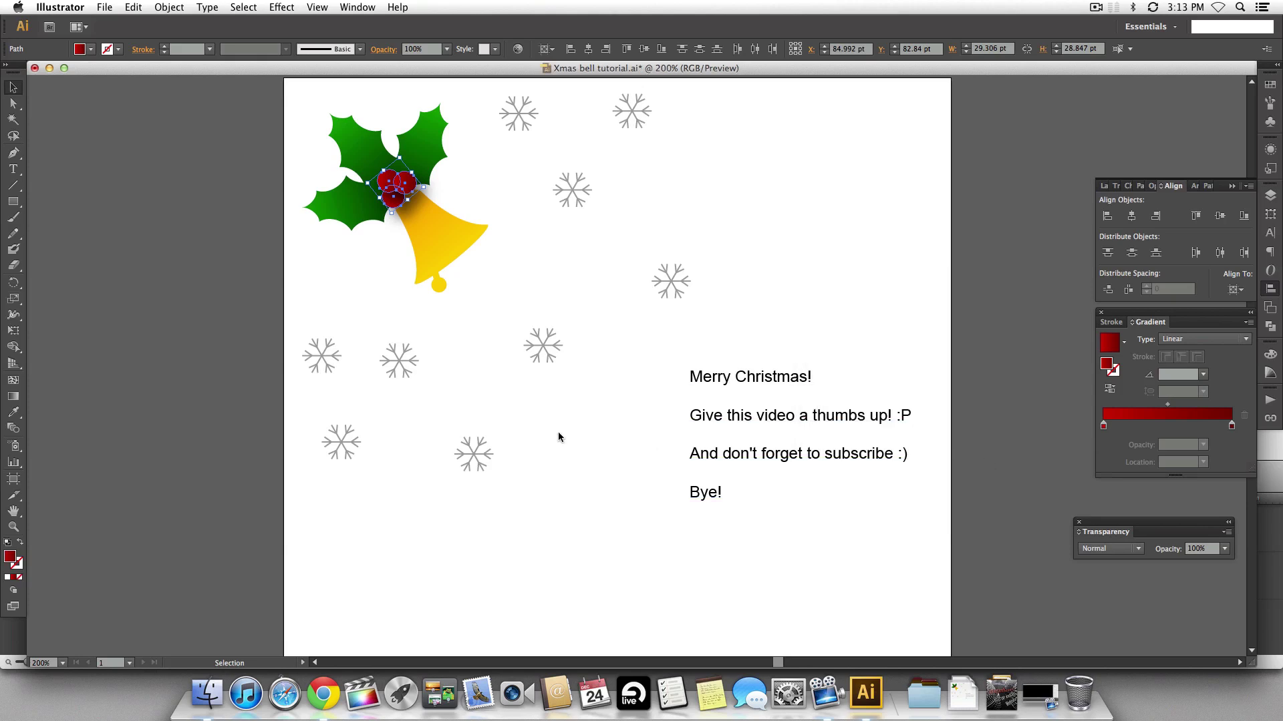
click(558, 447)
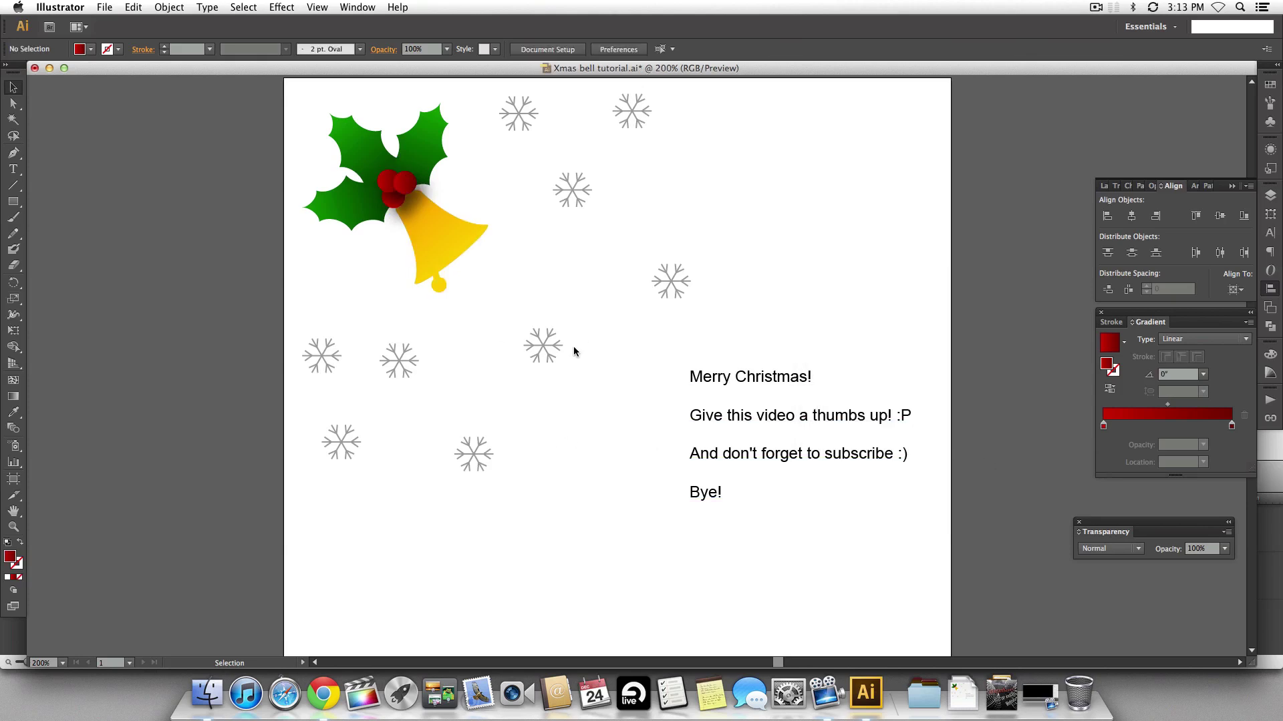
scroll(635, 440, up, 1)
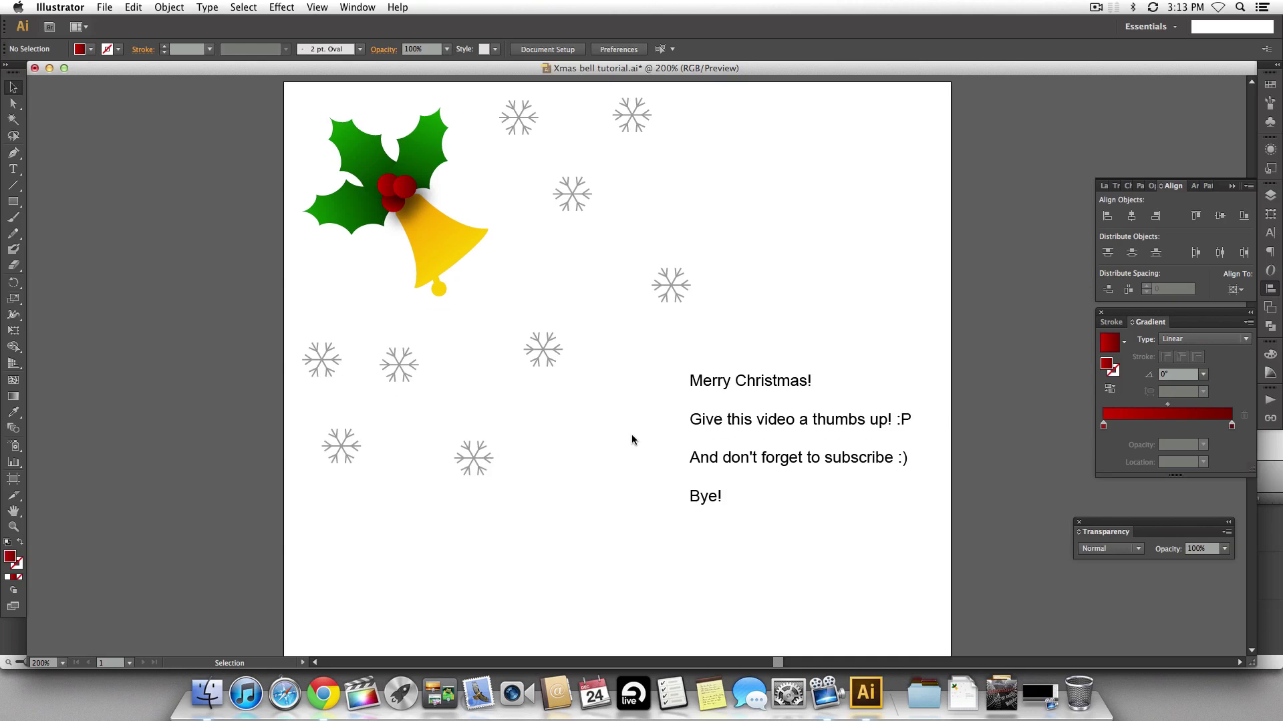
key(super)
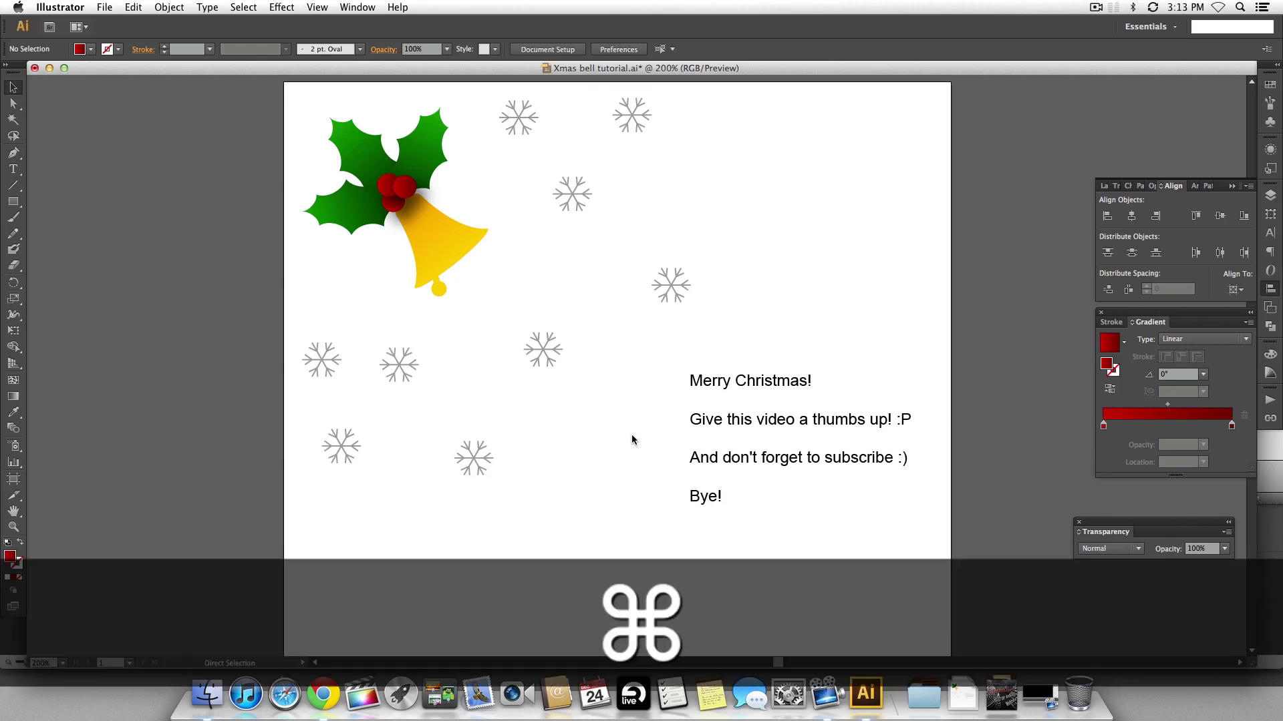
key(shift)
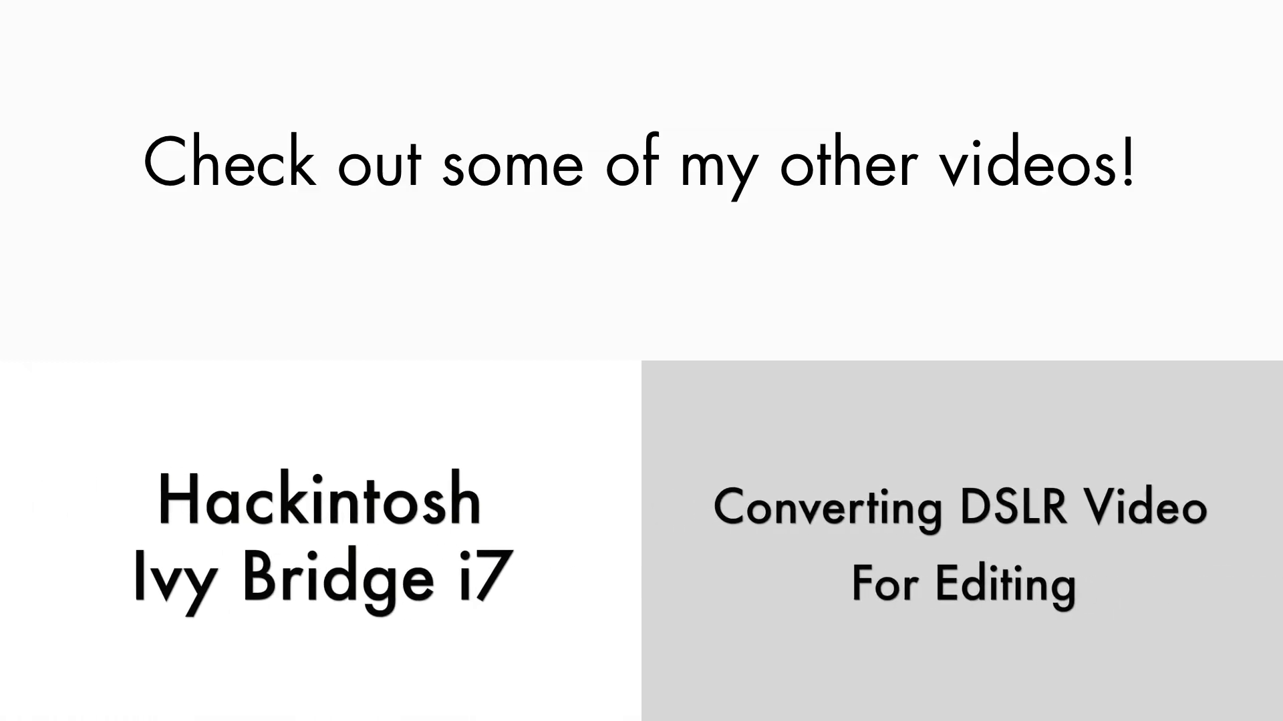